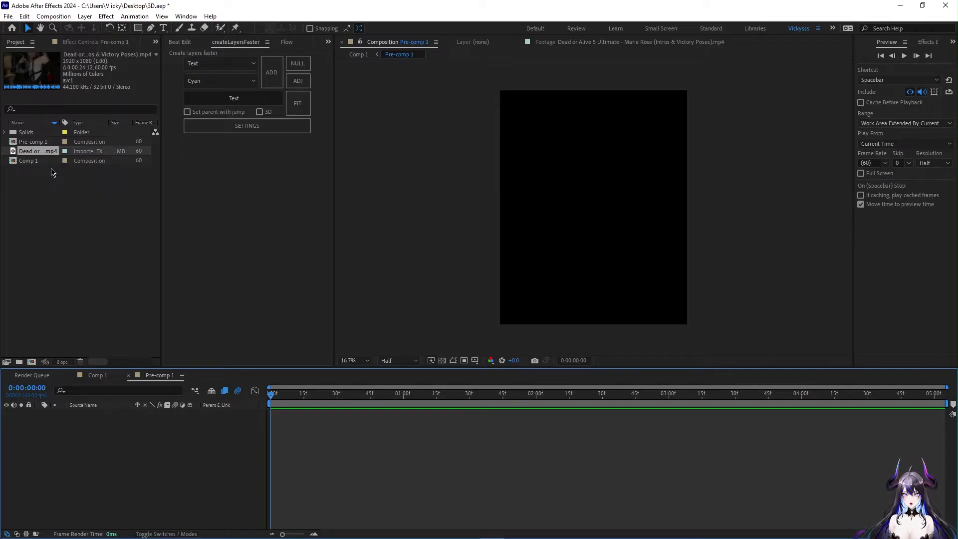
# Open the Dead or Alive footage, trim it to 0:00:05:25–0:00:10:00, add it to Pre-comp 1 and name the layer 1.
pyautogui.doubleClick(53, 151)
pyautogui.press('space')
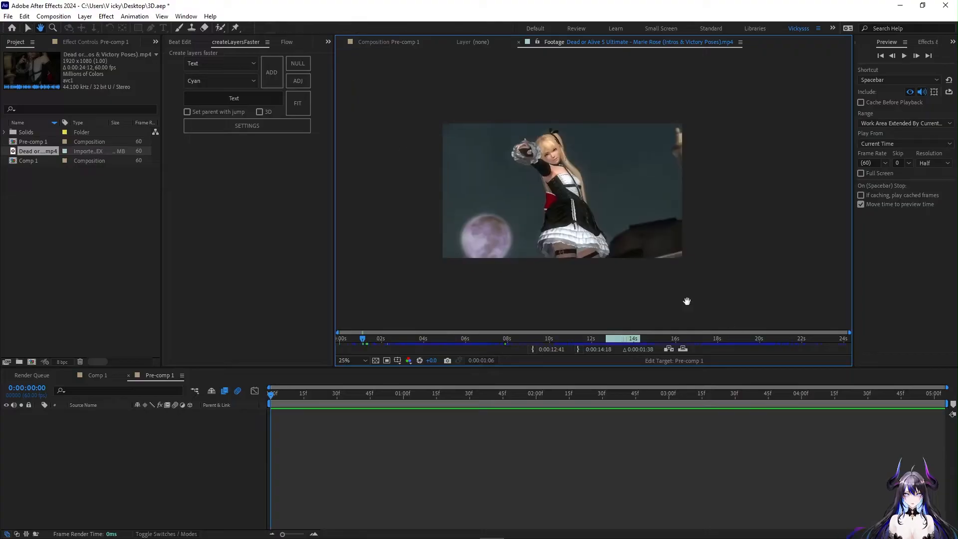
pyautogui.click(532, 349)
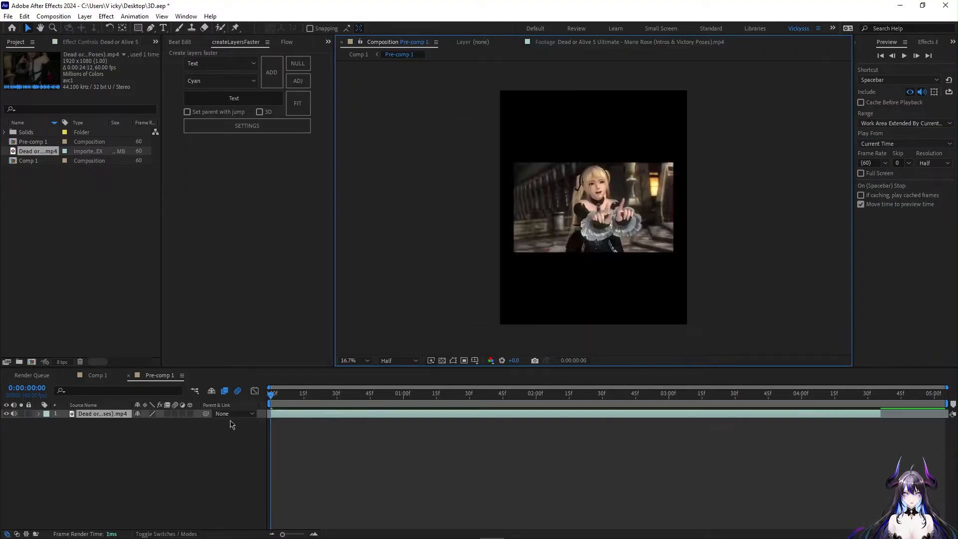
pyautogui.moveTo(271, 395); pyautogui.dragTo(357, 399)
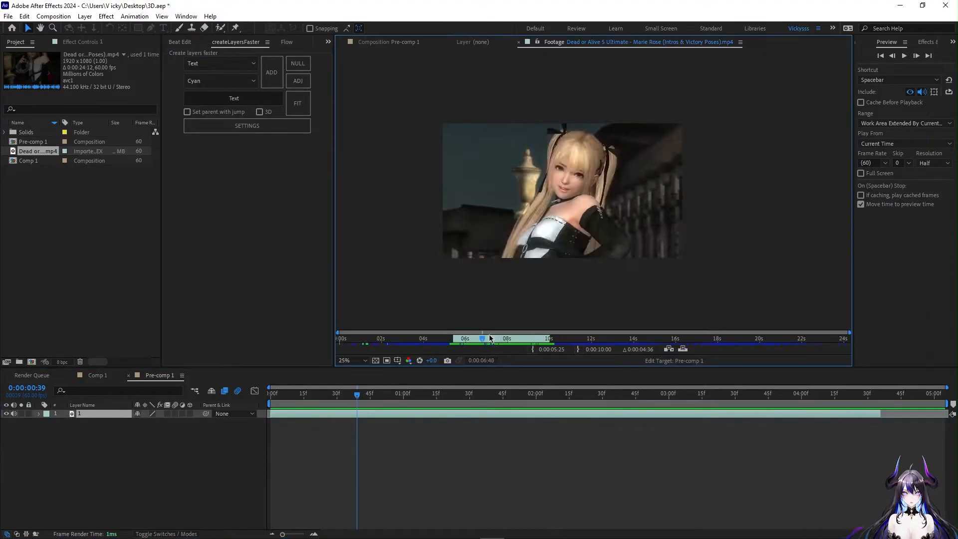
# Add a second section of the footage to Pre-comp 1, rename its layer 2 and save the project.
pyautogui.click(668, 349)
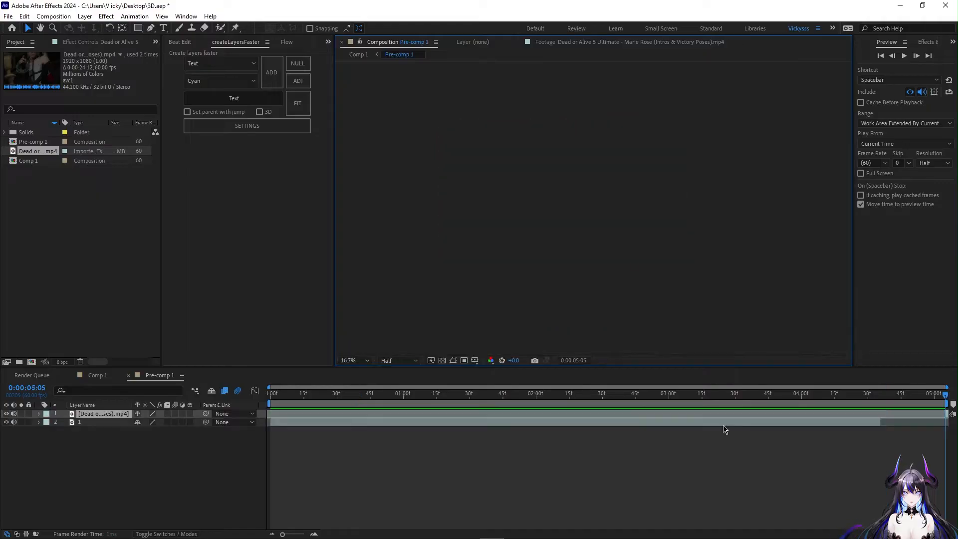
pyautogui.press('Return')
pyautogui.write('2')
pyautogui.press('Return')
pyautogui.hotkey('ctrl', 's')
# Mark a third section of the Dead or Alive footage, overlay it into Pre-comp 1 and move its layer earlier in time.
pyautogui.doubleClick(37, 151)
pyautogui.moveTo(508, 338); pyautogui.dragTo(724, 335)
pyautogui.click(532, 349)
pyautogui.hotkey('alt', '[')
pyautogui.moveTo(601, 338); pyautogui.dragTo(773, 338)
pyautogui.moveTo(725, 339); pyautogui.dragTo(754, 341)
pyautogui.click(577, 349)
pyautogui.click(682, 349)
pyautogui.moveTo(912, 413); pyautogui.dragTo(682, 414)
pyautogui.moveTo(684, 394); pyautogui.dragTo(470, 394)
# Mark a fourth section of the footage with in and out points and overlay it into Pre-comp 1.
pyautogui.click(643, 42)
pyautogui.moveTo(754, 338); pyautogui.dragTo(658, 338)
pyautogui.click(533, 350)
pyautogui.click(577, 349)
pyautogui.click(682, 349)
pyautogui.moveTo(653, 394); pyautogui.dragTo(270, 394)
# Scale the clip 1 layer up to fill the frame and pre-compose it under the name 1.
pyautogui.click(301, 438)
pyautogui.press('s')
pyautogui.moveTo(161, 447); pyautogui.dragTo(241, 447)
pyautogui.press('space')
pyautogui.press('p')
pyautogui.rightClick(329, 440)
pyautogui.click(345, 376)
pyautogui.press('Return')
# Scale the topmost clip to 316% and the one beneath it to 266%, and start the topmost clip at about 0:00:04:19.
pyautogui.click(85, 431)
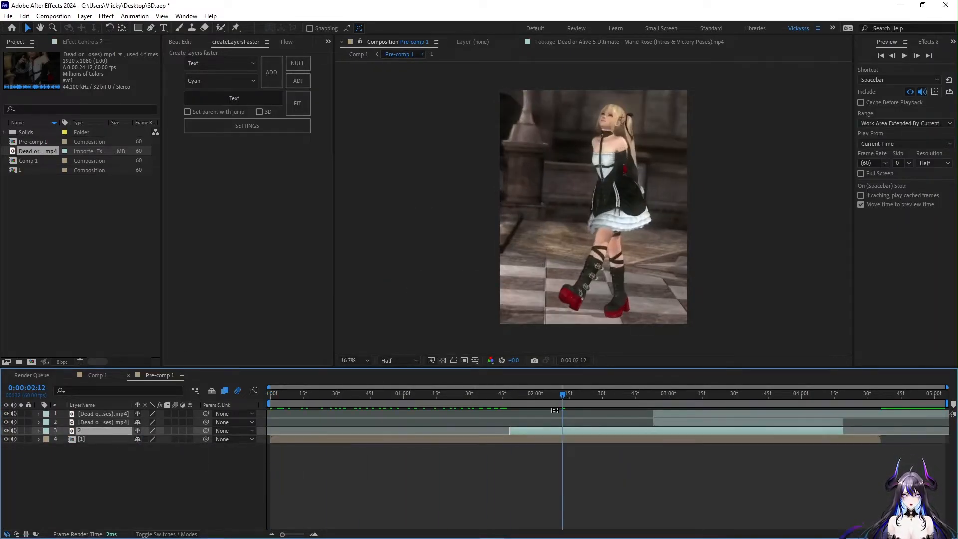
pyautogui.press('i')
pyautogui.press('space')
pyautogui.click(702, 420)
pyautogui.moveTo(702, 414); pyautogui.dragTo(891, 415)
pyautogui.doubleClick(672, 429)
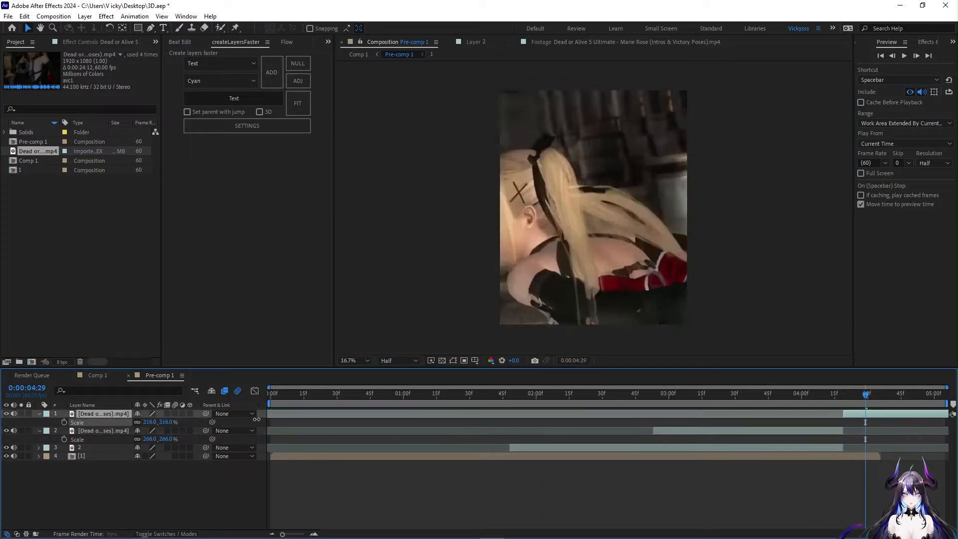
# Scale the topmost clip to 280% with its start at about 0:00:04:00, and rename the two upper clips 4 and 3.
pyautogui.moveTo(877, 414); pyautogui.dragTo(834, 413)
pyautogui.click(651, 310)
pyautogui.press('space')
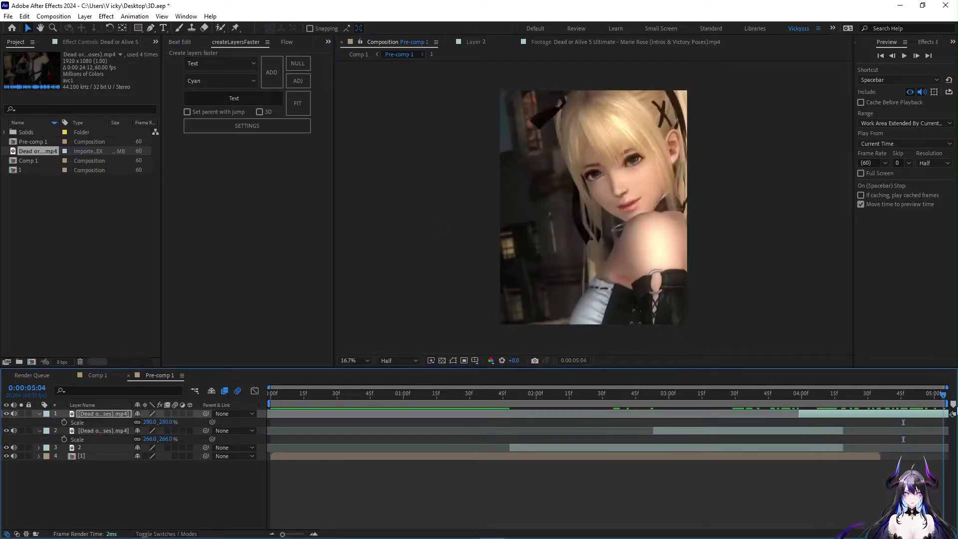
pyautogui.press('space')
pyautogui.click(829, 394)
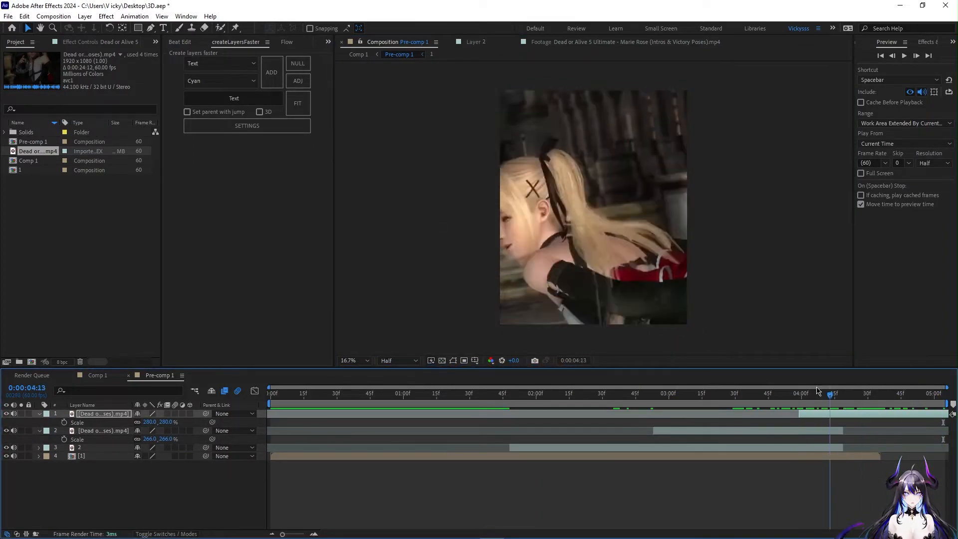
pyautogui.click(87, 429)
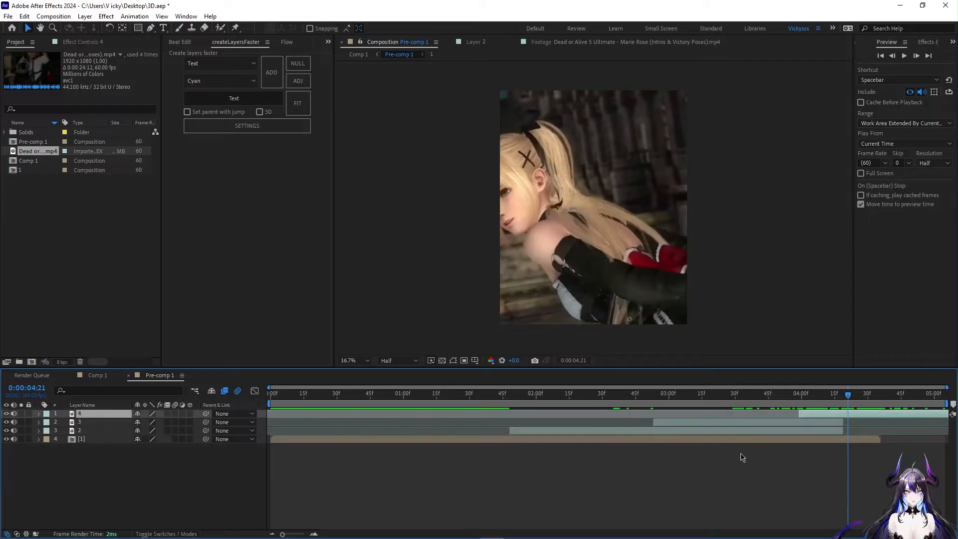
# Scrub through the opening of Pre-comp 1 and examine the movement in clip 1 up to 0:00:01:27.
pyautogui.moveTo(486, 439); pyautogui.dragTo(259, 423)
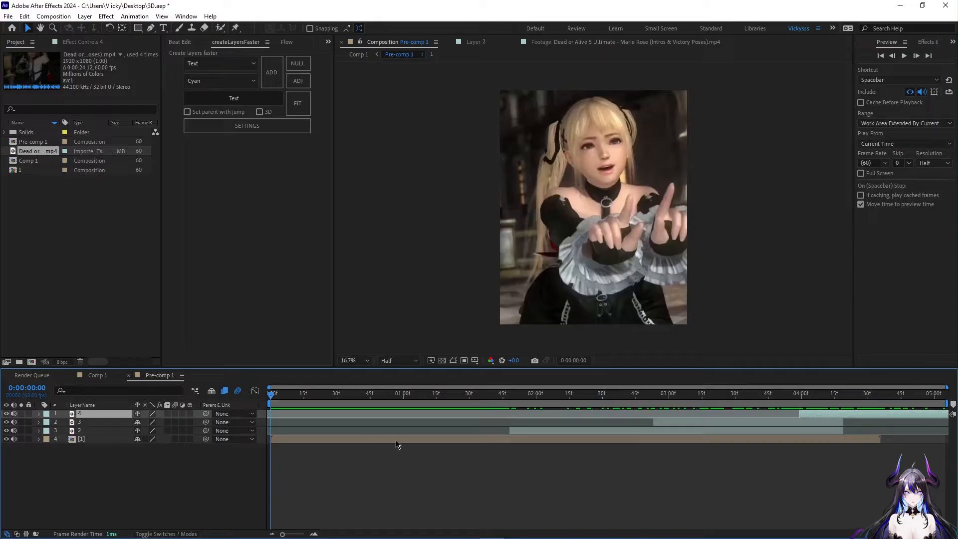
pyautogui.click(645, 432)
pyautogui.moveTo(326, 394); pyautogui.dragTo(289, 422)
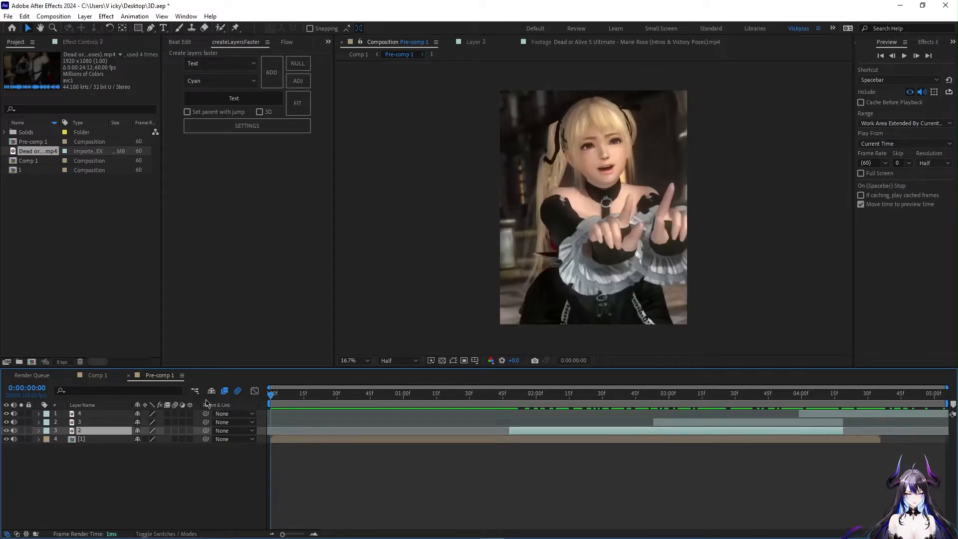
pyautogui.click(275, 394)
pyautogui.moveTo(283, 395); pyautogui.dragTo(386, 414)
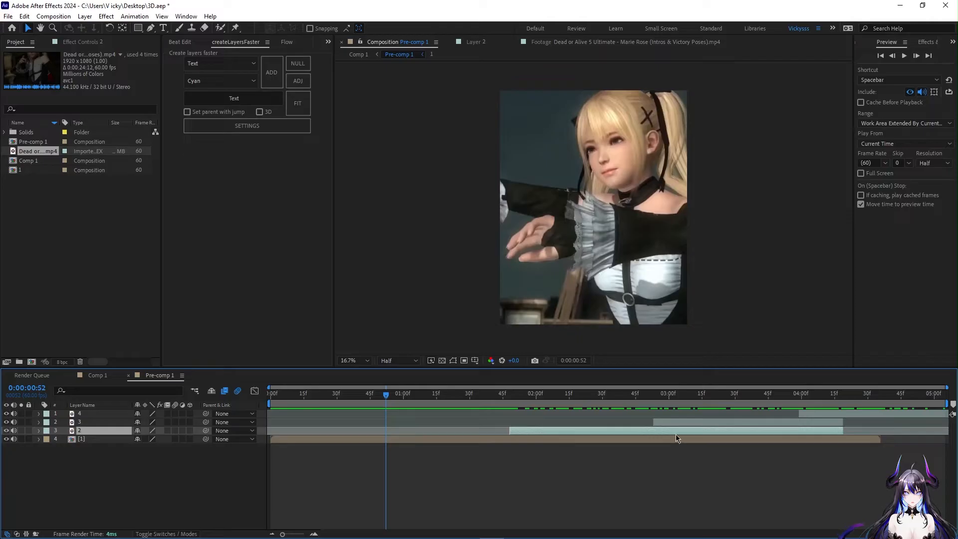
pyautogui.click(106, 423)
pyautogui.click(106, 415)
pyautogui.click(413, 444)
pyautogui.click(414, 440)
pyautogui.moveTo(373, 408); pyautogui.dragTo(464, 417)
# Move clips 2, 3 and 4 so that all three start at about 0:00:03:50.
pyautogui.moveTo(644, 430); pyautogui.dragTo(793, 441)
pyautogui.moveTo(731, 423); pyautogui.dragTo(856, 422)
pyautogui.moveTo(698, 430); pyautogui.dragTo(808, 415)
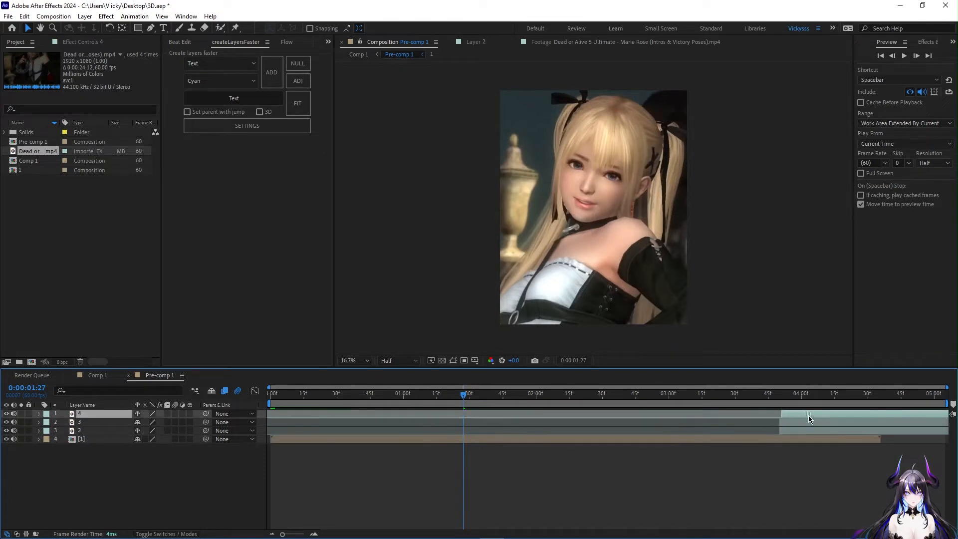
# Find the face close-up at 0:00:02:33 and add numbered composition marker 8 there.
pyautogui.click(474, 399)
pyautogui.moveTo(478, 401); pyautogui.dragTo(609, 395)
pyautogui.click(632, 468)
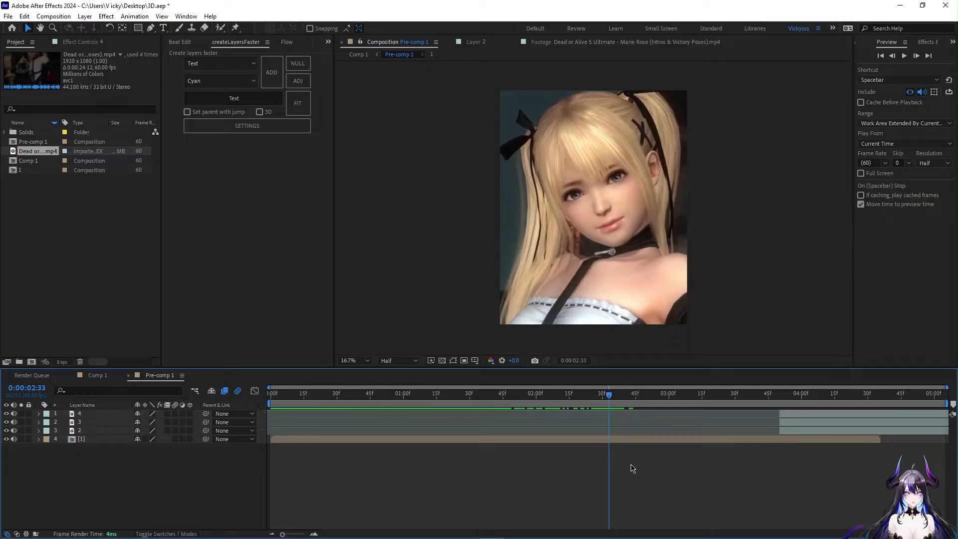
pyautogui.hotkey('shift', '8')
# Preview the pre-comp from its start and mute the audio of all four layers.
pyautogui.moveTo(609, 397); pyautogui.dragTo(269, 414)
pyautogui.press('space')
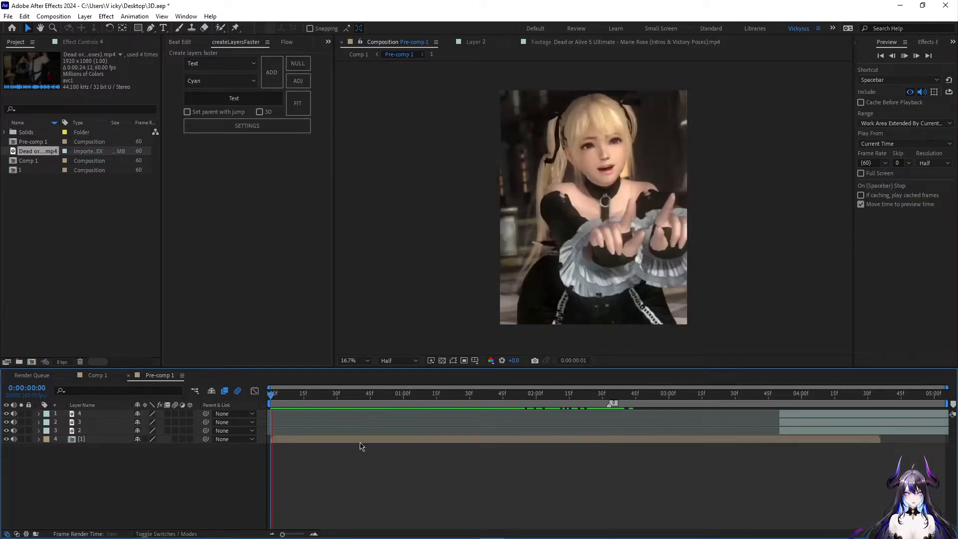
pyautogui.press('space')
pyautogui.click(14, 439)
pyautogui.moveTo(52, 472); pyautogui.dragTo(10, 411)
pyautogui.click(14, 413)
pyautogui.click(152, 499)
# Preview the muted clip, return the current time to the marker at 0:00:02:33 and save the project.
pyautogui.press('space')
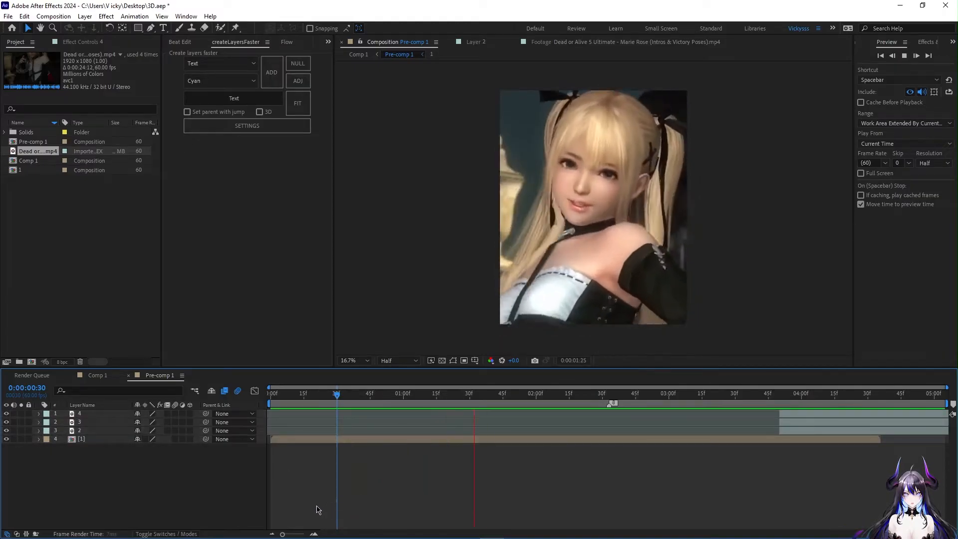
pyautogui.press('space')
pyautogui.moveTo(683, 399); pyautogui.dragTo(609, 412)
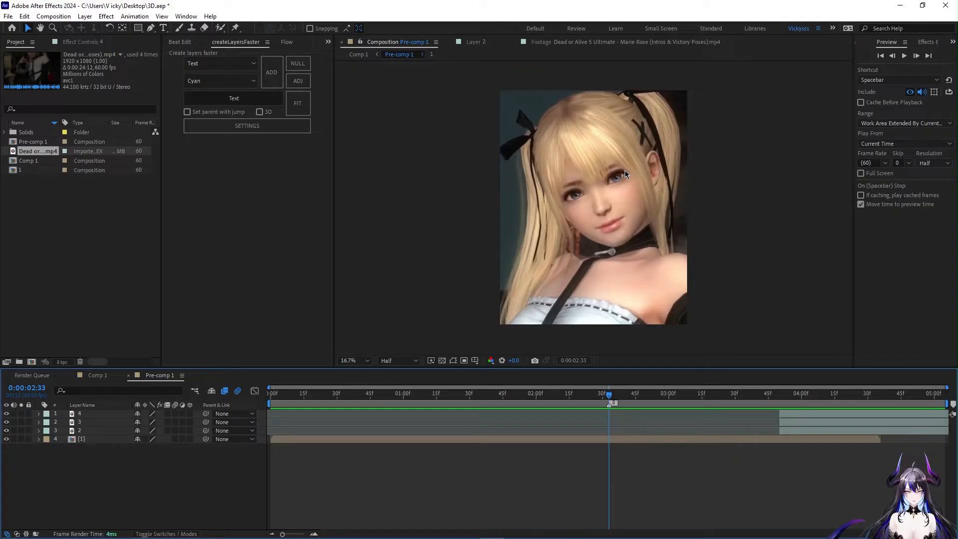
pyautogui.hotkey('ctrl', 's')
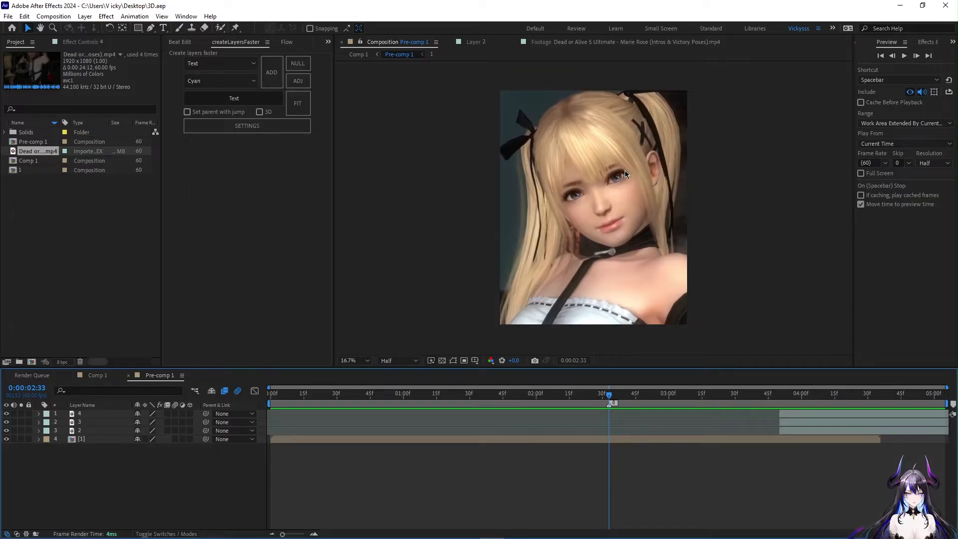
# Move clips 2, 3 and 4 so that they start at about 0:00:04:11, keeping the current time at the marker.
pyautogui.moveTo(794, 428); pyautogui.dragTo(857, 417)
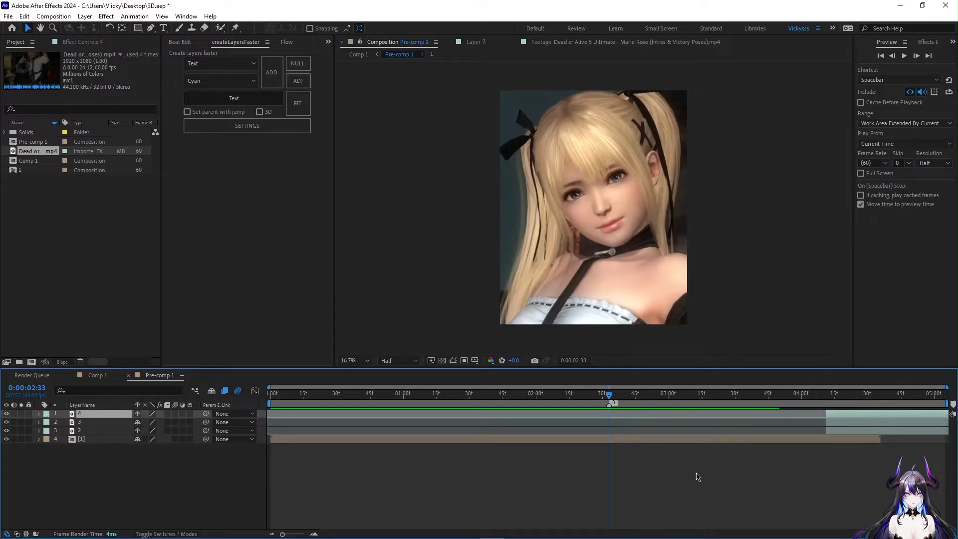
pyautogui.click(722, 458)
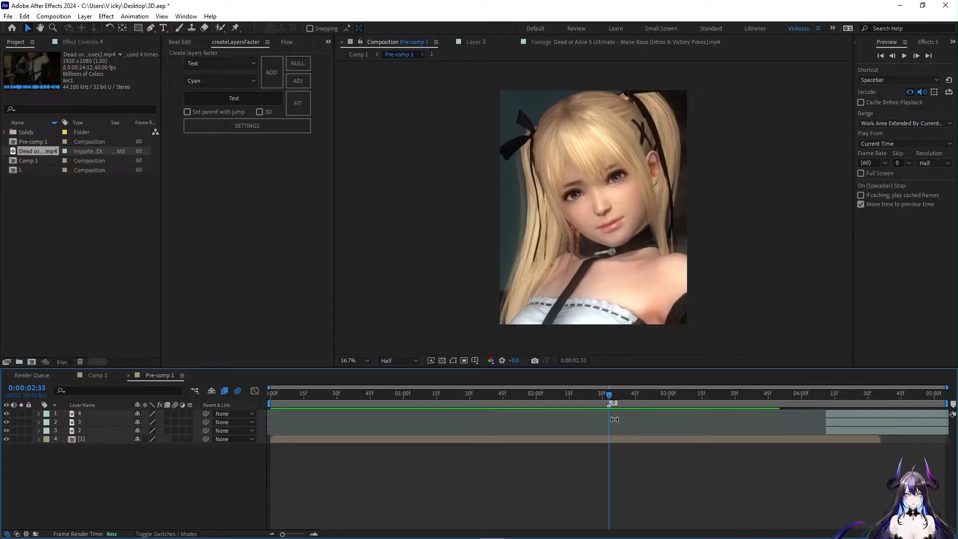
pyautogui.moveTo(609, 394); pyautogui.dragTo(608, 416)
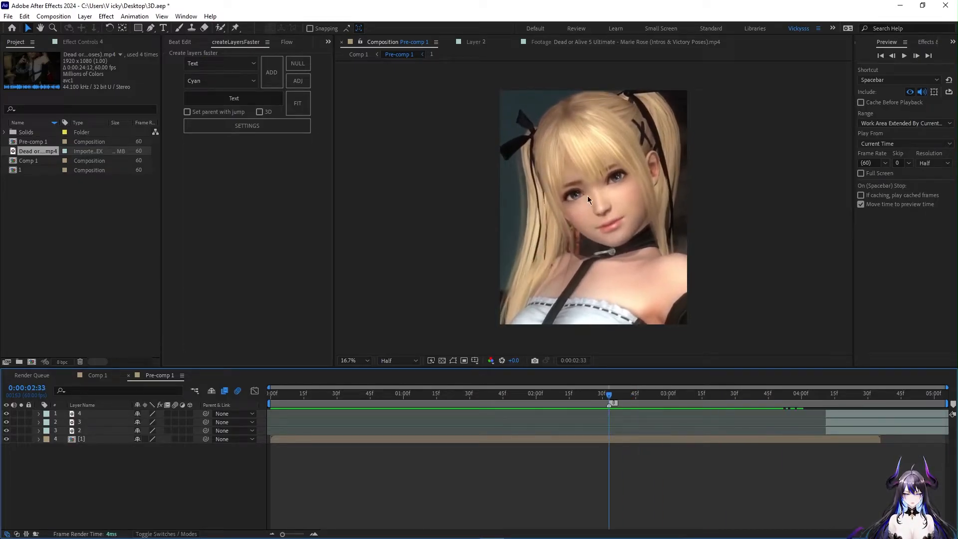
# Begin a Pen tool mask on layer 1 along the lower lid of the character's eye nearest the visible ear.
pyautogui.click(653, 440)
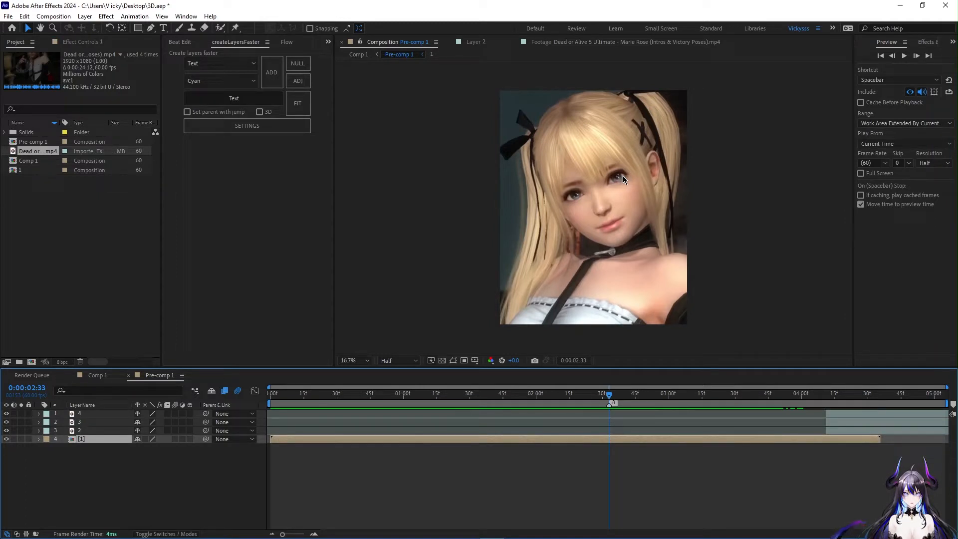
pyautogui.scroll(3, 622, 176)
pyautogui.scroll(-4, 623, 175)
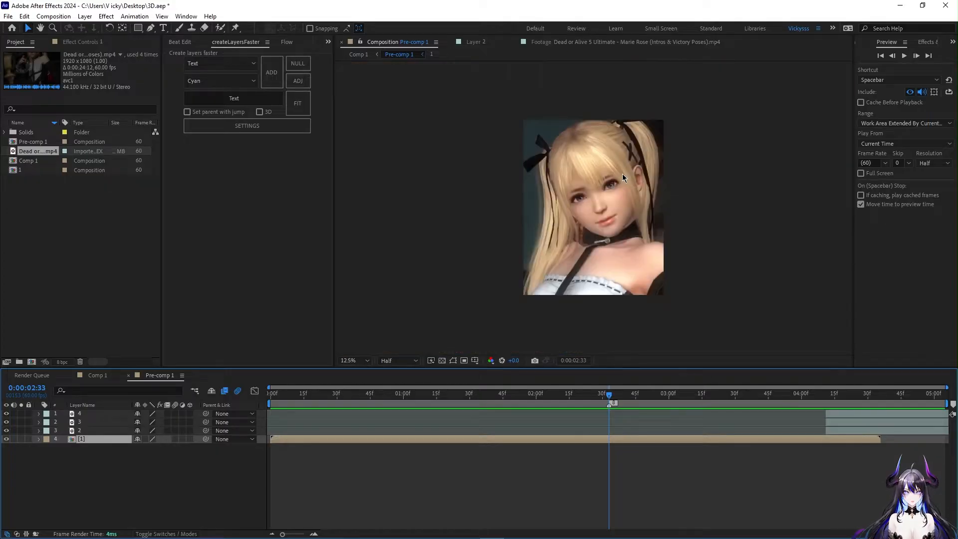
pyautogui.scroll(4, 622, 172)
pyautogui.scroll(-2, 630, 165)
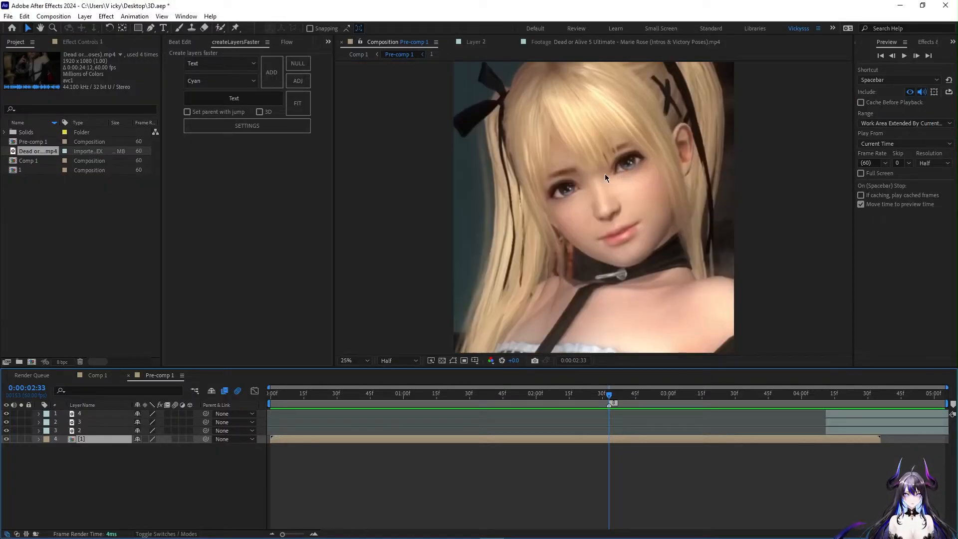
pyautogui.click(695, 459)
pyautogui.click(679, 438)
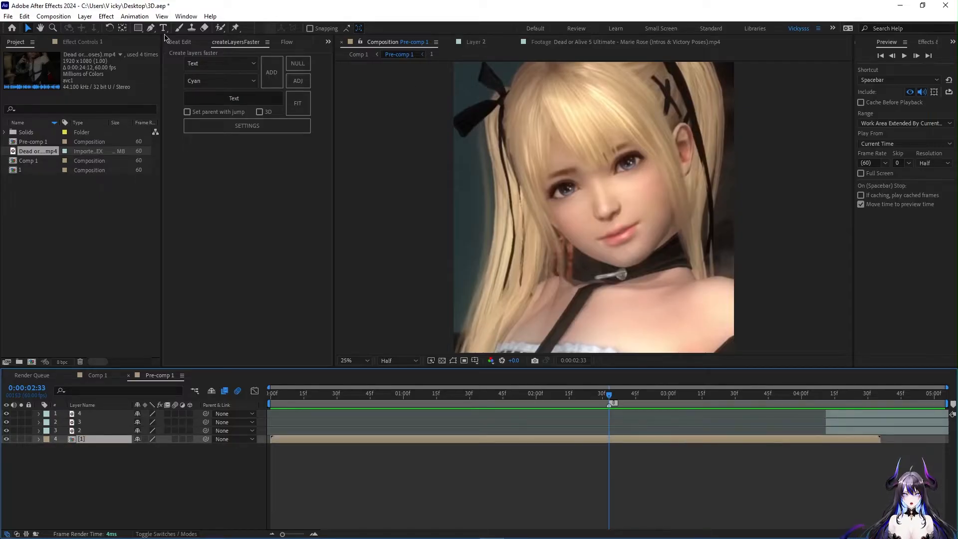
pyautogui.press('g')
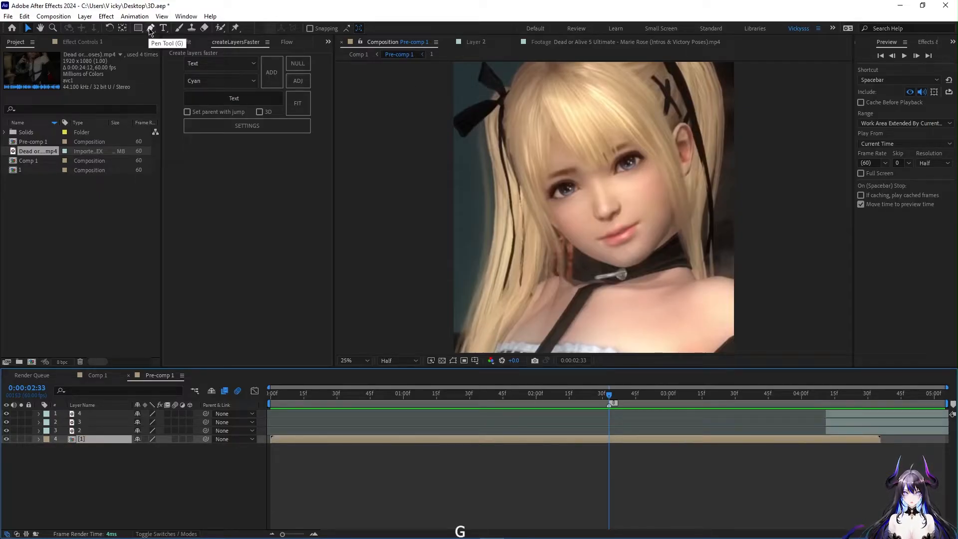
pyautogui.scroll(2, 633, 170)
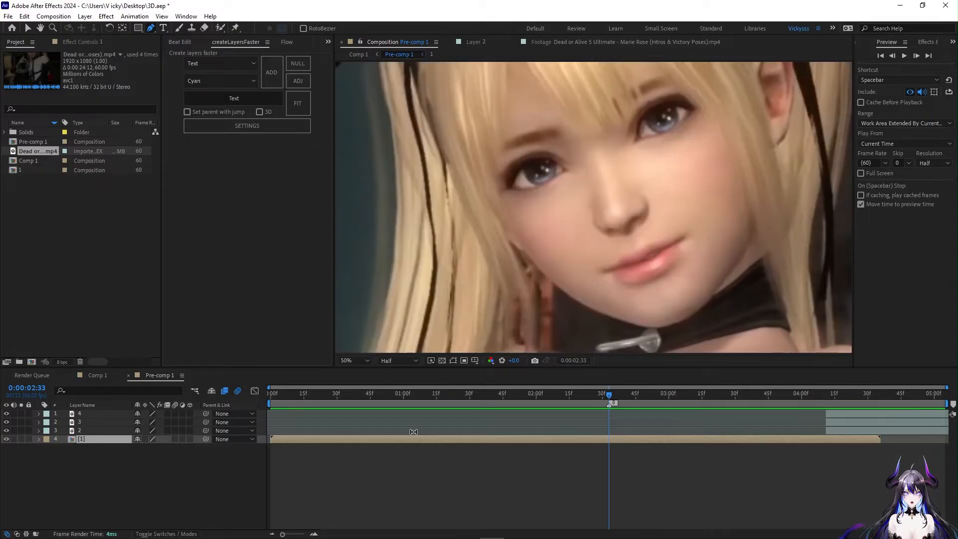
pyautogui.click(690, 113)
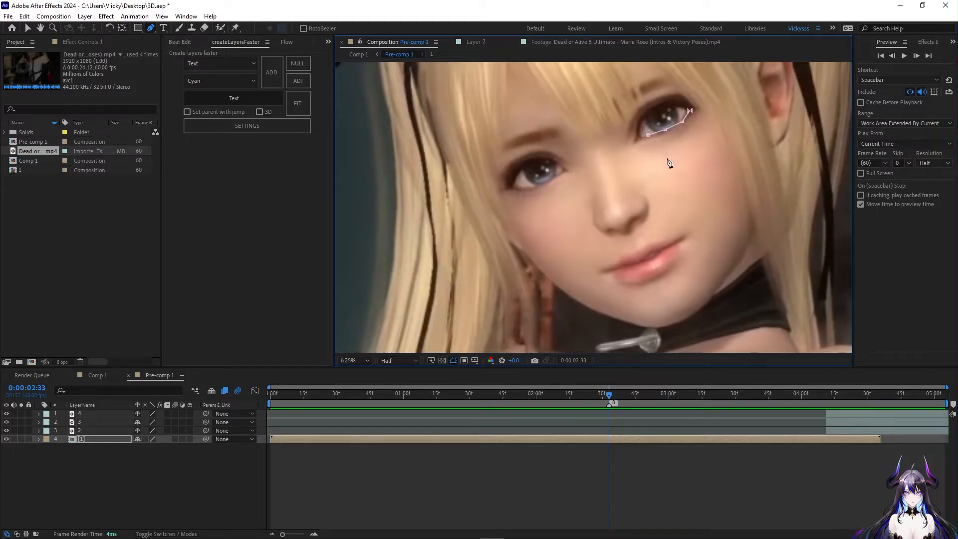
# Continue the mask path around the upper lid of the same eye and close it at its starting point.
pyautogui.scroll(-5, 669, 163)
pyautogui.scroll(3, 490, 273)
pyautogui.scroll(-3, 674, 211)
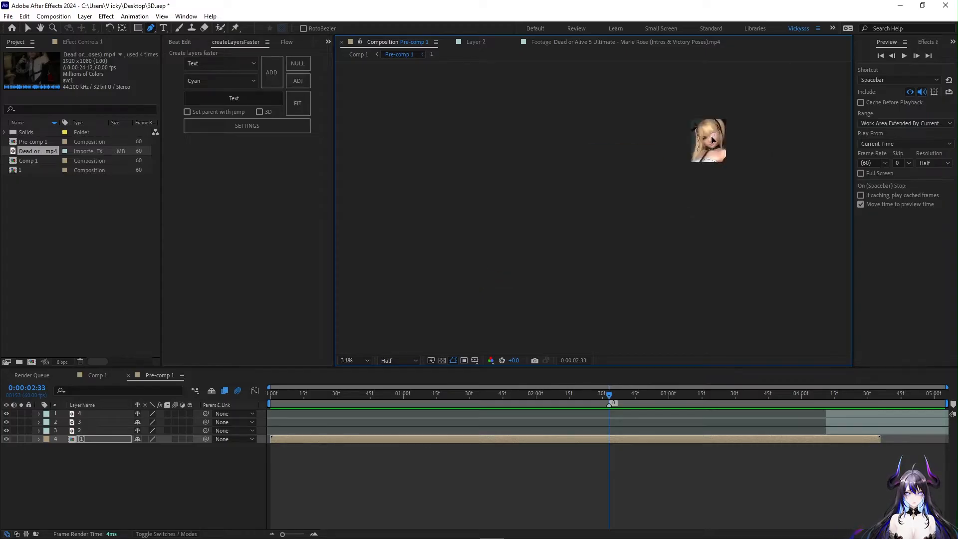
pyautogui.click(353, 360)
pyautogui.click(367, 191)
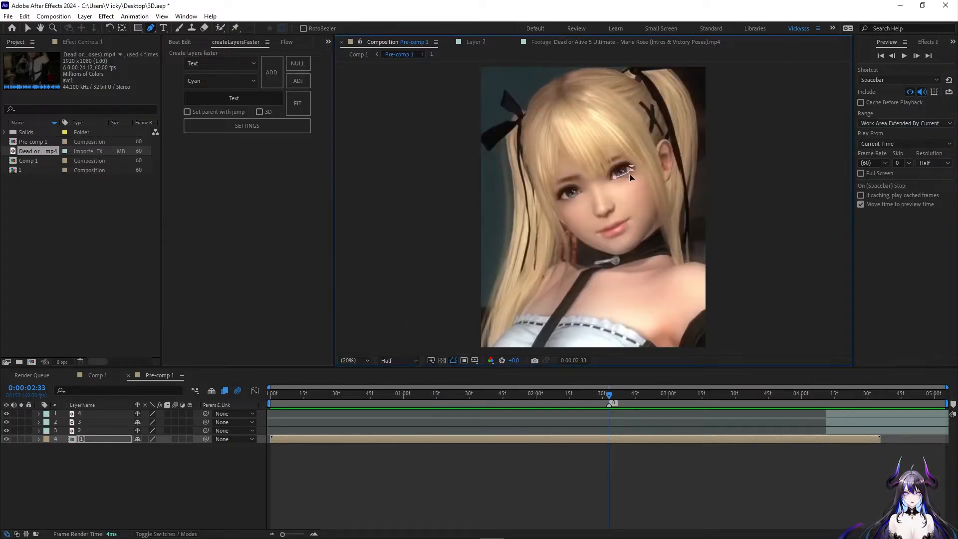
pyautogui.scroll(5, 630, 178)
pyautogui.click(427, 340)
pyautogui.click(434, 310)
pyautogui.click(477, 279)
pyautogui.click(518, 280)
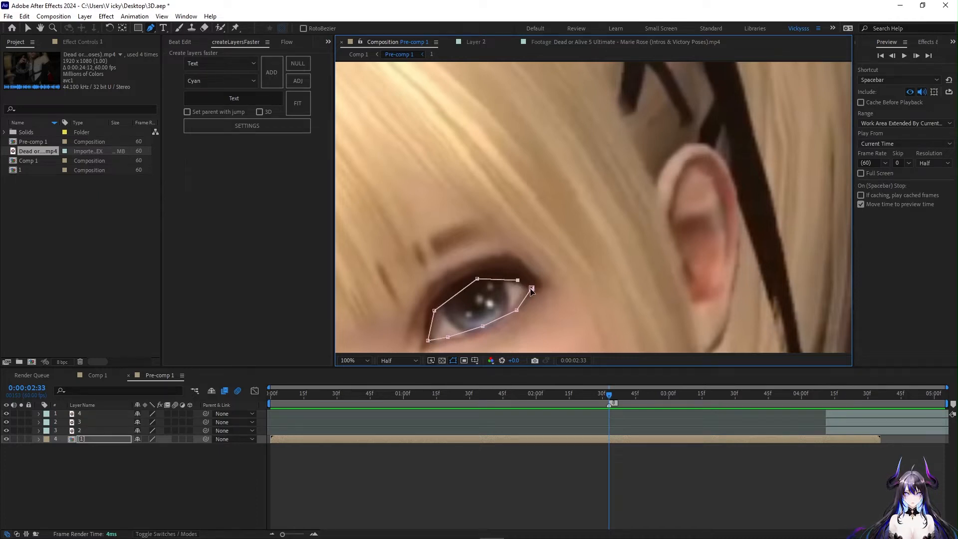
pyautogui.click(531, 290)
pyautogui.press('h')
pyautogui.moveTo(652, 297); pyautogui.dragTo(756, 226)
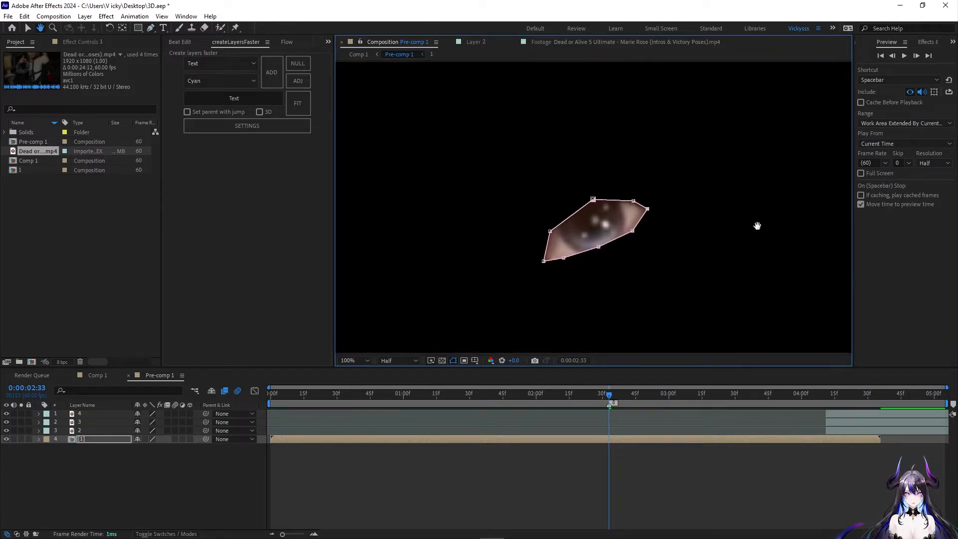
# Reveal the masks of layer 1 and add a second, new mask to it.
pyautogui.press('v')
pyautogui.press('m')
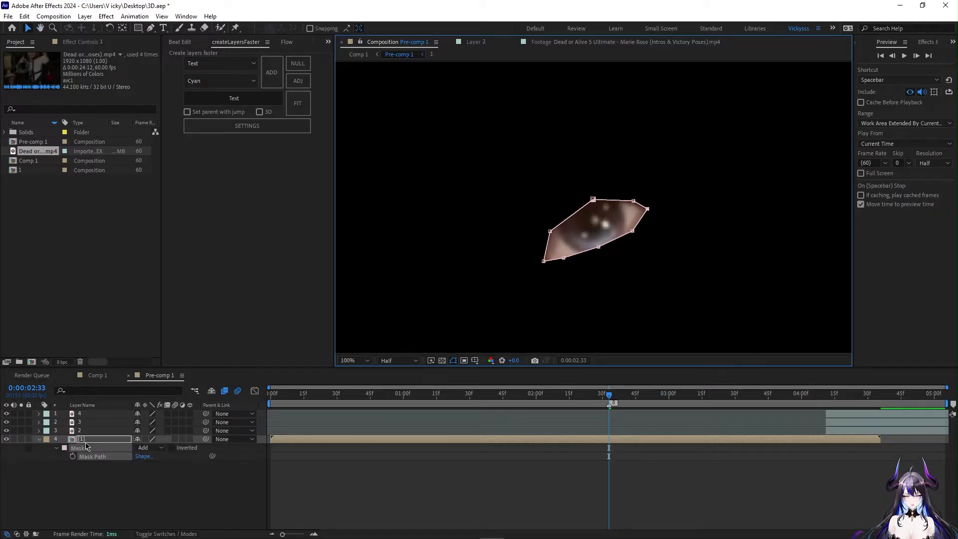
pyautogui.click(99, 449)
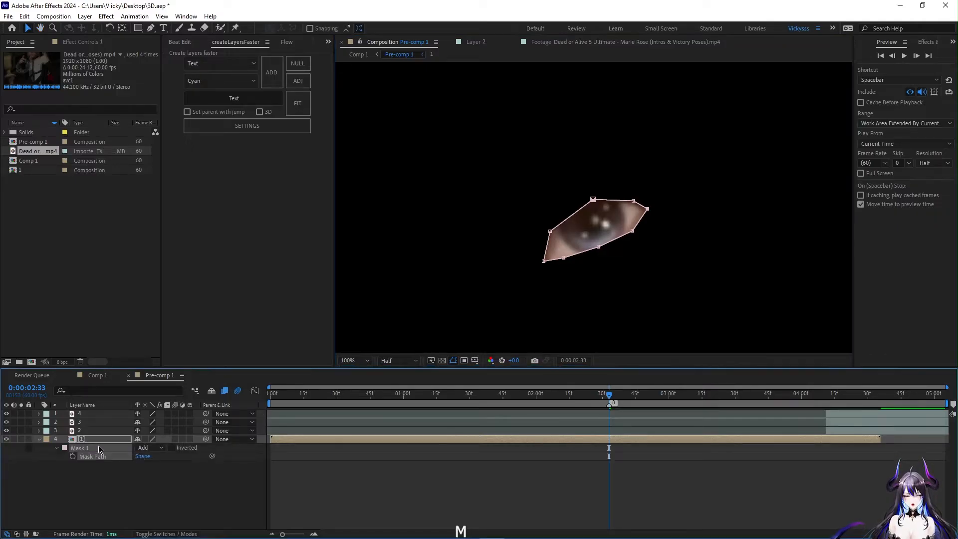
pyautogui.hotkey('ctrl', 'shift', 'n')
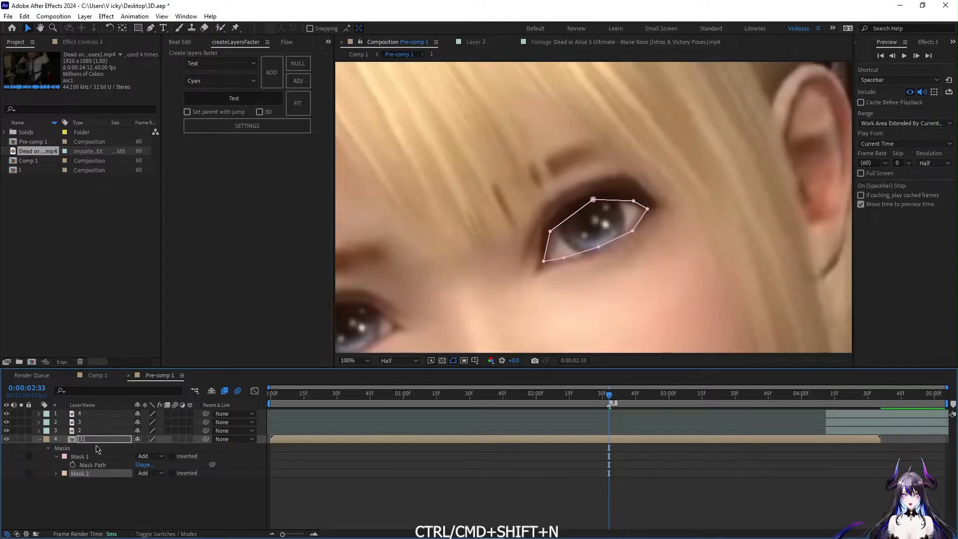
# Set the mode of Mask 1 on layer 1 to Subtract.
pyautogui.click(94, 457)
pyautogui.click(101, 473)
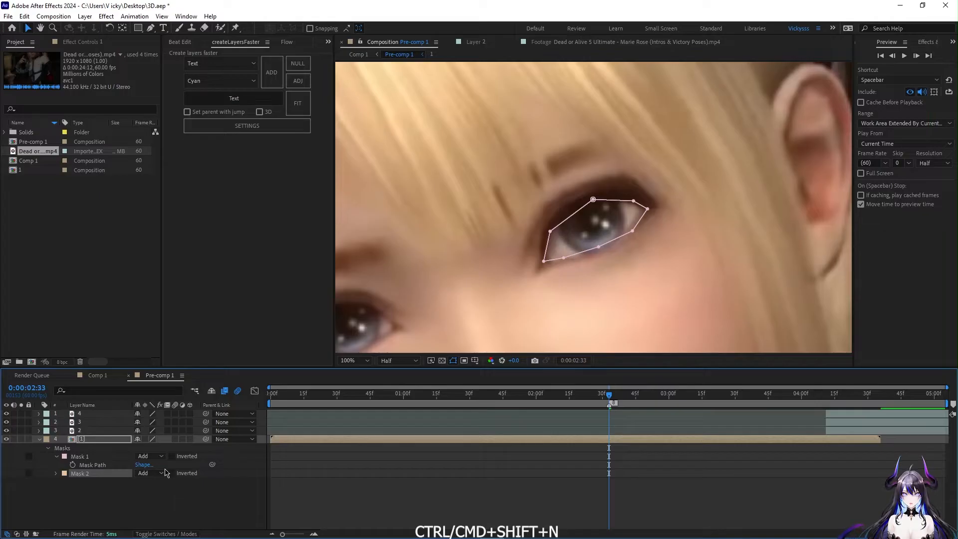
pyautogui.click(144, 456)
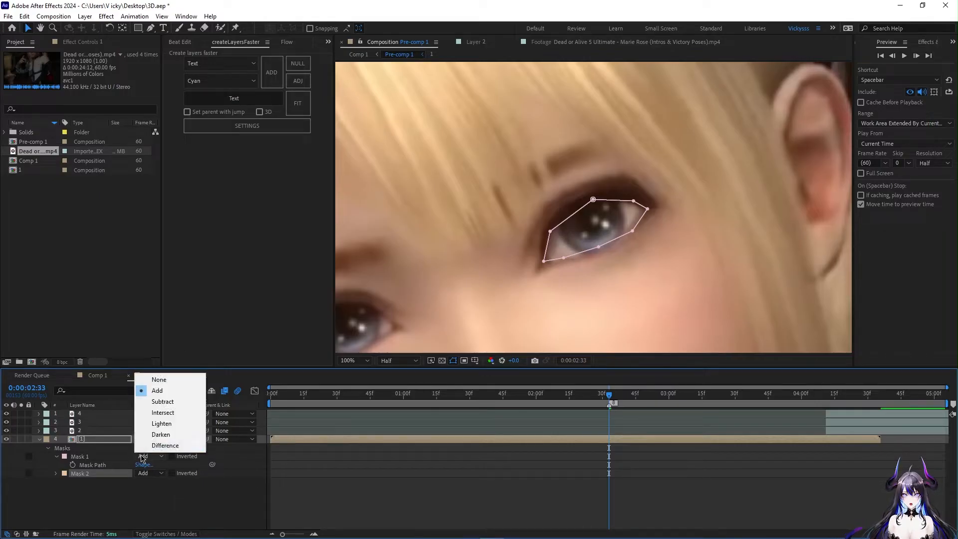
pyautogui.click(162, 401)
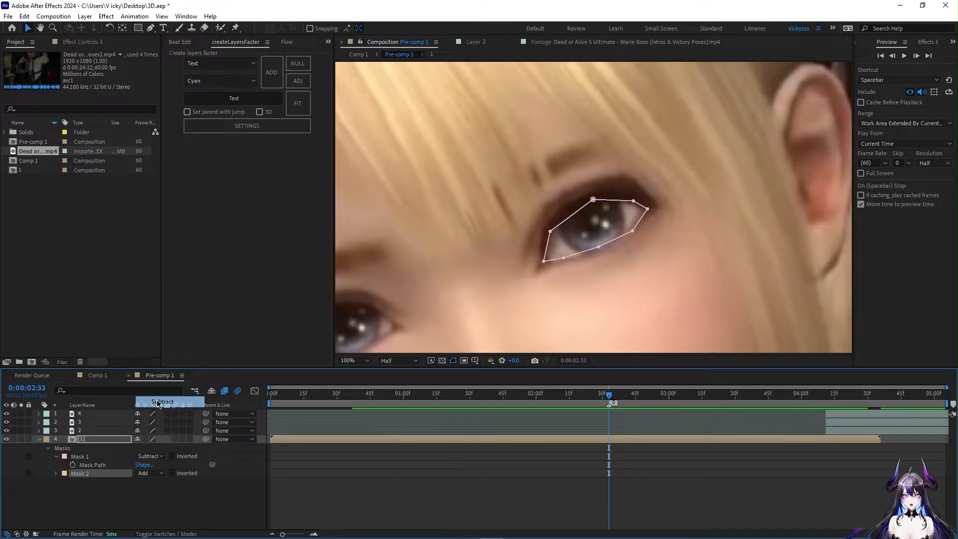
pyautogui.click(56, 473)
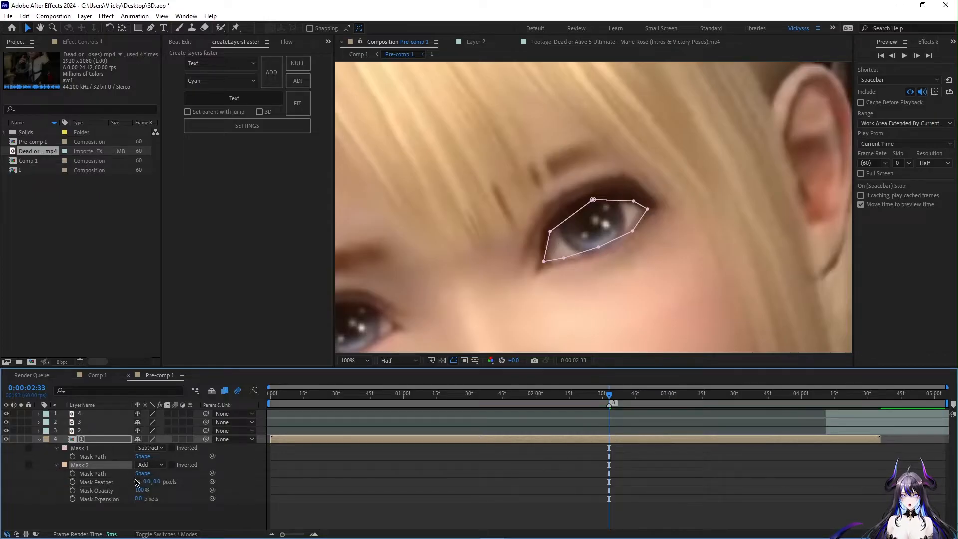
pyautogui.moveTo(139, 490); pyautogui.dragTo(162, 481)
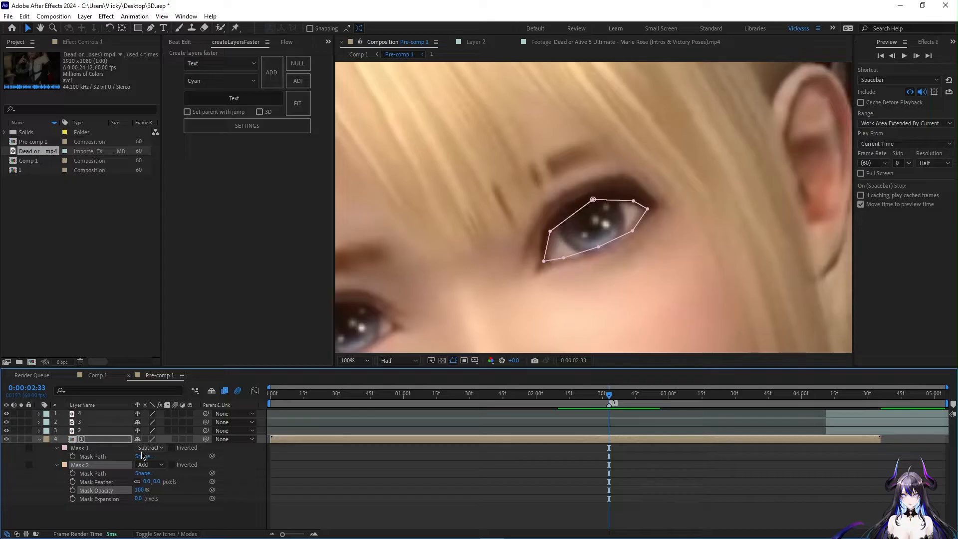
pyautogui.click(147, 465)
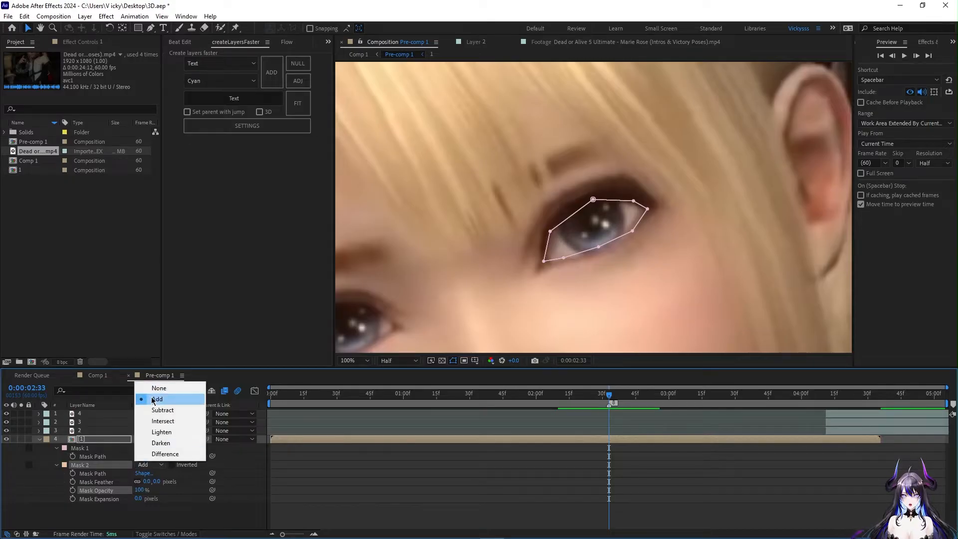
pyautogui.click(87, 467)
pyautogui.press('u')
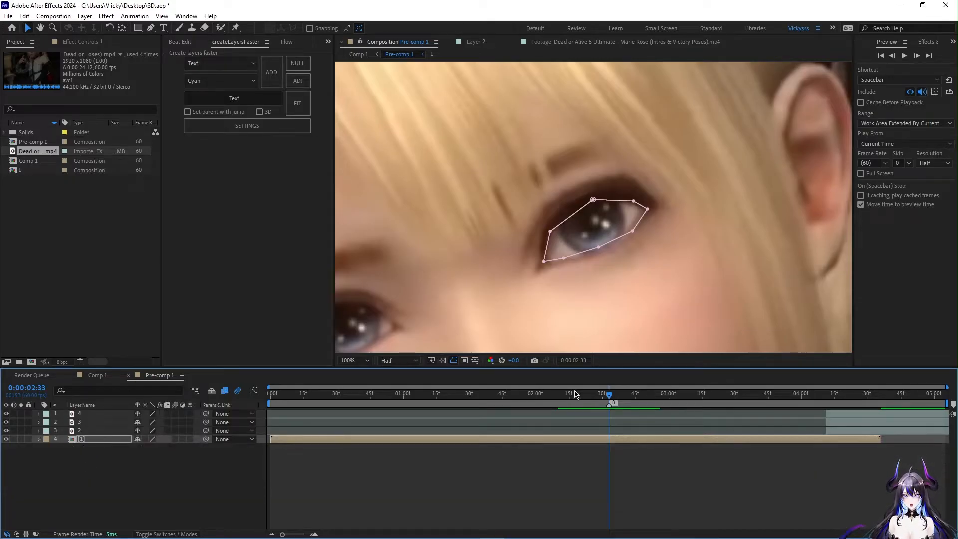
pyautogui.press('m')
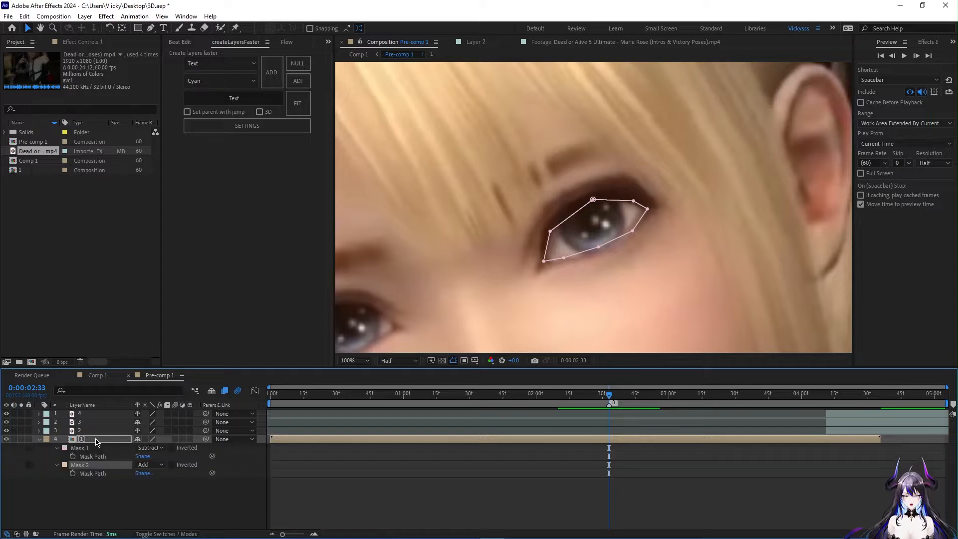
pyautogui.click(92, 449)
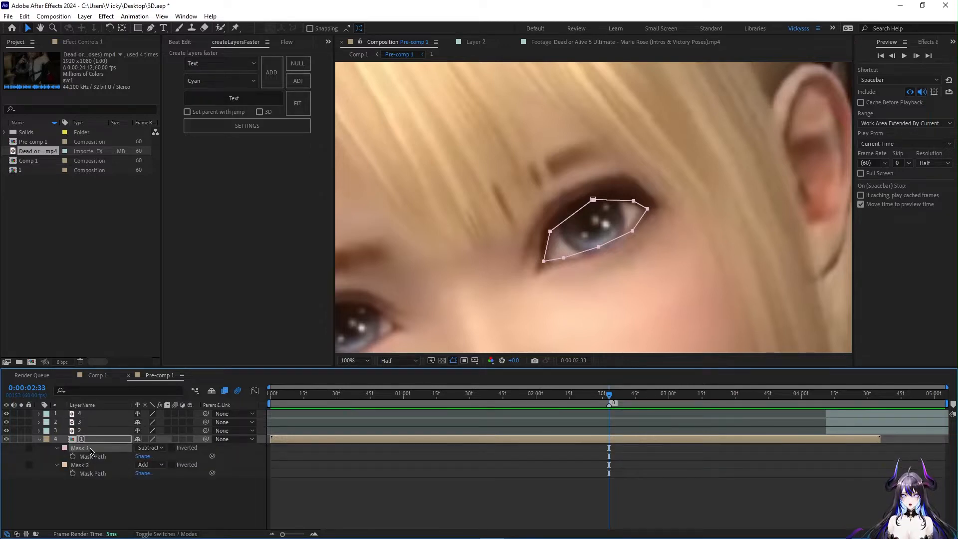
pyautogui.rightClick(91, 448)
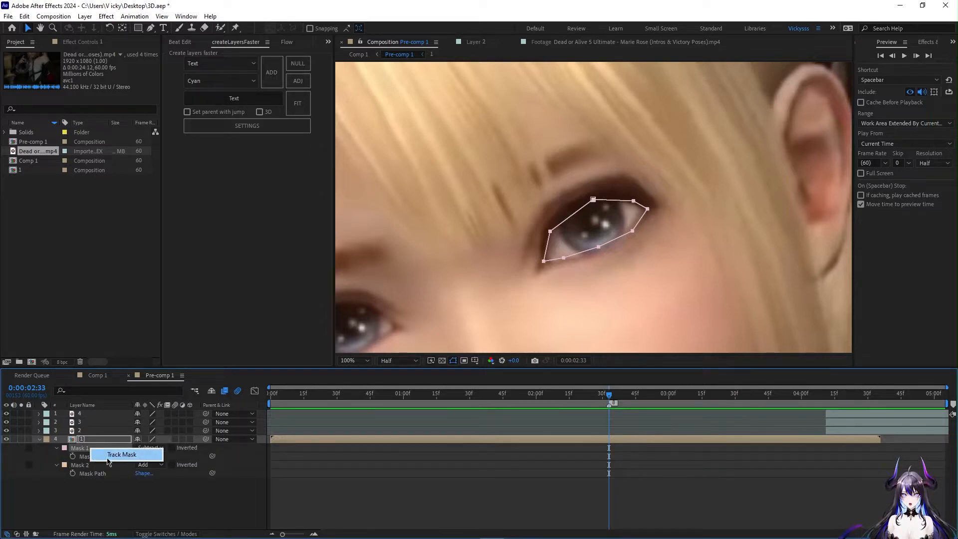
pyautogui.click(282, 534)
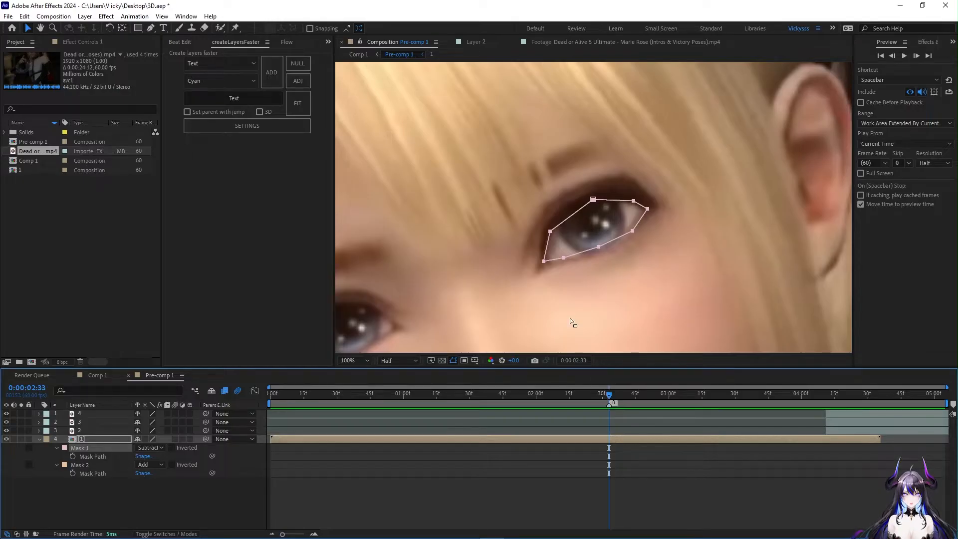
# Split layer 1 at the 0:00:02:33 marker.
pyautogui.press(',')
pyautogui.press(',')
pyautogui.press(',')
pyautogui.press(',')
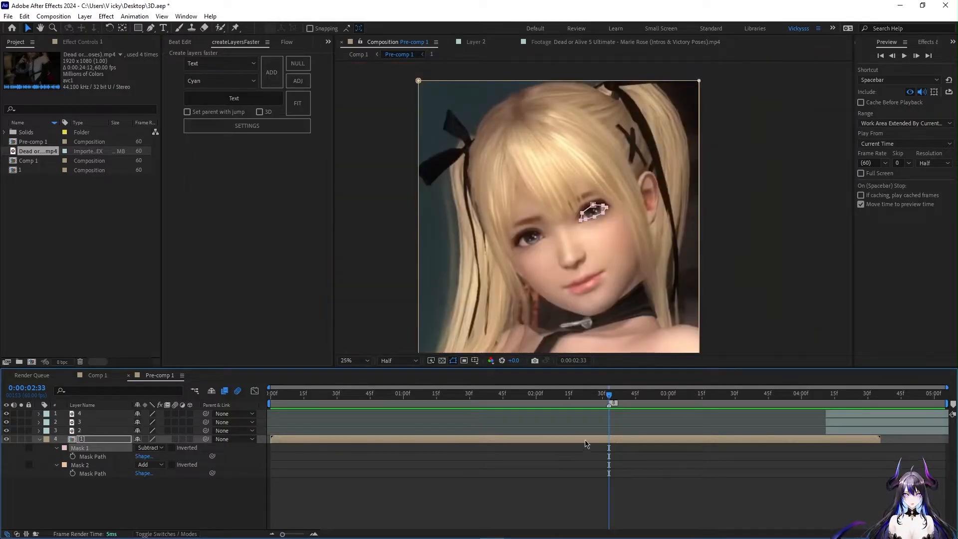
pyautogui.hotkey('ctrl', 'shift', 'd')
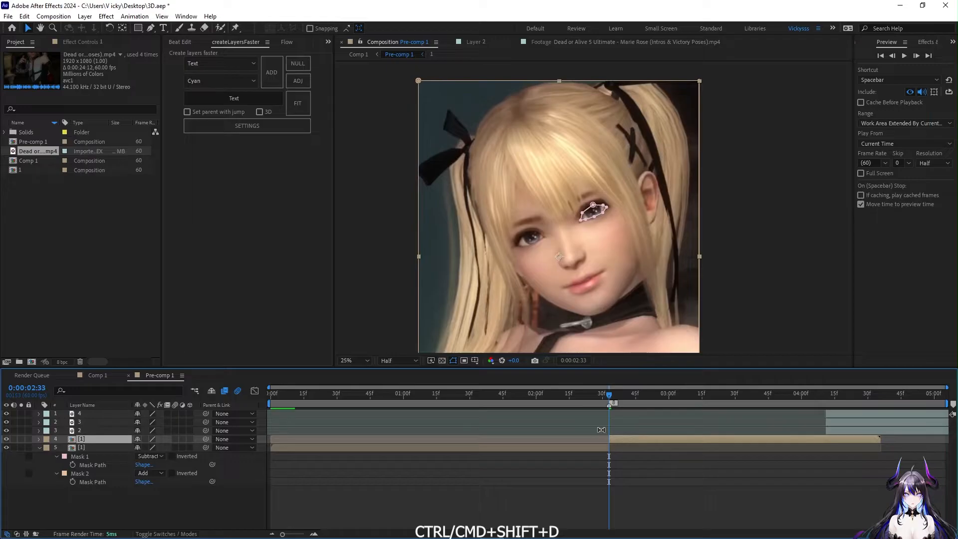
# Delete both Mask 1 and Mask 2 from the earlier segment of the split layer 1.
pyautogui.moveTo(606, 395); pyautogui.dragTo(562, 404)
pyautogui.click(567, 447)
pyautogui.press('m')
pyautogui.press('m')
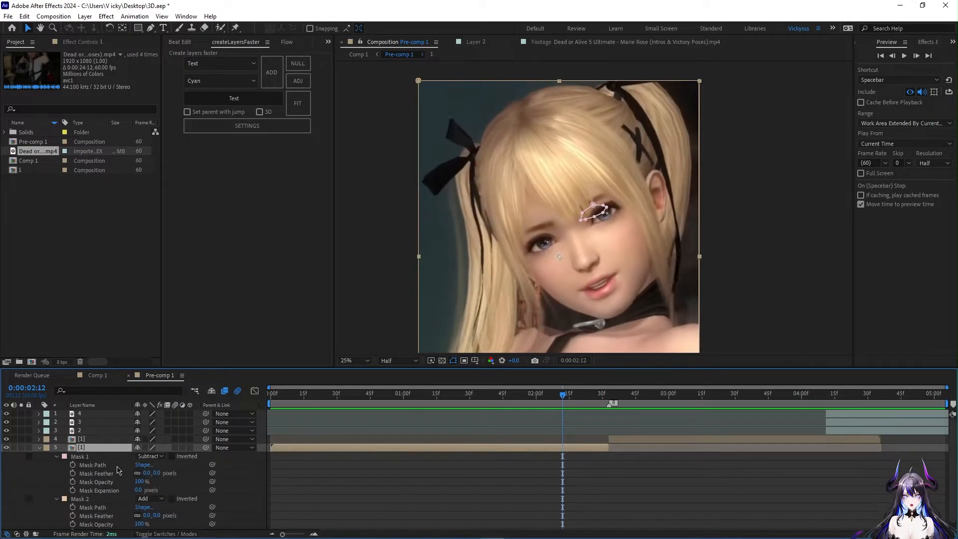
pyautogui.click(88, 459)
pyautogui.press('Delete')
pyautogui.click(88, 459)
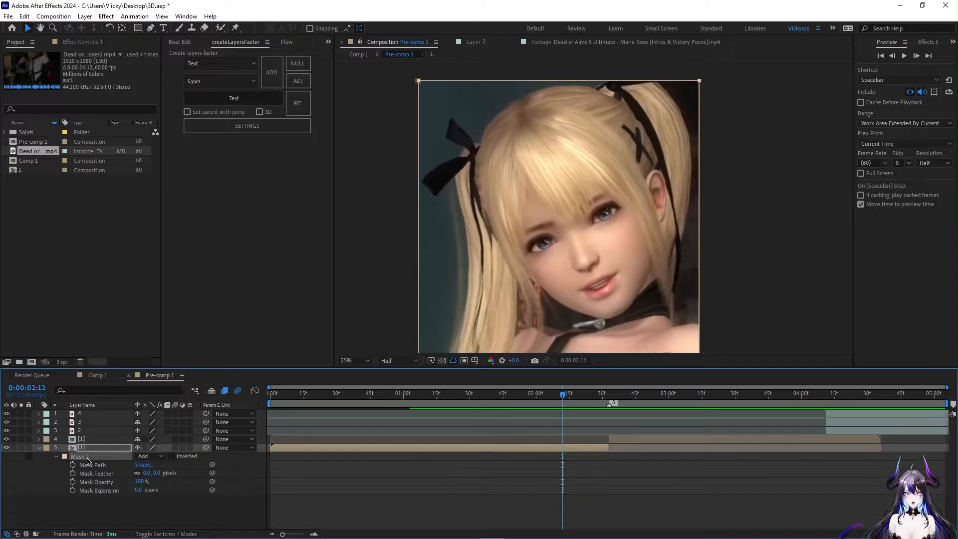
pyautogui.press('Delete')
# Track Mask 1 on the later segment of layer 1 forward from 0:00:02:33, using the Position, Scale & Rotation method.
pyautogui.moveTo(576, 391); pyautogui.dragTo(608, 444)
pyautogui.moveTo(604, 397); pyautogui.dragTo(609, 398)
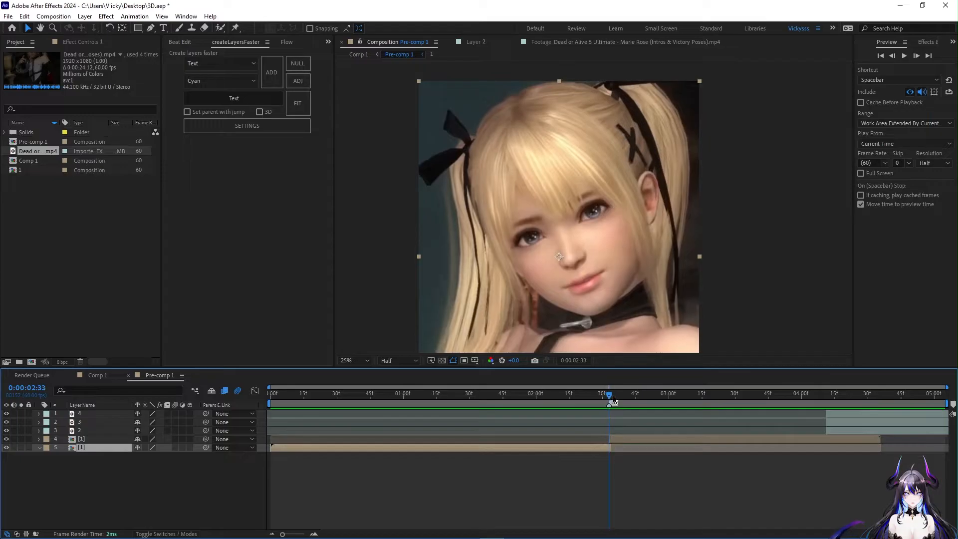
pyautogui.click(616, 438)
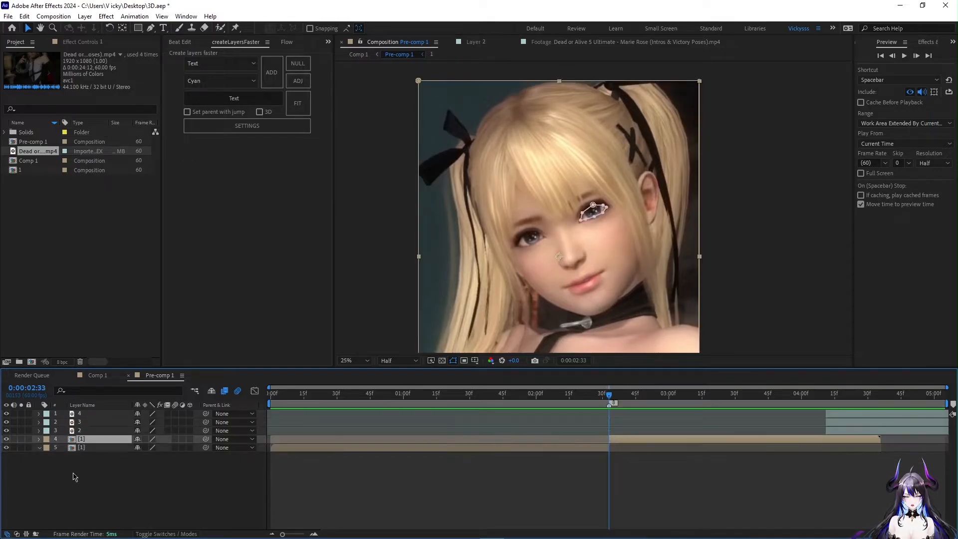
pyautogui.press('m')
pyautogui.rightClick(80, 450)
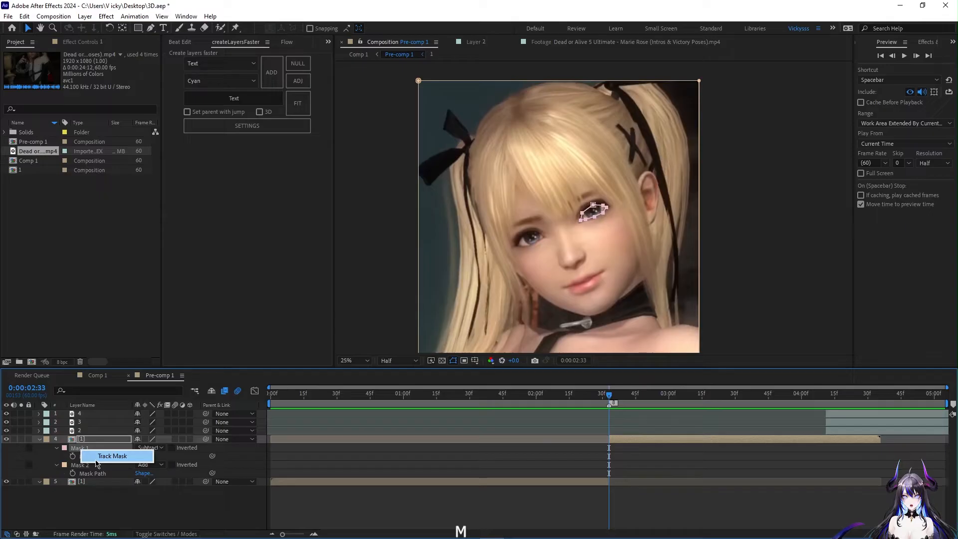
pyautogui.click(96, 460)
pyautogui.moveTo(852, 100); pyautogui.dragTo(804, 110)
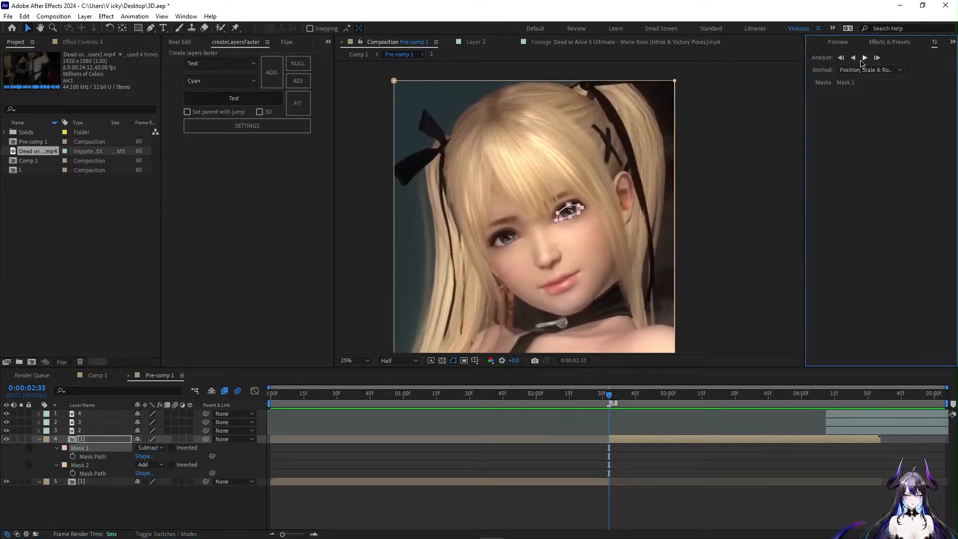
pyautogui.click(855, 70)
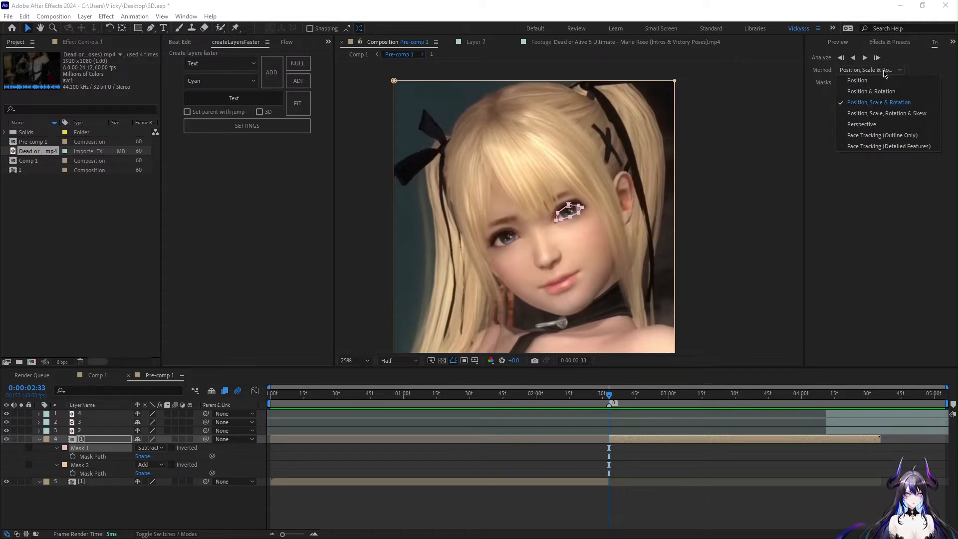
pyautogui.click(865, 58)
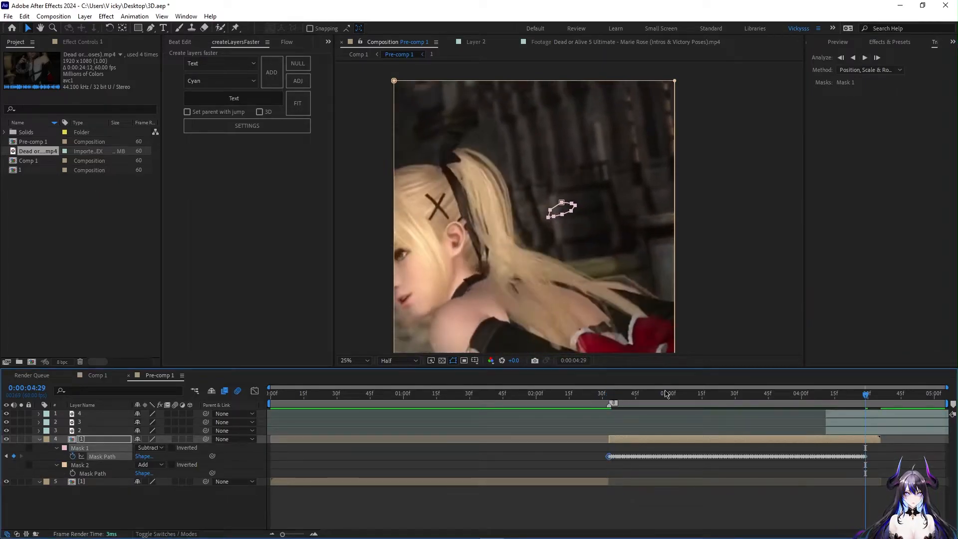
# Move clips 2, 3 and 4 so that their starts are staggered just past 0:00:04:29.
pyautogui.moveTo(869, 393); pyautogui.dragTo(911, 432)
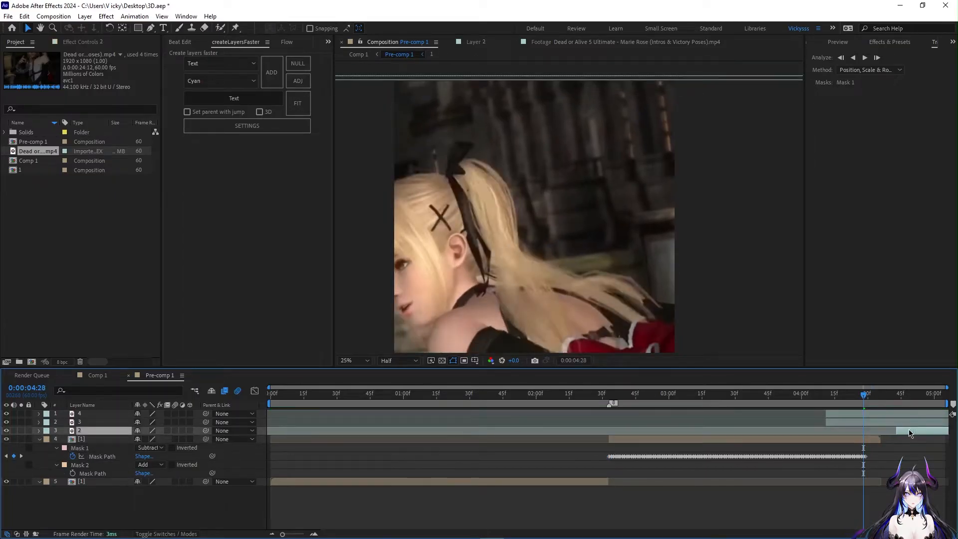
pyautogui.moveTo(851, 424); pyautogui.dragTo(888, 422)
pyautogui.press('pagedown')
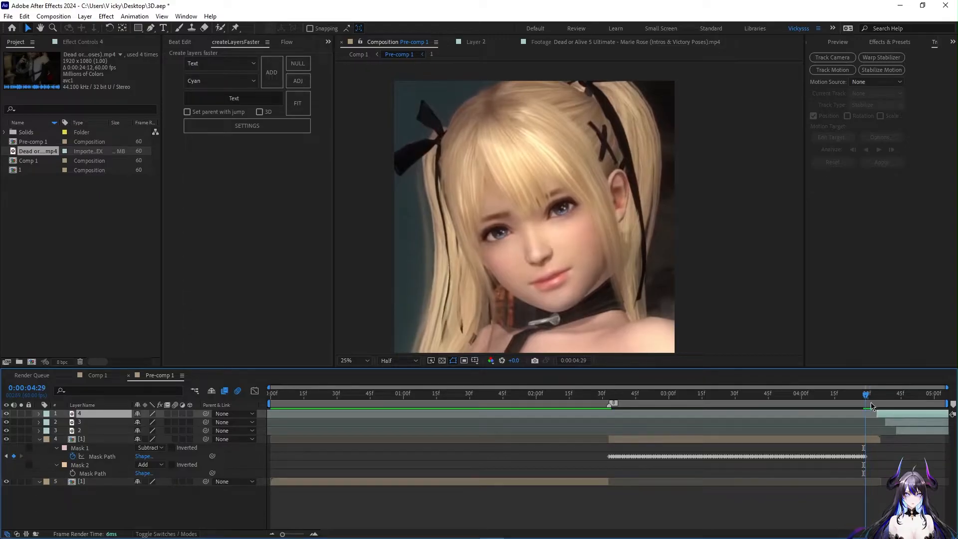
# Try moving the upper-lid point of the tracked Mask 1 up to the fringe at 0:00:03:03, and undo it.
pyautogui.click(837, 430)
pyautogui.click(834, 439)
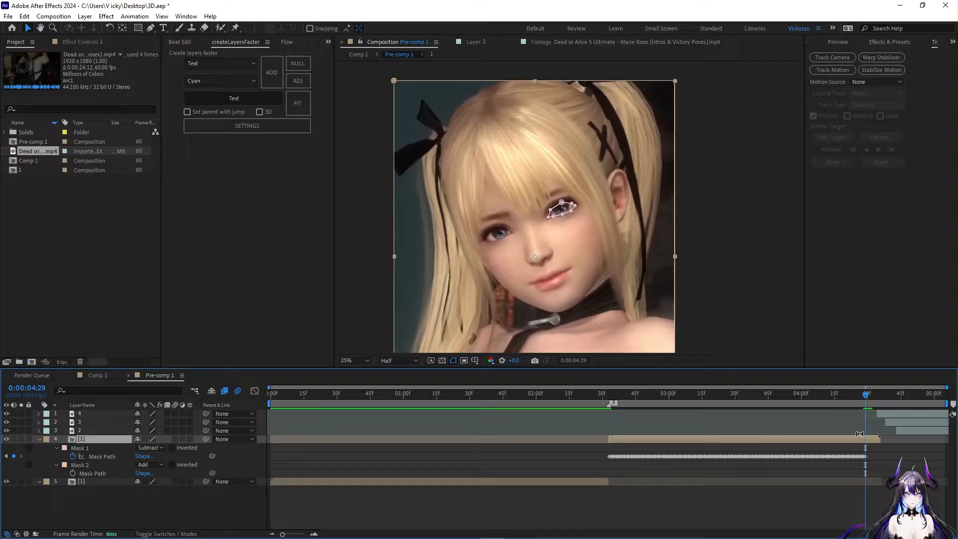
pyautogui.moveTo(866, 397); pyautogui.dragTo(675, 398)
pyautogui.moveTo(556, 206); pyautogui.dragTo(573, 165)
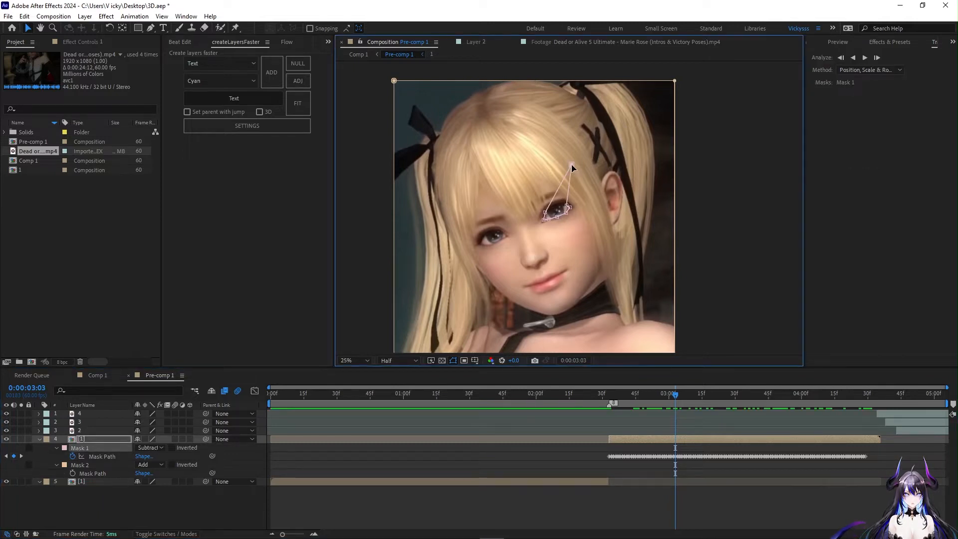
pyautogui.hotkey('ctrl', 'z')
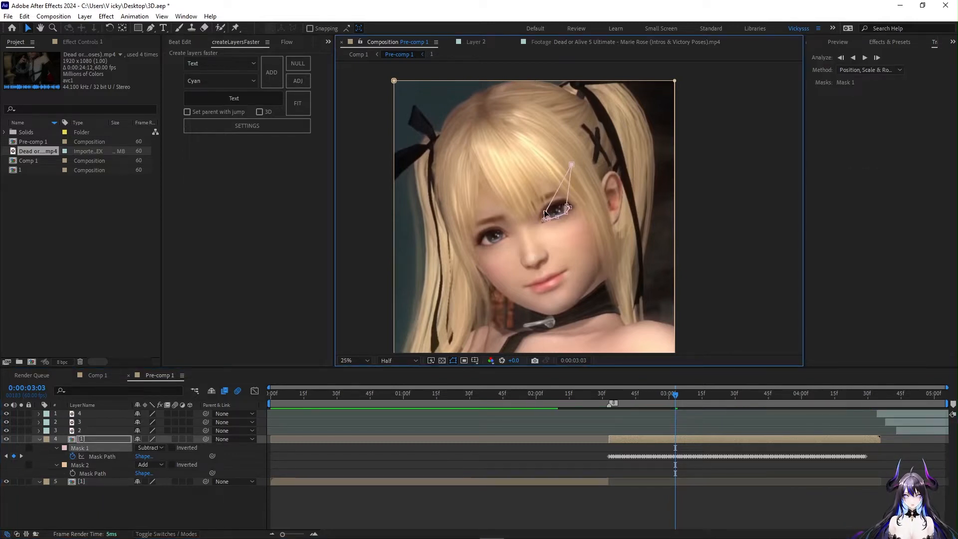
pyautogui.click(560, 180)
# Try pulling the Mask 1 points near the eye's inner corner out over the nose and mouth at 0:00:02:38.
pyautogui.moveTo(672, 410); pyautogui.dragTo(619, 417)
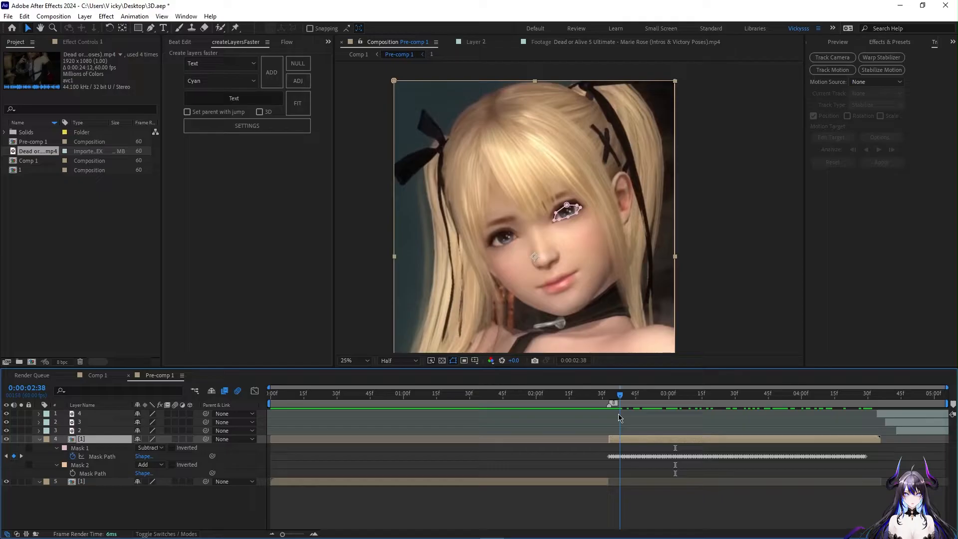
pyautogui.moveTo(555, 213); pyautogui.dragTo(537, 284)
pyautogui.moveTo(558, 217); pyautogui.dragTo(560, 299)
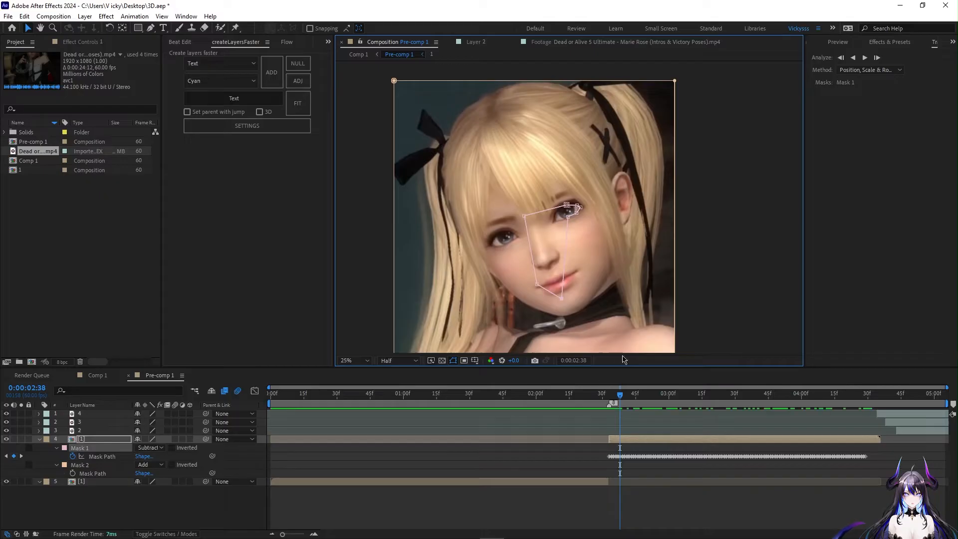
# Move the displaced Mask 1 points at 0:00:02:38 back to the outline of the eye.
pyautogui.moveTo(283, 534); pyautogui.dragTo(310, 533)
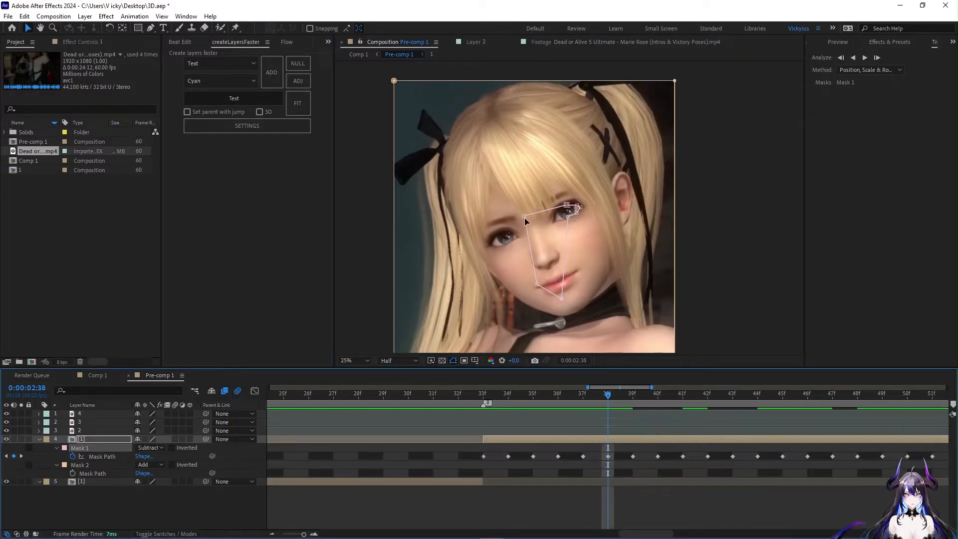
pyautogui.moveTo(526, 215); pyautogui.dragTo(557, 211)
pyautogui.moveTo(561, 298); pyautogui.dragTo(557, 222)
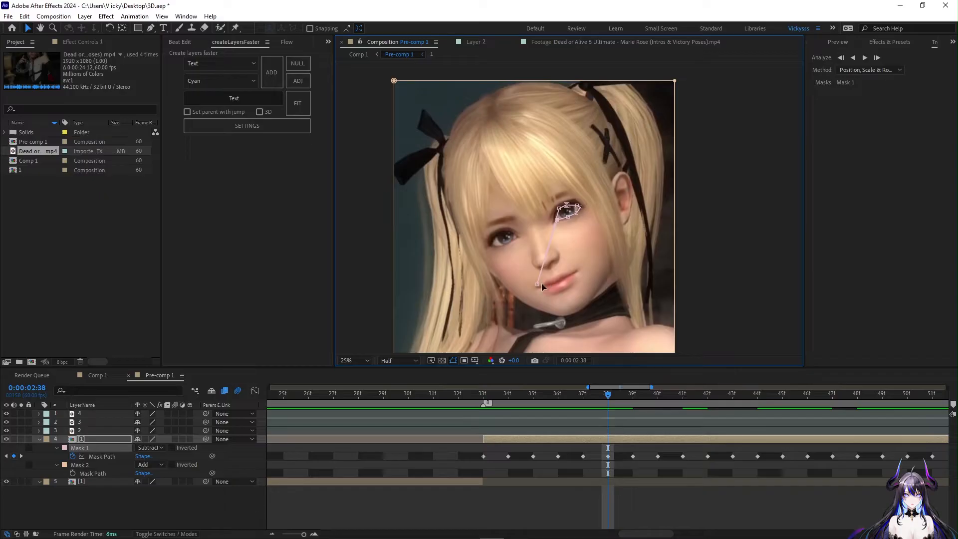
pyautogui.moveTo(537, 286); pyautogui.dragTo(552, 216)
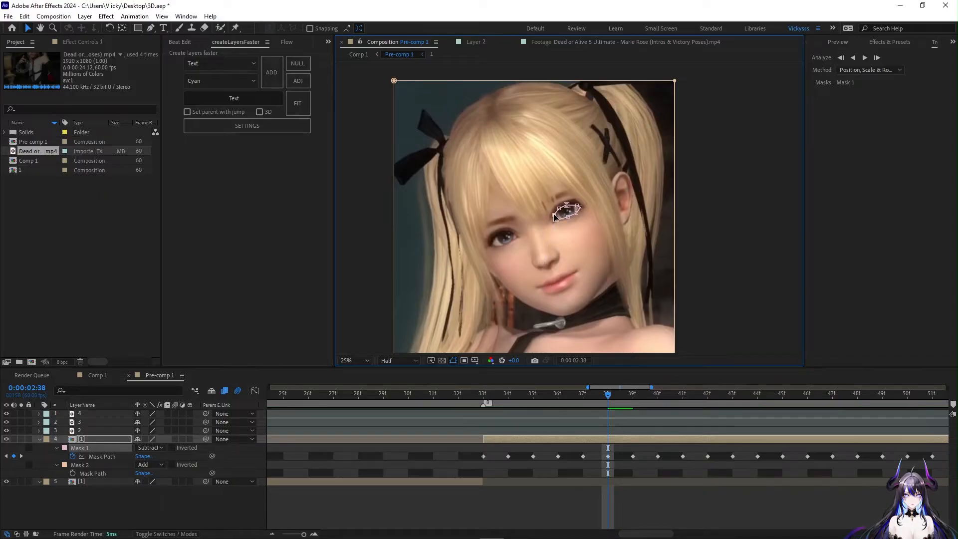
pyautogui.hotkey('ctrl', 'z')
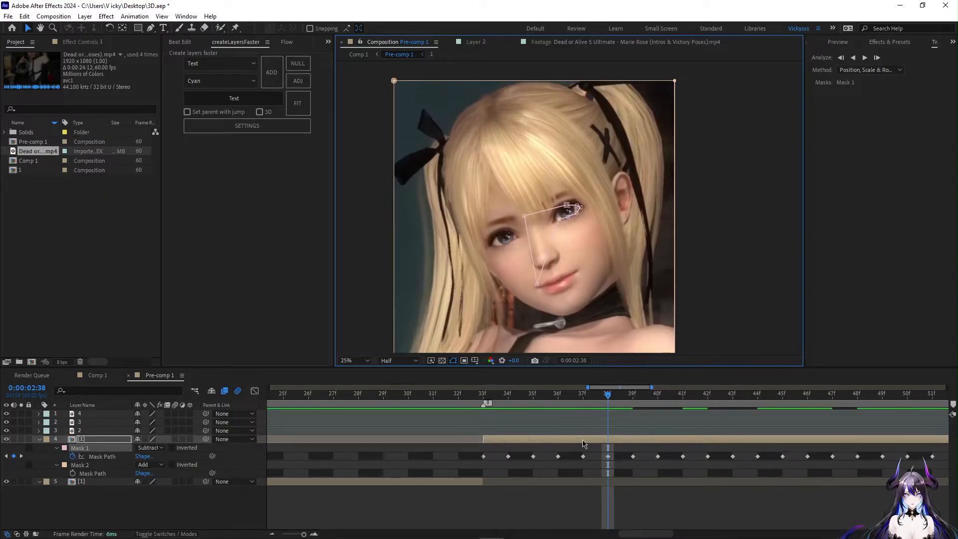
pyautogui.hotkey('ctrl', 'shift', 'z')
# Collapse the properties of layer 1's later segment, reveal its masks again and select Mask 1.
pyautogui.click(584, 438)
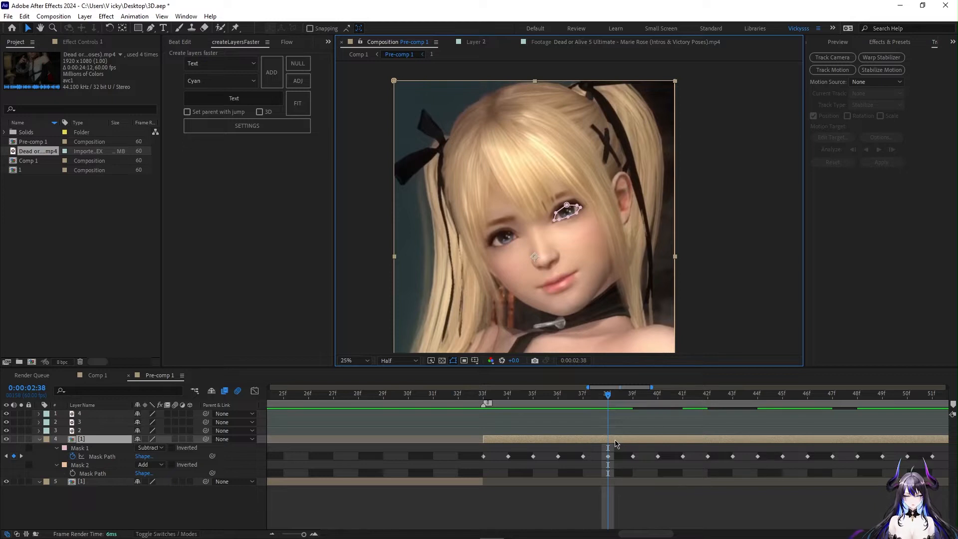
pyautogui.press('u')
pyautogui.moveTo(305, 534); pyautogui.dragTo(297, 534)
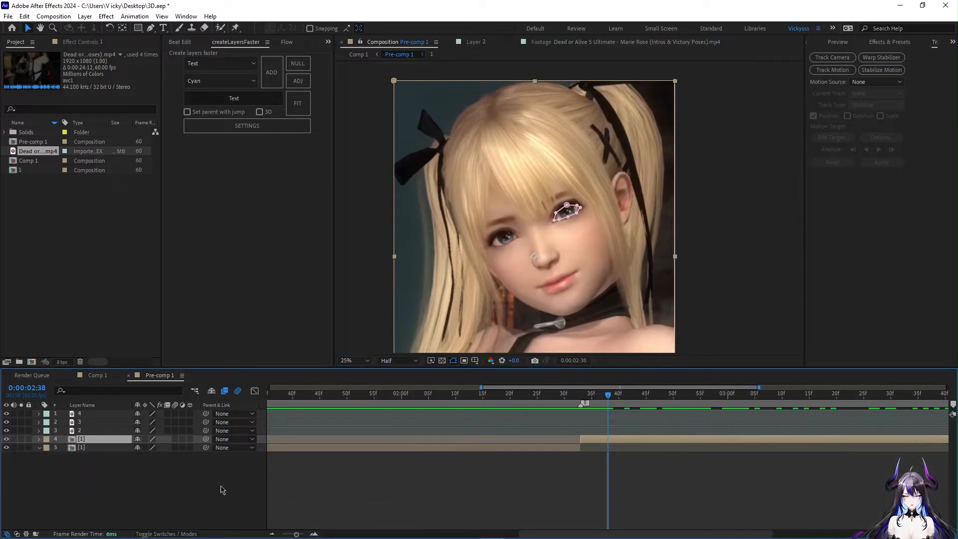
pyautogui.press('m')
pyautogui.click(101, 449)
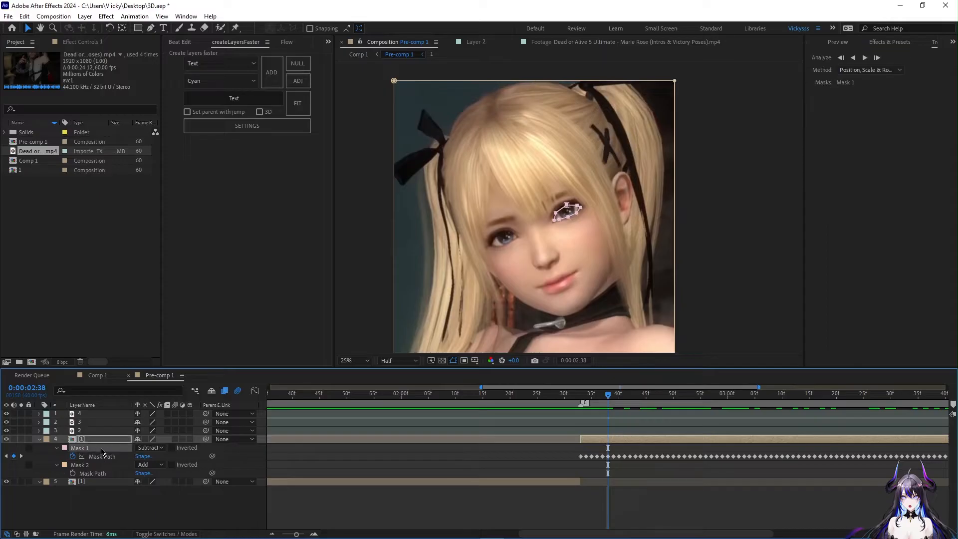
# Try lowering the opacity of Mask 2 to 0% and preview the eye cut-out.
pyautogui.click(74, 466)
pyautogui.click(57, 448)
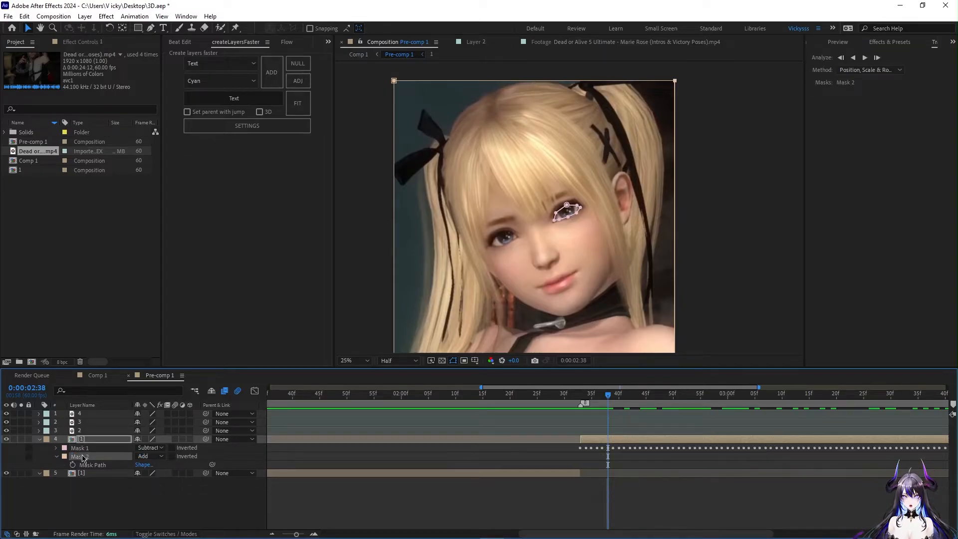
pyautogui.click(58, 457)
pyautogui.click(56, 456)
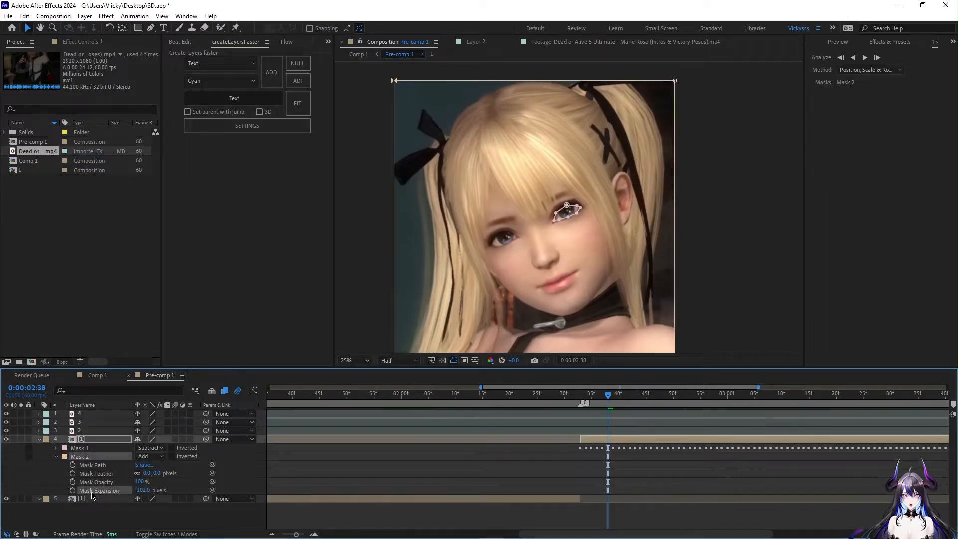
pyautogui.moveTo(140, 483); pyautogui.dragTo(91, 480)
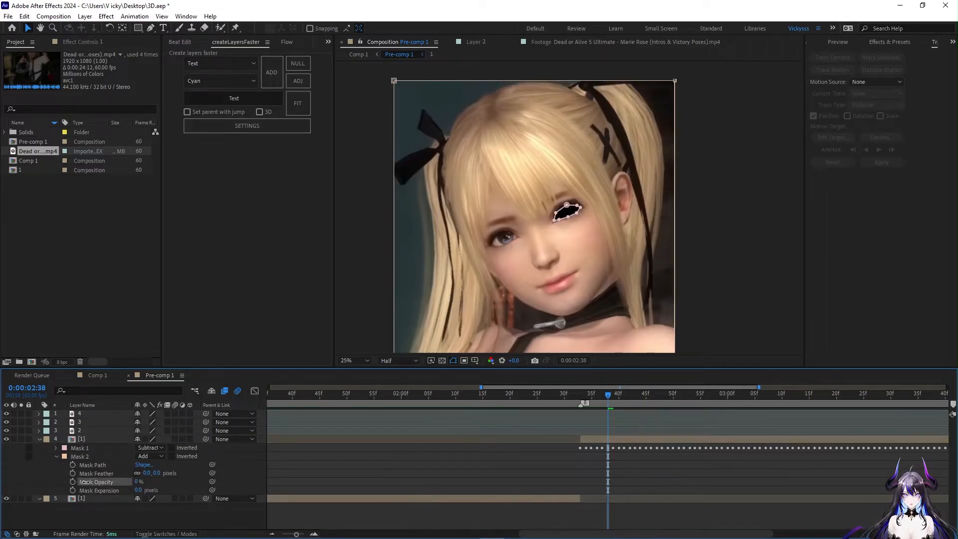
pyautogui.press('space')
pyautogui.press('space')
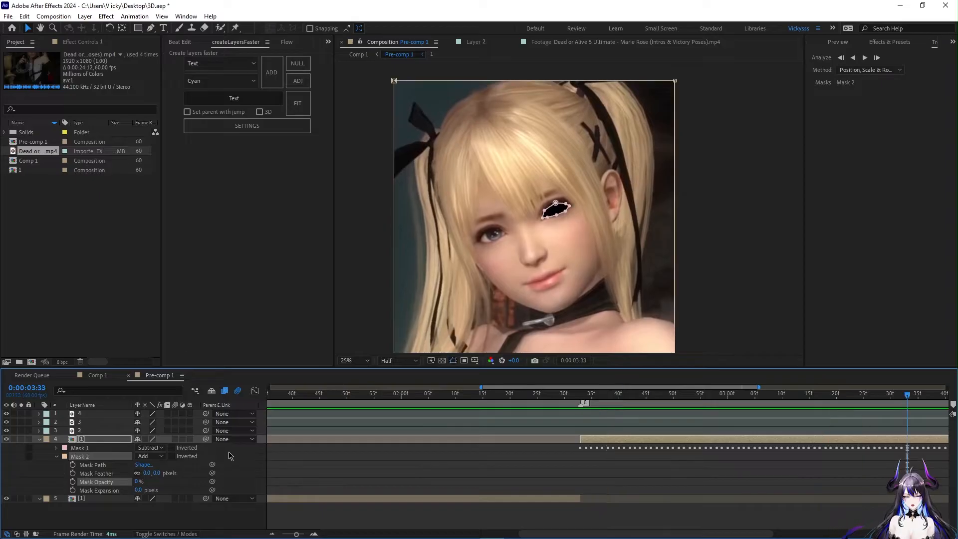
# Try feathering Mask 2 by 47 pixels while checking the edge of the eye cut-out.
pyautogui.scroll(6, 530, 196)
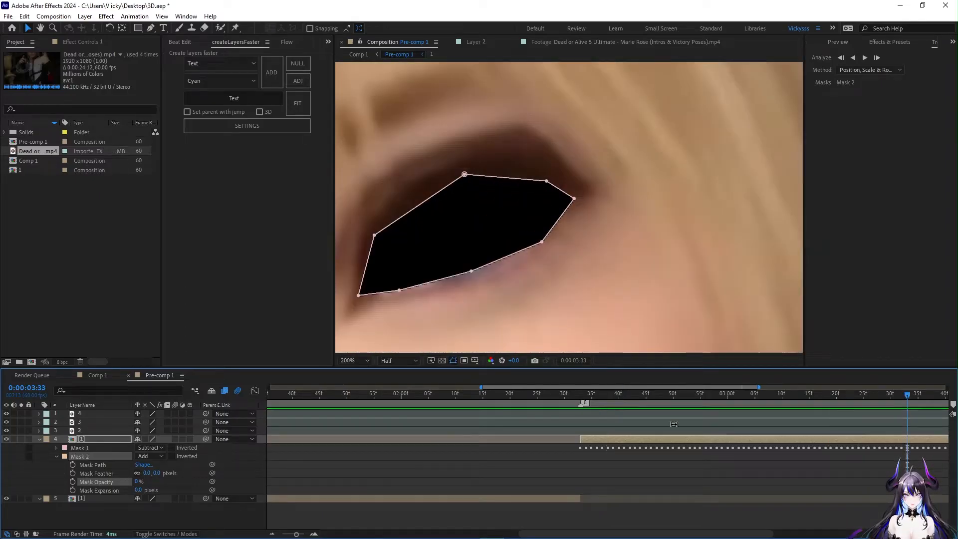
pyautogui.click(671, 499)
pyautogui.scroll(-6, 530, 223)
pyautogui.scroll(2, 529, 222)
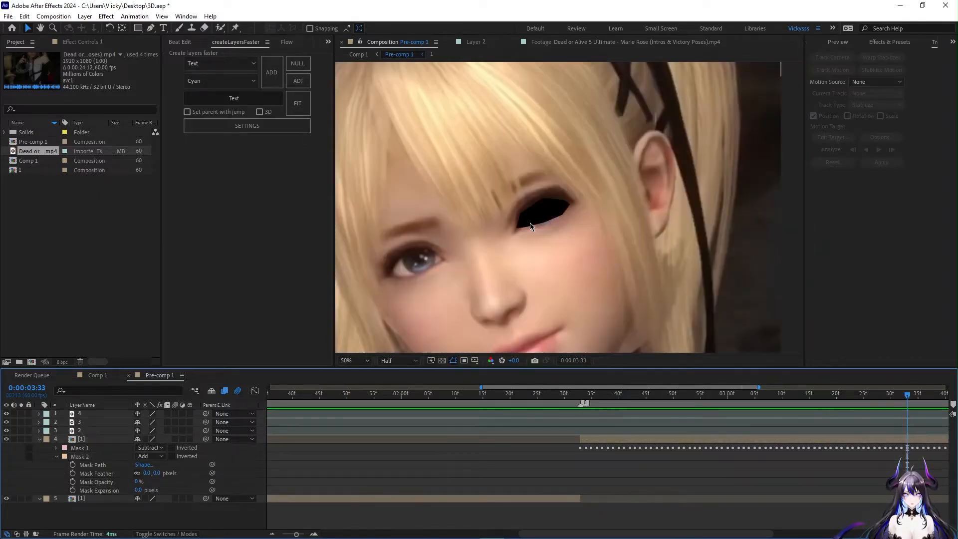
pyautogui.click(598, 441)
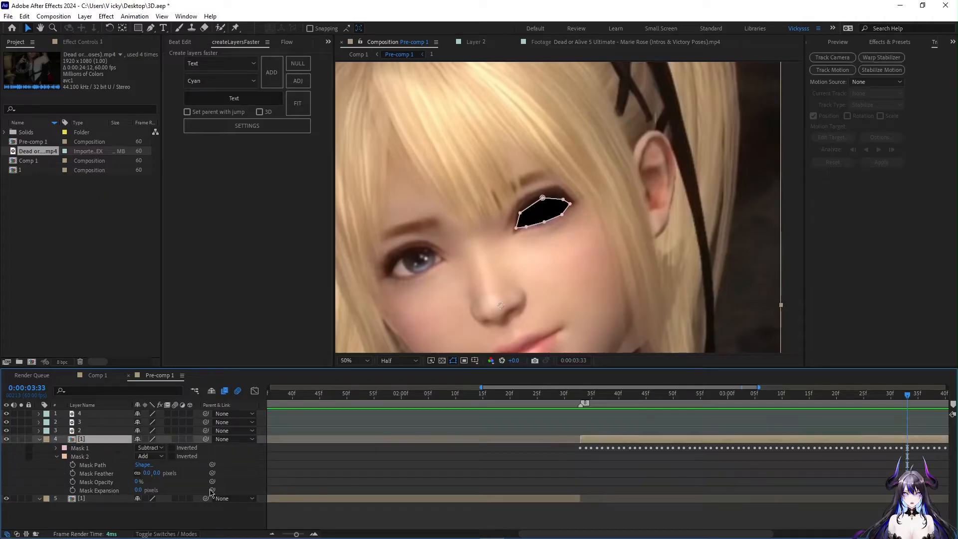
pyautogui.click(82, 454)
pyautogui.press('m')
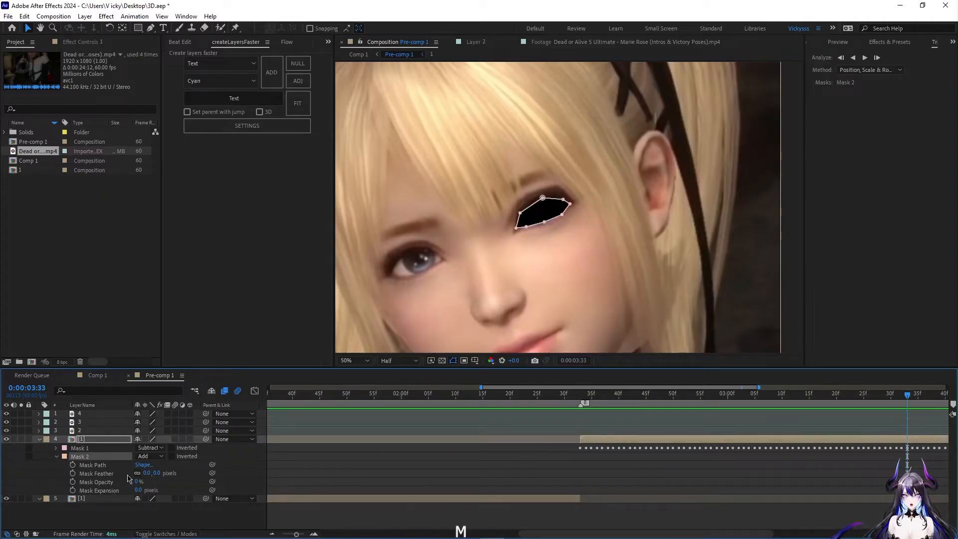
pyautogui.click(490, 456)
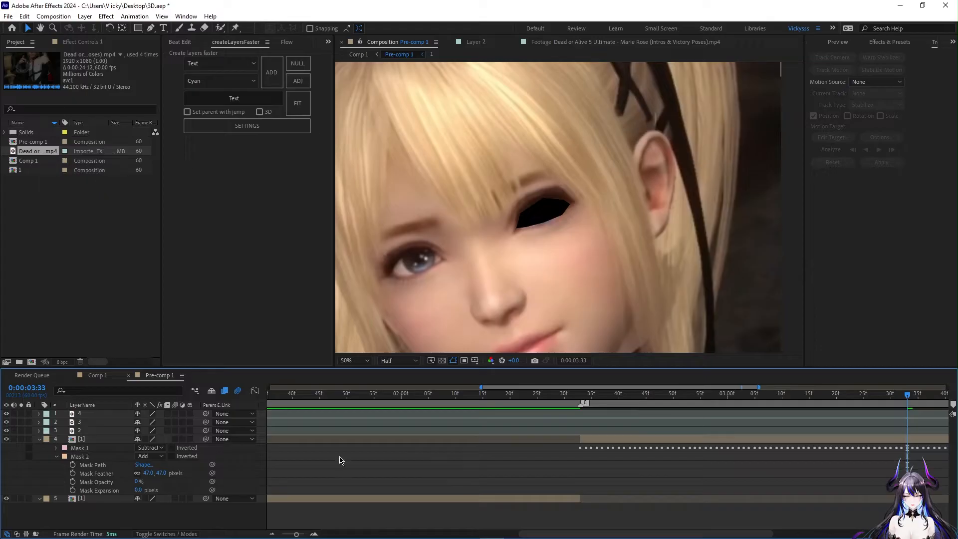
pyautogui.click(100, 456)
# Soften the eye cut-out by setting the feather of Mask 1 to 21 pixels.
pyautogui.click(81, 448)
pyautogui.click(57, 448)
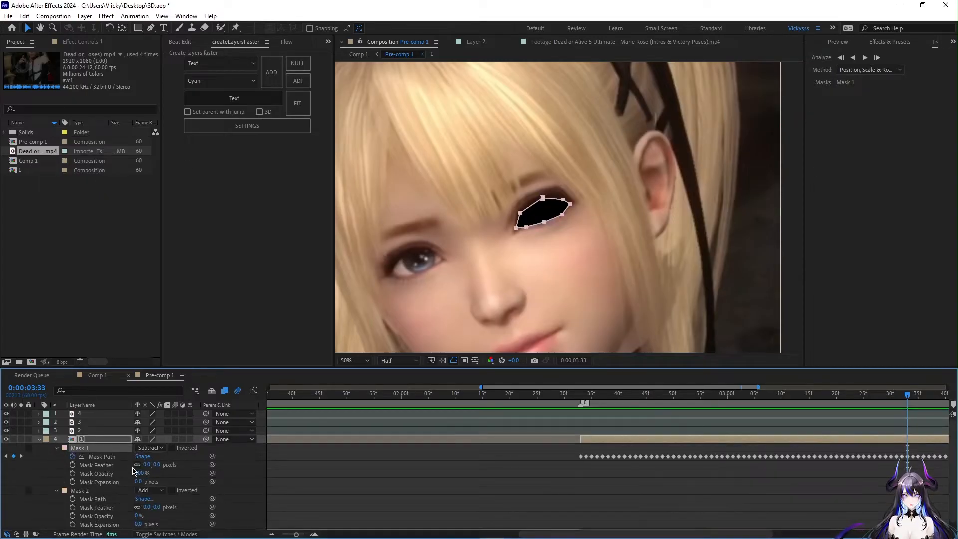
pyautogui.moveTo(146, 465); pyautogui.dragTo(157, 465)
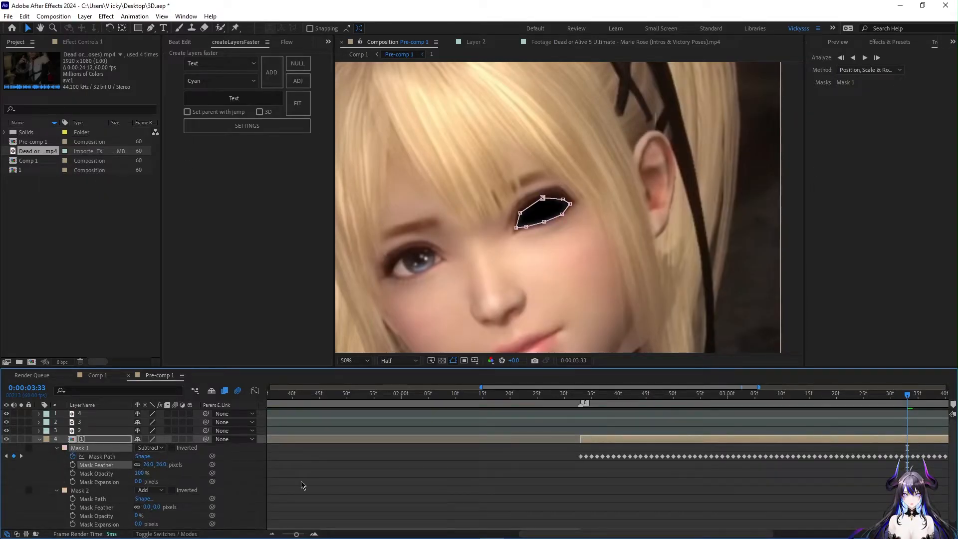
pyautogui.click(214, 478)
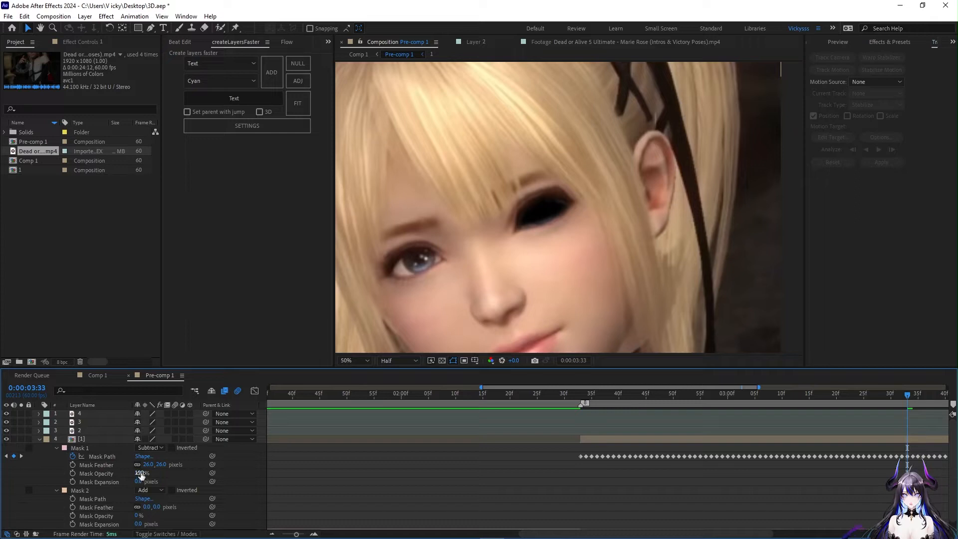
pyautogui.moveTo(146, 466); pyautogui.dragTo(157, 466)
pyautogui.click(376, 455)
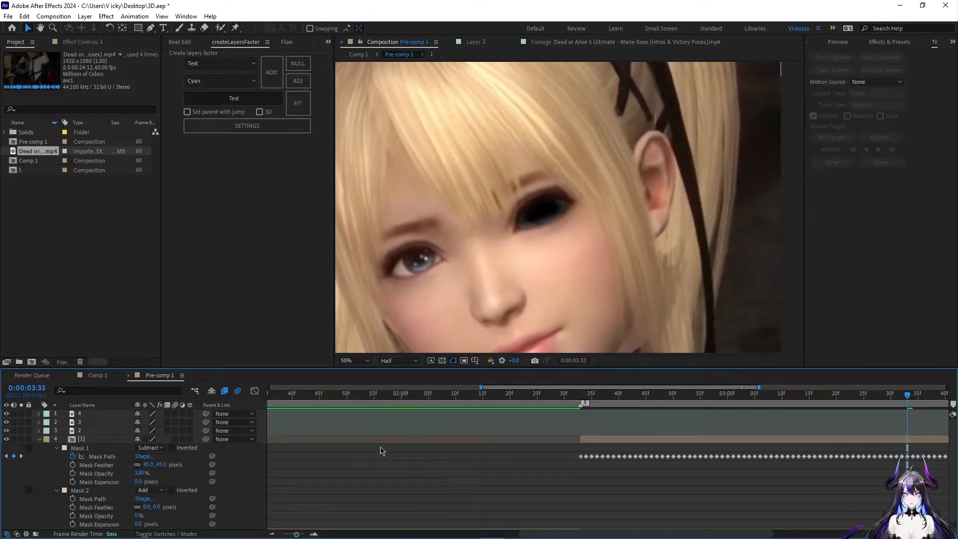
pyautogui.moveTo(147, 465); pyautogui.dragTo(135, 465)
pyautogui.click(477, 448)
pyautogui.click(478, 448)
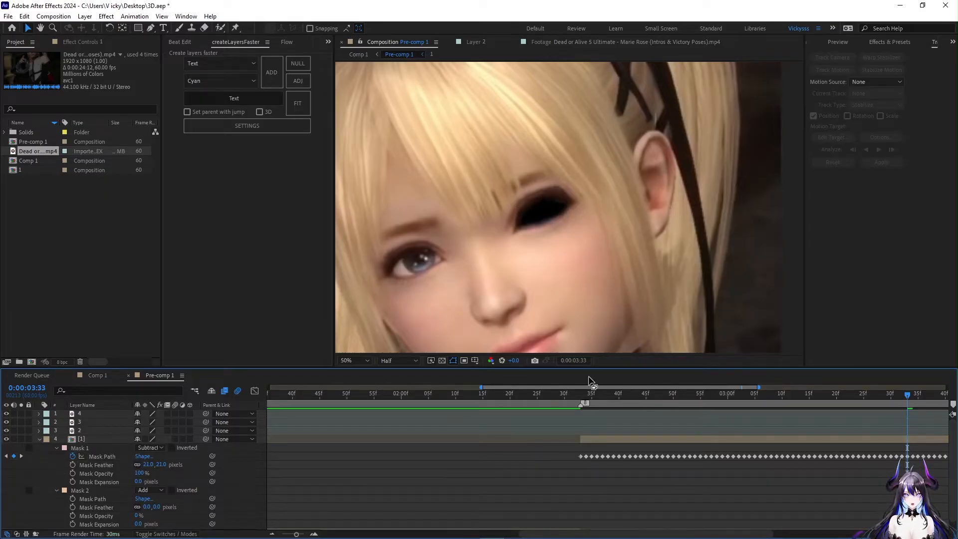
# Restore the opacity of Mask 2 to 100% and show only the segment's keyframed mask properties.
pyautogui.click(629, 441)
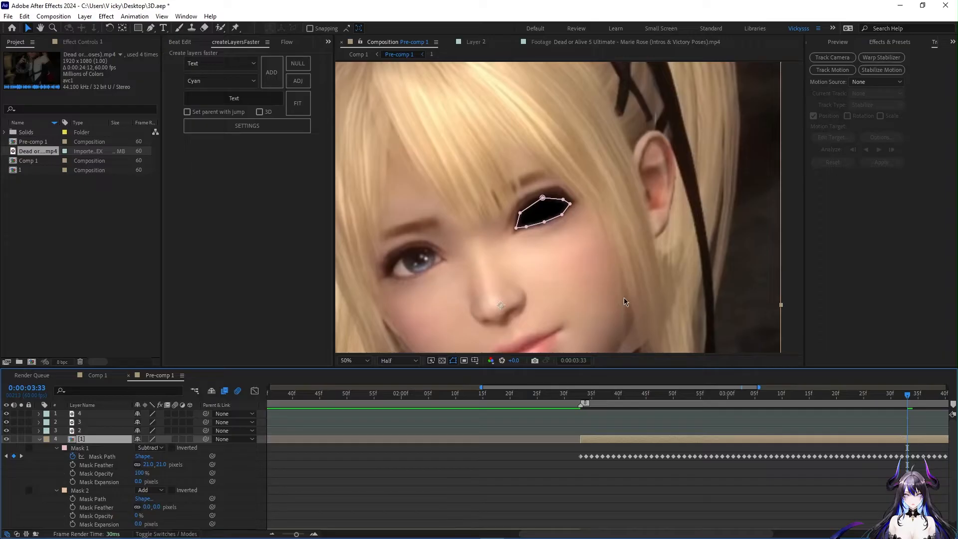
pyautogui.scroll(-1, 146, 499)
pyautogui.moveTo(137, 508); pyautogui.dragTo(379, 456)
pyautogui.press('u')
pyautogui.moveTo(907, 396); pyautogui.dragTo(564, 396)
pyautogui.moveTo(297, 534); pyautogui.dragTo(279, 533)
pyautogui.moveTo(602, 393); pyautogui.dragTo(683, 442)
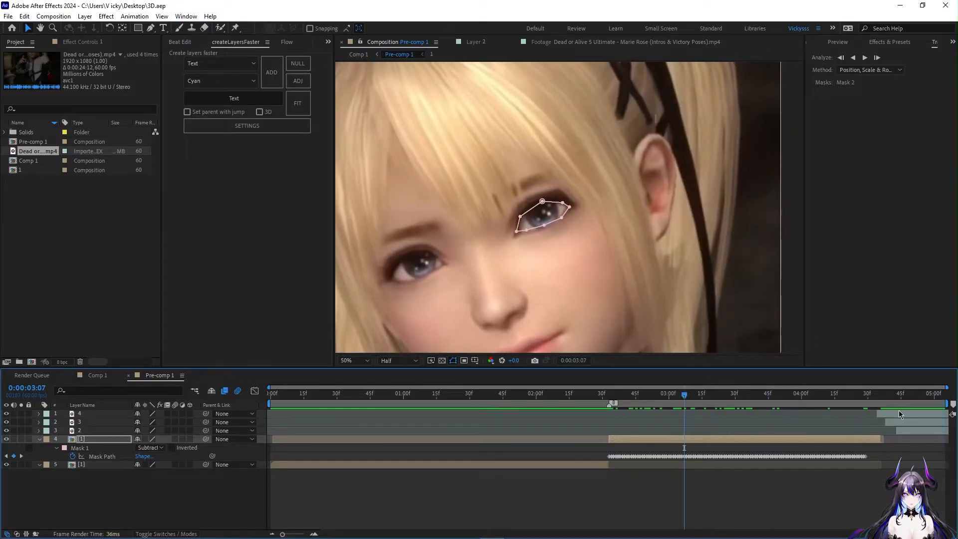
pyautogui.click(897, 414)
pyautogui.click(897, 423)
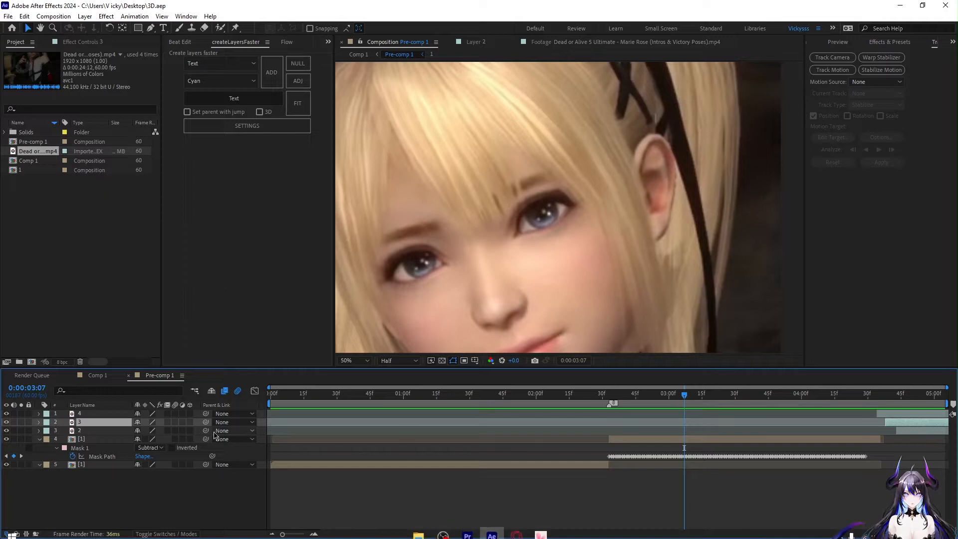
pyautogui.click(111, 438)
pyautogui.click(103, 415)
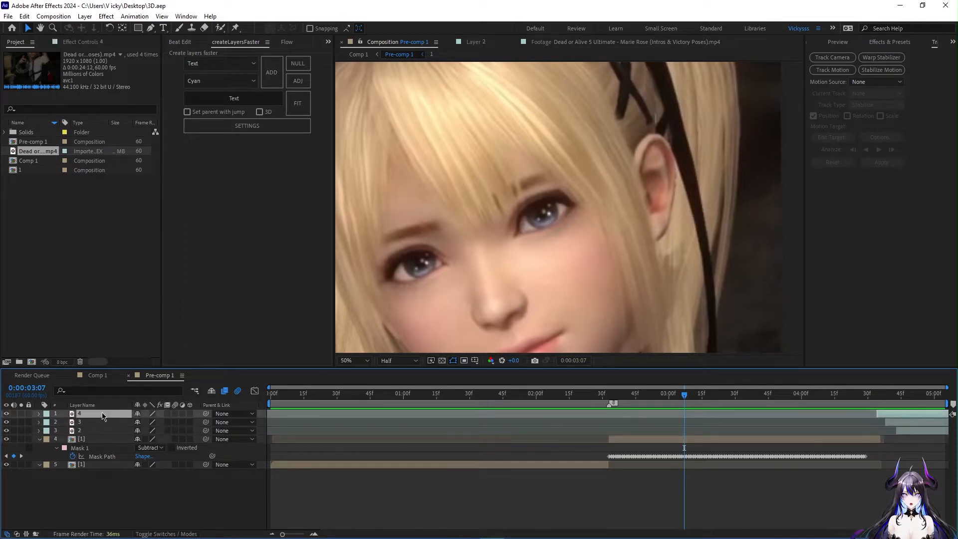
pyautogui.click(97, 422)
pyautogui.click(99, 431)
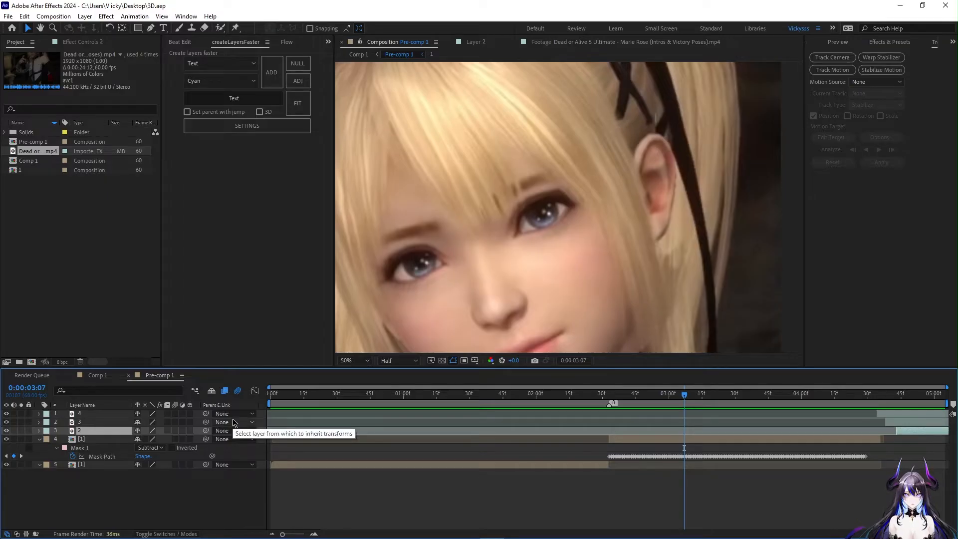
# Add a 100% mask opacity keyframe to Mask 2 of layer 1's later segment at 0:00:02:33.
pyautogui.click(641, 440)
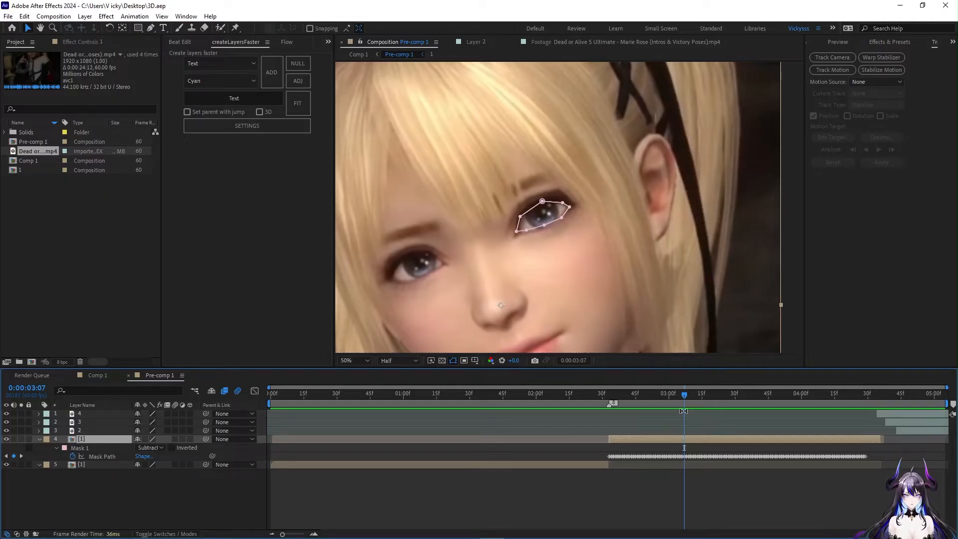
pyautogui.moveTo(684, 402); pyautogui.dragTo(606, 422)
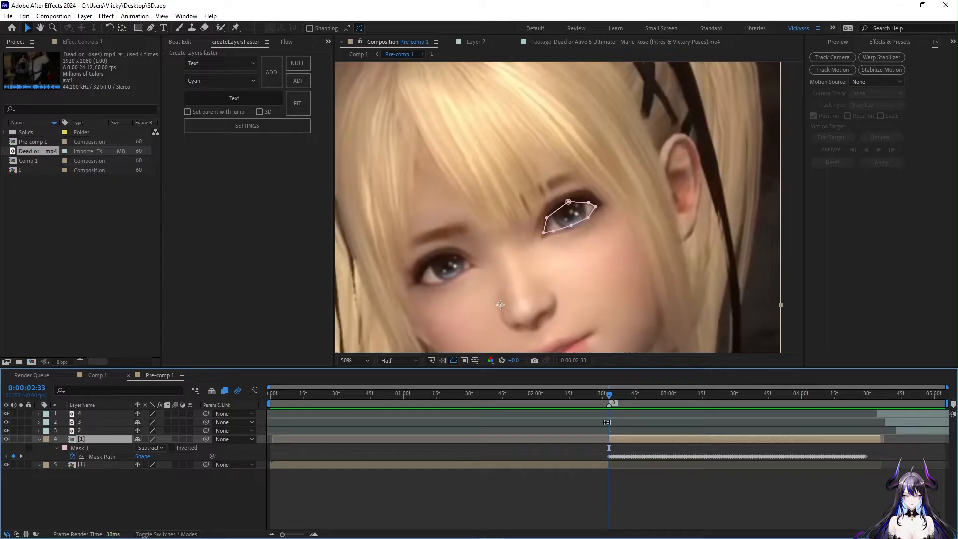
pyautogui.press('m')
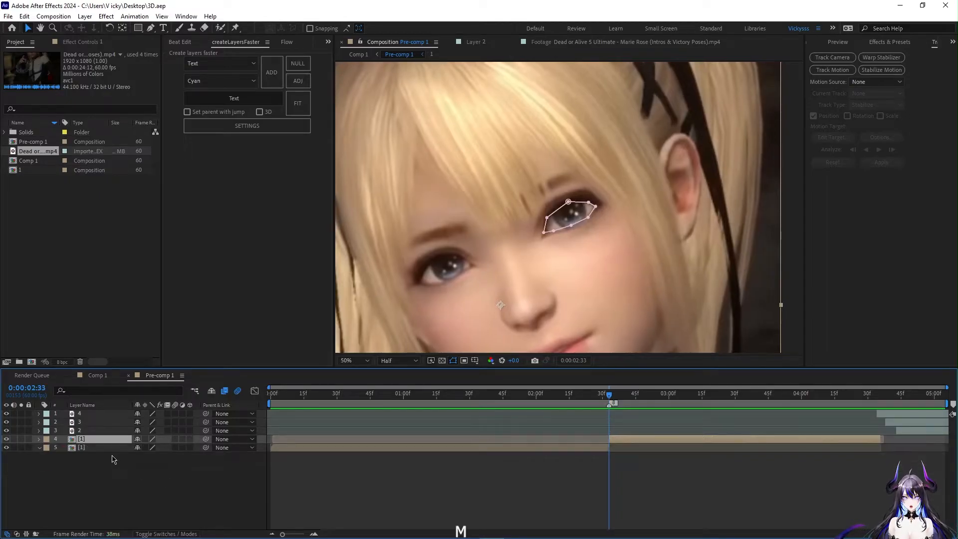
pyautogui.press('m')
pyautogui.click(91, 466)
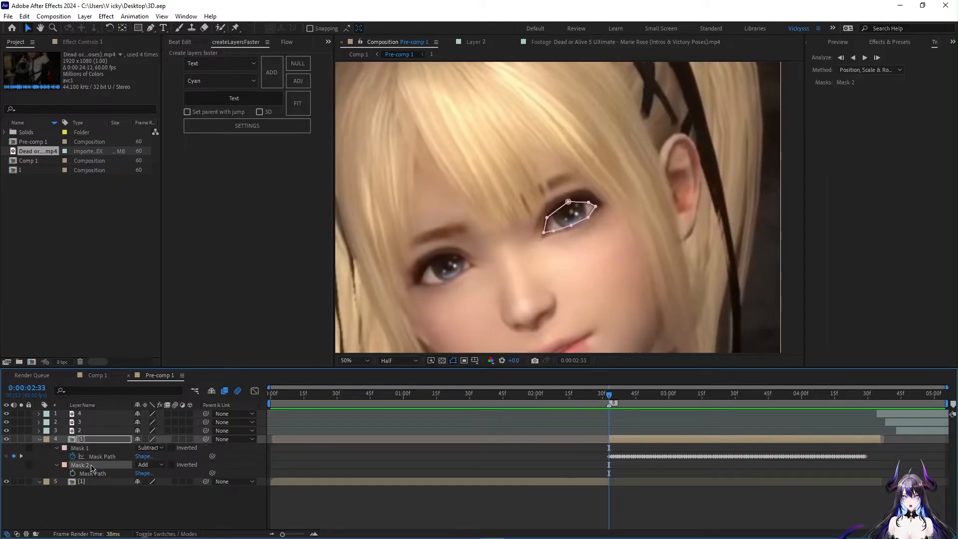
pyautogui.click(57, 465)
pyautogui.click(57, 465)
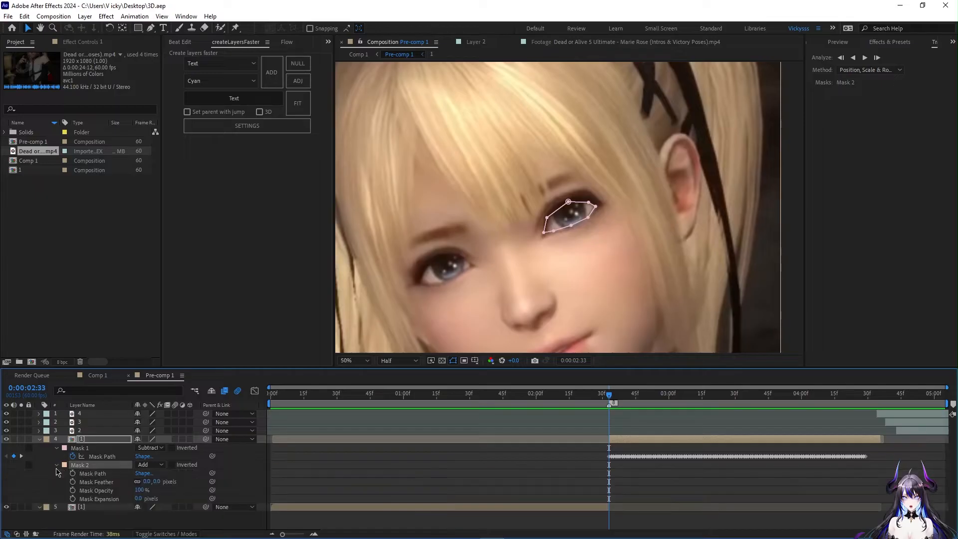
pyautogui.click(73, 490)
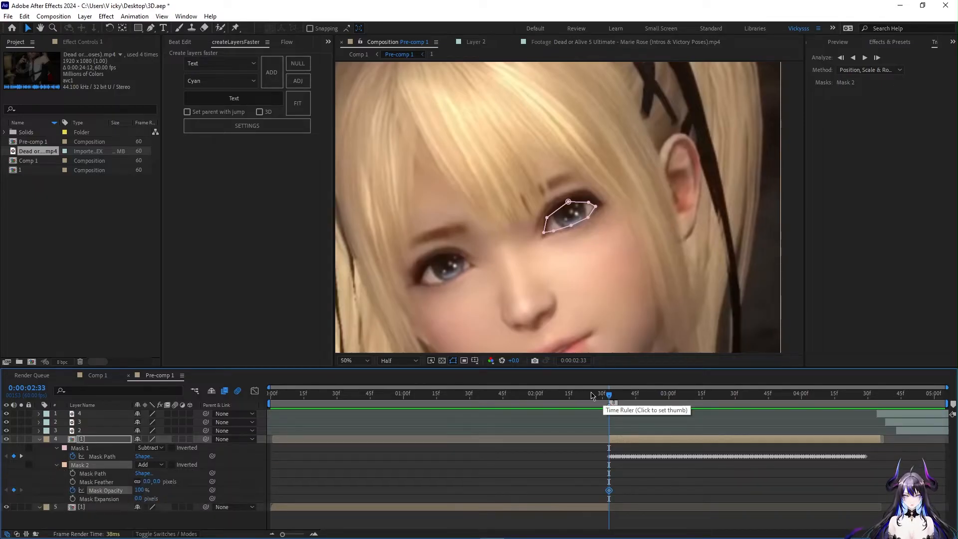
# Set the mask opacity of Mask 2 to 0% at 0:00:03:32 and preview the eye's fade-out.
pyautogui.moveTo(579, 399); pyautogui.dragTo(740, 402)
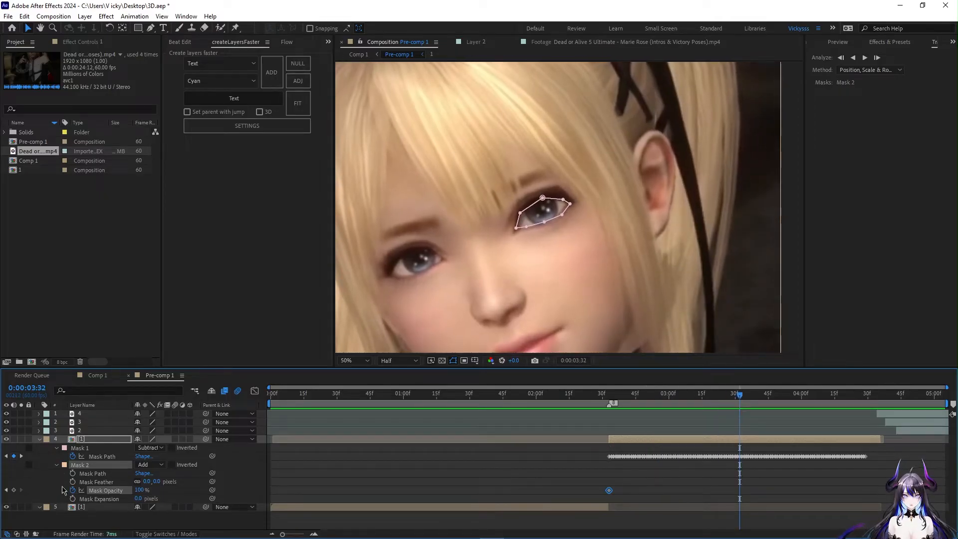
pyautogui.moveTo(139, 498); pyautogui.dragTo(35, 494)
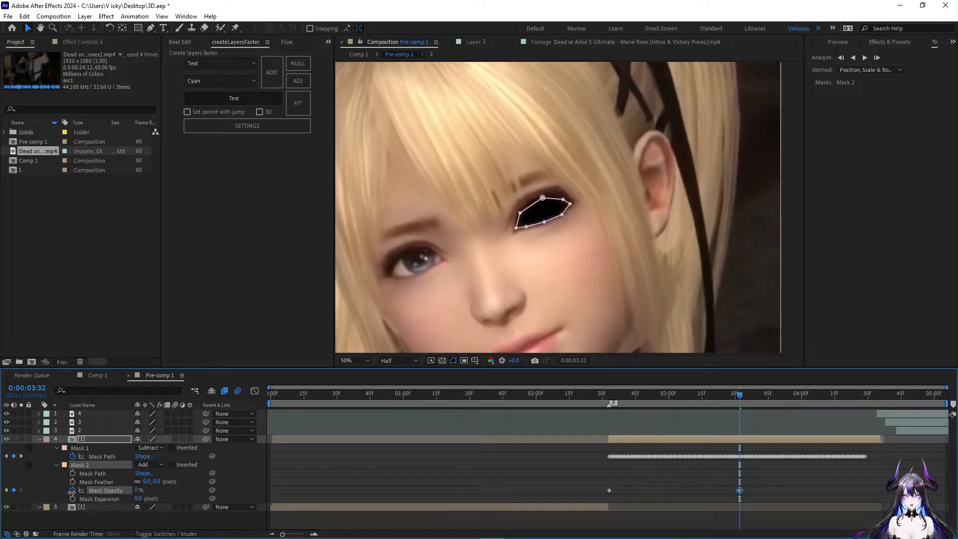
pyautogui.press('u')
pyautogui.click(572, 399)
pyautogui.press('space')
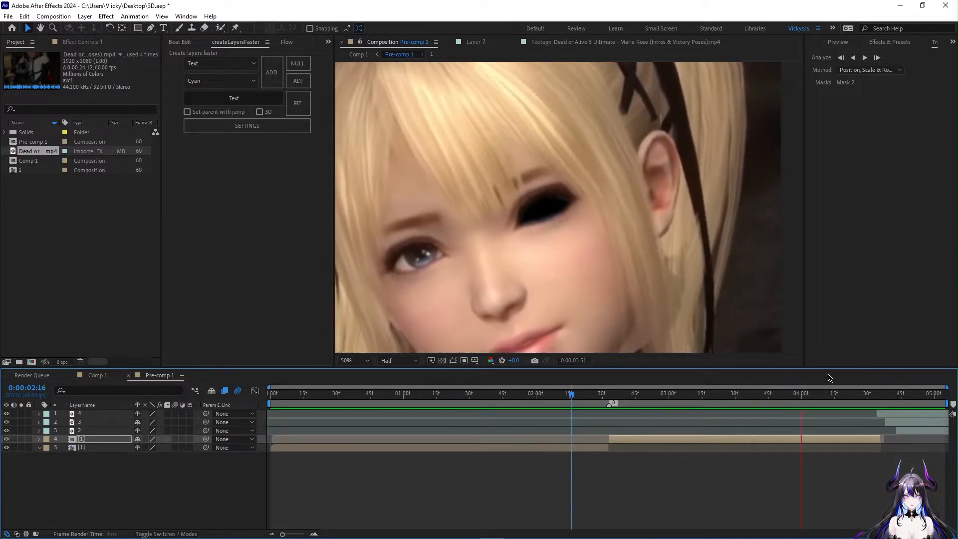
pyautogui.press('space')
# Place clip 2 directly below the masked segment of layer 1 and slide its start to 0:00:02:33.
pyautogui.press('j')
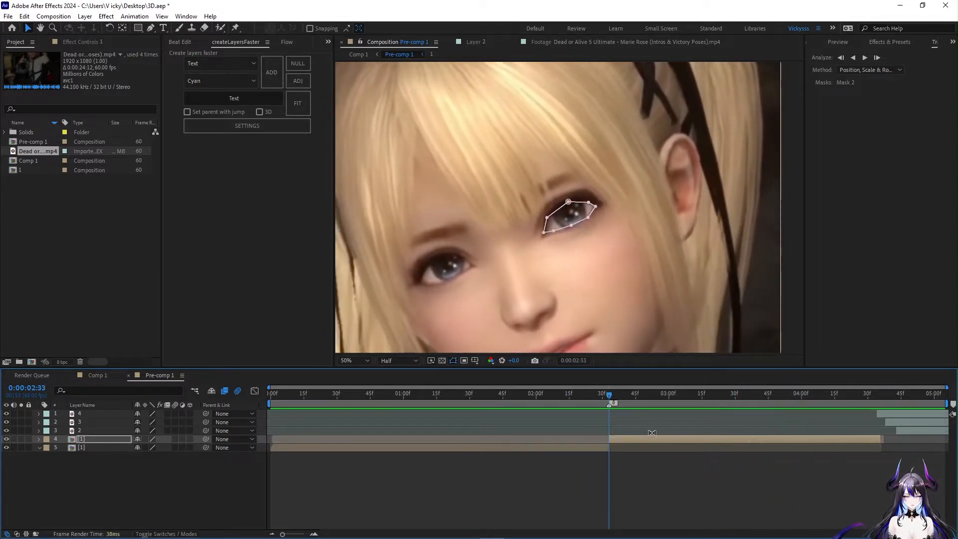
pyautogui.press('u')
pyautogui.moveTo(909, 430); pyautogui.dragTo(741, 434)
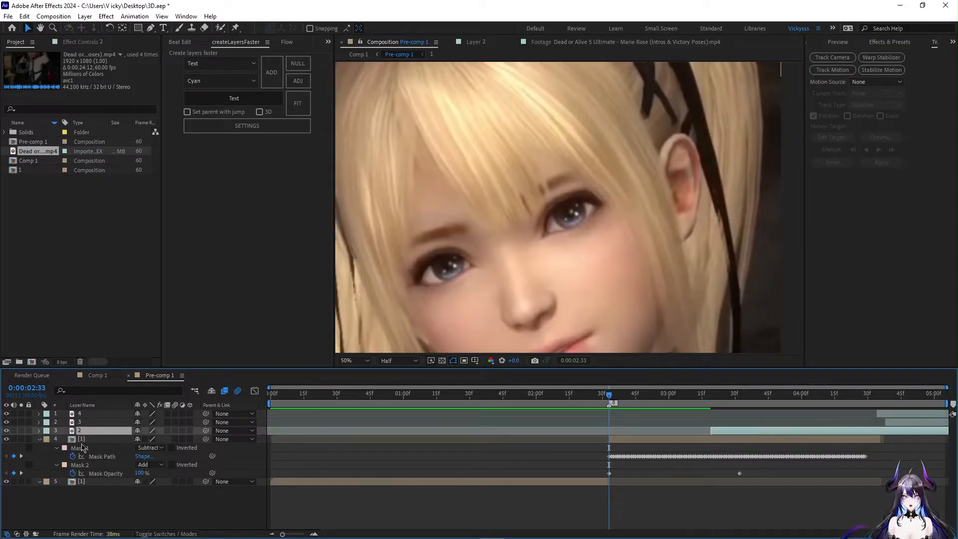
pyautogui.moveTo(81, 429); pyautogui.dragTo(88, 463)
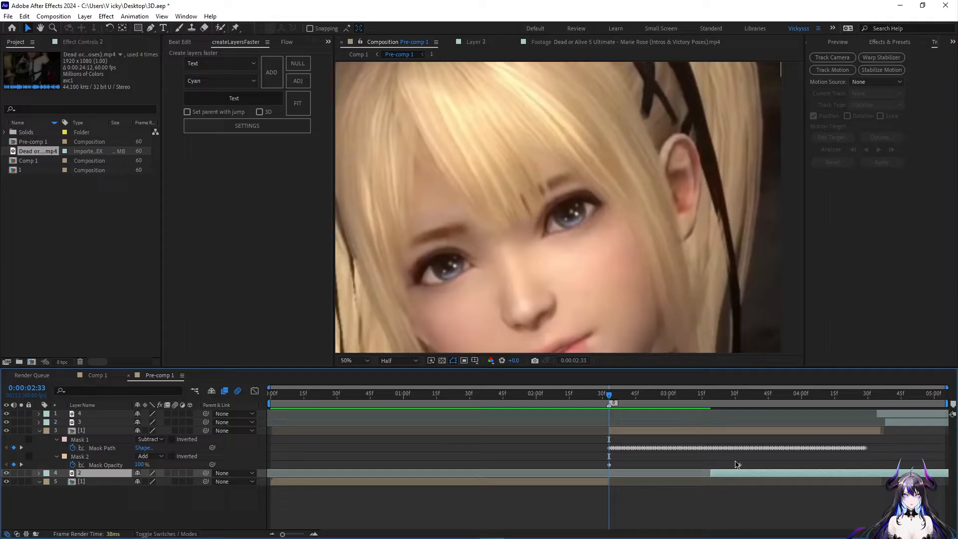
pyautogui.moveTo(737, 473); pyautogui.dragTo(625, 477)
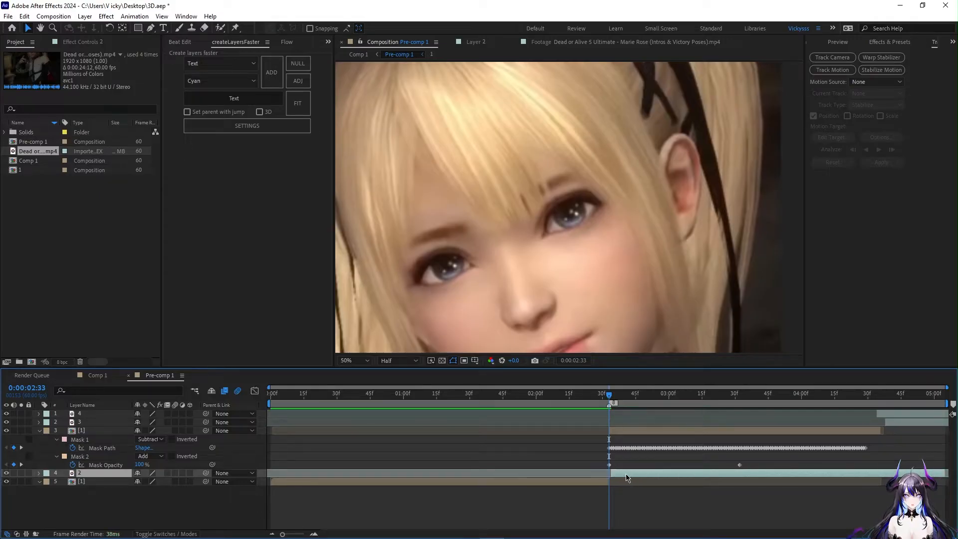
# Preview the eye fading into clip 2 up to 0:00:03:24 and save the project.
pyautogui.press('space')
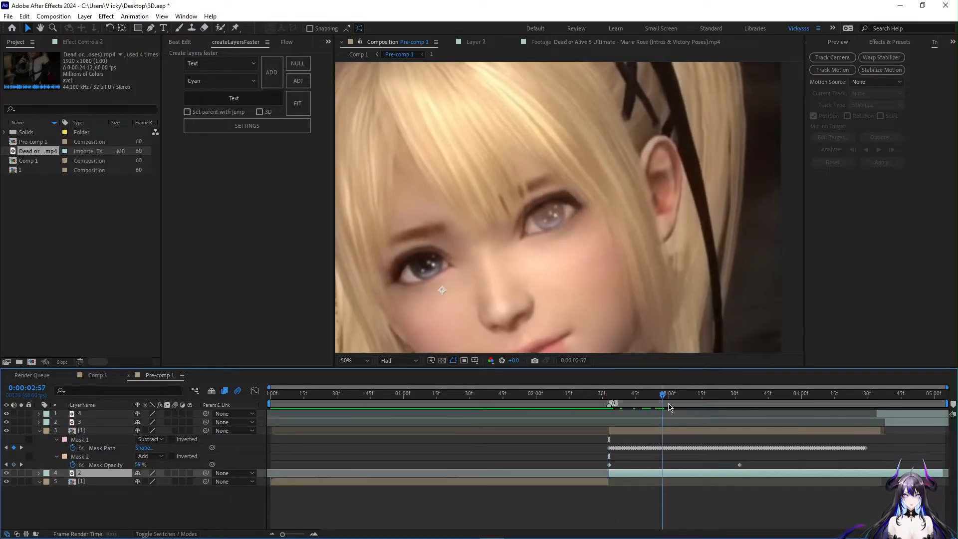
pyautogui.click(721, 394)
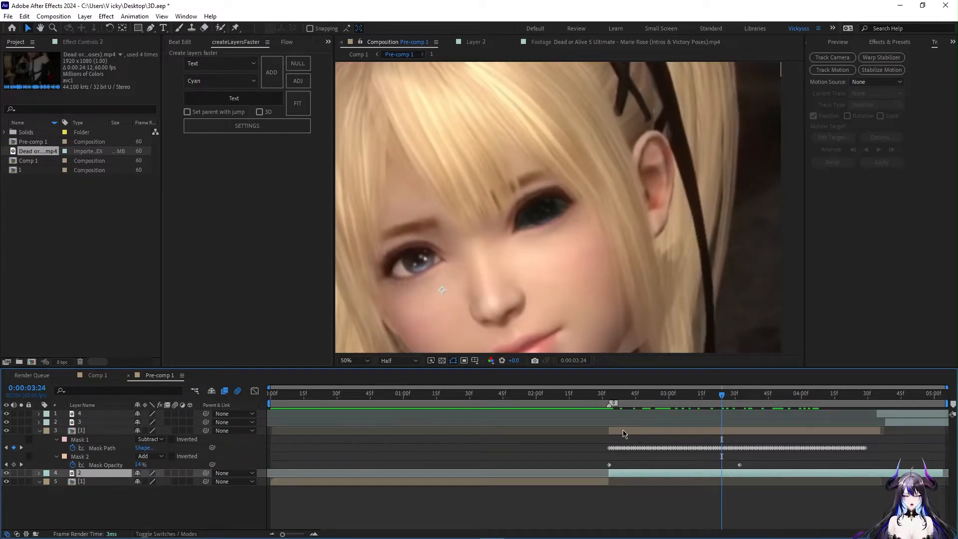
pyautogui.hotkey('ctrl', 's')
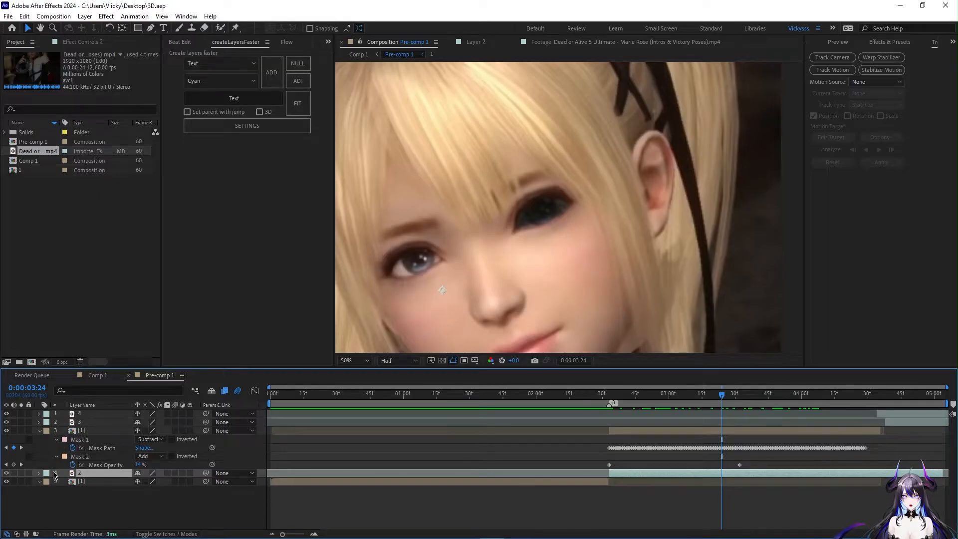
# Set the label colour of clip 2's layer to purple and check the transition at 0:00:03:56.
pyautogui.click(46, 472)
pyautogui.click(66, 389)
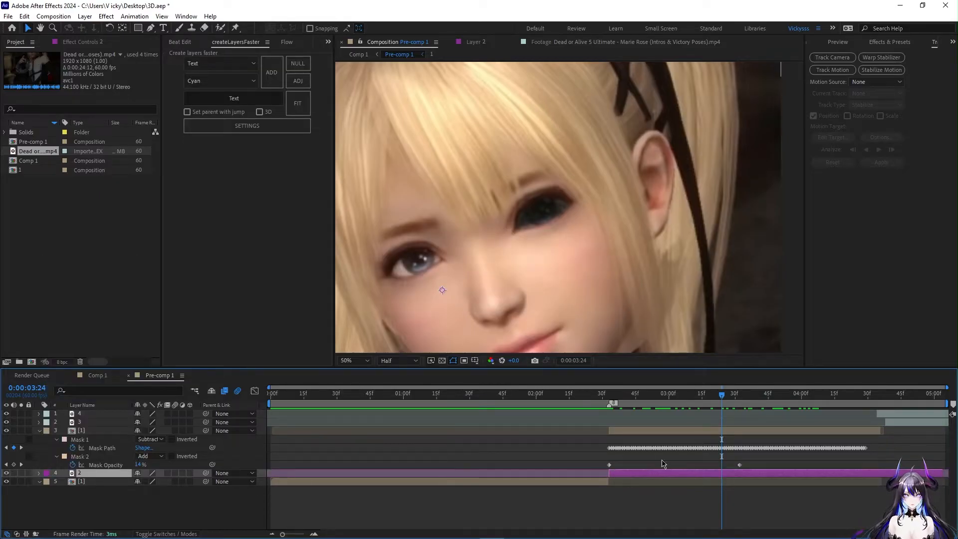
pyautogui.moveTo(728, 406); pyautogui.dragTo(792, 408)
# Make all five layers 3D with motion blur enabled and collapse their properties.
pyautogui.moveTo(188, 503); pyautogui.dragTo(132, 408)
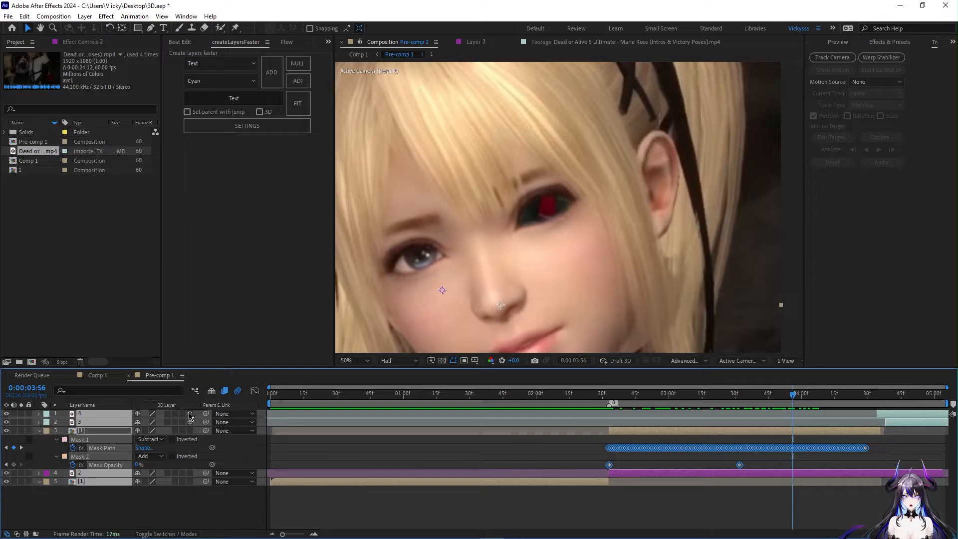
pyautogui.click(190, 414)
pyautogui.click(175, 418)
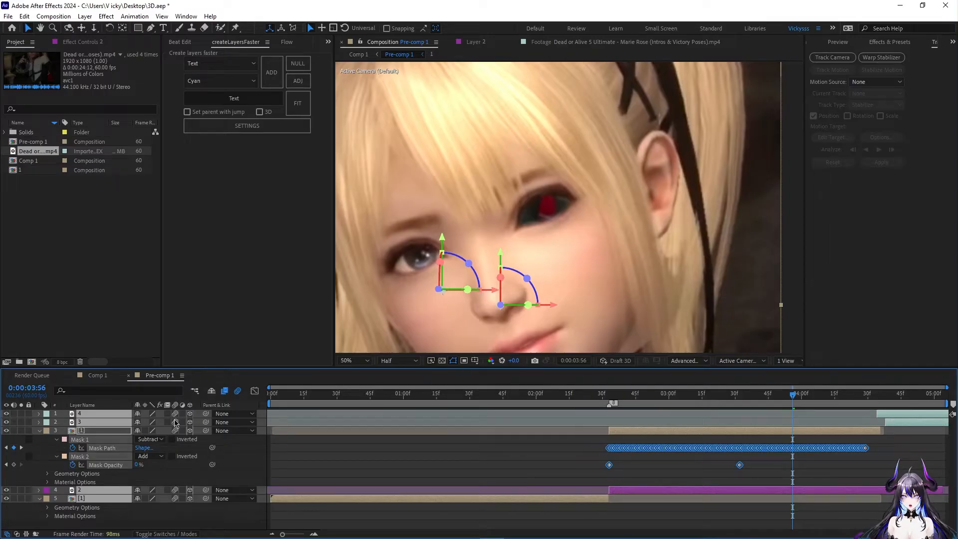
pyautogui.press('u')
pyautogui.click(656, 501)
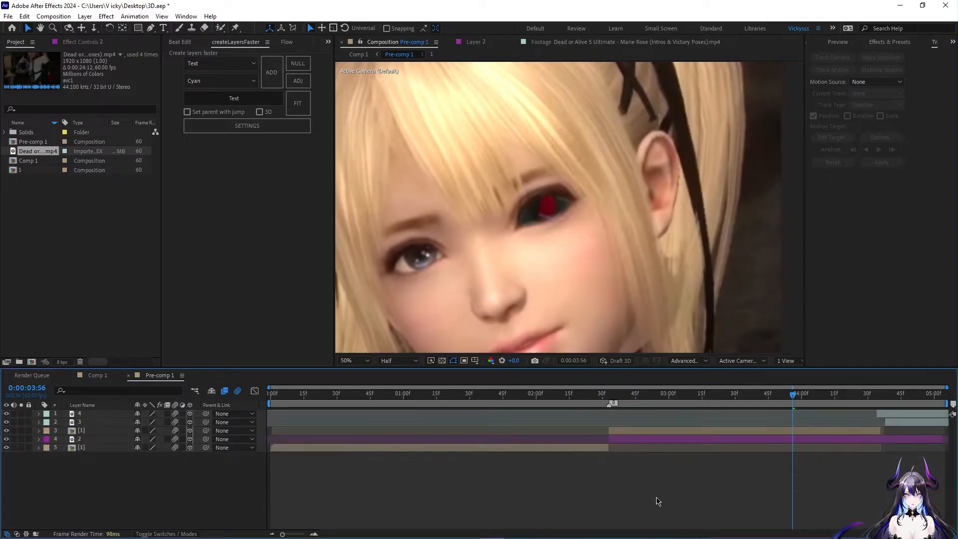
# Add a two-node camera with the 50mm preset and split it at 0:00:02:33, keeping only the later part.
pyautogui.moveTo(788, 399); pyautogui.dragTo(609, 394)
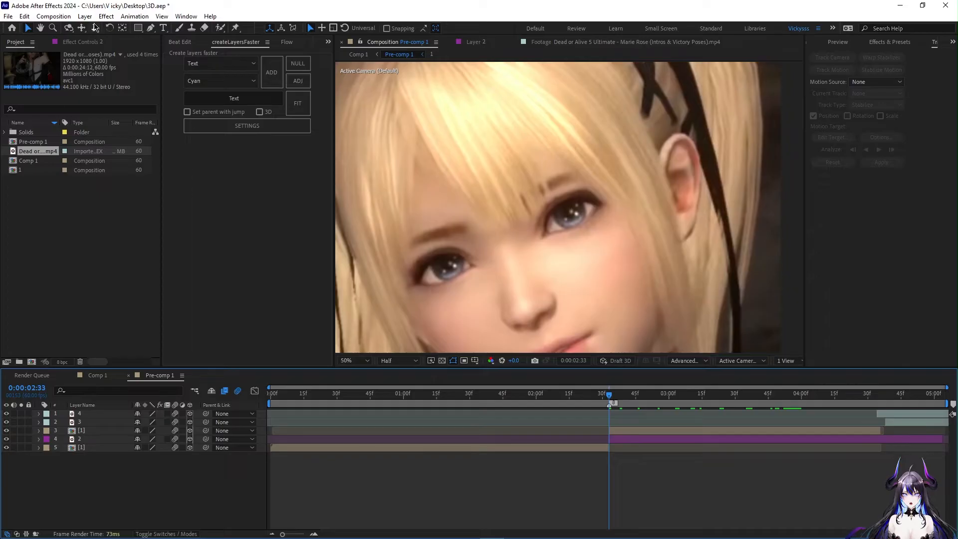
pyautogui.click(85, 17)
pyautogui.moveTo(93, 27)
pyautogui.click(261, 61)
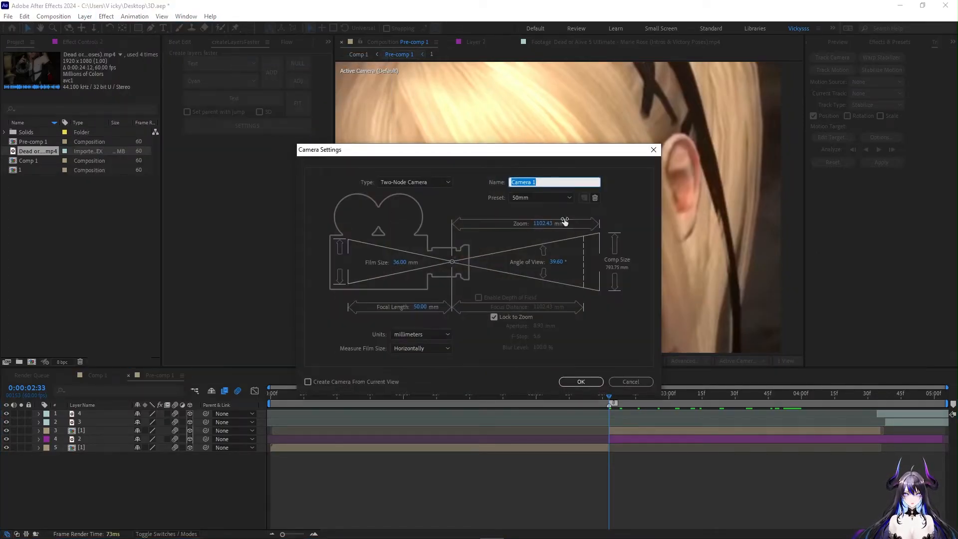
pyautogui.click(529, 197)
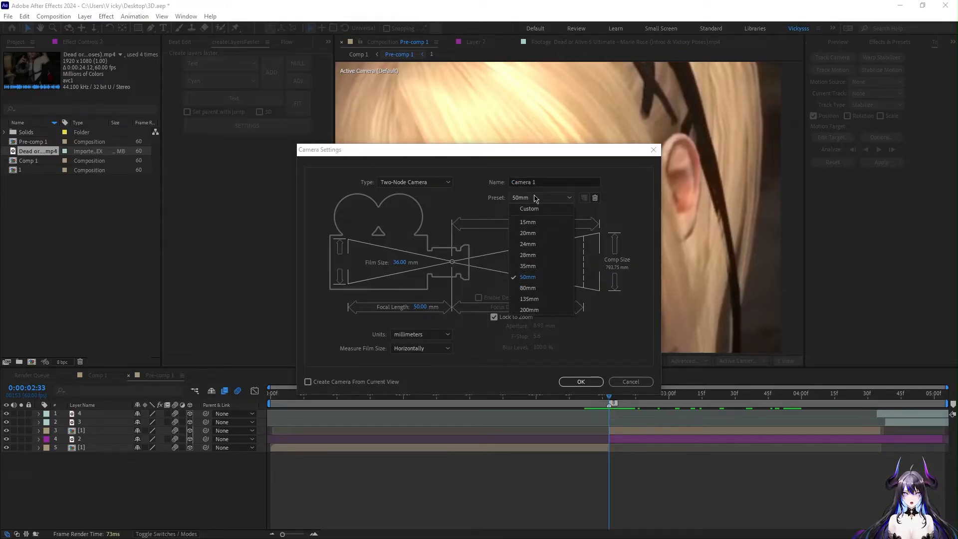
pyautogui.click(535, 198)
pyautogui.click(581, 381)
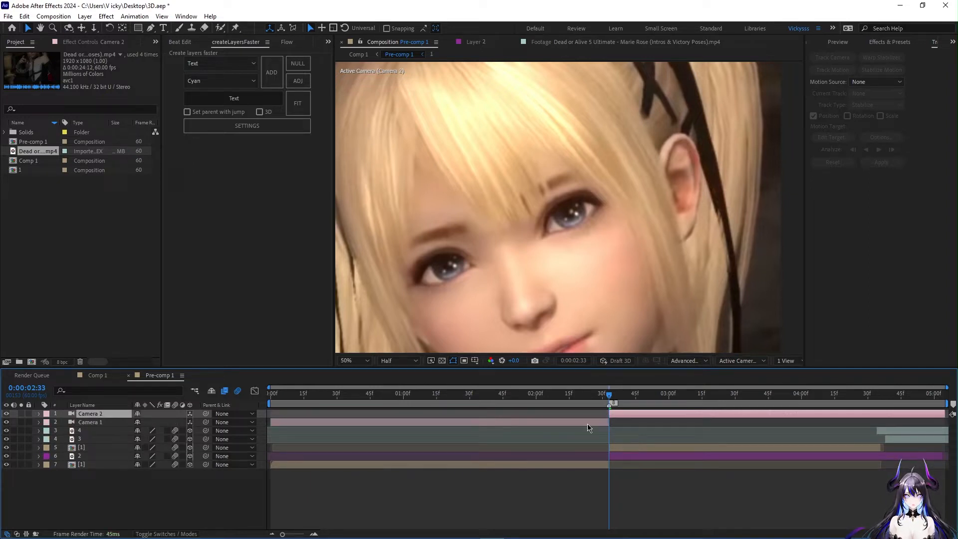
pyautogui.hotkey('ctrl', 'shift', 'd')
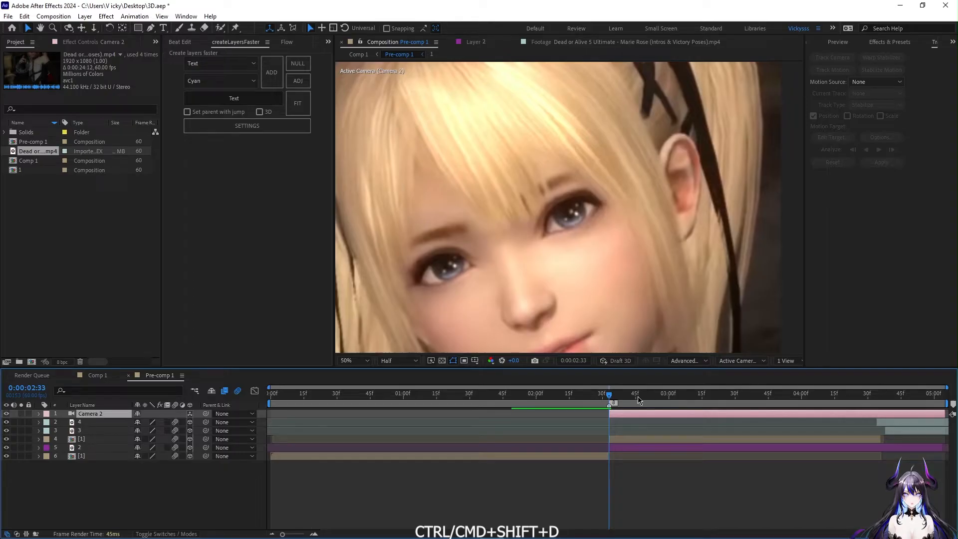
# Close the Tracker panel and save the project.
pyautogui.scroll(-3, 585, 260)
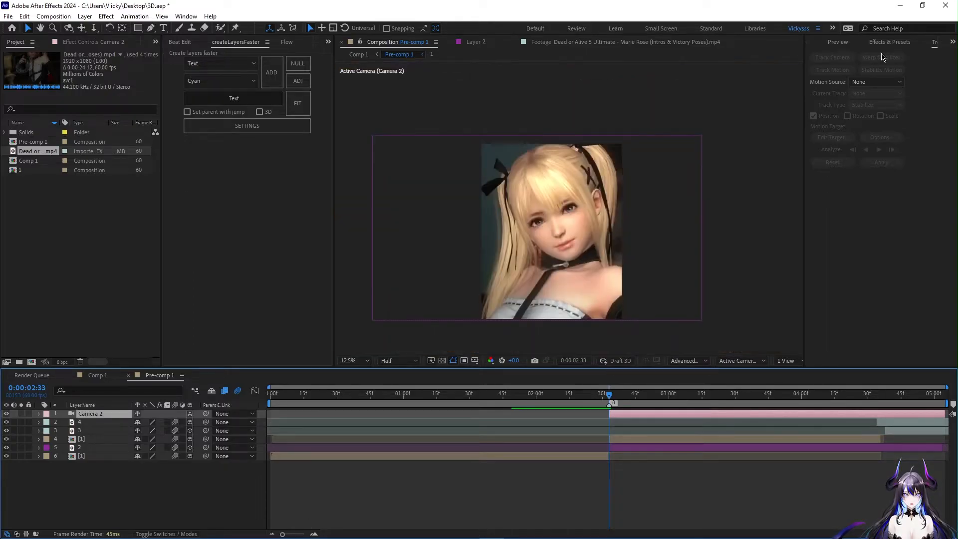
pyautogui.rightClick(933, 42)
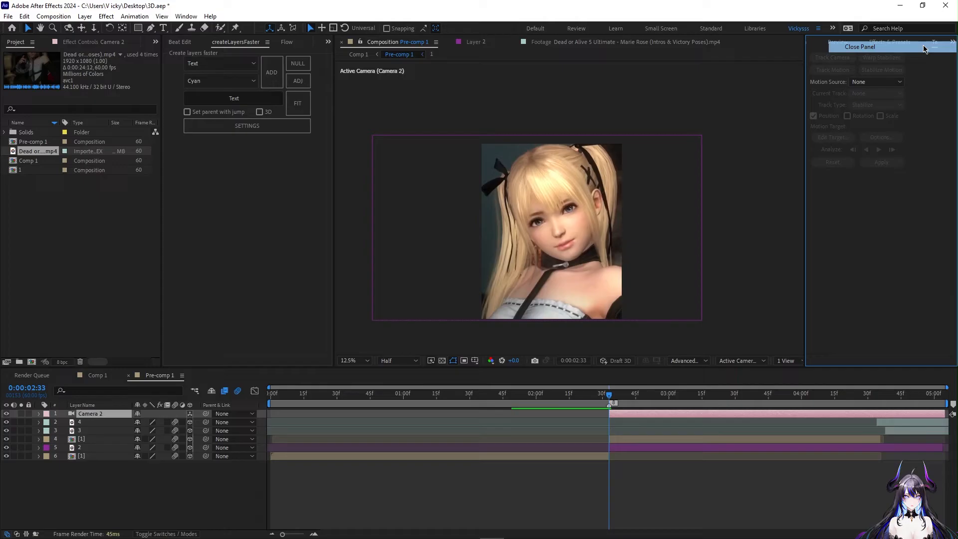
pyautogui.click(928, 46)
pyautogui.scroll(2, 441, 273)
pyautogui.hotkey('ctrl', 's')
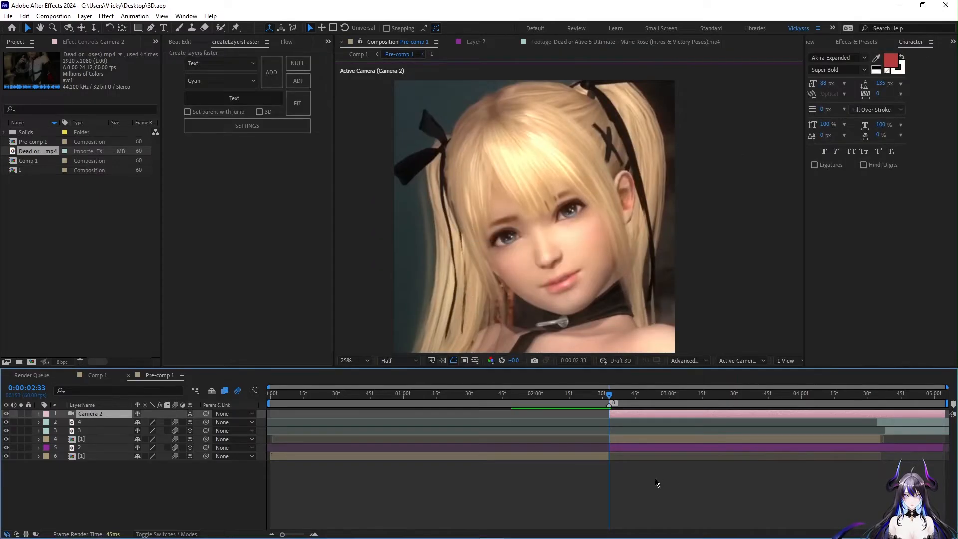
# Add a null object, split it at 0:00:02:33 keeping only the later part, and parent the camera to it.
pyautogui.click(85, 16)
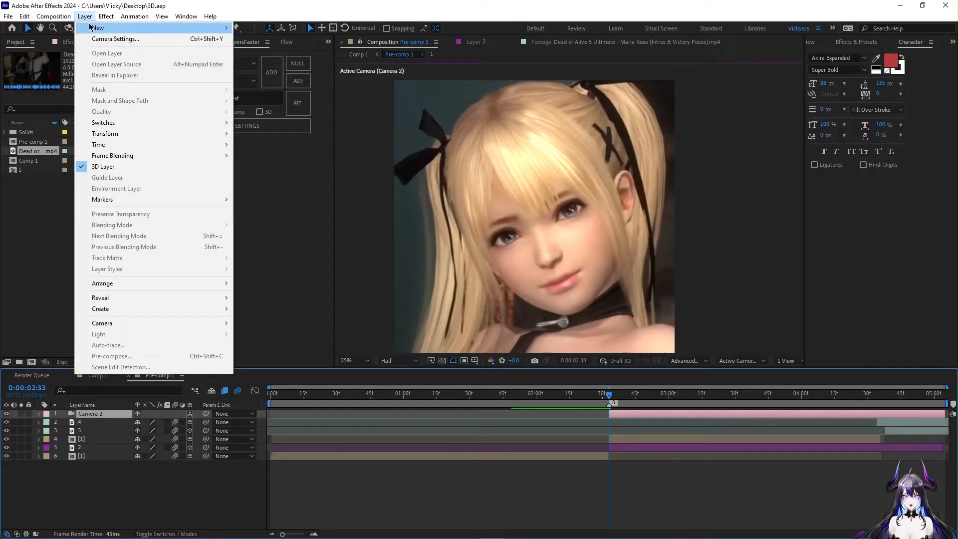
pyautogui.moveTo(125, 28)
pyautogui.click(262, 77)
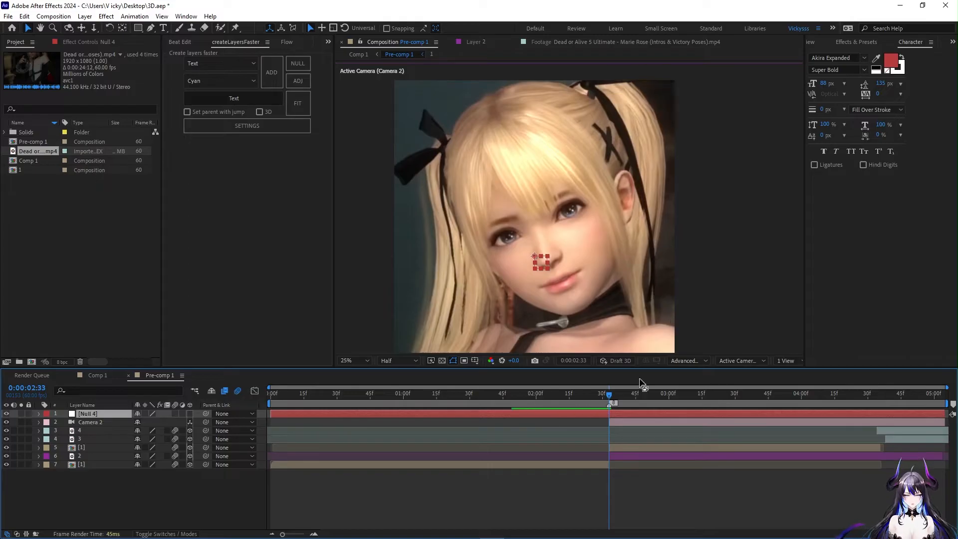
pyautogui.hotkey('ctrl', 'shift', 'd')
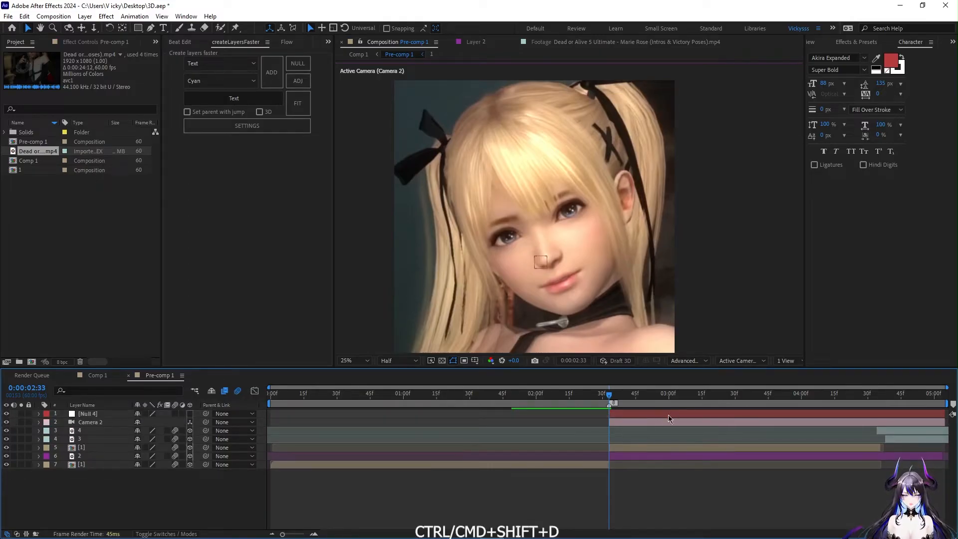
pyautogui.click(668, 420)
pyautogui.moveTo(205, 425); pyautogui.dragTo(124, 416)
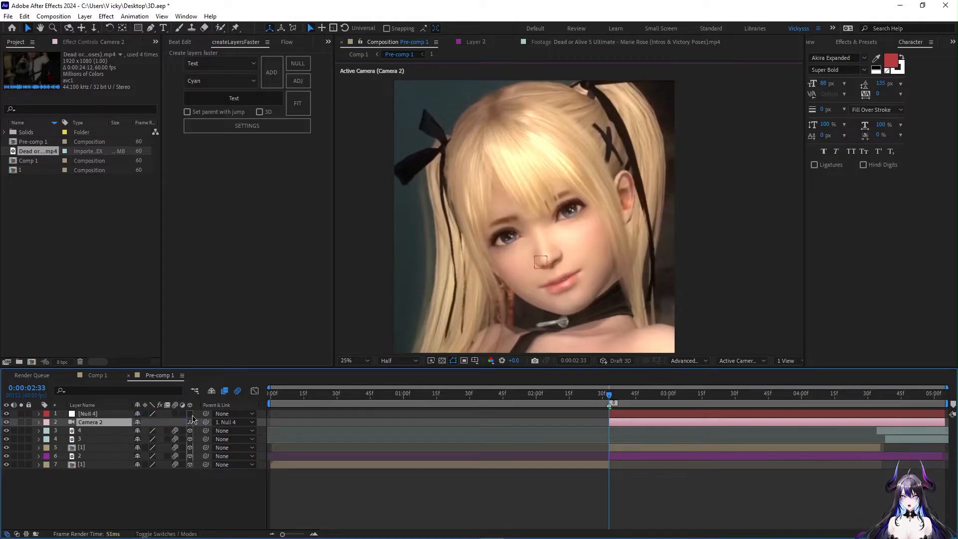
# Make the null a 3D layer and reveal its Position property.
pyautogui.click(114, 413)
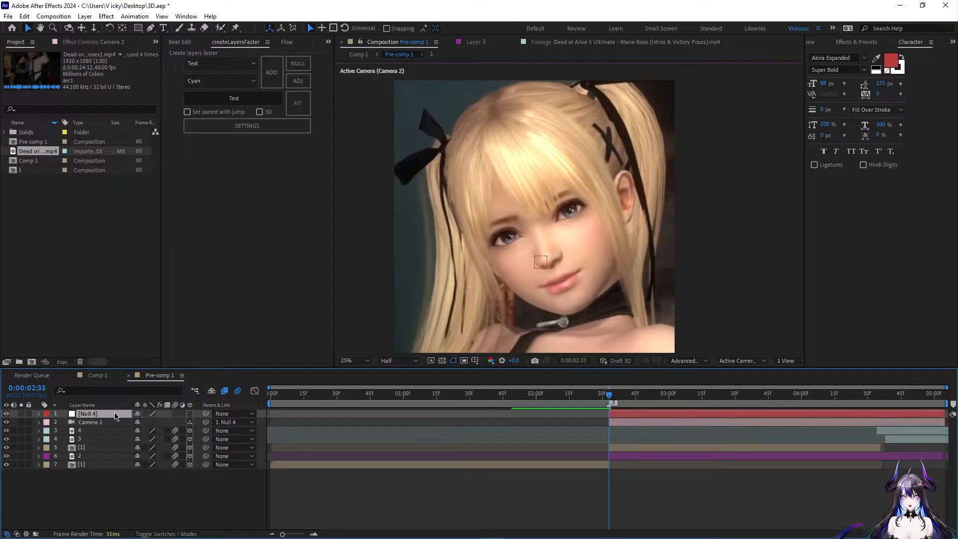
pyautogui.click(190, 413)
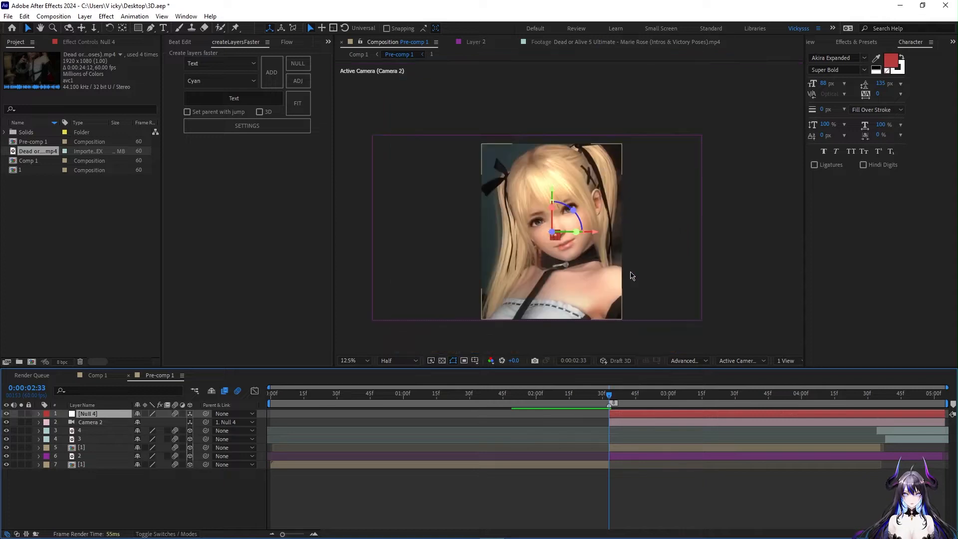
pyautogui.moveTo(614, 393)
pyautogui.mouseDown()
pyautogui.moveTo(696, 402)
pyautogui.moveTo(610, 404)
pyautogui.mouseUp()
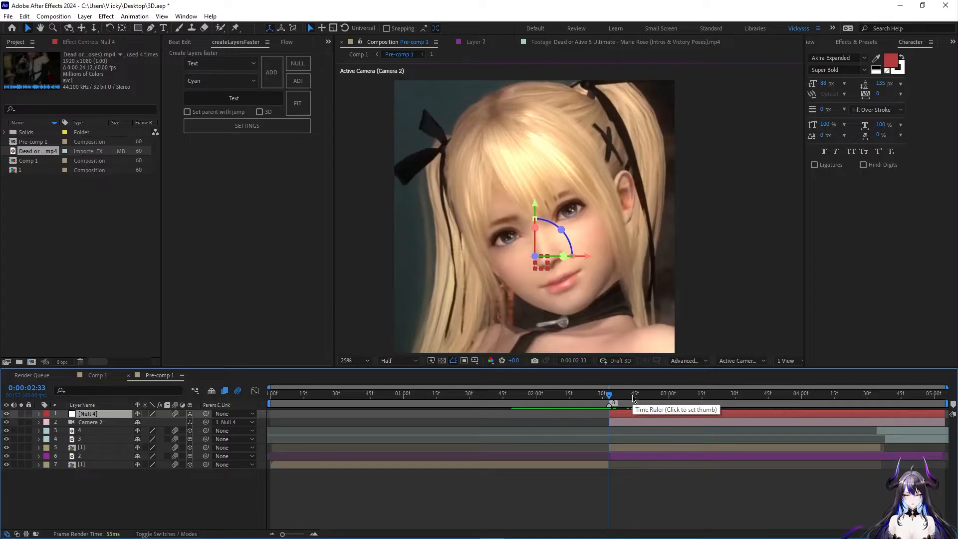
pyautogui.press('p')
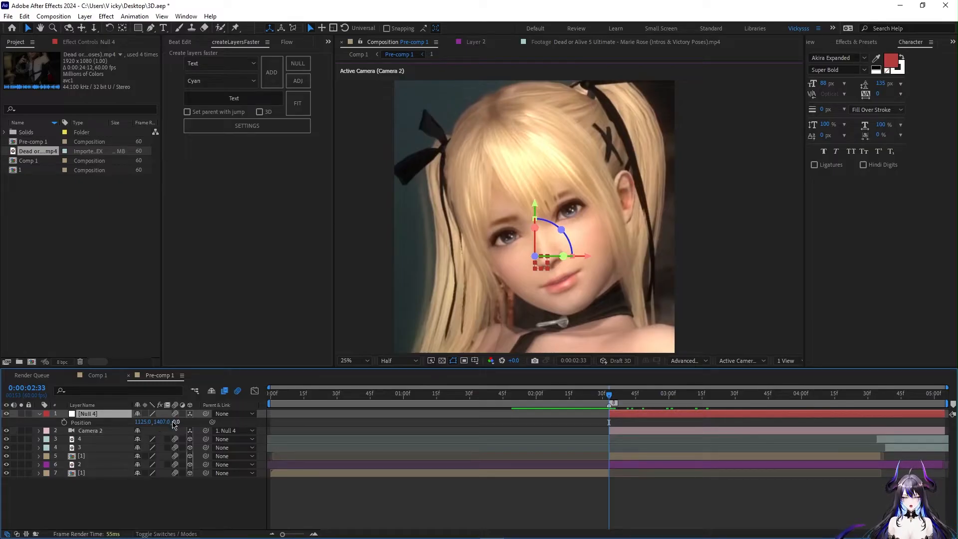
# Try moving the camera by changing the null's Z and Y position, undoing each change.
pyautogui.moveTo(174, 423); pyautogui.dragTo(477, 394)
pyautogui.hotkey('ctrl', 'z')
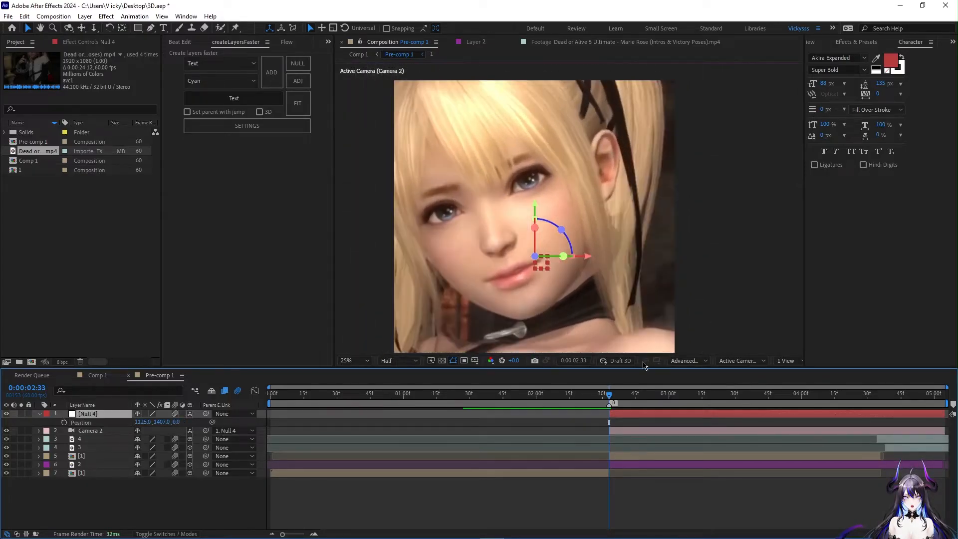
pyautogui.click(614, 397)
pyautogui.moveTo(181, 424); pyautogui.dragTo(48, 450)
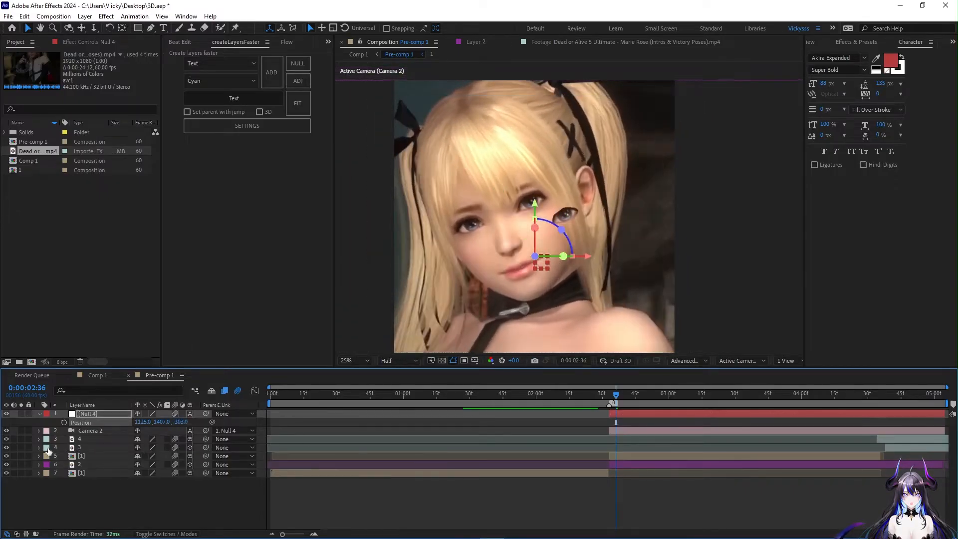
pyautogui.hotkey('ctrl', 'z')
pyautogui.hotkey('ctrl', 's')
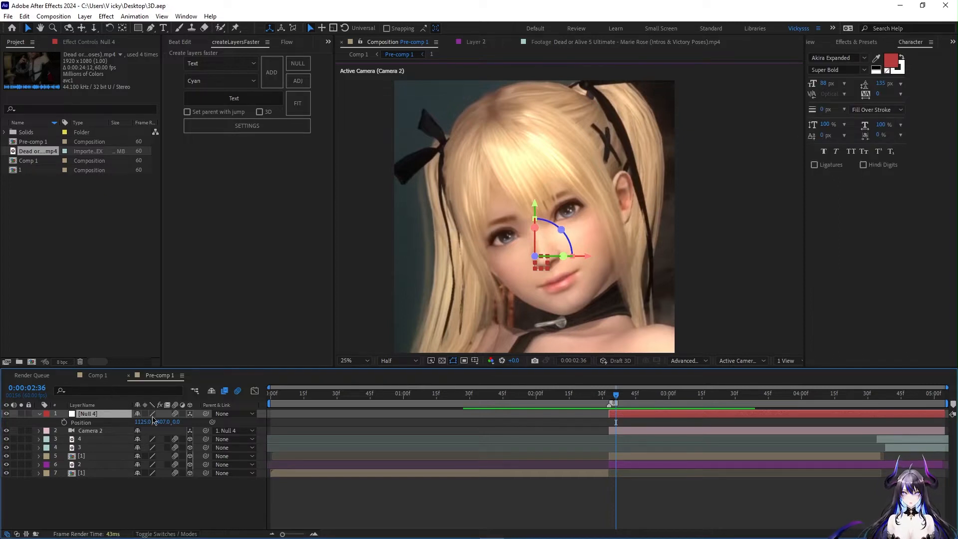
pyautogui.moveTo(162, 422); pyautogui.dragTo(161, 402)
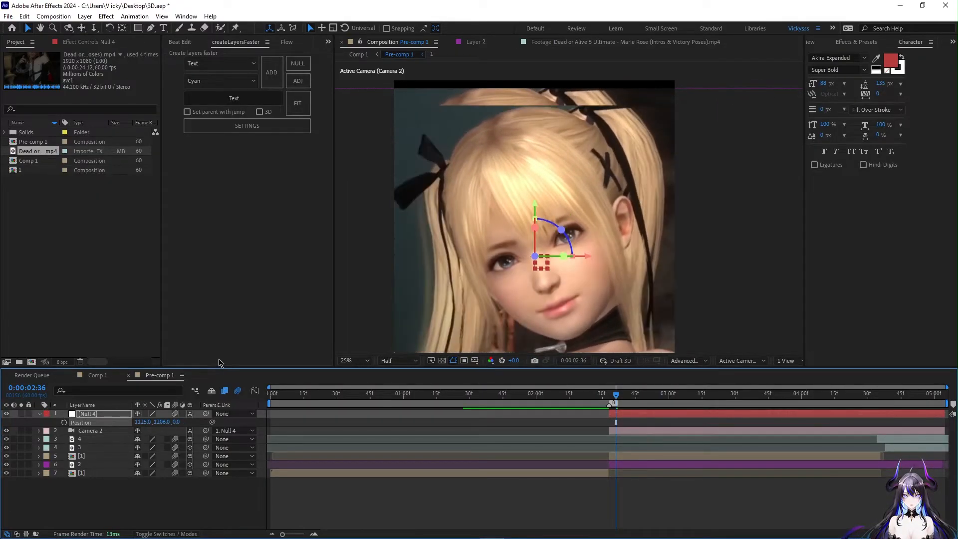
pyautogui.hotkey('ctrl', 'z')
# Reveal the masked layer's keyframes and add a Position keyframe to the null at 0:00:02:52.
pyautogui.moveTo(613, 399); pyautogui.dragTo(609, 399)
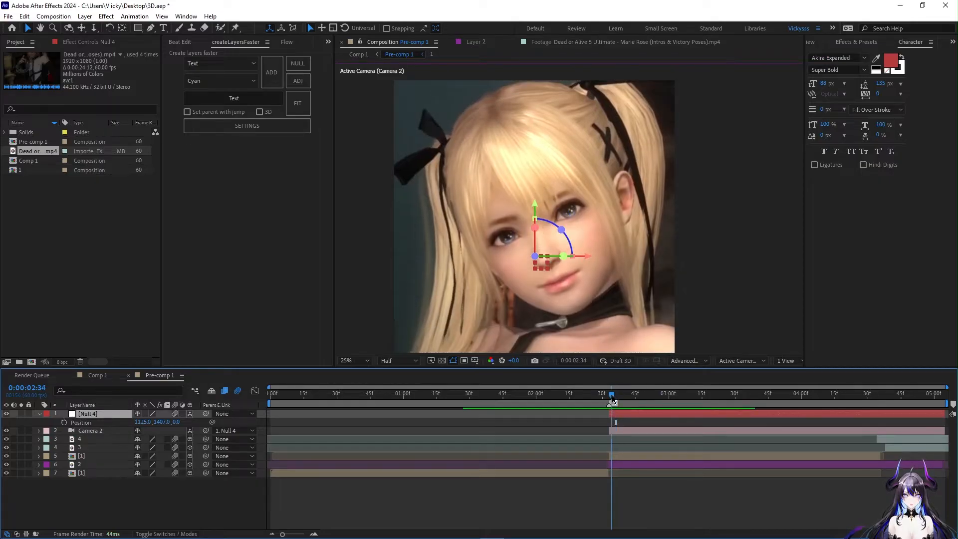
pyautogui.click(636, 458)
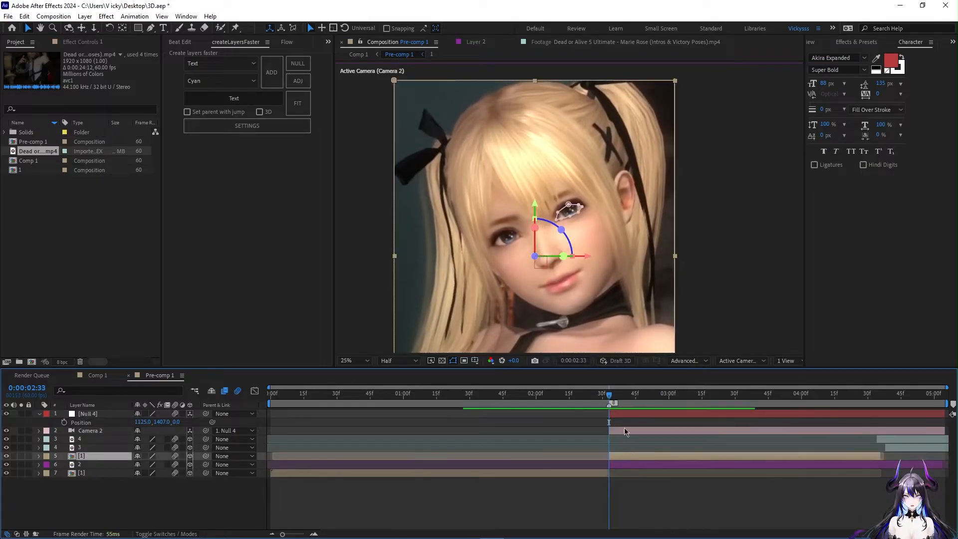
pyautogui.press('u')
pyautogui.moveTo(608, 394); pyautogui.dragTo(658, 408)
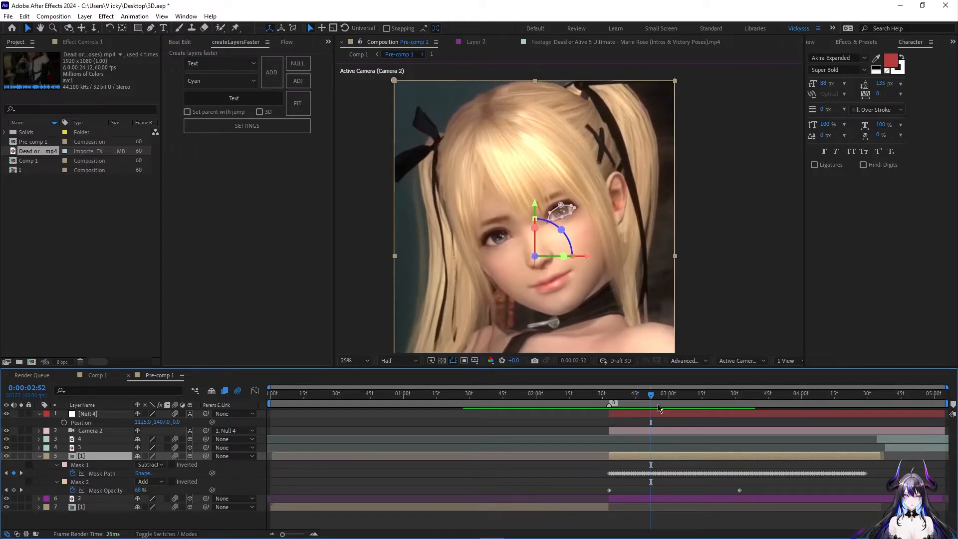
pyautogui.click(65, 422)
# Set the null's Position to 1264, 1056, 3165 at 0:00:03:46 to push the camera through the masked eye.
pyautogui.moveTo(662, 404); pyautogui.dragTo(769, 397)
pyautogui.moveTo(180, 423); pyautogui.dragTo(644, 377)
pyautogui.moveTo(172, 422); pyautogui.dragTo(32, 418)
pyautogui.moveTo(167, 421)
pyautogui.mouseDown()
pyautogui.moveTo(131, 423)
pyautogui.moveTo(220, 424)
pyautogui.moveTo(174, 421)
pyautogui.mouseUp()
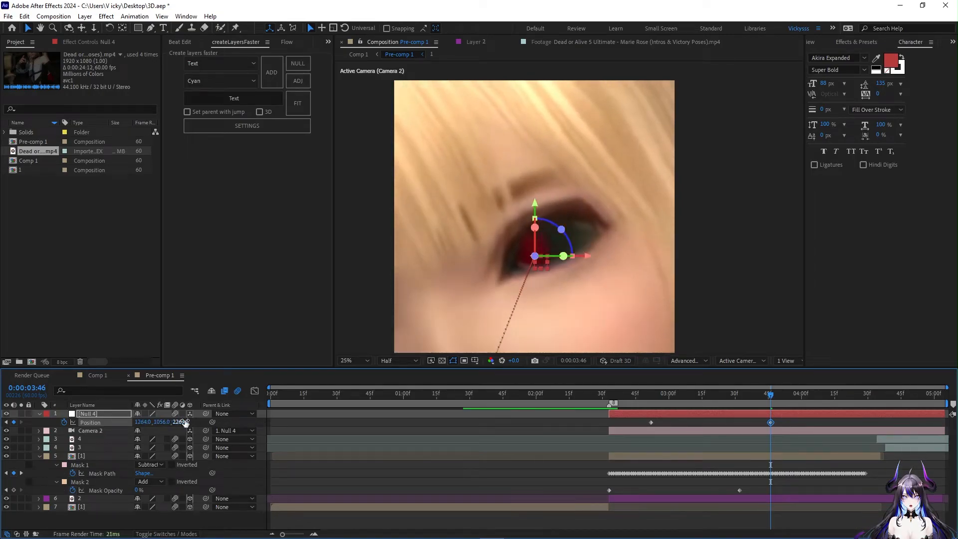
pyautogui.moveTo(258, 418); pyautogui.dragTo(561, 364)
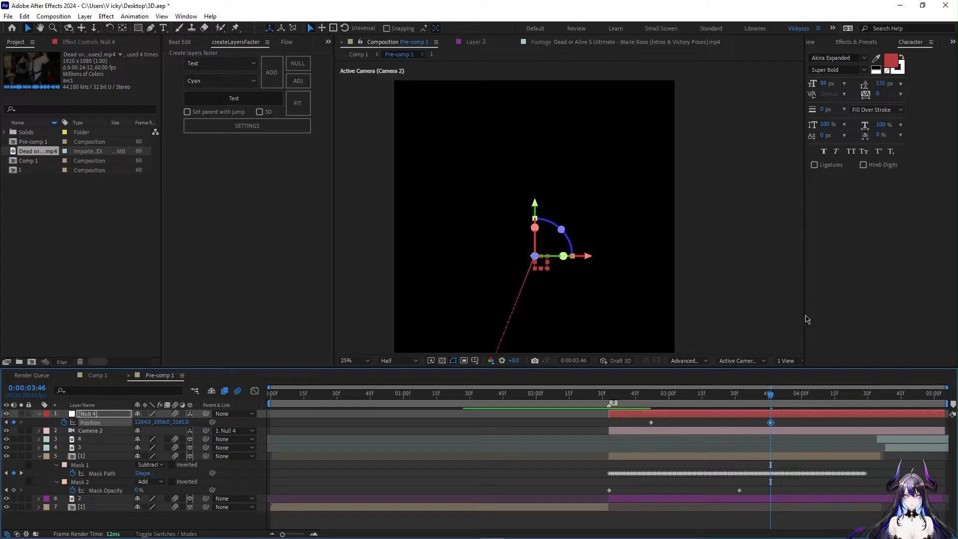
# Widen the composition viewer and switch it to the Top view, framing the camera and layers.
pyautogui.moveTo(804, 314); pyautogui.dragTo(839, 316)
pyautogui.click(763, 360)
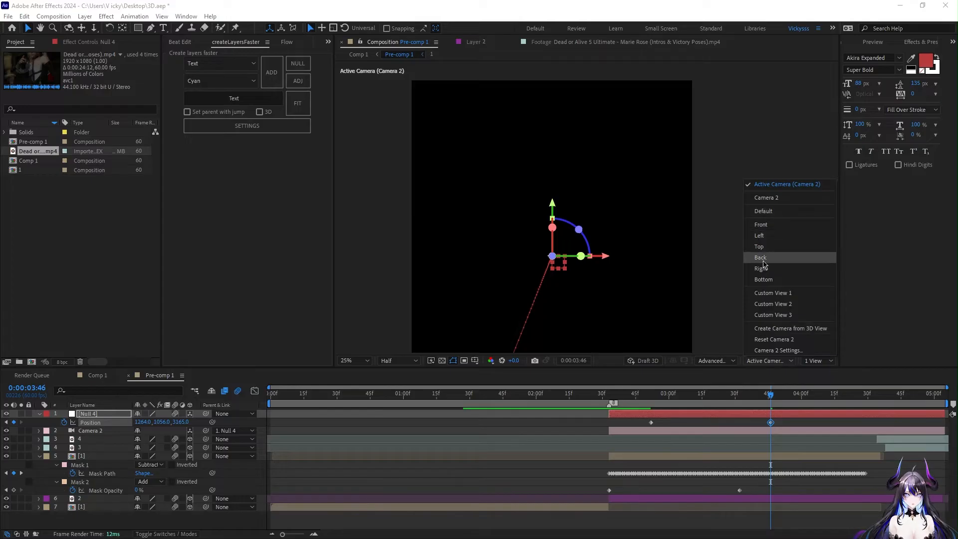
pyautogui.click(758, 247)
pyautogui.scroll(-4, 562, 252)
pyautogui.scroll(4, 577, 238)
pyautogui.scroll(-2, 576, 235)
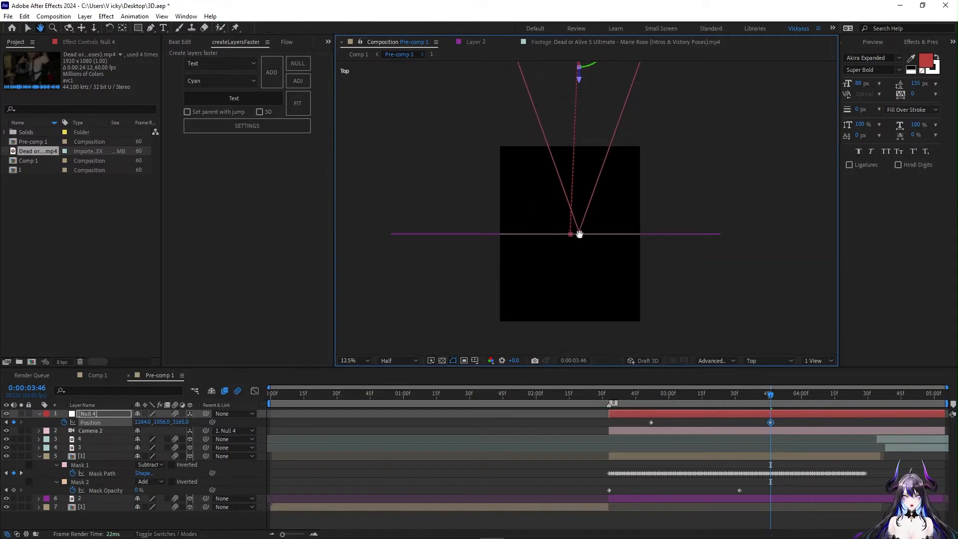
pyautogui.moveTo(577, 233); pyautogui.dragTo(593, 269)
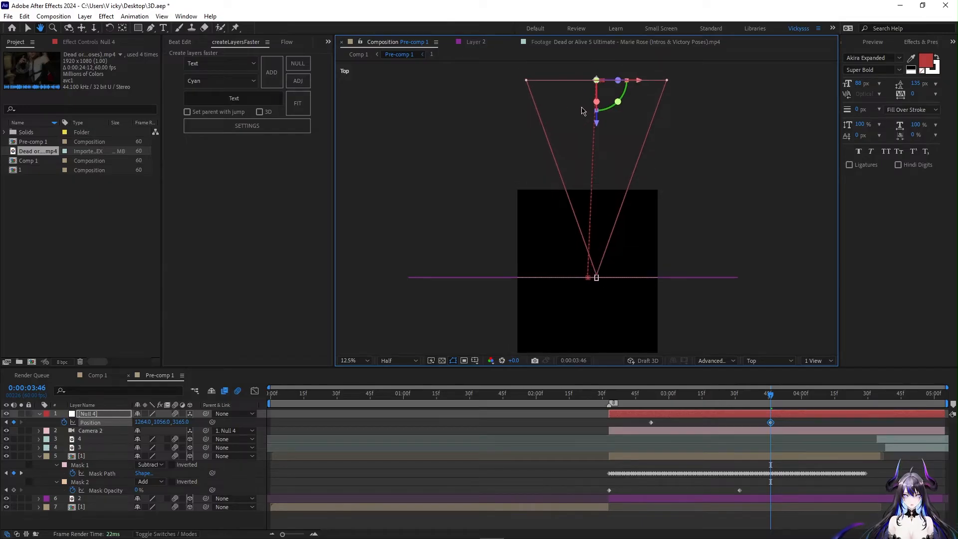
# Select clip layer 2, the wide purple layer line crossing the camera's tip in the Top view.
pyautogui.press('v')
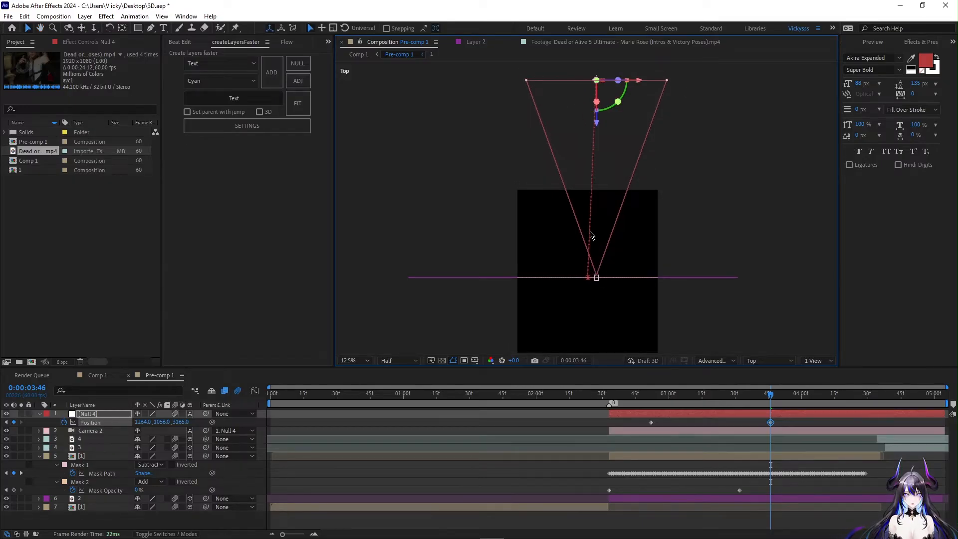
pyautogui.click(596, 278)
pyautogui.click(456, 277)
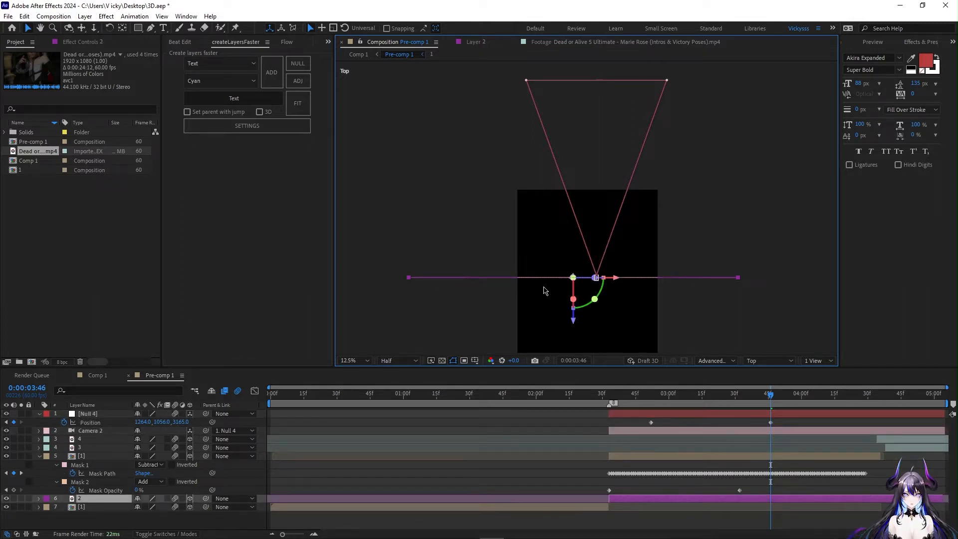
pyautogui.scroll(2, 600, 282)
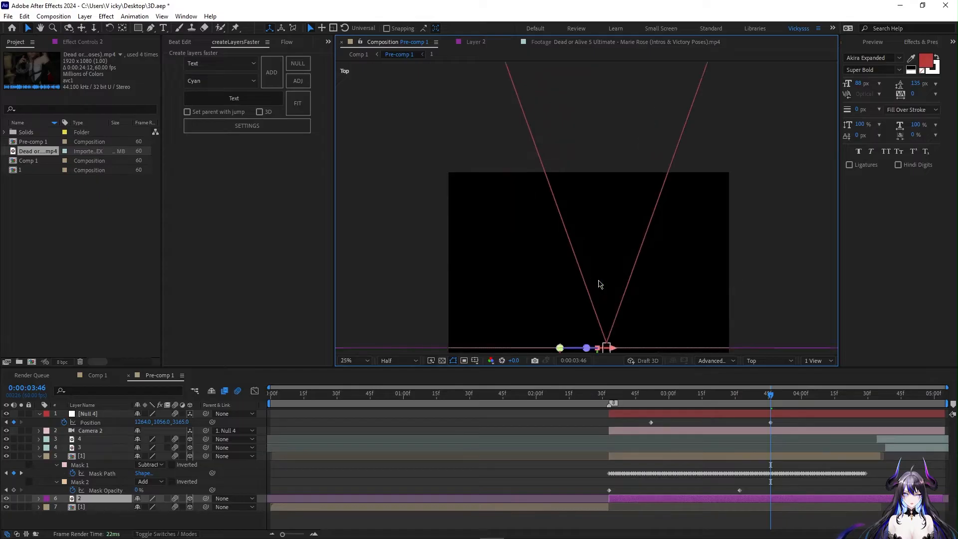
pyautogui.scroll(-1, 601, 299)
pyautogui.moveTo(582, 314); pyautogui.dragTo(596, 269)
# Compare the scene in the Active Camera and Front views, and return to the Top view.
pyautogui.click(768, 360)
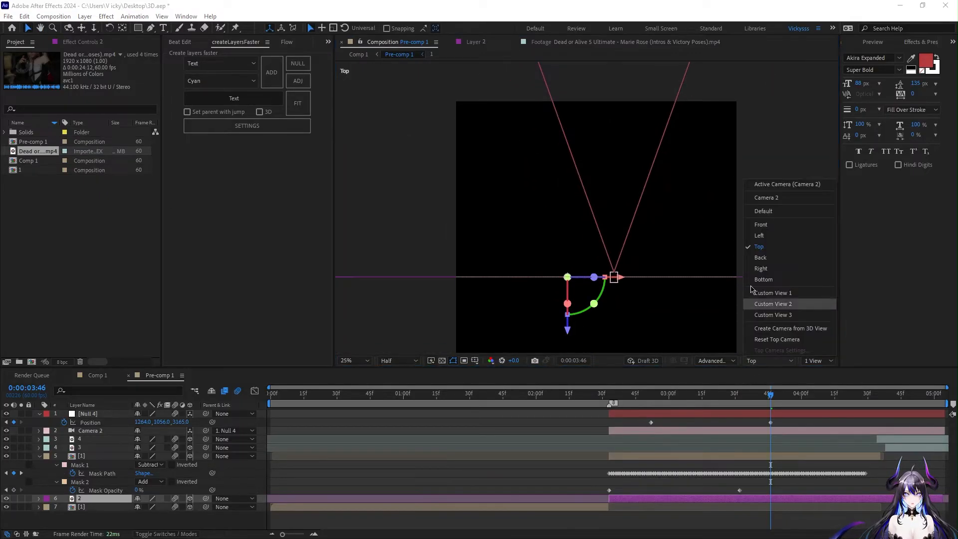
pyautogui.click(776, 184)
pyautogui.scroll(-2, 660, 266)
pyautogui.scroll(1, 682, 232)
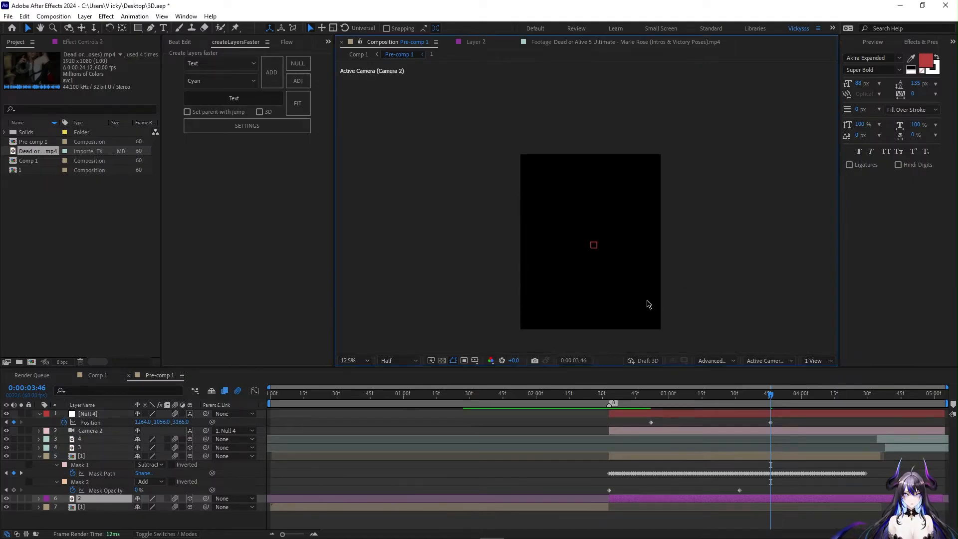
pyautogui.click(753, 360)
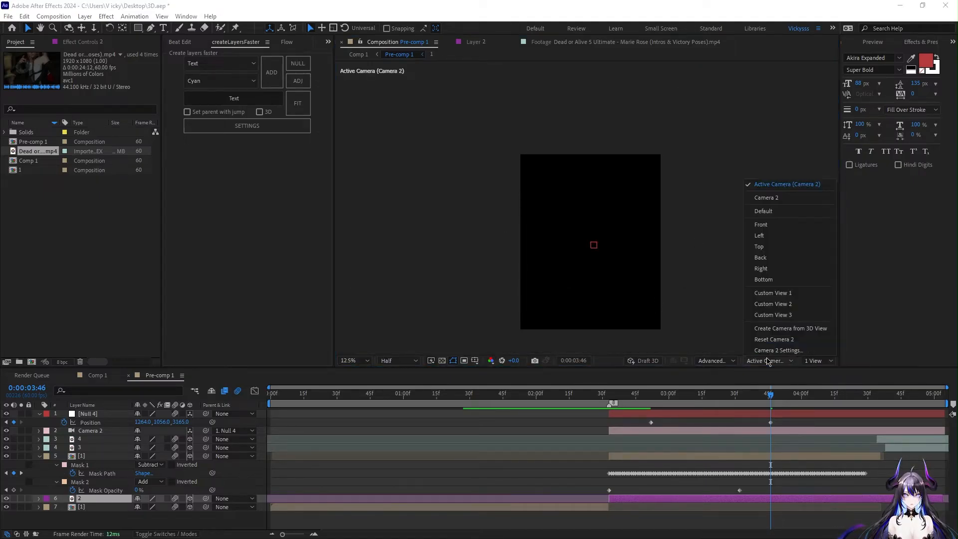
pyautogui.click(760, 225)
pyautogui.click(765, 360)
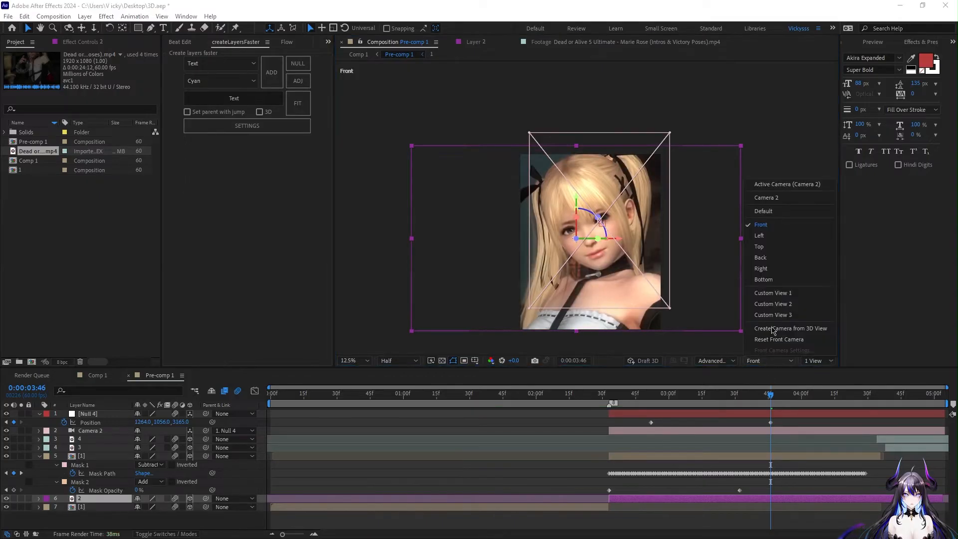
pyautogui.click(769, 249)
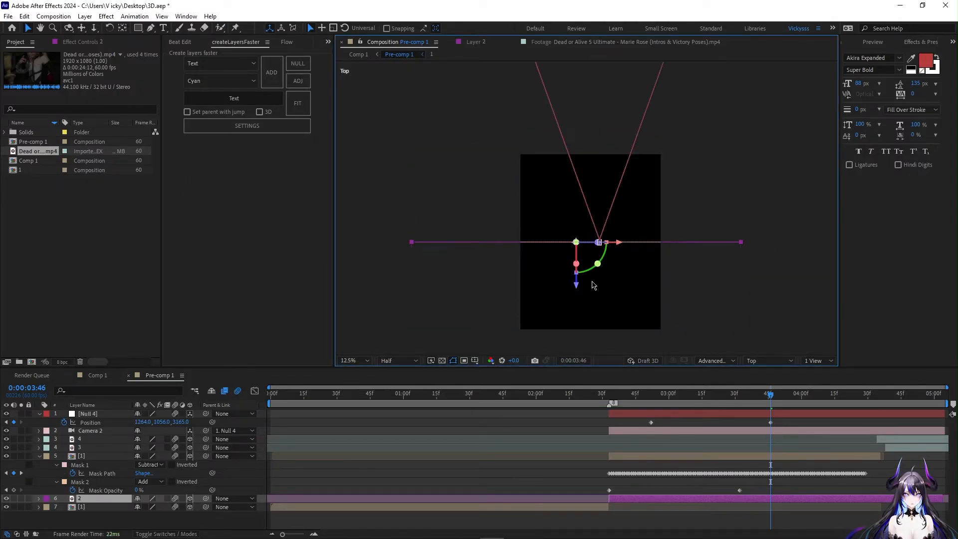
# Move layer 2 back along Z to near the far edge of the camera's view cone, and look through Camera 2.
pyautogui.moveTo(575, 286); pyautogui.dragTo(578, 137)
pyautogui.scroll(-1, 578, 141)
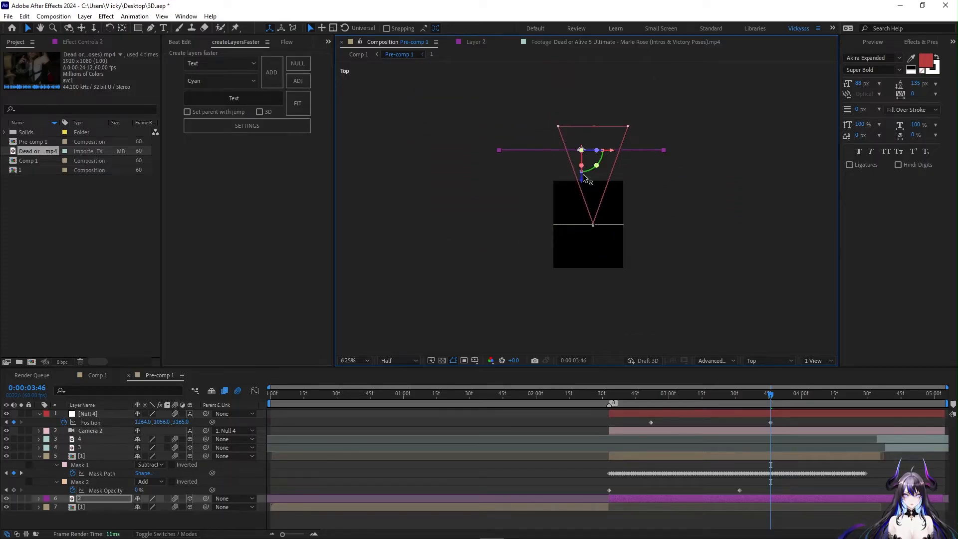
pyautogui.moveTo(582, 174); pyautogui.dragTo(583, 154)
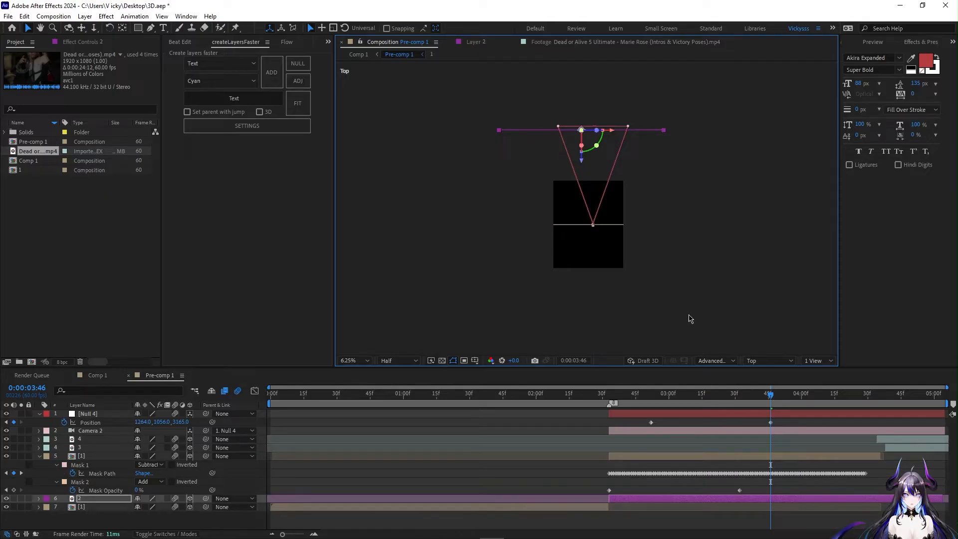
pyautogui.click(761, 360)
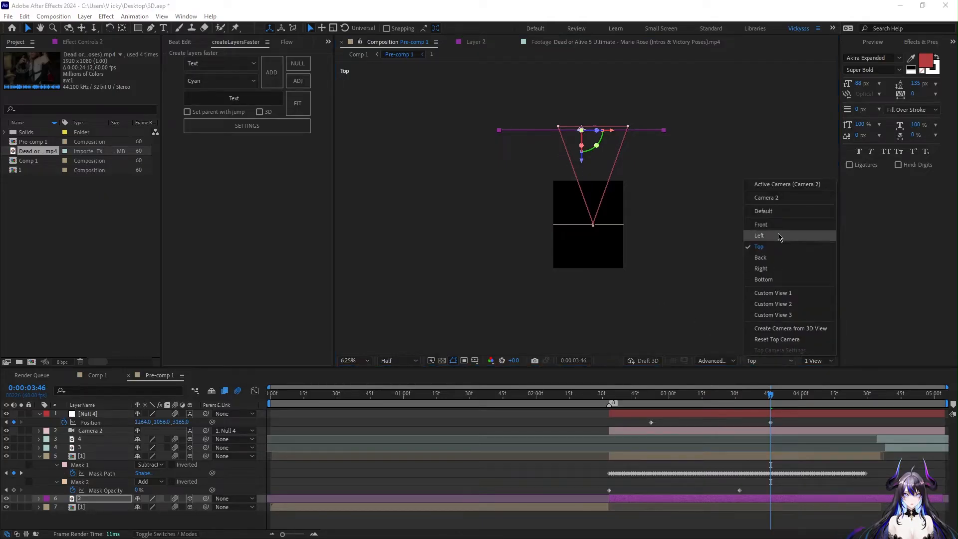
pyautogui.click(766, 198)
pyautogui.scroll(1, 586, 210)
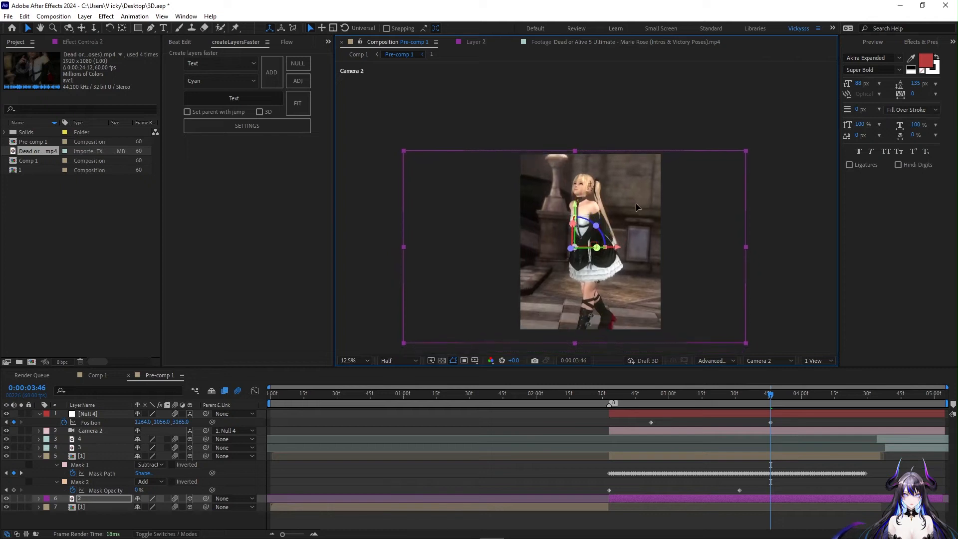
# Fit the composition in the viewer and scrub the camera move through 0:00:03:13 to 0:00:03:46.
pyautogui.moveTo(768, 398); pyautogui.dragTo(697, 413)
pyautogui.click(366, 360)
pyautogui.click(354, 195)
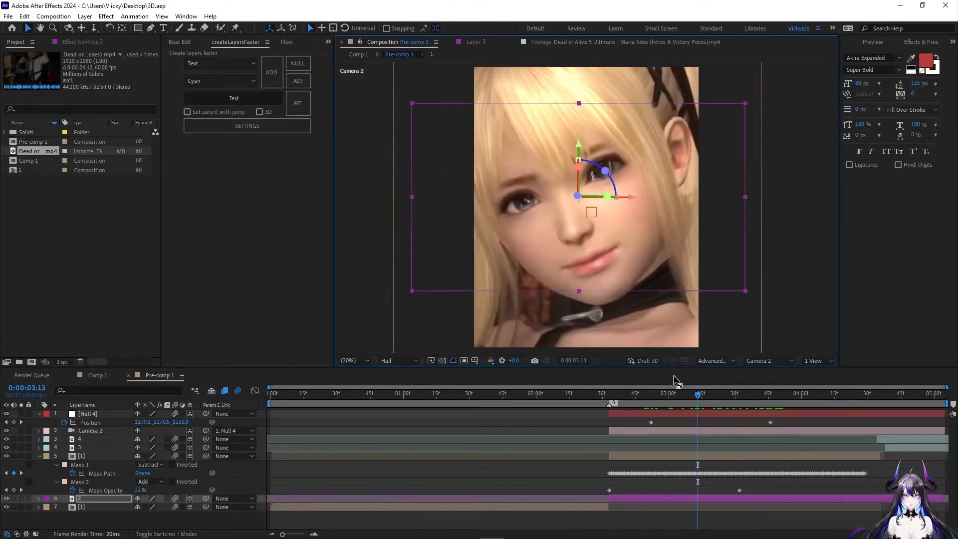
pyautogui.moveTo(697, 402); pyautogui.dragTo(767, 402)
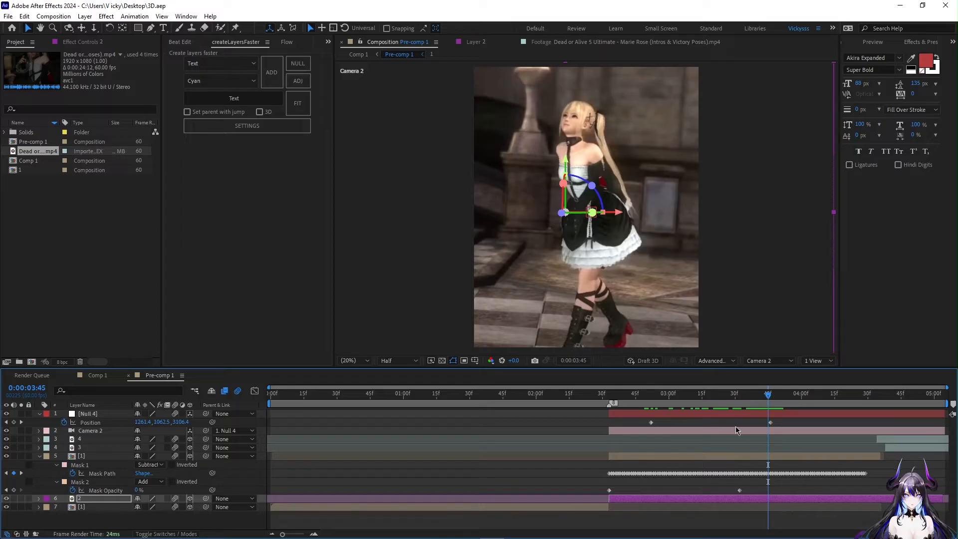
pyautogui.moveTo(766, 398)
pyautogui.mouseDown()
pyautogui.moveTo(750, 400)
pyautogui.moveTo(771, 408)
pyautogui.mouseUp()
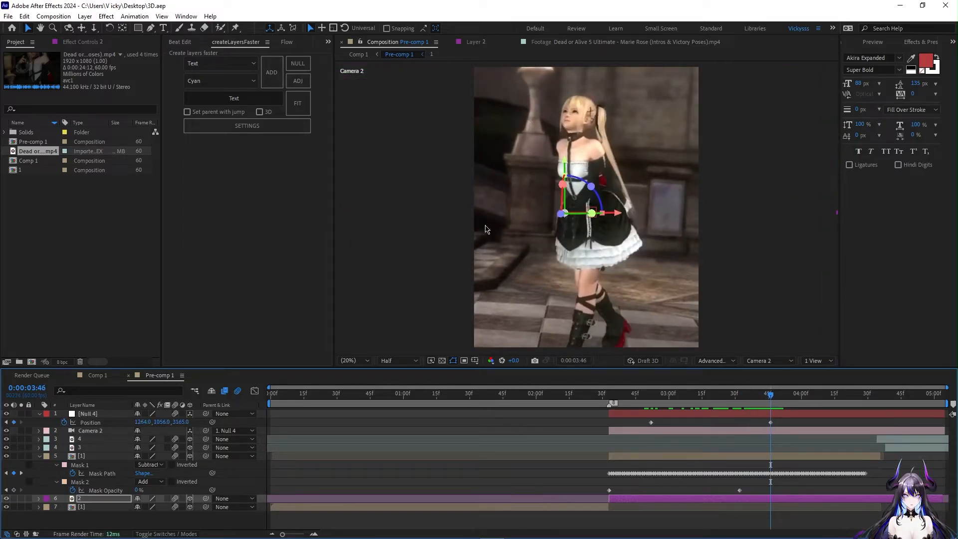
# Try pushing layer 2 farther along Z and search the effects for "motion", then clear the search and undo the move.
pyautogui.moveTo(558, 219)
pyautogui.mouseDown()
pyautogui.moveTo(560, 211)
pyautogui.moveTo(580, 218)
pyautogui.moveTo(568, 216)
pyautogui.mouseUp()
pyautogui.moveTo(763, 401)
pyautogui.mouseDown()
pyautogui.moveTo(705, 403)
pyautogui.moveTo(785, 404)
pyautogui.moveTo(773, 405)
pyautogui.mouseUp()
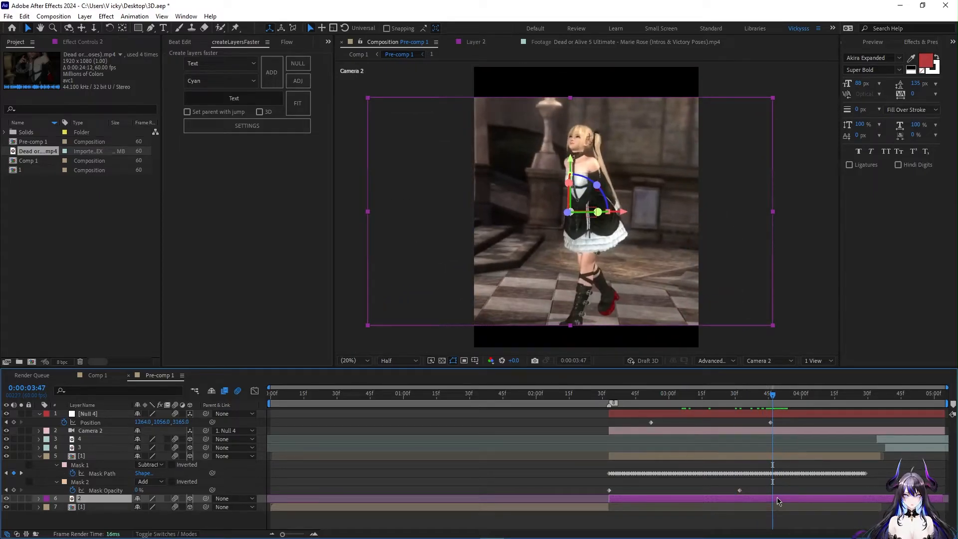
pyautogui.click(904, 42)
pyautogui.click(883, 53)
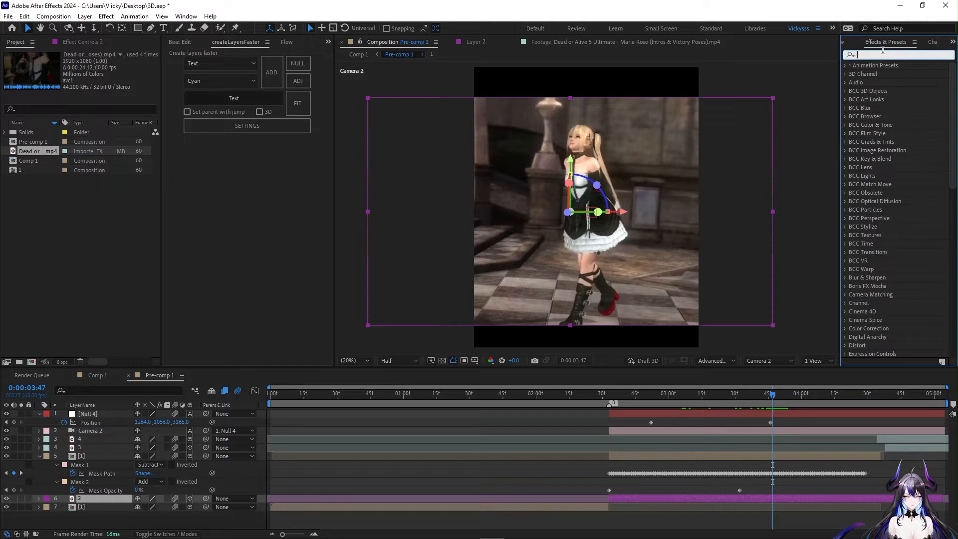
pyautogui.write('motion')
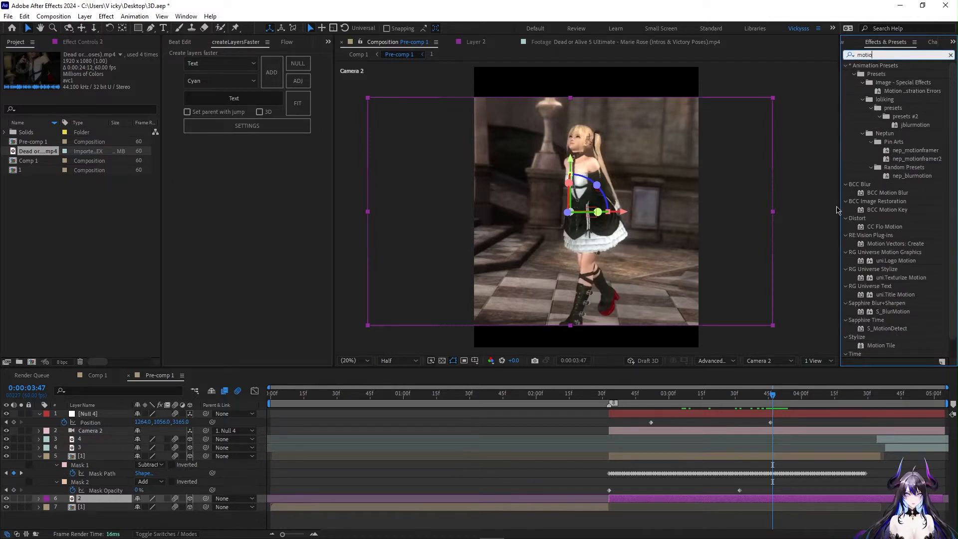
pyautogui.press('BackSpace')
pyautogui.press('BackSpace')
pyautogui.press('BackSpace')
pyautogui.press('BackSpace')
pyautogui.press('BackSpace')
pyautogui.click(798, 475)
pyautogui.hotkey('ctrl', 'z')
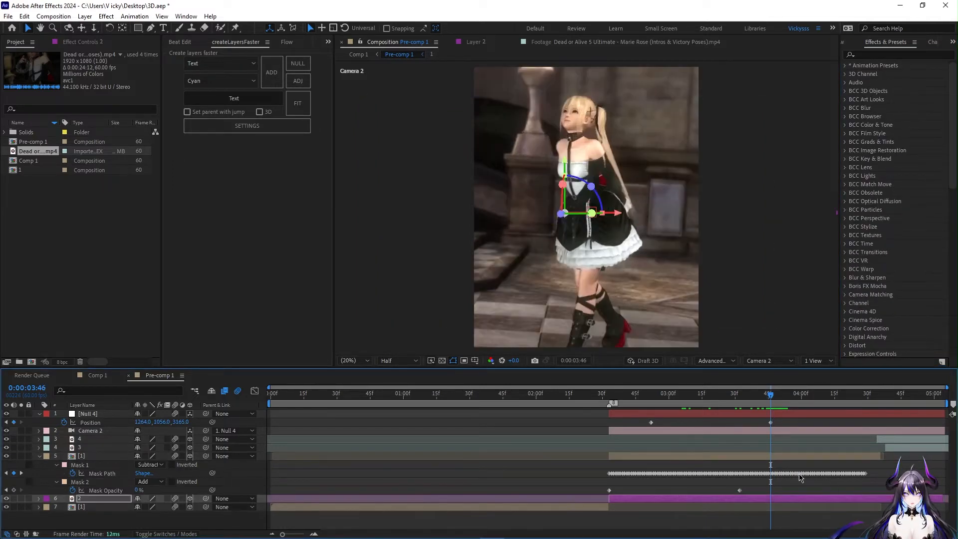
# Save the project and preview the eye zoom from 0:00:02:33.
pyautogui.moveTo(767, 395); pyautogui.dragTo(609, 393)
pyautogui.hotkey('ctrl', 's')
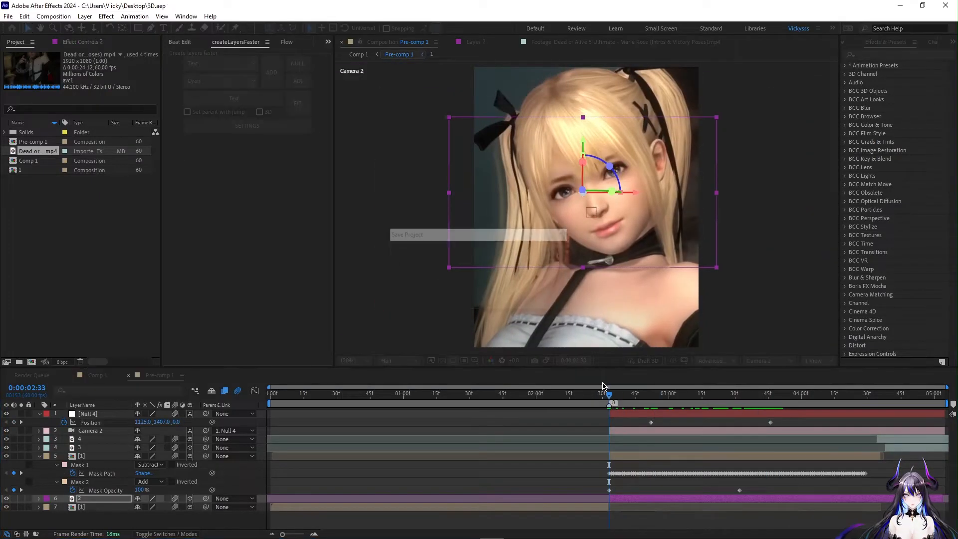
pyautogui.press('space')
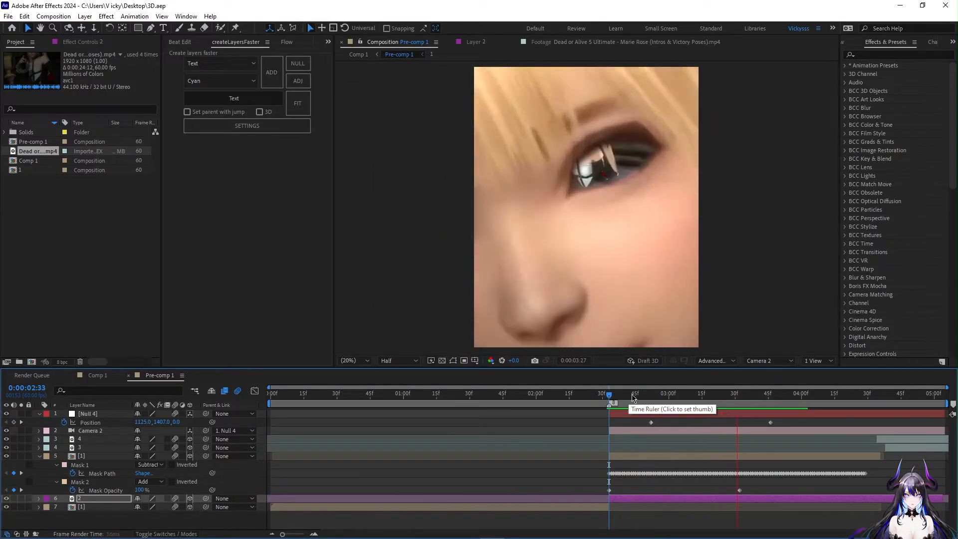
pyautogui.click(715, 395)
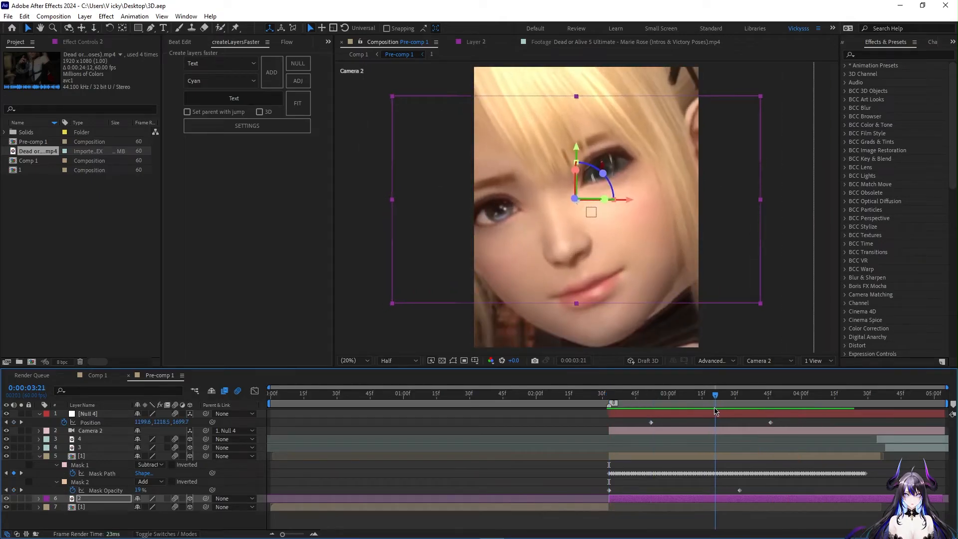
pyautogui.moveTo(715, 411); pyautogui.dragTo(713, 411)
# Apply Easy Ease to both of the null's Position keyframes and display their speed graph.
pyautogui.moveTo(791, 420); pyautogui.dragTo(604, 431)
pyautogui.press('F9')
pyautogui.click(706, 398)
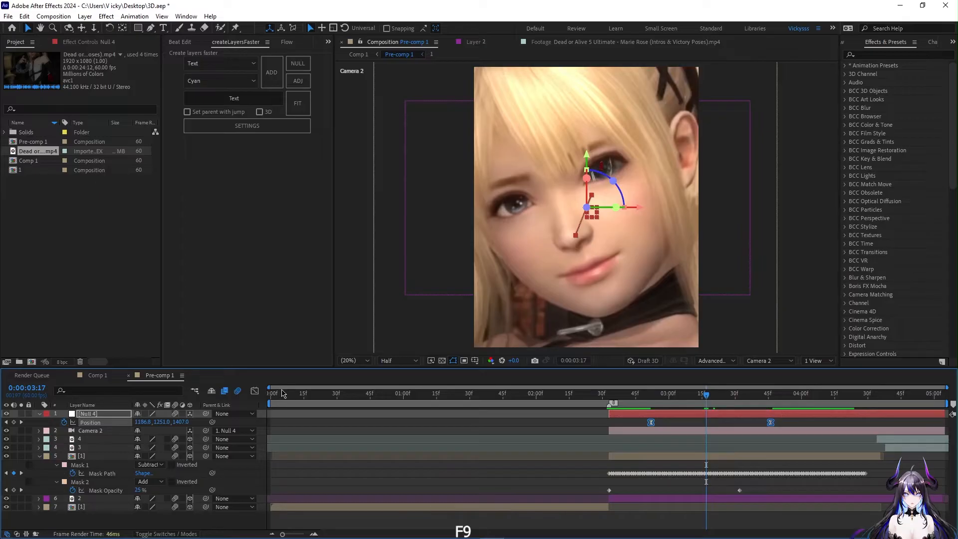
pyautogui.click(255, 390)
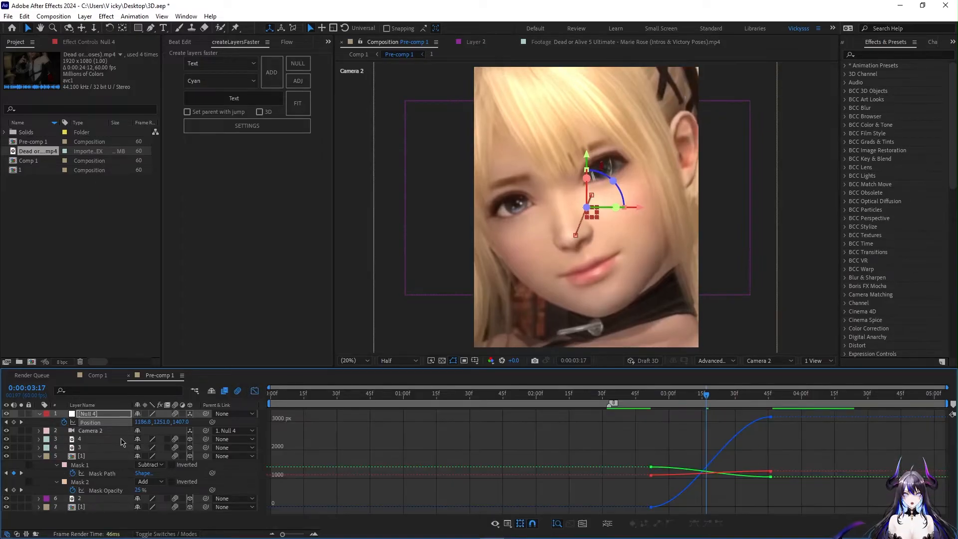
pyautogui.rightClick(600, 441)
pyautogui.click(636, 350)
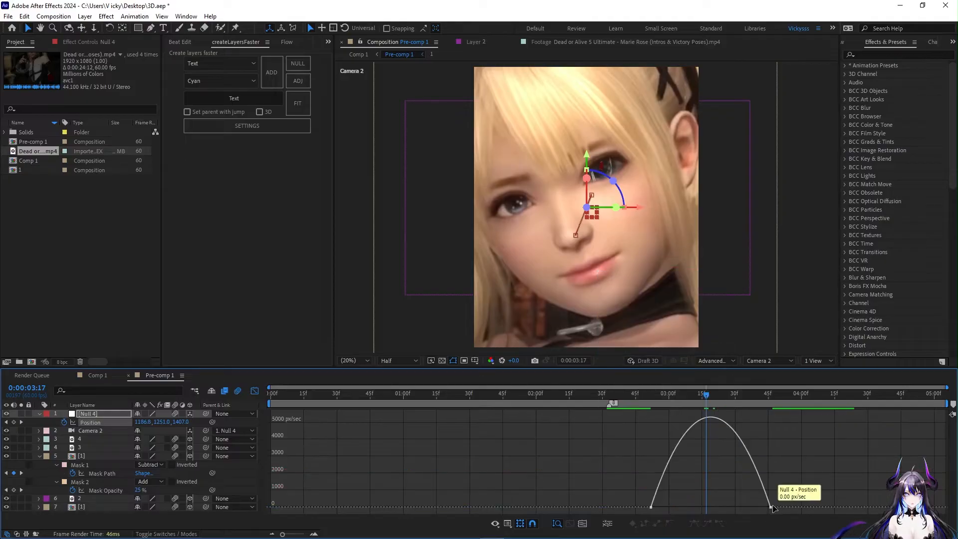
# Shape the null's speed curve to peak early with a long ease into the last keyframe, and preview the move.
pyautogui.click(764, 507)
pyautogui.moveTo(751, 506); pyautogui.dragTo(736, 507)
pyautogui.moveTo(670, 507); pyautogui.dragTo(667, 506)
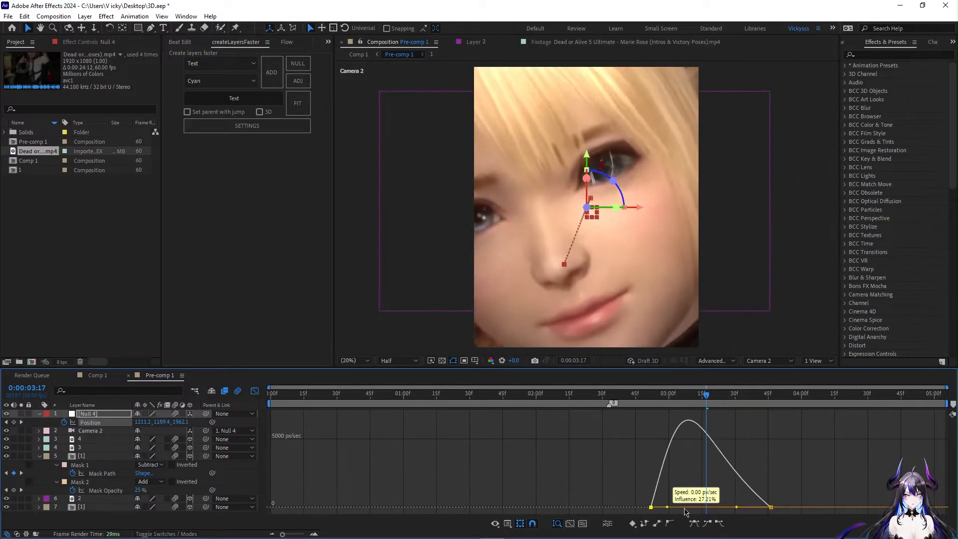
pyautogui.moveTo(736, 507); pyautogui.dragTo(725, 507)
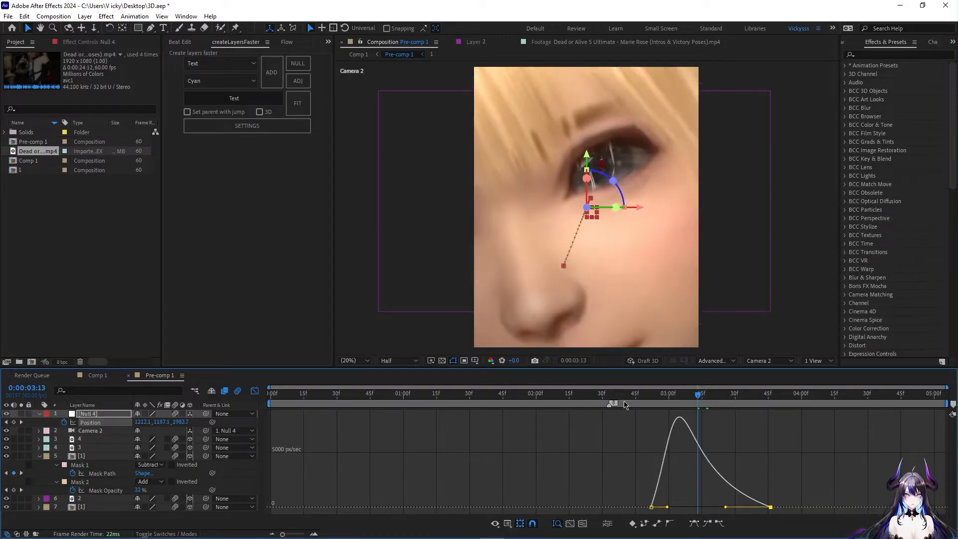
pyautogui.click(596, 404)
pyautogui.press('space')
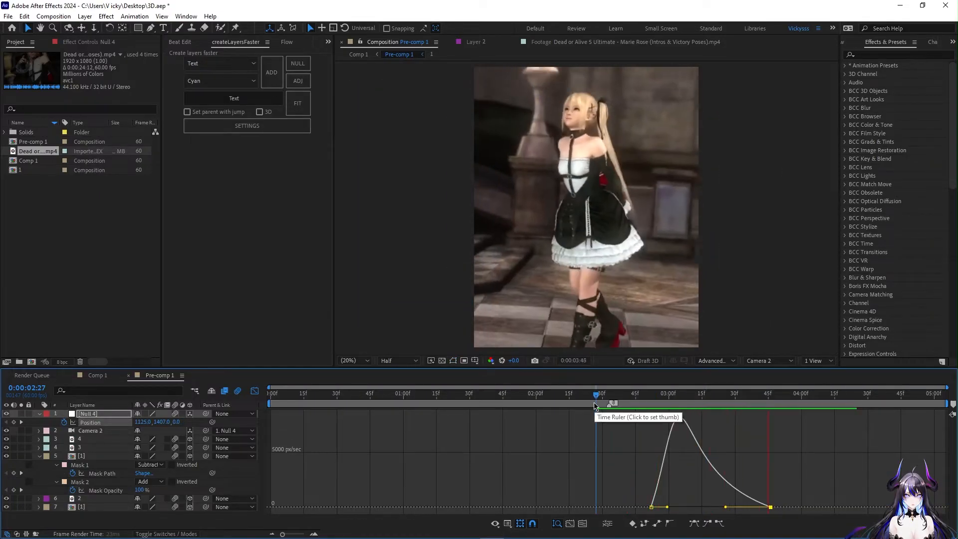
pyautogui.press('space')
# Refine the speed curve with a longer ease out of the first keyframe and a long ease into the last, previewing between adjustments.
pyautogui.click(669, 506)
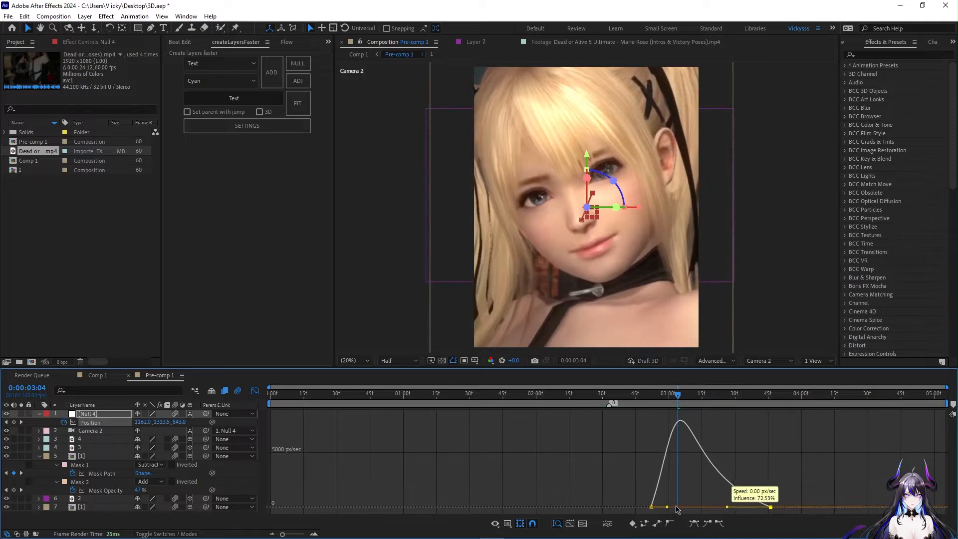
pyautogui.moveTo(668, 506)
pyautogui.mouseDown()
pyautogui.moveTo(733, 507)
pyautogui.moveTo(680, 507)
pyautogui.mouseUp()
pyautogui.moveTo(677, 399); pyautogui.dragTo(604, 401)
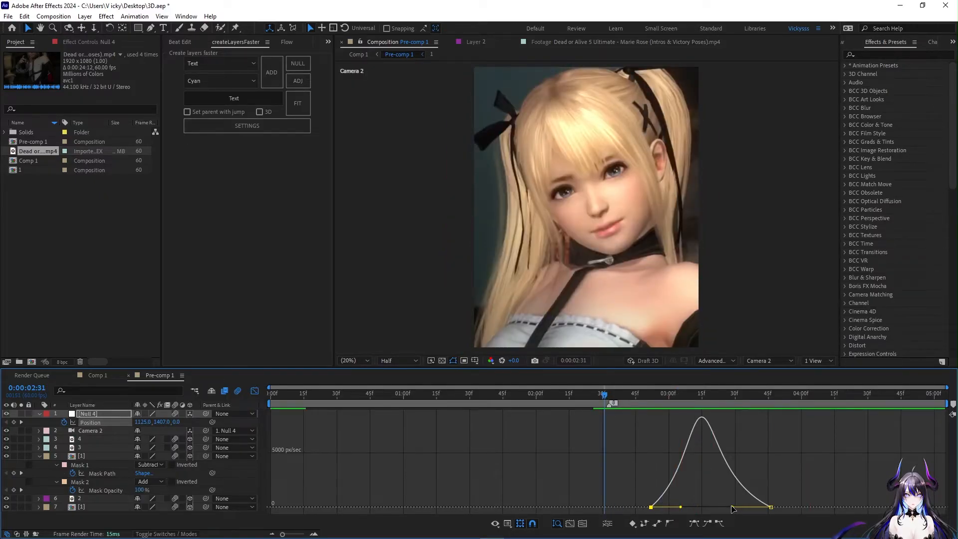
pyautogui.moveTo(732, 509); pyautogui.dragTo(736, 507)
pyautogui.press('space')
pyautogui.press('space')
pyautogui.moveTo(676, 508); pyautogui.dragTo(675, 507)
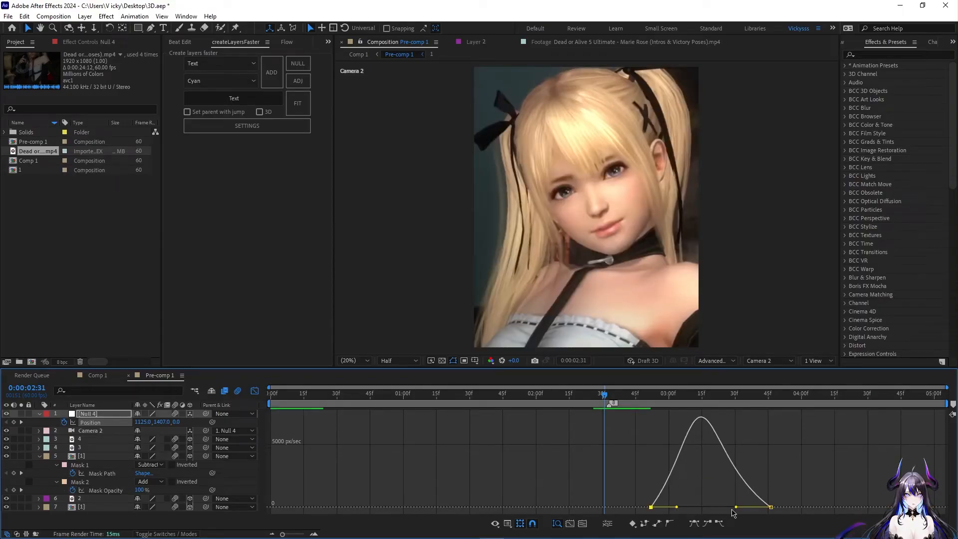
pyautogui.moveTo(736, 508); pyautogui.dragTo(727, 508)
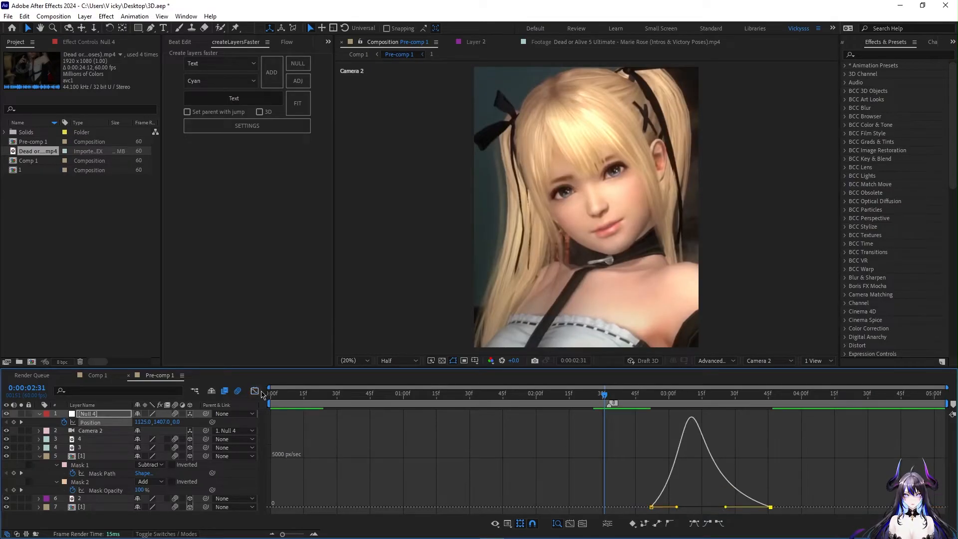
# Return to the keyframe view, move the null's Position keyframes to about 0:00:02:35 and 0:00:04:00, and preview the slower zoom.
pyautogui.click(254, 390)
pyautogui.moveTo(651, 422); pyautogui.dragTo(614, 423)
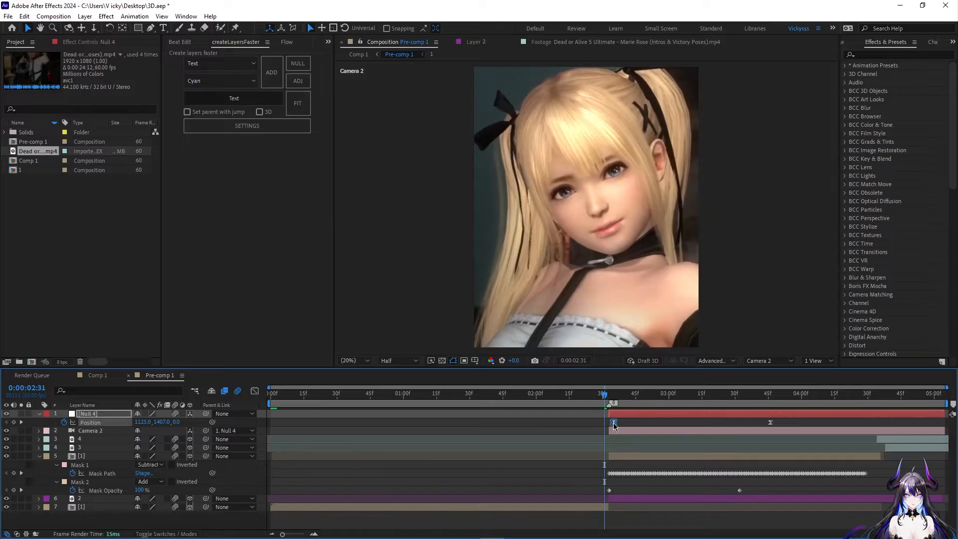
pyautogui.press('space')
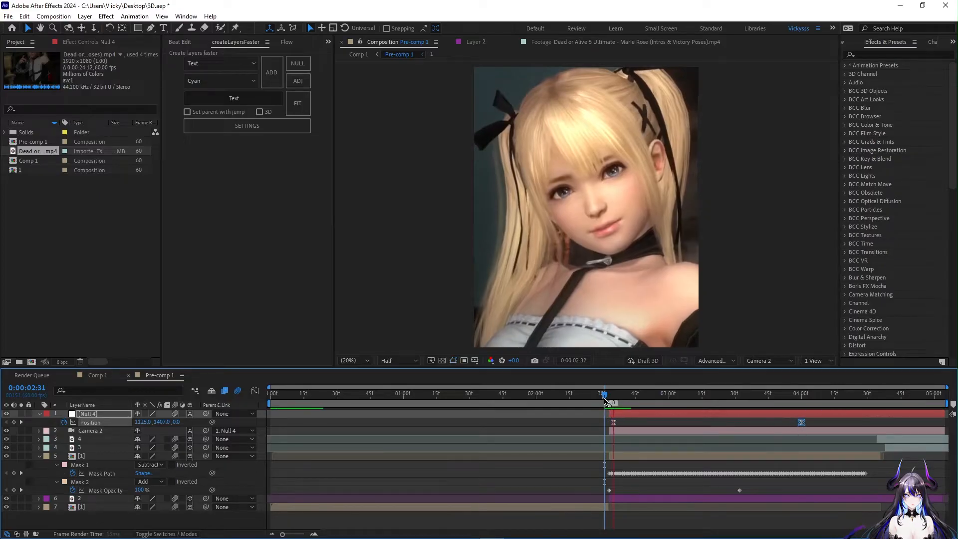
pyautogui.press('space')
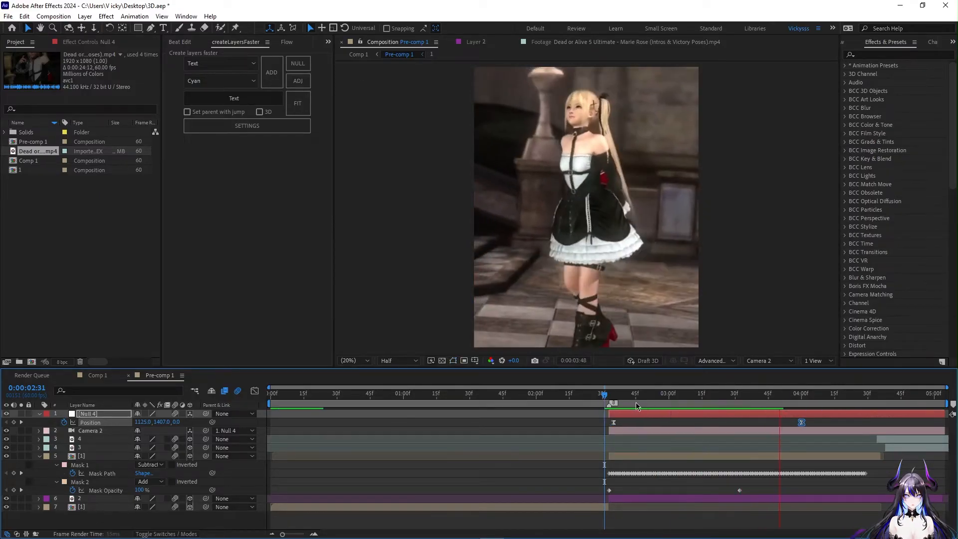
# Slightly lengthen the ease out of the first Position keyframe and into the last on the null's speed curve, and preview the move in keyframe view.
pyautogui.hotkey('shift', 'F3')
pyautogui.moveTo(653, 507); pyautogui.dragTo(658, 506)
pyautogui.moveTo(731, 507); pyautogui.dragTo(727, 506)
pyautogui.moveTo(769, 397); pyautogui.dragTo(613, 414)
pyautogui.press('space')
pyautogui.click(256, 391)
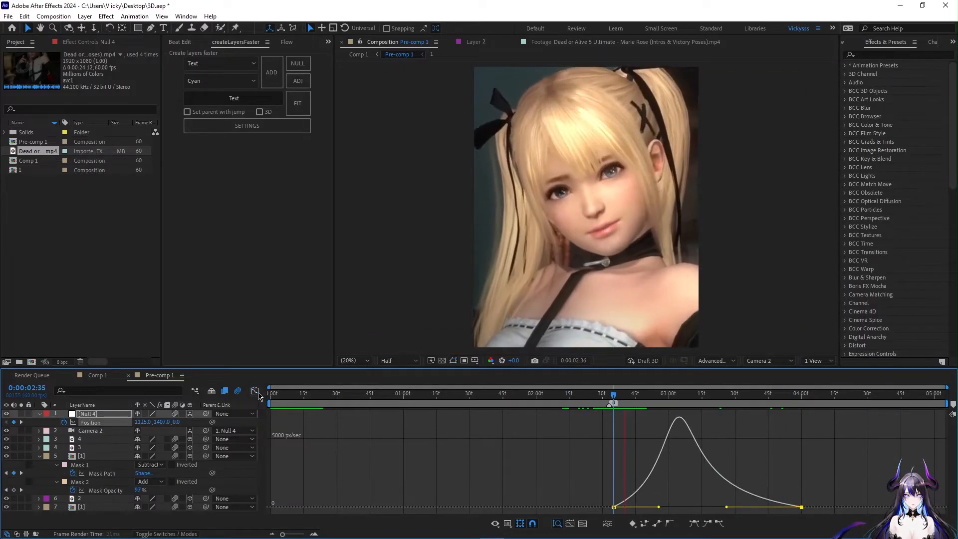
pyautogui.moveTo(609, 397); pyautogui.dragTo(523, 400)
pyautogui.click(523, 399)
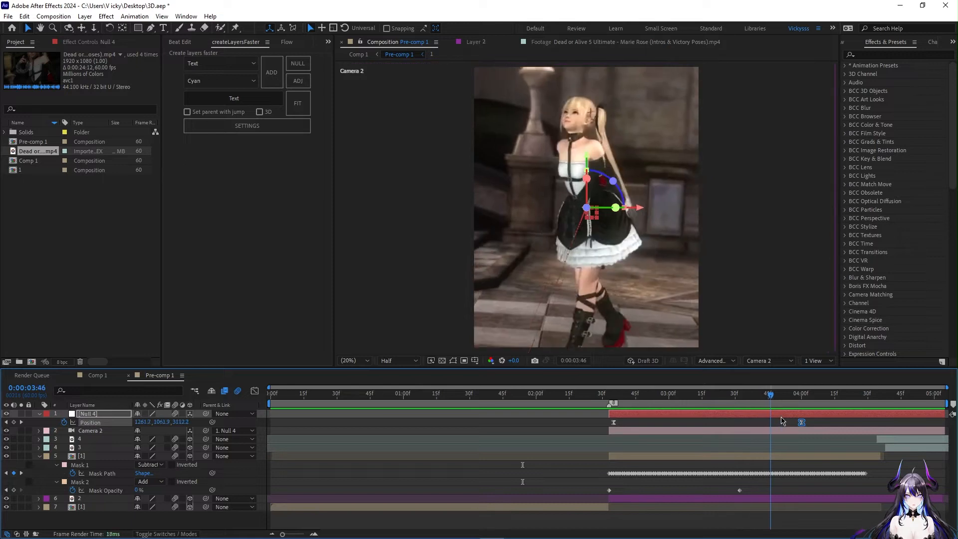
# Go to 0:00:04:13 and nudge layer 2 slightly to the left, checking that its footage covers the frame.
pyautogui.click(668, 402)
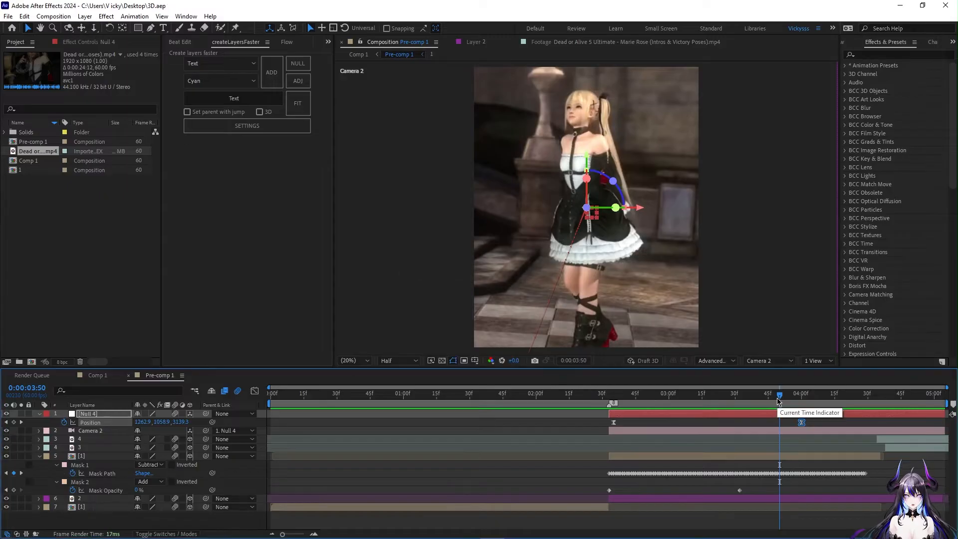
pyautogui.moveTo(784, 399); pyautogui.dragTo(813, 412)
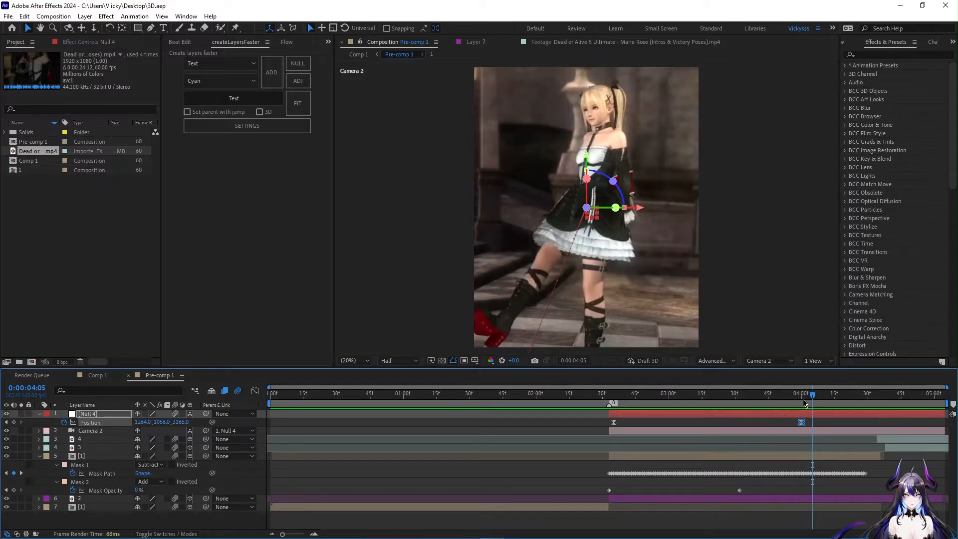
pyautogui.moveTo(794, 399); pyautogui.dragTo(830, 399)
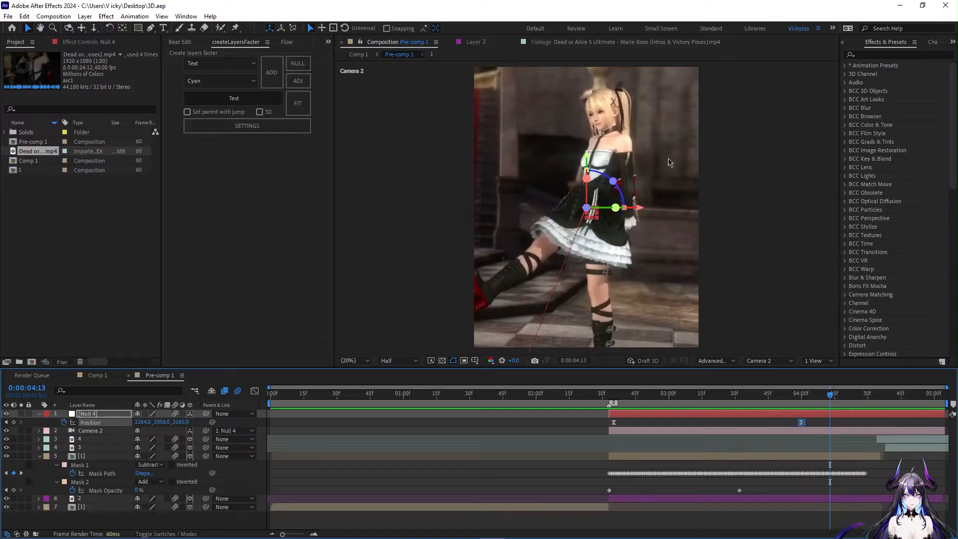
pyautogui.moveTo(639, 131); pyautogui.dragTo(627, 129)
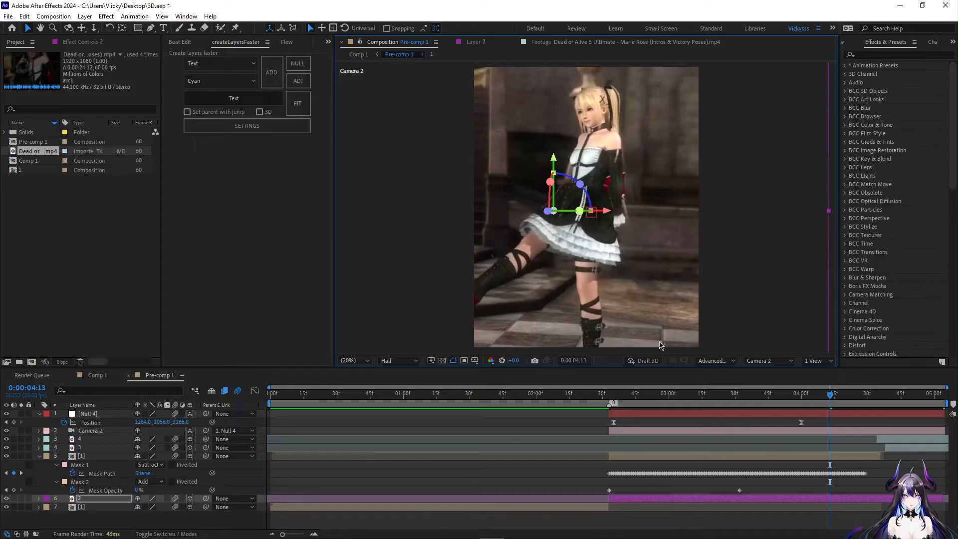
pyautogui.scroll(-1, 611, 309)
pyautogui.scroll(1, 598, 264)
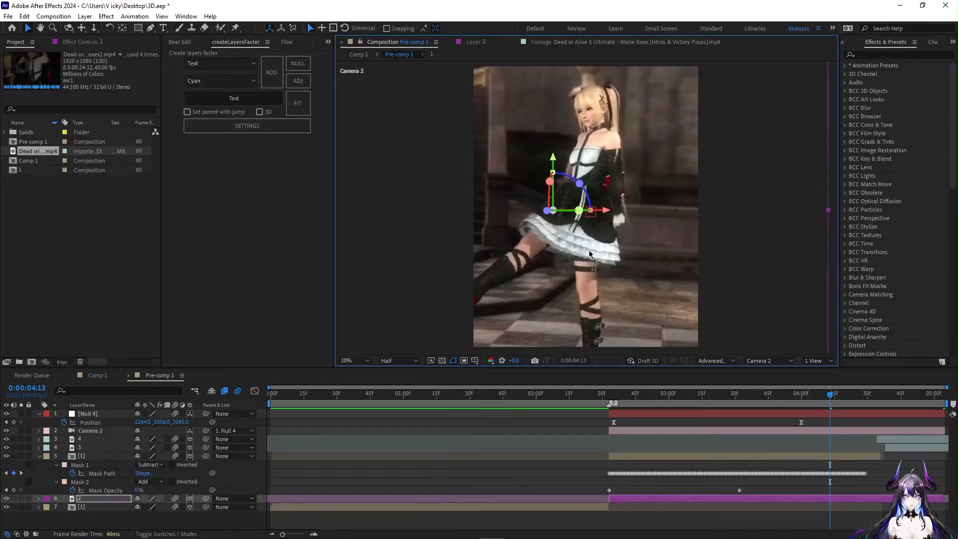
pyautogui.scroll(-2, 593, 325)
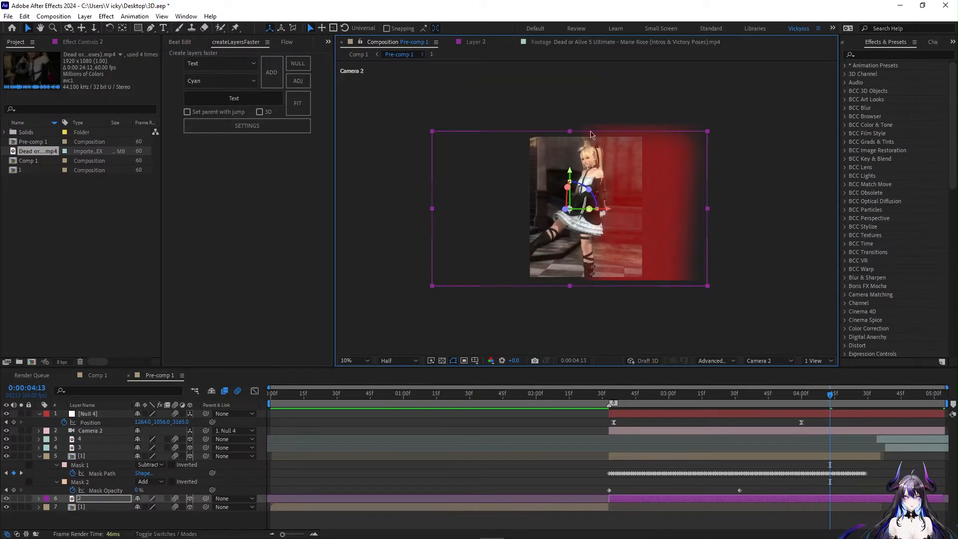
pyautogui.scroll(2, 589, 159)
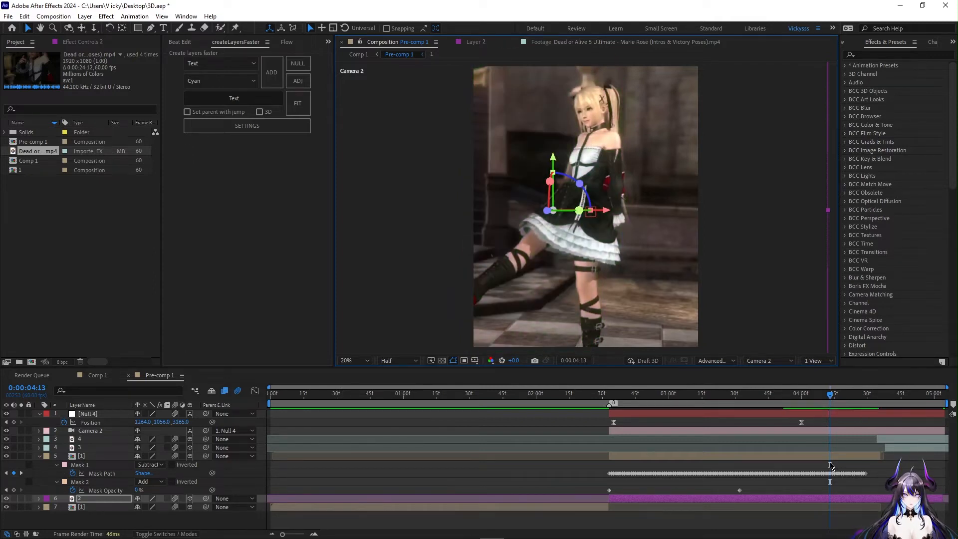
# At 0:00:03:51, start a Pen mask on layer 2 from the frame's upper edge, tracing the back of the head, hair bow and upper ponytail.
pyautogui.moveTo(818, 401); pyautogui.dragTo(796, 399)
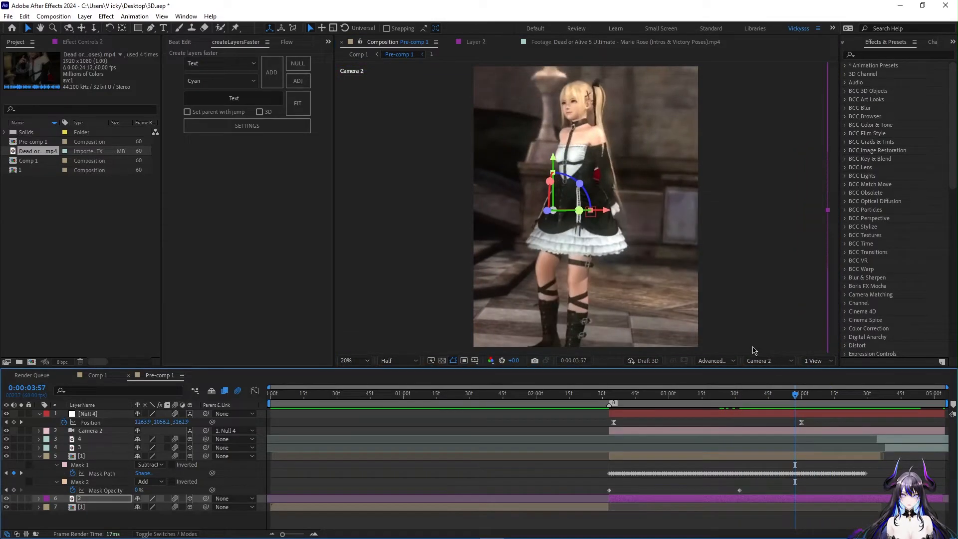
pyautogui.moveTo(799, 405); pyautogui.dragTo(781, 398)
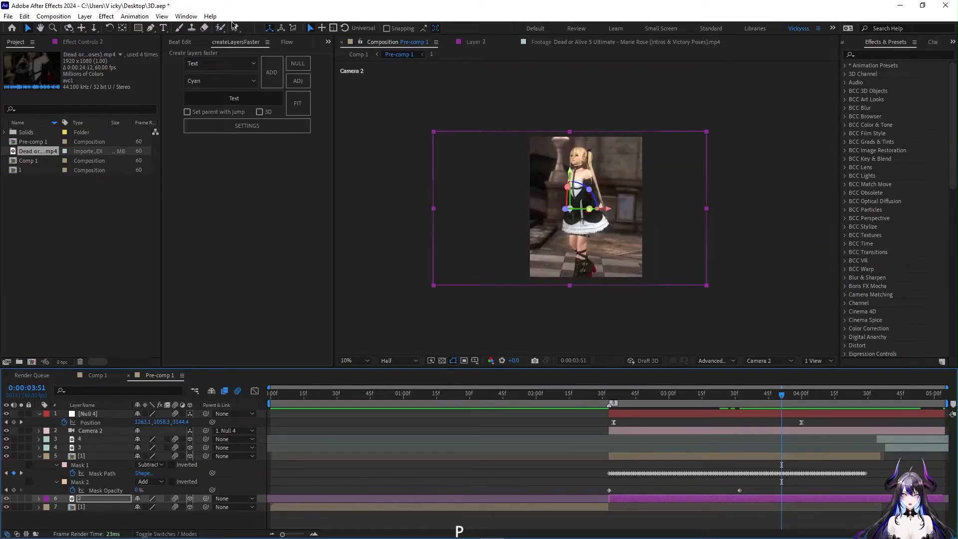
pyautogui.click(150, 28)
pyautogui.press('.')
pyautogui.press(',')
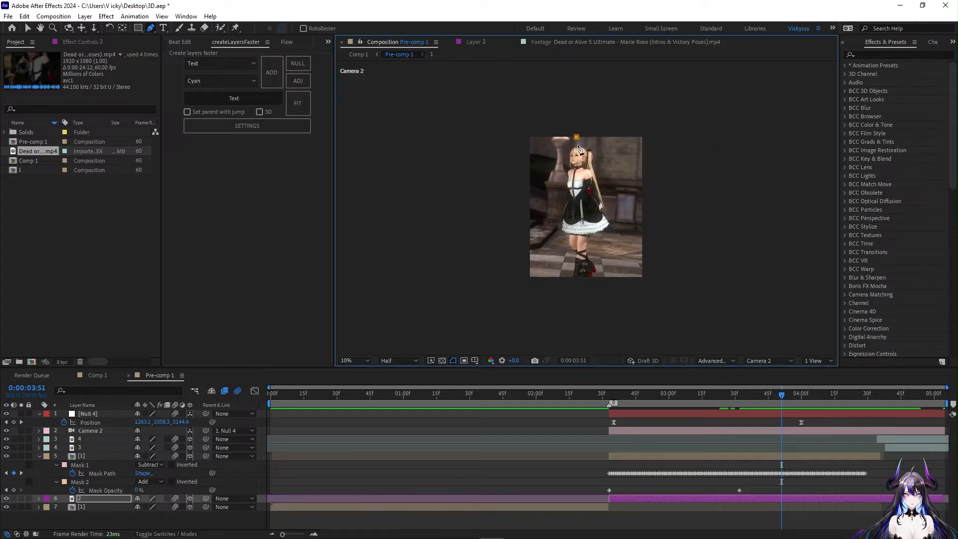
pyautogui.scroll(3, 579, 149)
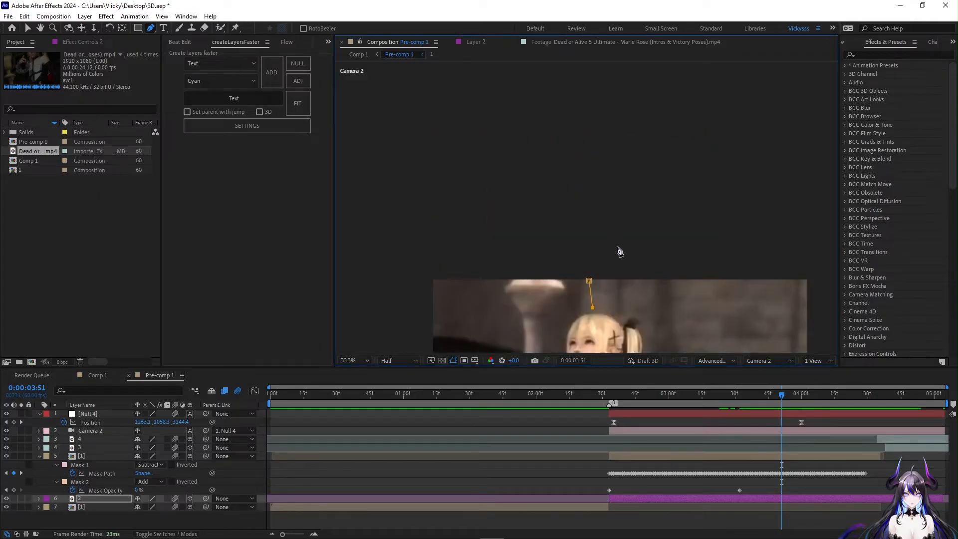
pyautogui.press('space')
pyautogui.moveTo(591, 309); pyautogui.dragTo(572, 172)
pyautogui.click(570, 162)
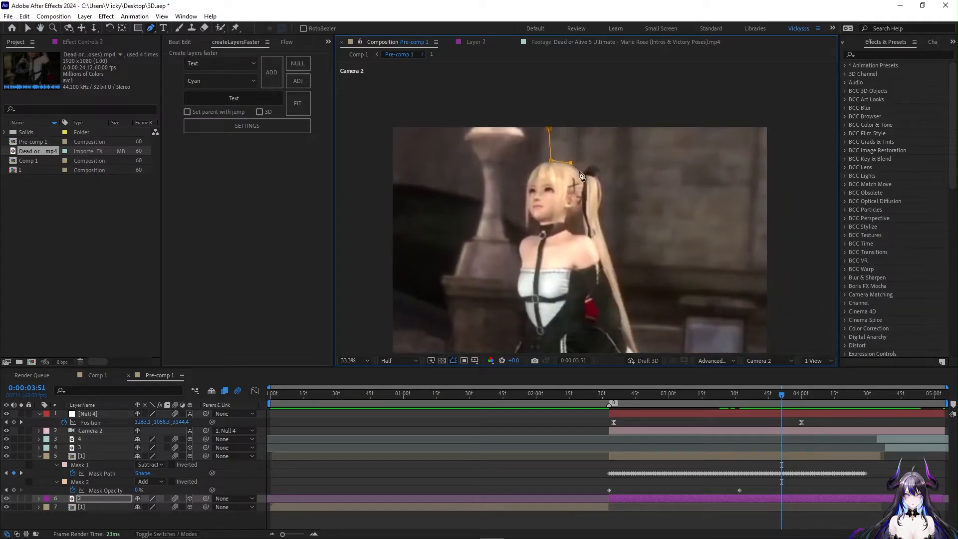
pyautogui.click(585, 170)
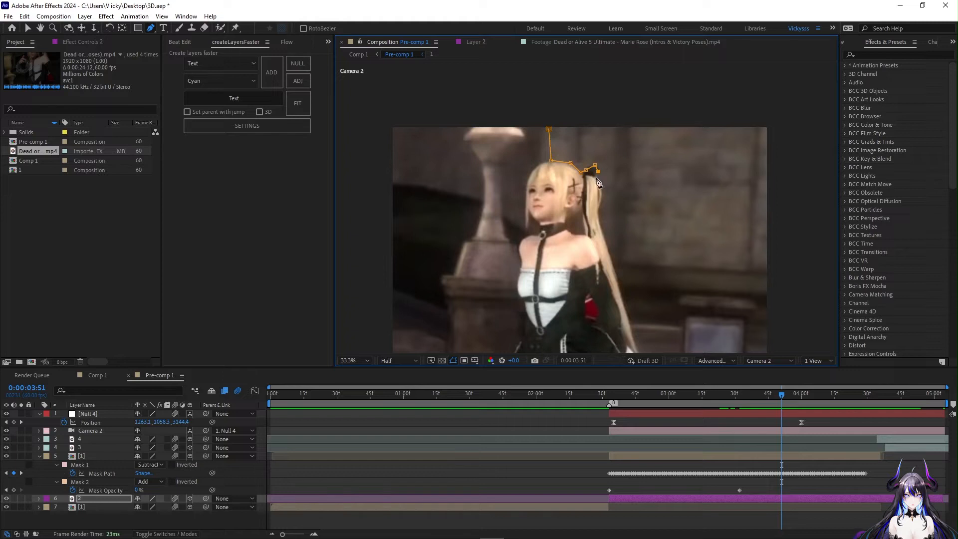
pyautogui.click(602, 198)
# Continue the mask path down the ponytail's outer edge to the hand at the skirt.
pyautogui.moveTo(596, 245); pyautogui.dragTo(571, 174)
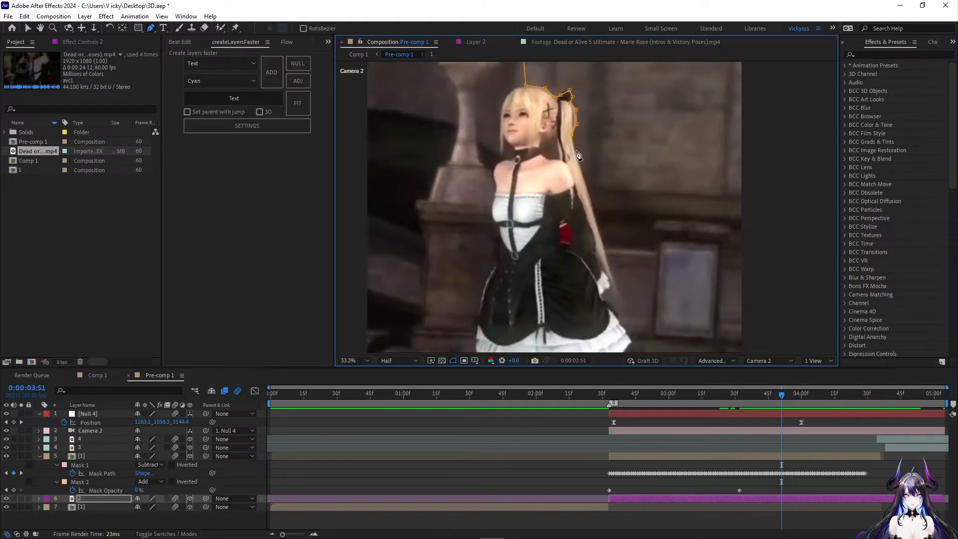
pyautogui.click(606, 255)
pyautogui.click(617, 288)
pyautogui.click(609, 287)
pyautogui.click(601, 293)
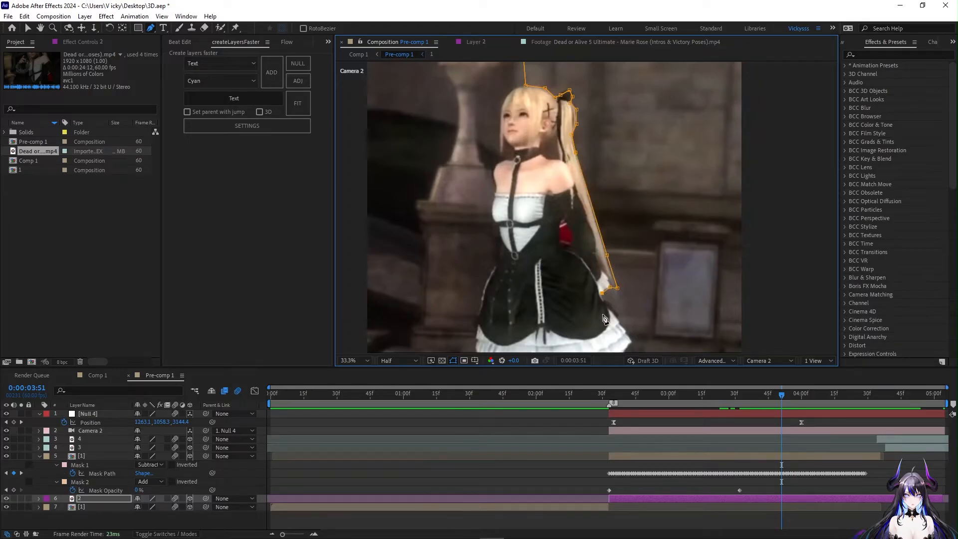
# Trace the mask path around the outer side and ruffled hem of the skirt to the leg.
pyautogui.moveTo(602, 318); pyautogui.dragTo(568, 219)
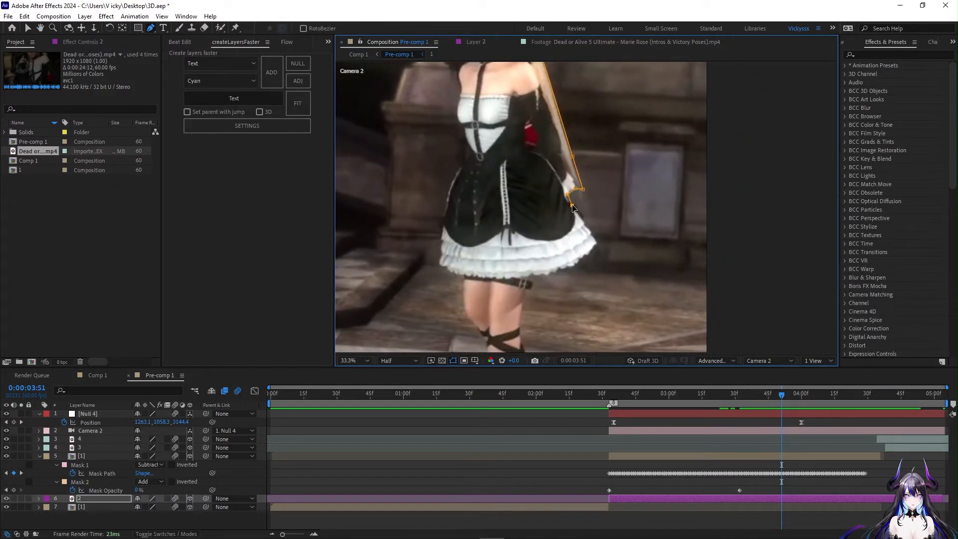
pyautogui.click(584, 220)
pyautogui.click(597, 240)
pyautogui.click(588, 253)
pyautogui.click(572, 267)
pyautogui.click(555, 271)
pyautogui.click(532, 277)
# Trace the mask path down the leg and around the boot's heel to the frame's lower edge.
pyautogui.moveTo(532, 289); pyautogui.dragTo(530, 204)
pyautogui.click(529, 206)
pyautogui.click(522, 206)
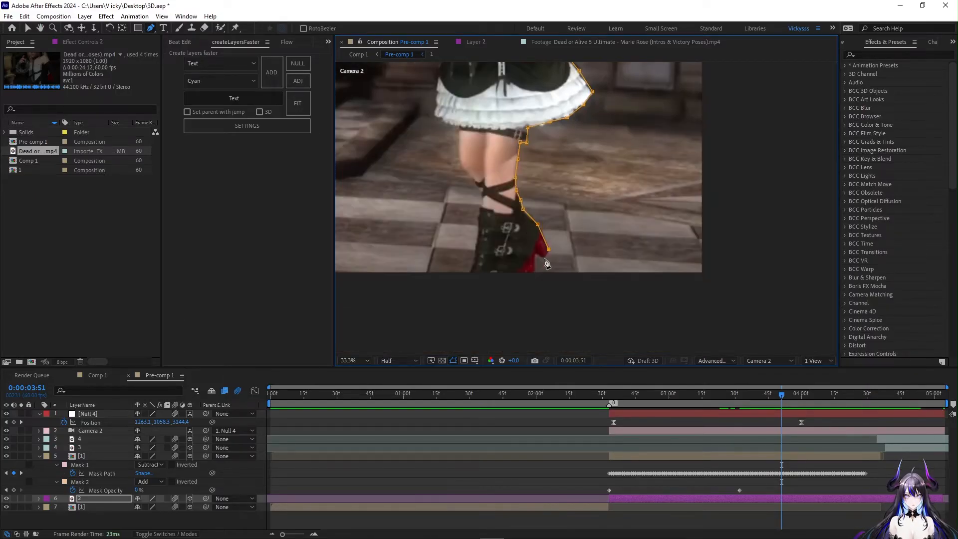
pyautogui.click(543, 256)
pyautogui.click(535, 254)
pyautogui.click(535, 273)
# Route the mask path outside the frame around the background beside the character and close it at its starting point.
pyautogui.click(711, 270)
pyautogui.click(727, 121)
pyautogui.moveTo(718, 104); pyautogui.dragTo(711, 225)
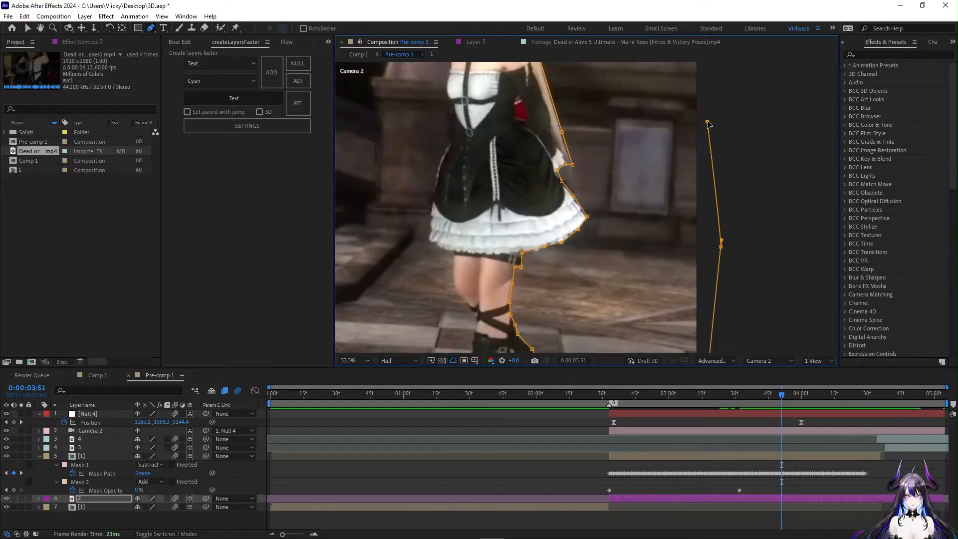
pyautogui.click(706, 118)
pyautogui.scroll(-1, 706, 118)
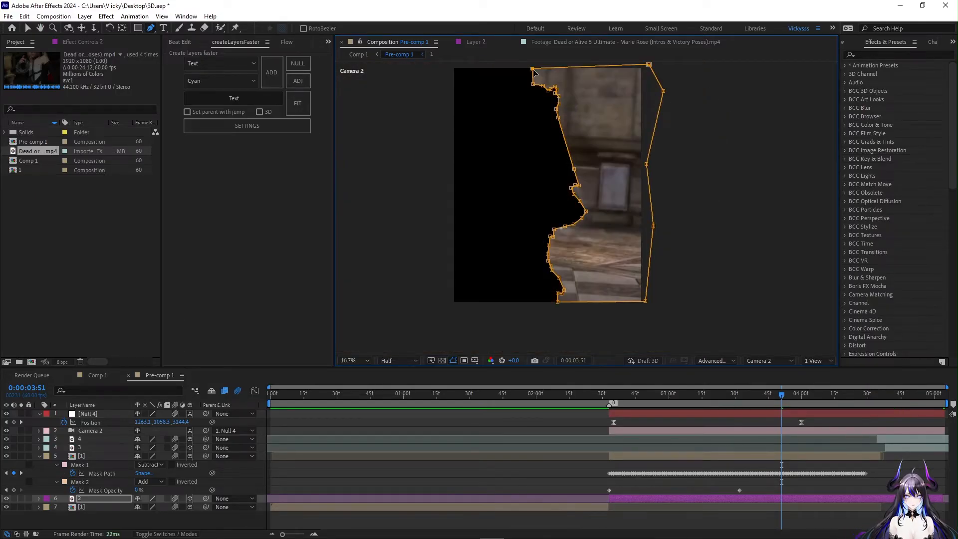
# Set the feather of layer 2's Mask 1 to 28 pixels.
pyautogui.click(792, 456)
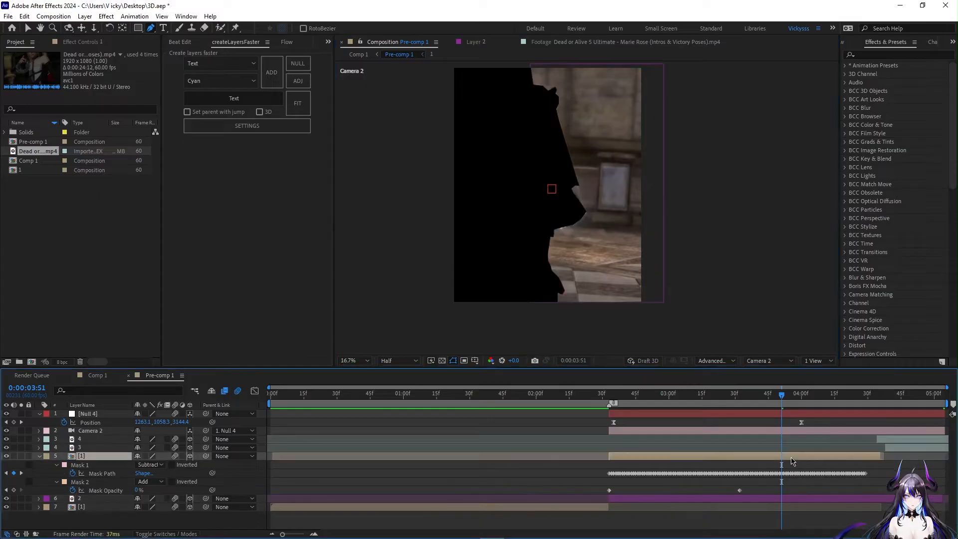
pyautogui.click(782, 499)
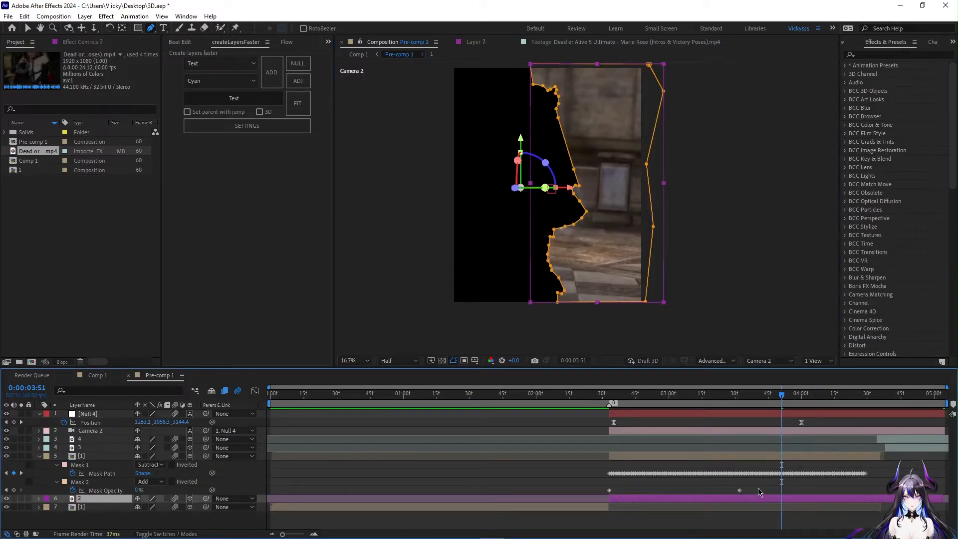
pyautogui.press('f')
pyautogui.moveTo(159, 515); pyautogui.dragTo(455, 526)
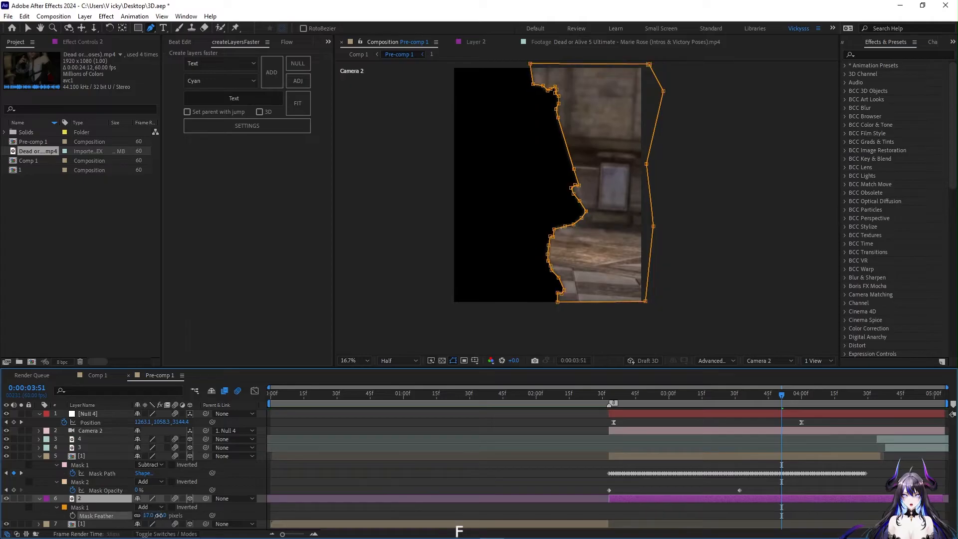
pyautogui.click(664, 515)
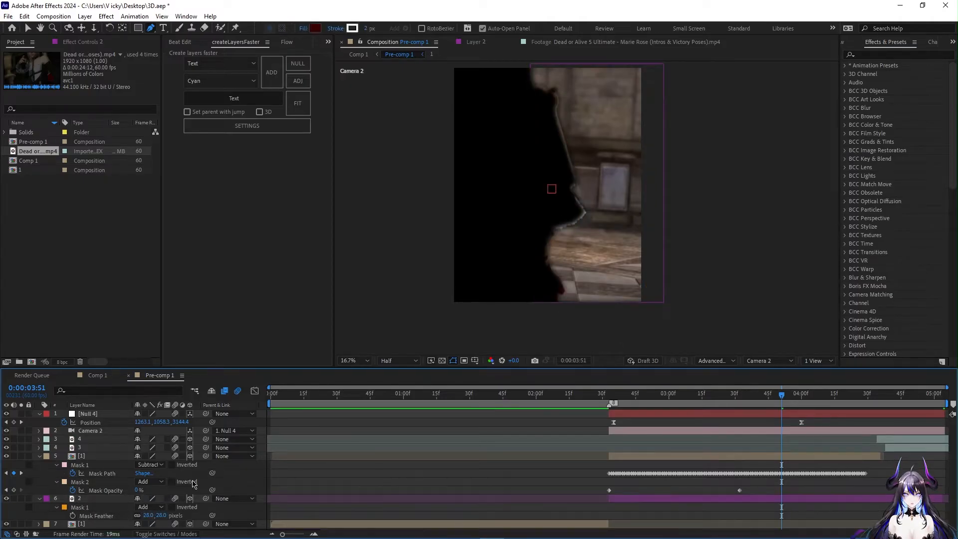
# Try a feather of 14 pixels on layer 2's Mask 1, and undo the change.
pyautogui.moveTo(146, 515); pyautogui.dragTo(138, 516)
pyautogui.click(404, 513)
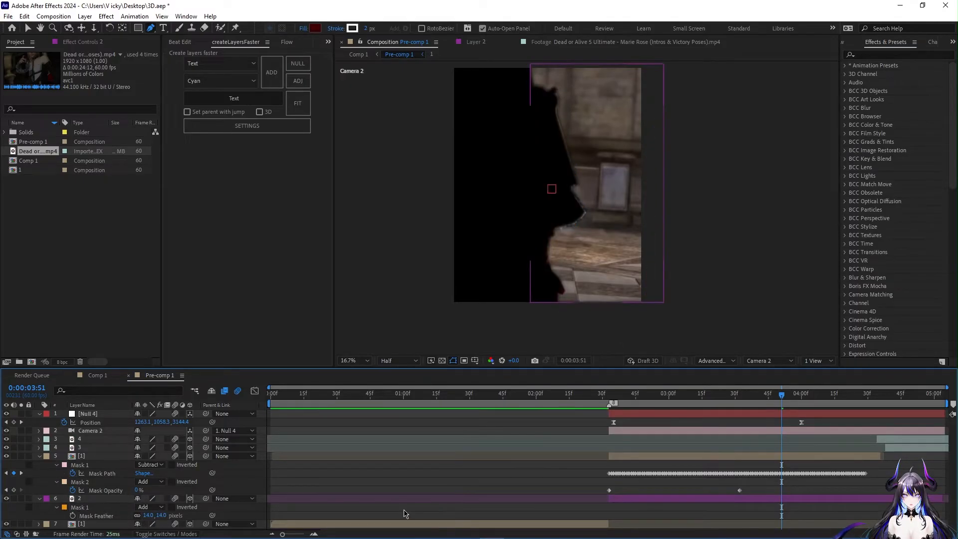
pyautogui.click(632, 498)
pyautogui.hotkey('ctrl', 'z')
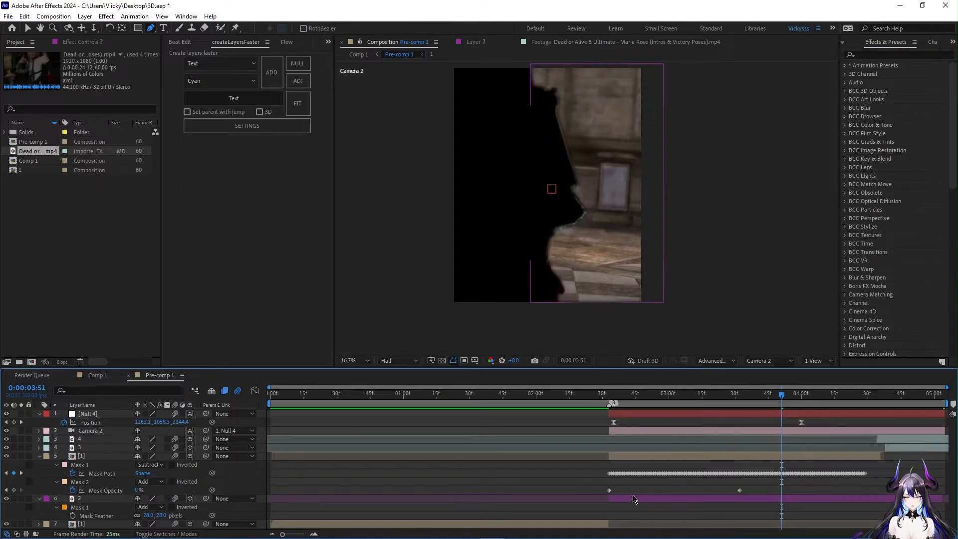
# Reveal Mask 1 and its path on layer 2, and add a new full-layer mask to the layer.
pyautogui.click(643, 500)
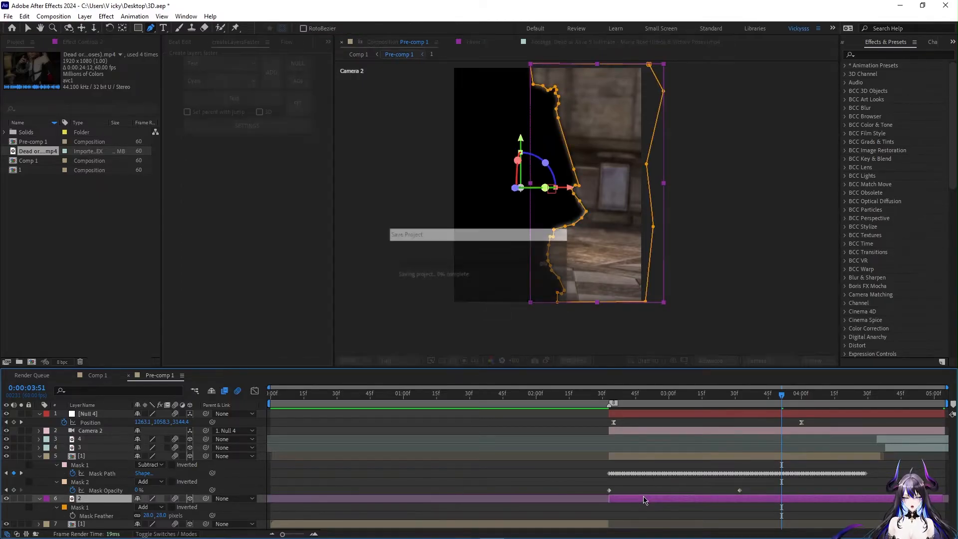
pyautogui.press('f')
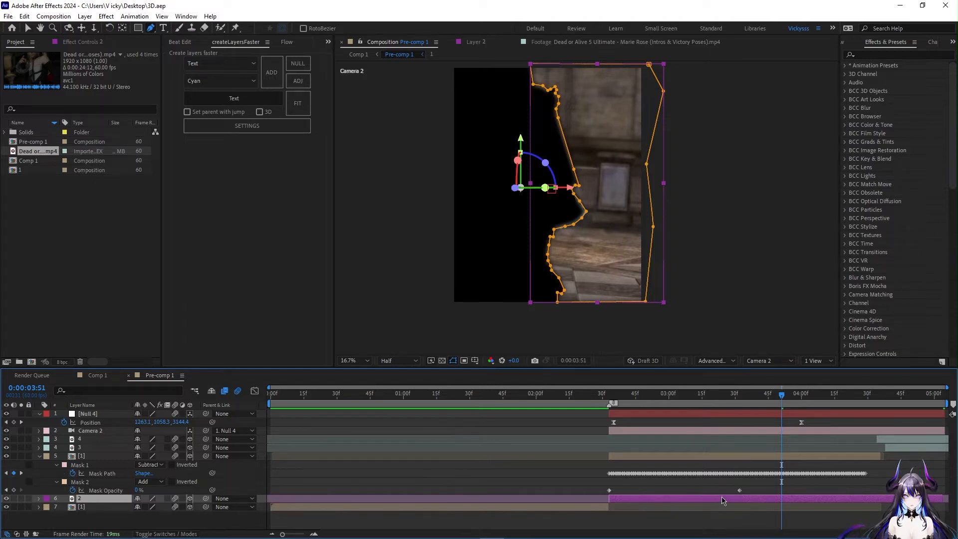
pyautogui.press('m')
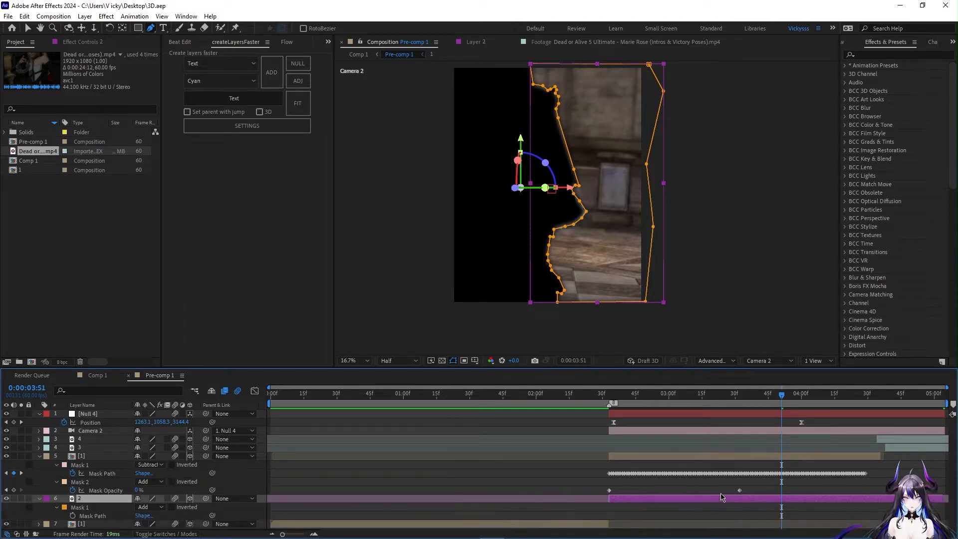
pyautogui.click(99, 510)
pyautogui.hotkey('ctrl', 'shift', 'n')
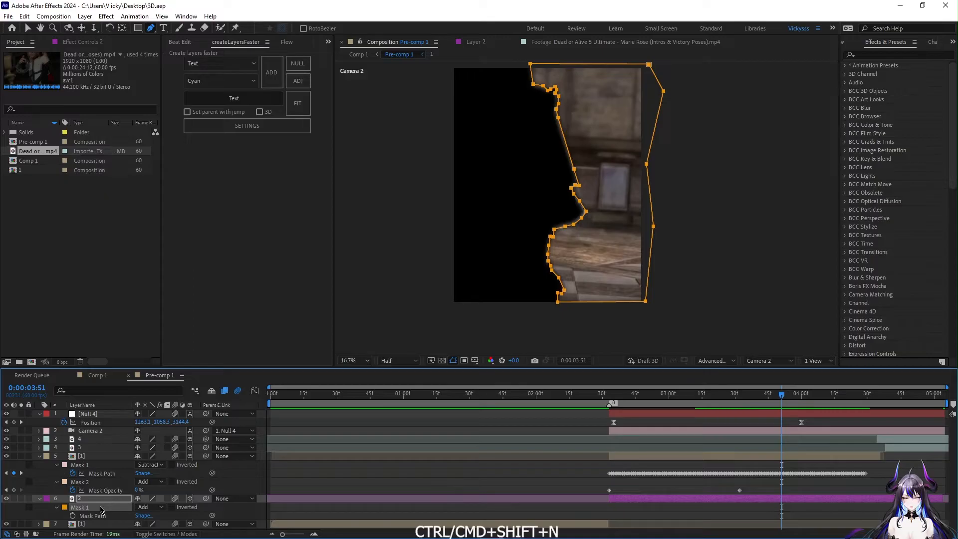
pyautogui.hotkey('ctrl', 'shift', 'n')
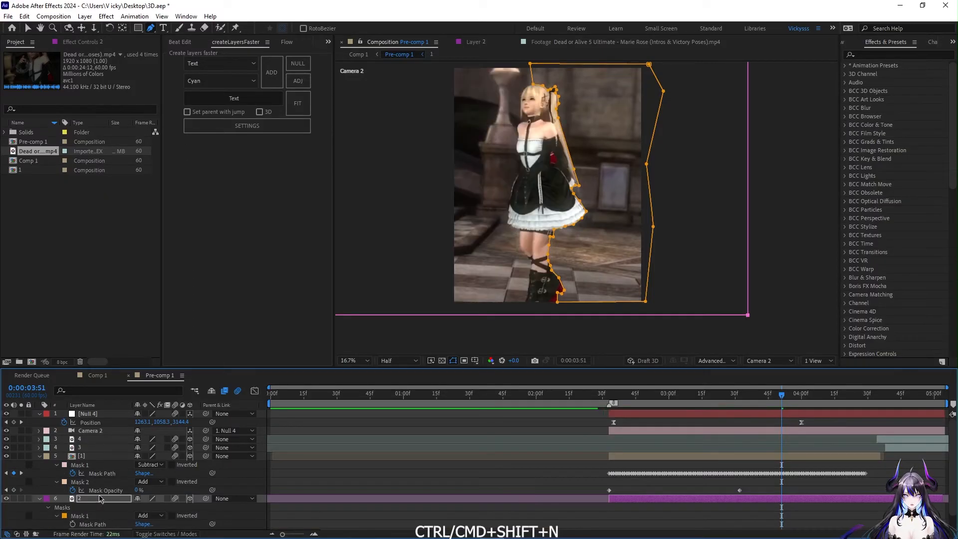
# Set the mode of layer 2's Mask 1 to Subtract.
pyautogui.scroll(-1, 100, 502)
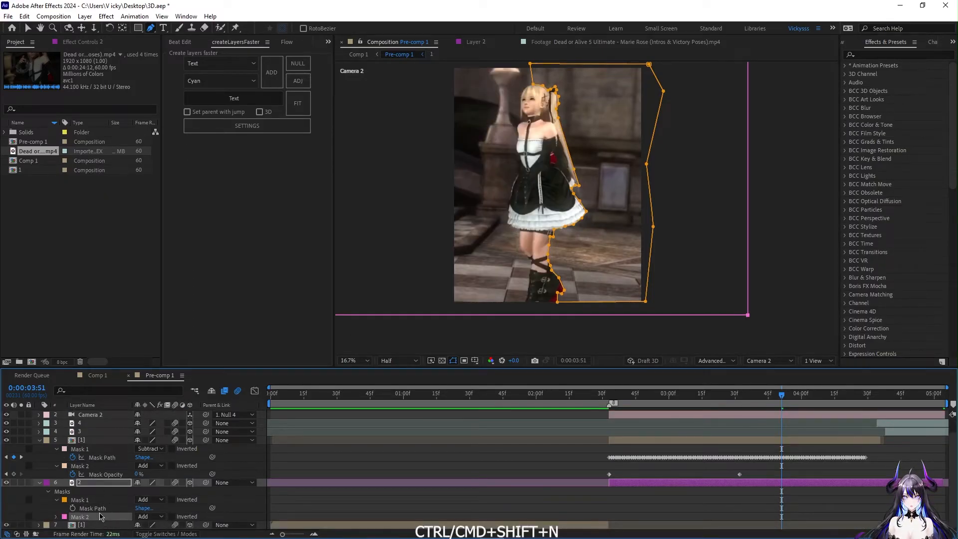
pyautogui.click(145, 499)
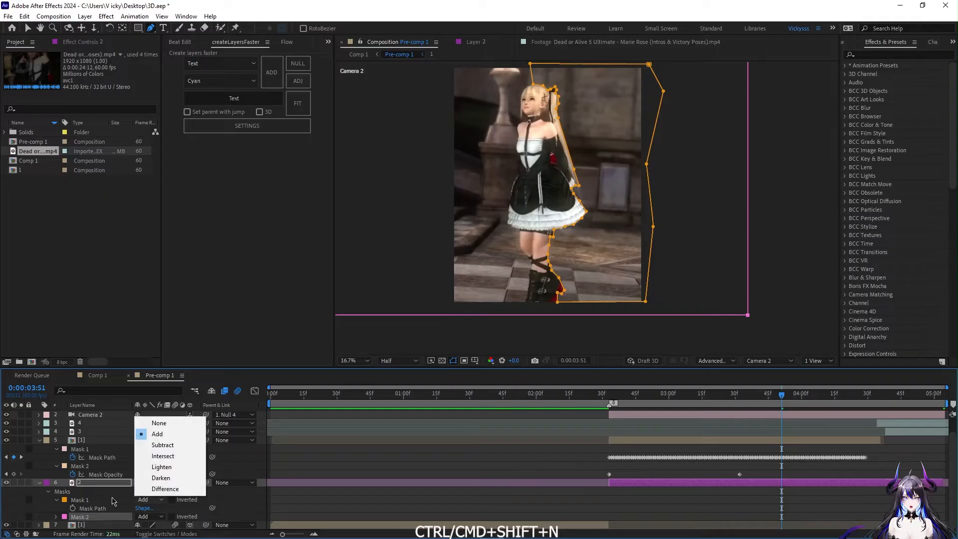
pyautogui.click(171, 449)
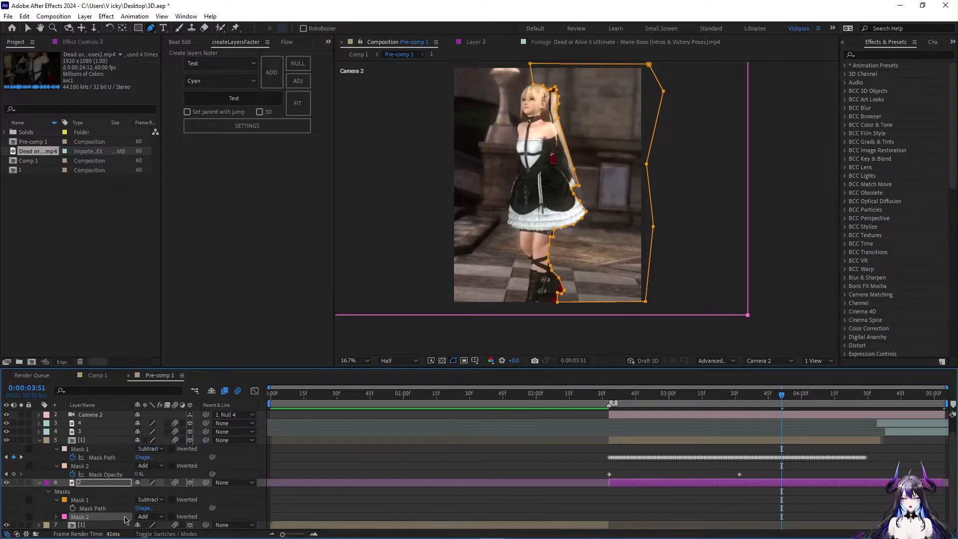
# Try lowering the opacity of layer 2's Mask 2 to 3%, and restore it to 100%.
pyautogui.press('m')
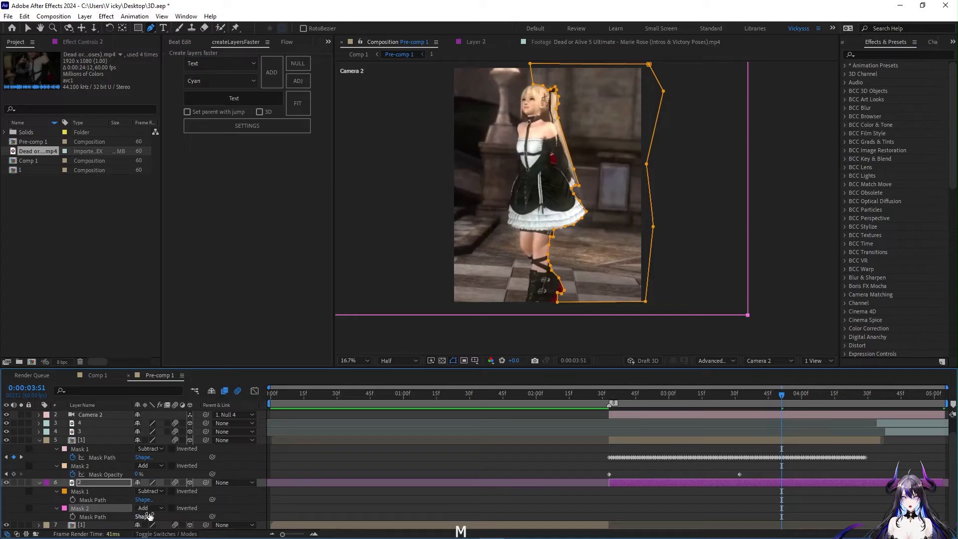
pyautogui.click(57, 508)
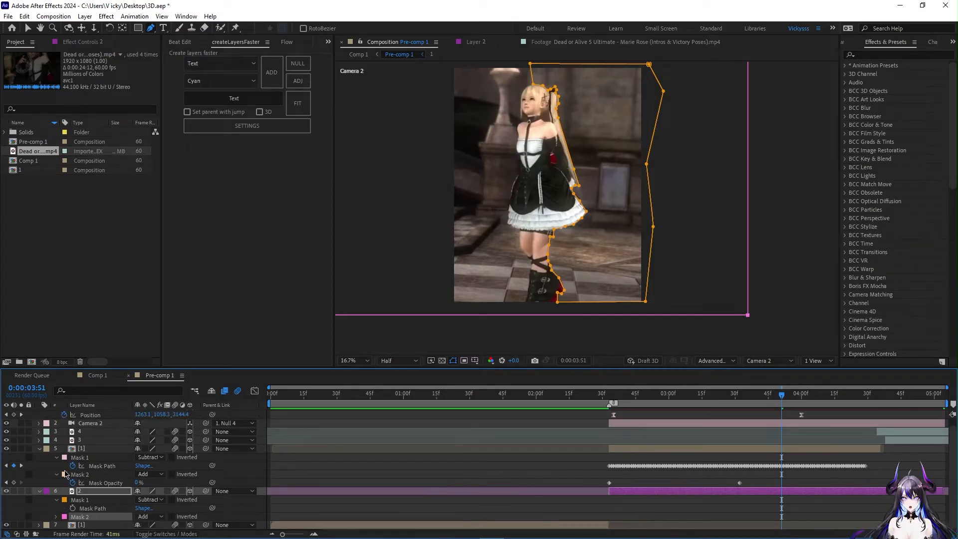
pyautogui.click(56, 516)
pyautogui.moveTo(139, 508); pyautogui.dragTo(71, 512)
pyautogui.click(368, 486)
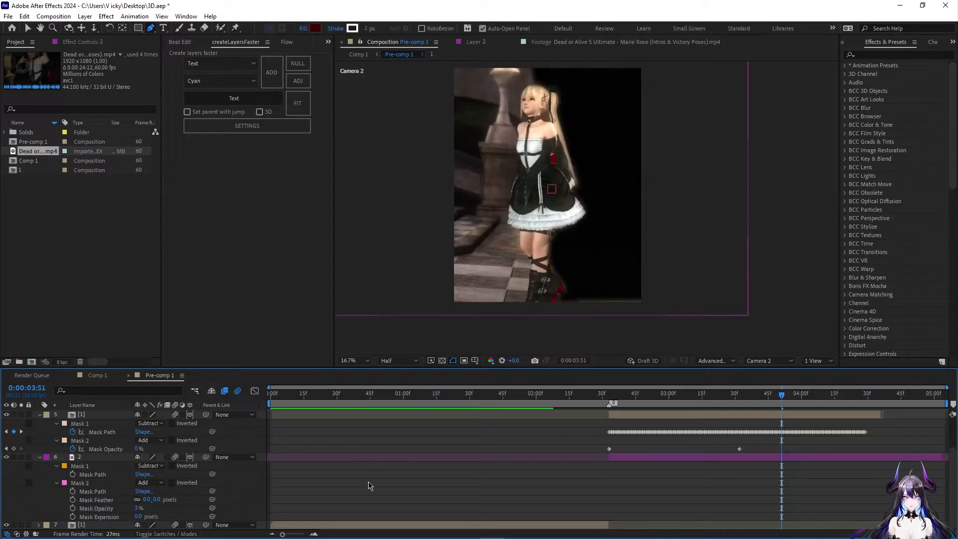
pyautogui.press('v')
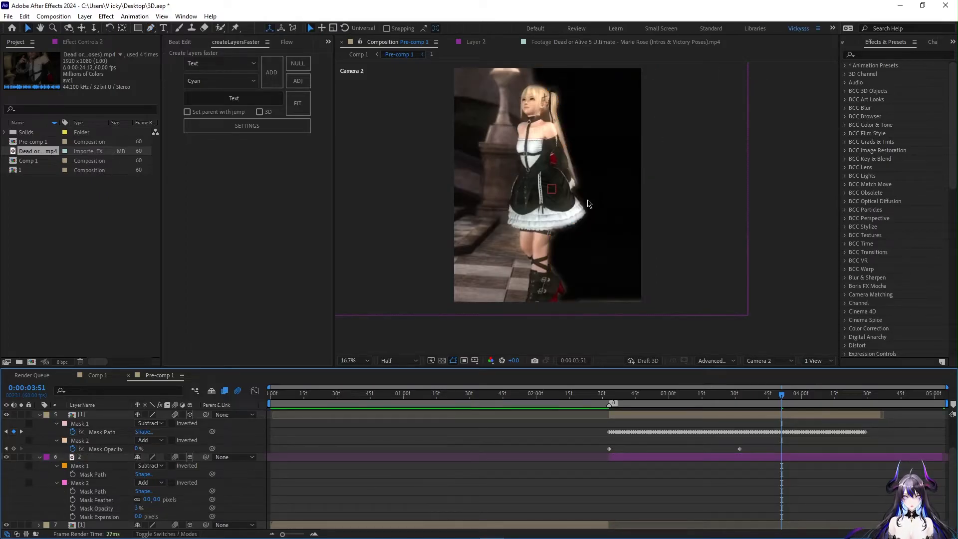
pyautogui.moveTo(136, 508); pyautogui.dragTo(210, 506)
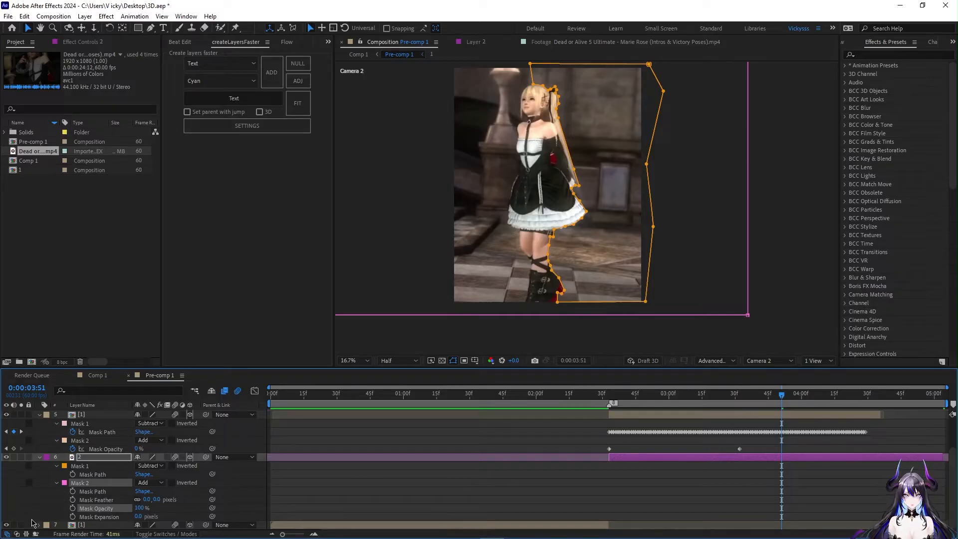
# Select layer 2's Mask 1, move the playhead to 0:00:03:32, and inspect its path around the character.
pyautogui.click(108, 466)
pyautogui.moveTo(787, 397); pyautogui.dragTo(741, 405)
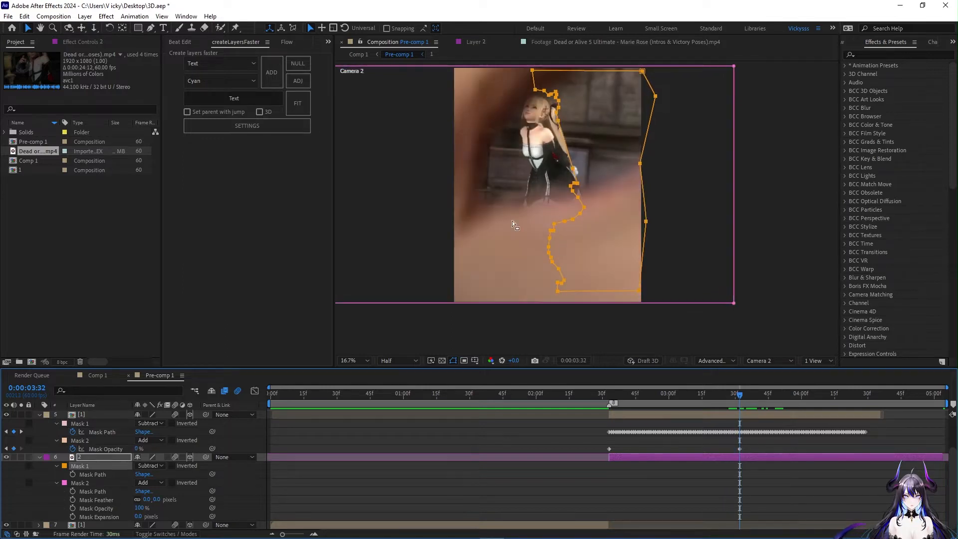
pyautogui.scroll(3, 539, 157)
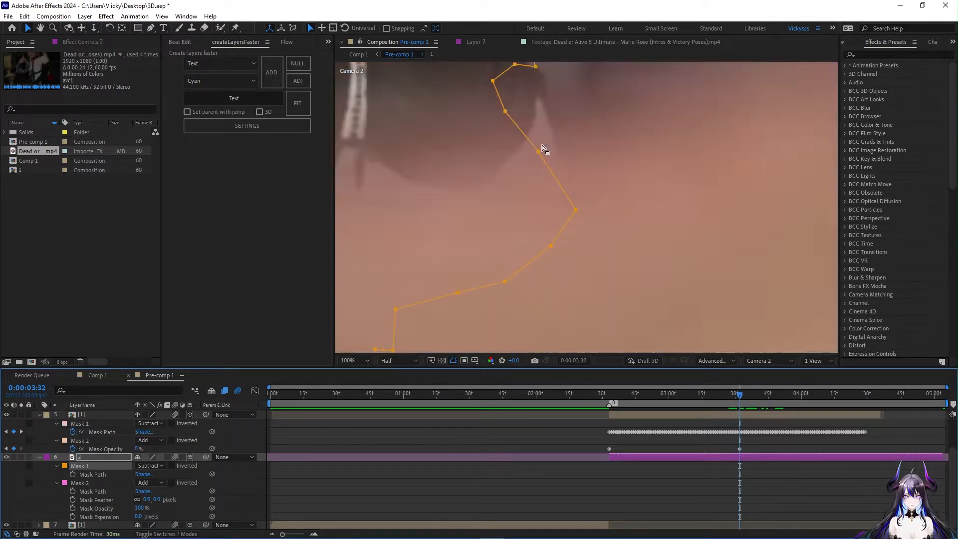
pyautogui.scroll(-2, 541, 150)
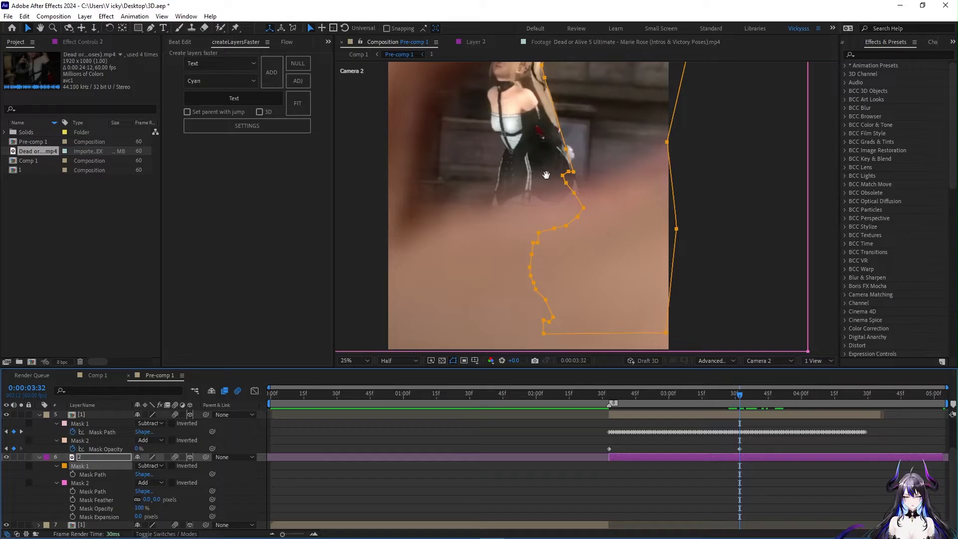
pyautogui.moveTo(546, 174); pyautogui.dragTo(579, 285)
# Try to shift the whole Mask 1 path of layer 2 slightly near the hair, and undo the move.
pyautogui.press('g')
pyautogui.moveTo(581, 161); pyautogui.dragTo(579, 165)
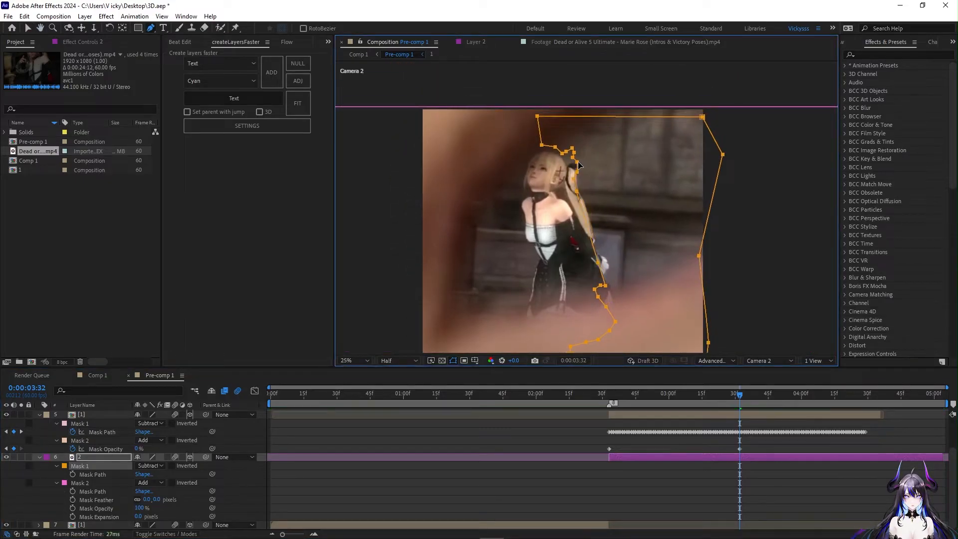
pyautogui.click(722, 482)
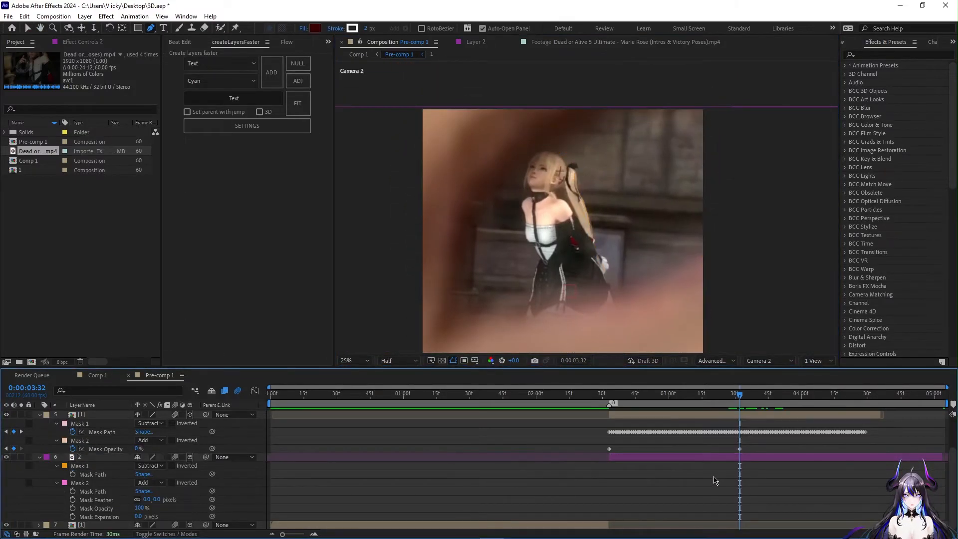
pyautogui.click(90, 474)
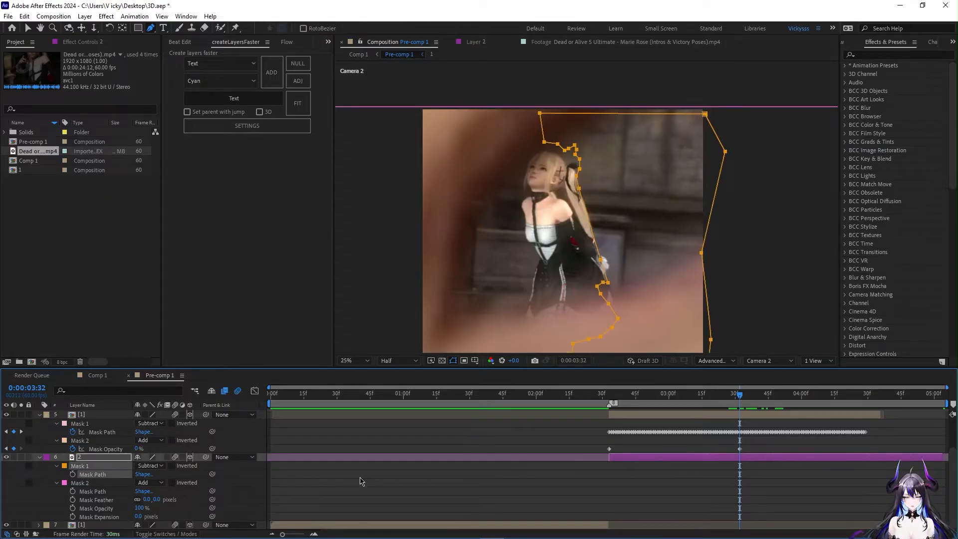
pyautogui.click(403, 480)
# Reveal all mask properties of layer 2 and start keyframing Mask 1's path at 0:00:03:32.
pyautogui.click(732, 457)
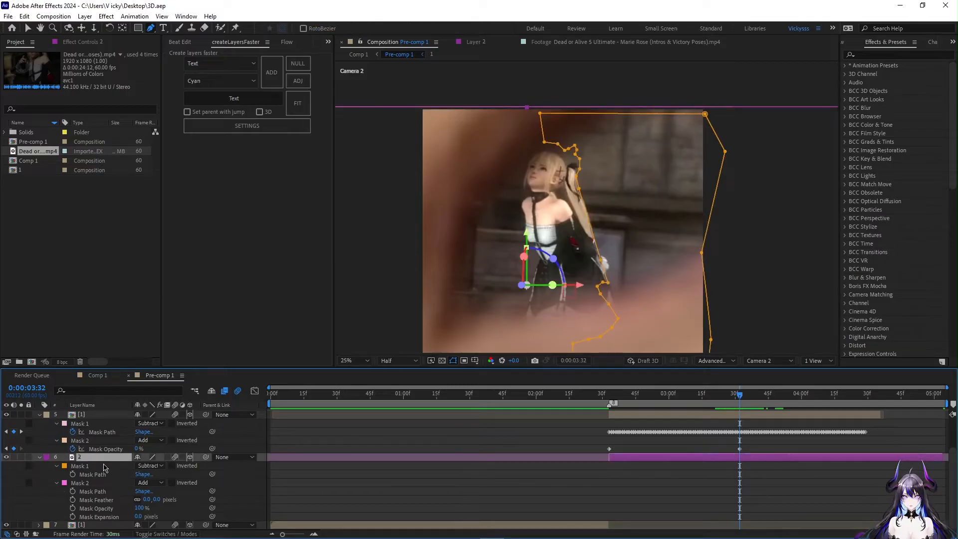
pyautogui.press('m')
pyautogui.press('m')
pyautogui.scroll(2, 397, 322)
pyautogui.scroll(-1, 375, 337)
pyautogui.click(365, 360)
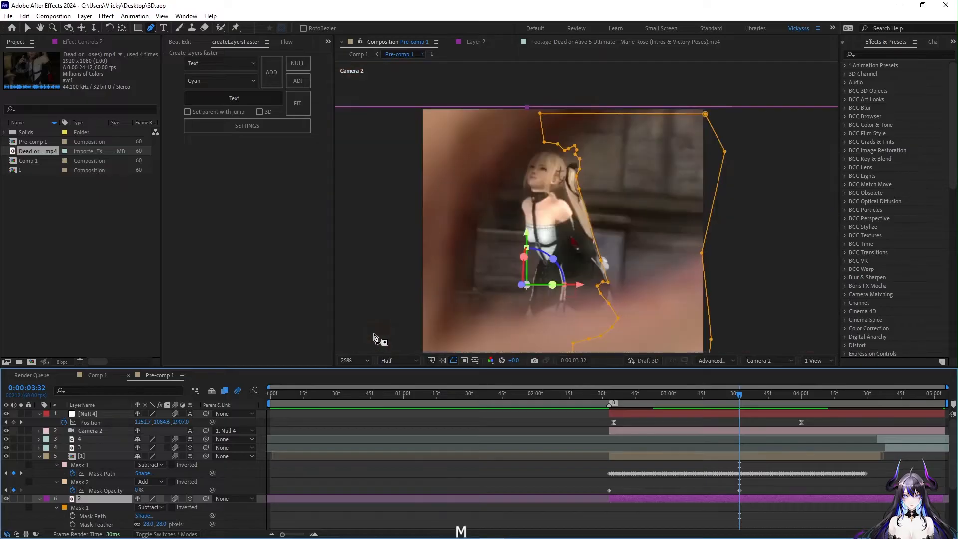
pyautogui.click(376, 199)
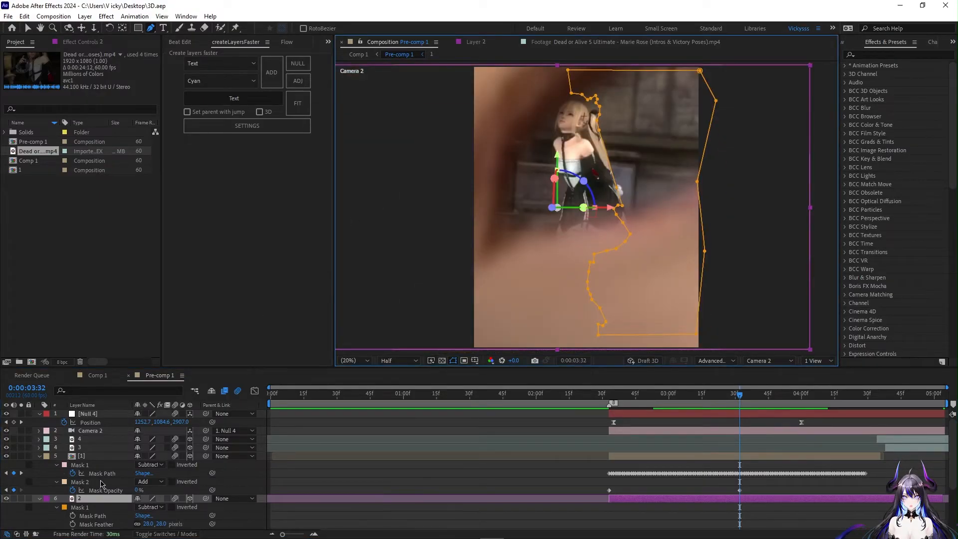
pyautogui.scroll(-1, 104, 487)
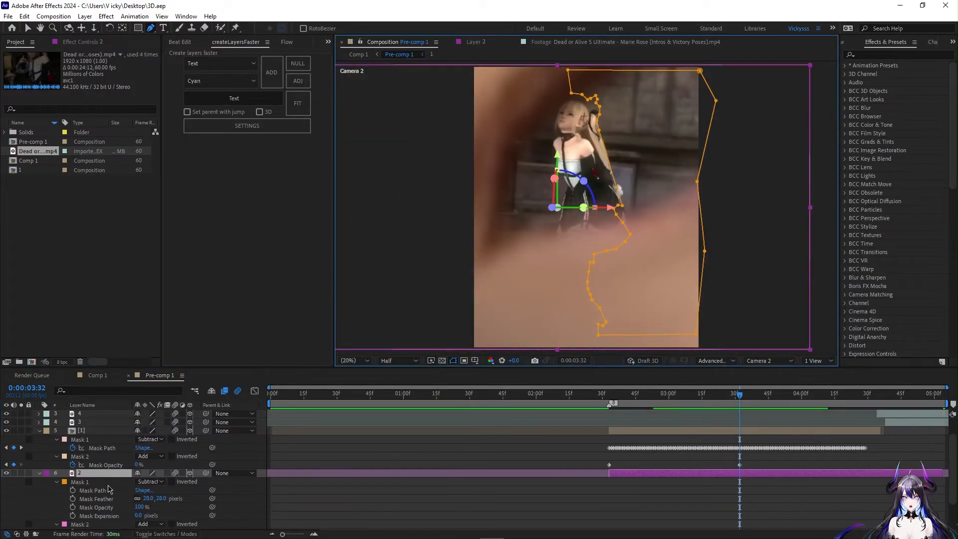
pyautogui.click(73, 491)
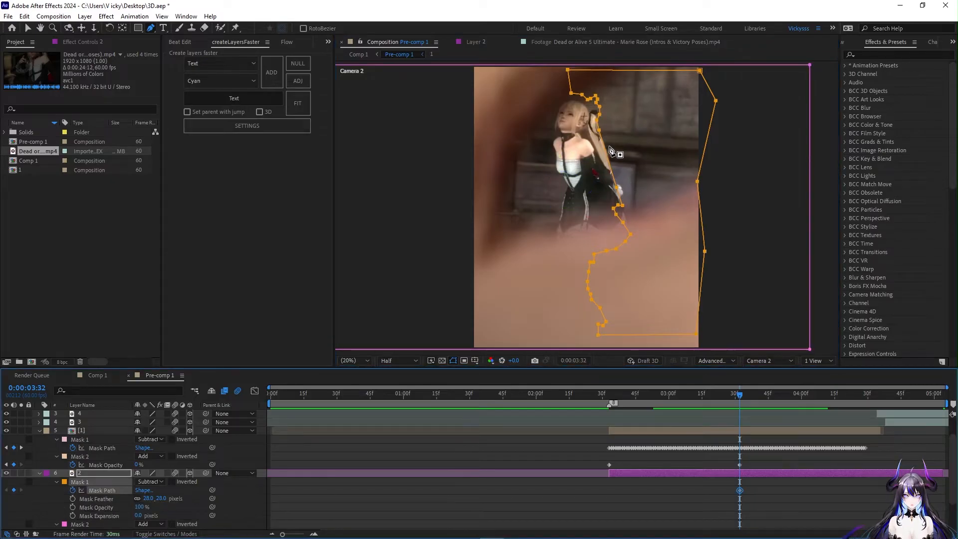
# Compare Mask 1's path at 0:00:03:34 and 0:00:03:32, try shifting the whole path down slightly, and undo the shift.
pyautogui.press('v')
pyautogui.scroll(2, 602, 133)
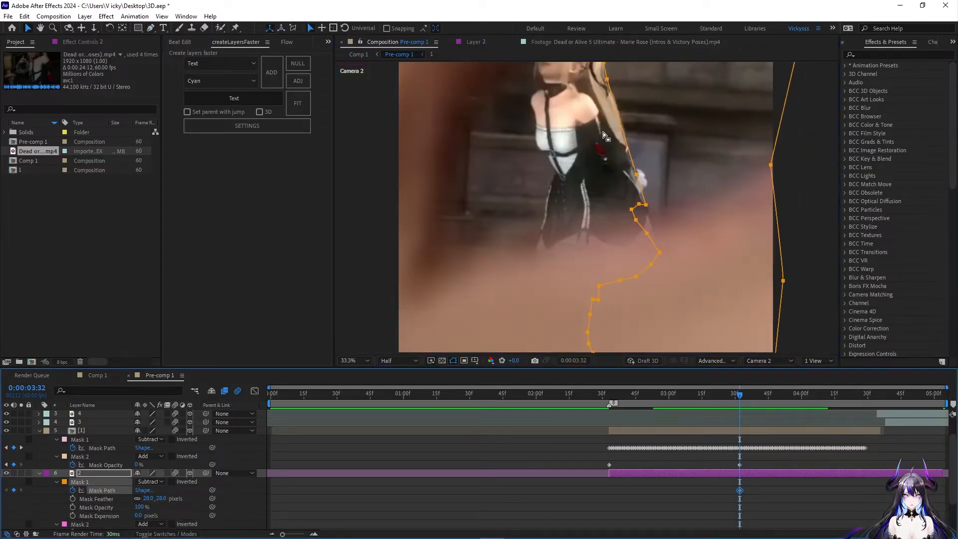
pyautogui.click(746, 403)
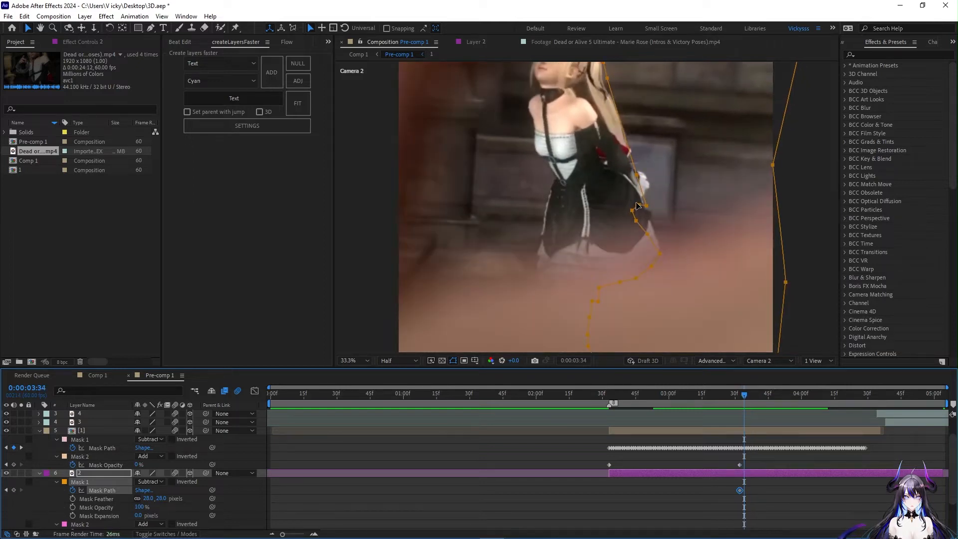
pyautogui.click(739, 394)
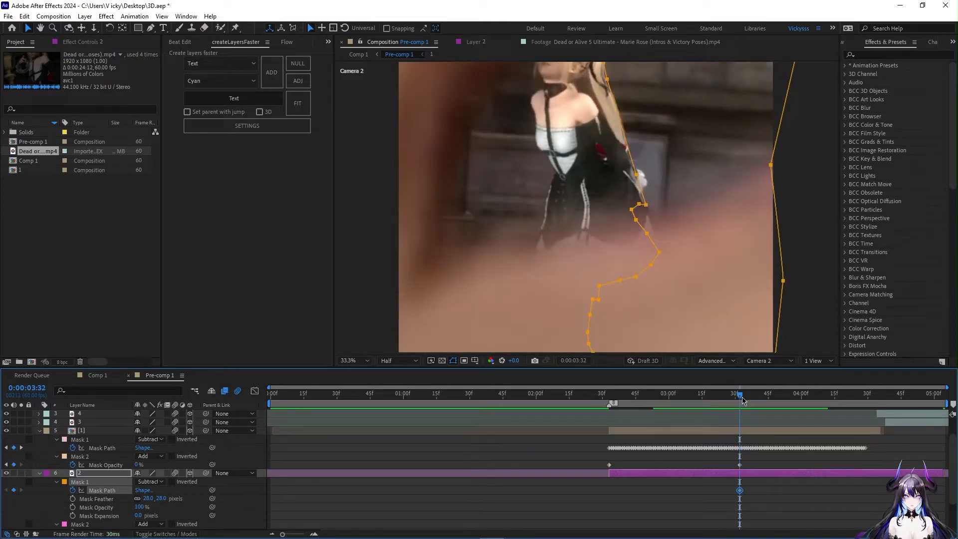
pyautogui.moveTo(658, 289); pyautogui.dragTo(692, 385)
pyautogui.press('v')
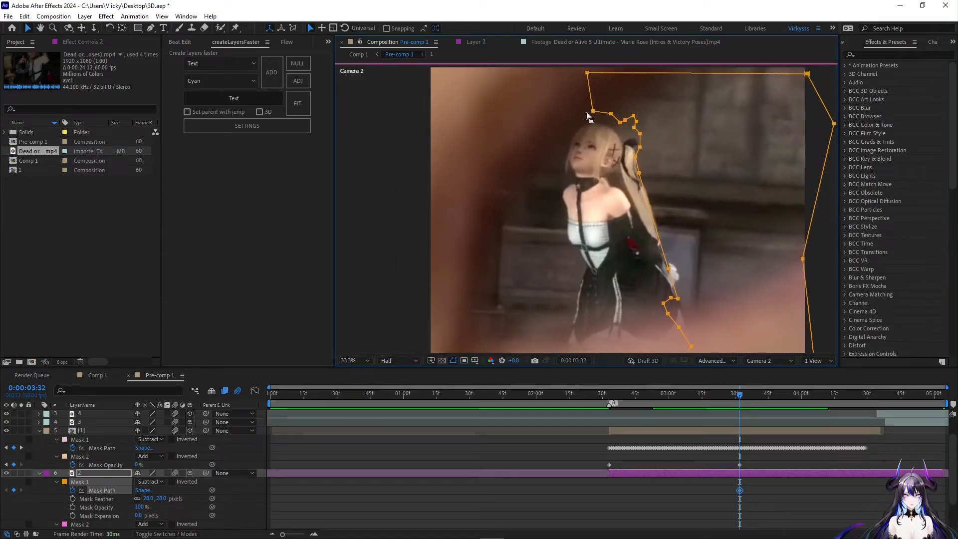
pyautogui.moveTo(593, 113); pyautogui.dragTo(594, 118)
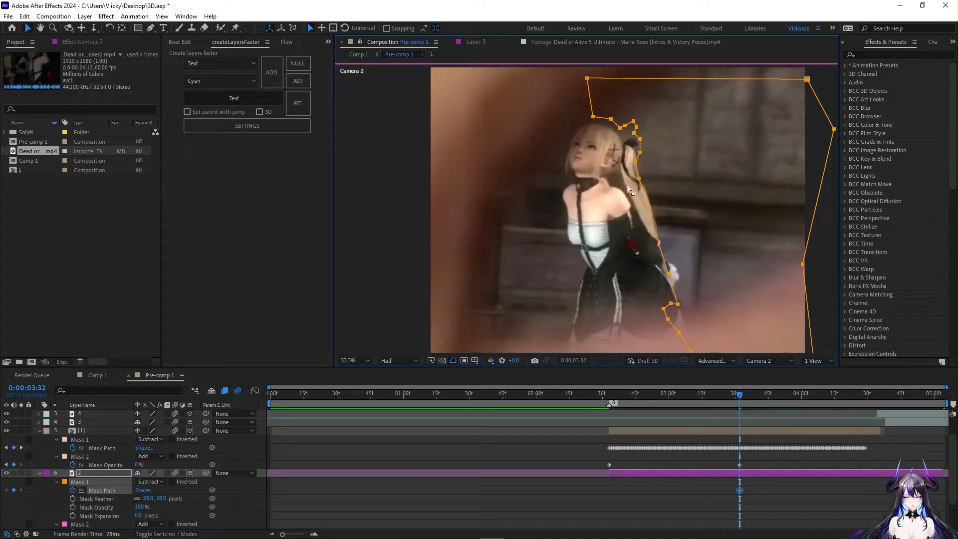
pyautogui.click(770, 471)
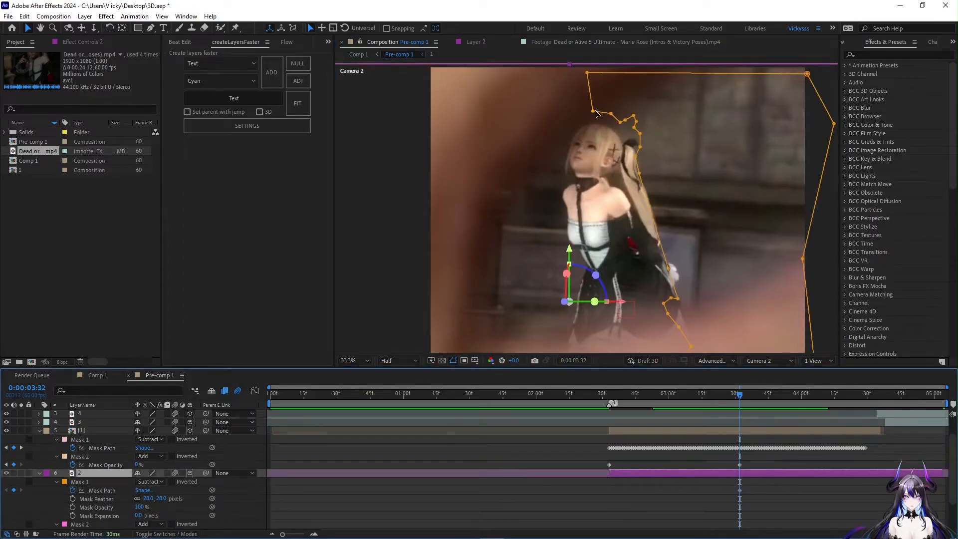
# Reshape layer 2's Mask 1 vertices at 0:00:03:32 to follow the top of the character's head, hair bow and ponytail.
pyautogui.click(594, 111)
pyautogui.moveTo(593, 111); pyautogui.dragTo(618, 133)
pyautogui.scroll(2, 632, 100)
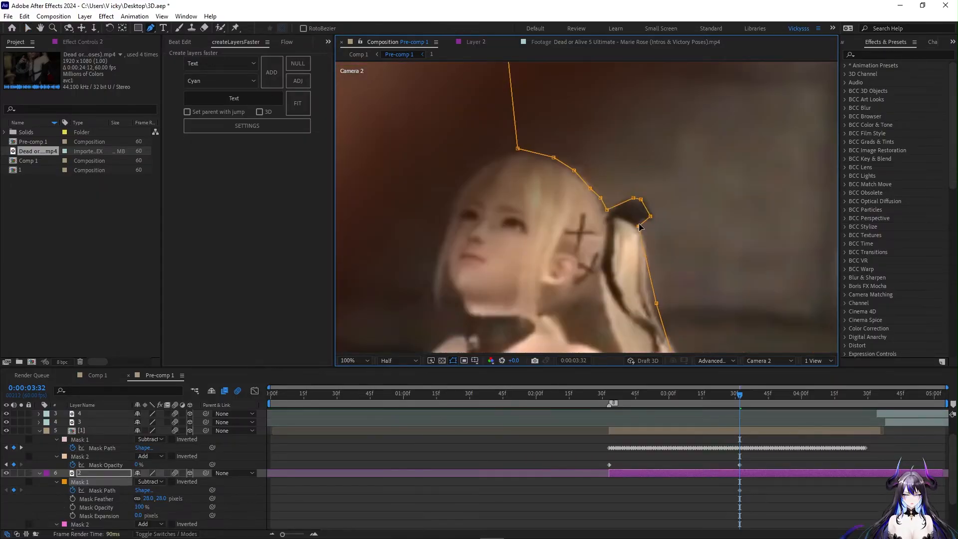
# Reshape Mask 1 of layer 2 at 0:00:03:37 so its edge follows the character's ponytail and dress.
pyautogui.moveTo(647, 252); pyautogui.dragTo(637, 74)
pyautogui.press('pagedown')
pyautogui.press('pagedown')
pyautogui.press('pagedown')
pyautogui.press('pagedown')
pyautogui.press('pagedown')
pyautogui.scroll(-5, 573, 182)
pyautogui.scroll(4, 572, 182)
pyautogui.moveTo(630, 299); pyautogui.dragTo(594, 116)
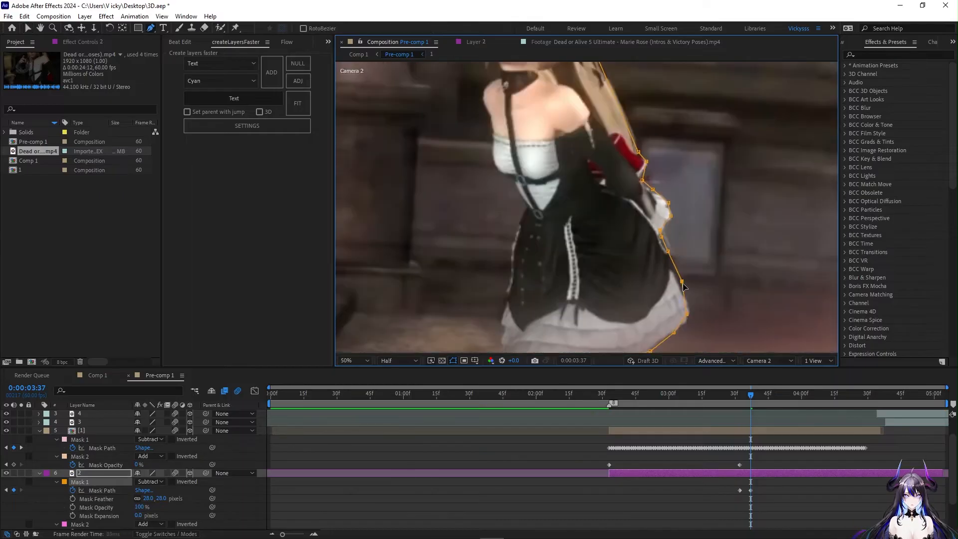
# Adjust layer 2's Mask 1 path every few frames up to 0:00:03:51, keeping its edge on the moving character.
pyautogui.moveTo(575, 309); pyautogui.dragTo(525, 129)
pyautogui.scroll(-2, 585, 283)
pyautogui.press('pageup')
pyautogui.press('pageup')
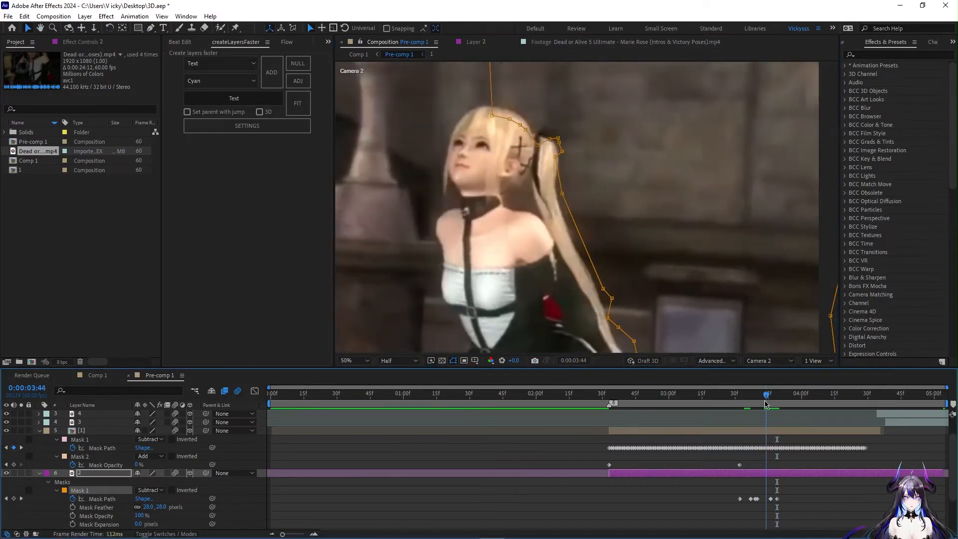
pyautogui.press('pagedown')
pyautogui.press('pagedown')
pyautogui.scroll(-1, 547, 108)
pyautogui.press('pagedown')
pyautogui.press('pagedown')
pyautogui.press('pagedown')
pyautogui.press('pagedown')
pyautogui.moveTo(559, 121); pyautogui.dragTo(564, 122)
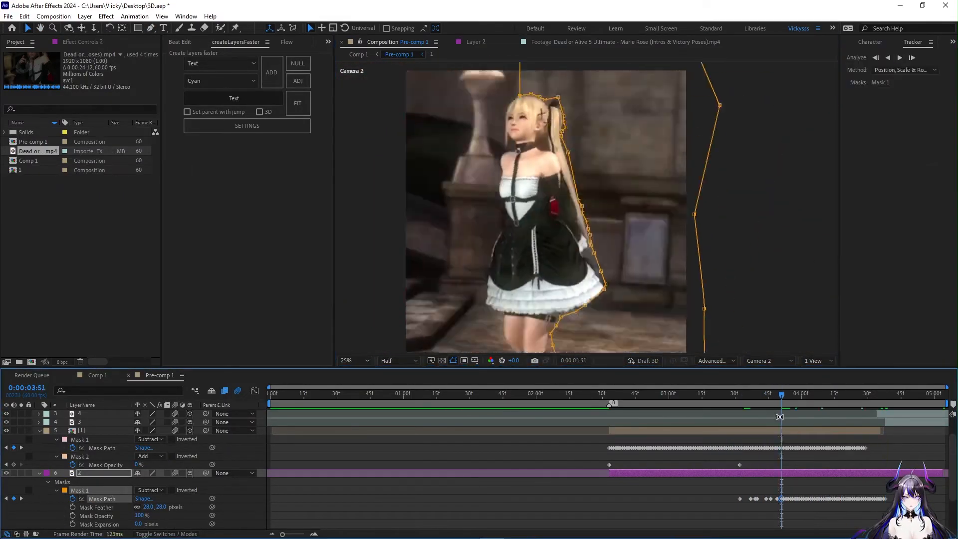
# Continue refining the Mask 1 path keyframes through 0:00:04:09 and on past 0:00:04:30 along the character's outline.
pyautogui.scroll(-1, 602, 205)
pyautogui.scroll(1, 601, 204)
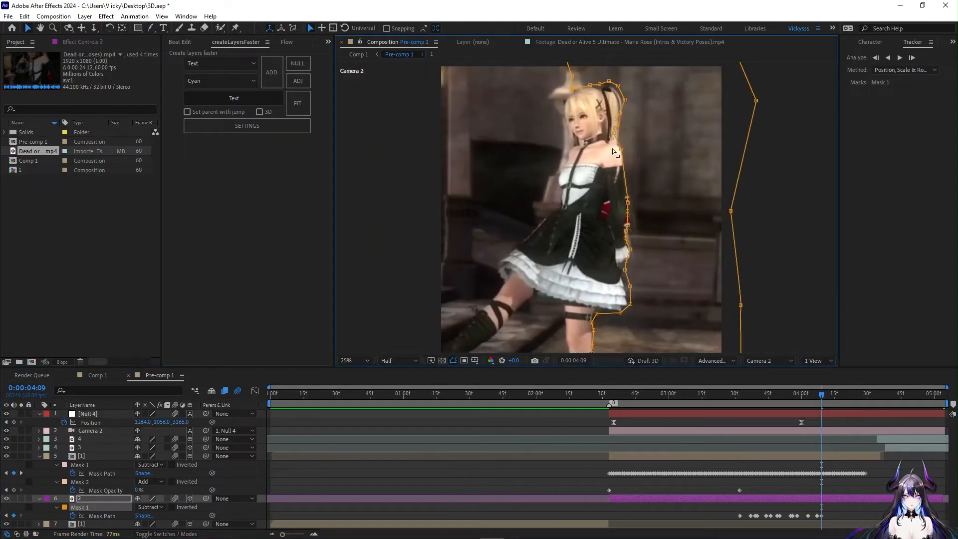
pyautogui.scroll(1, 613, 152)
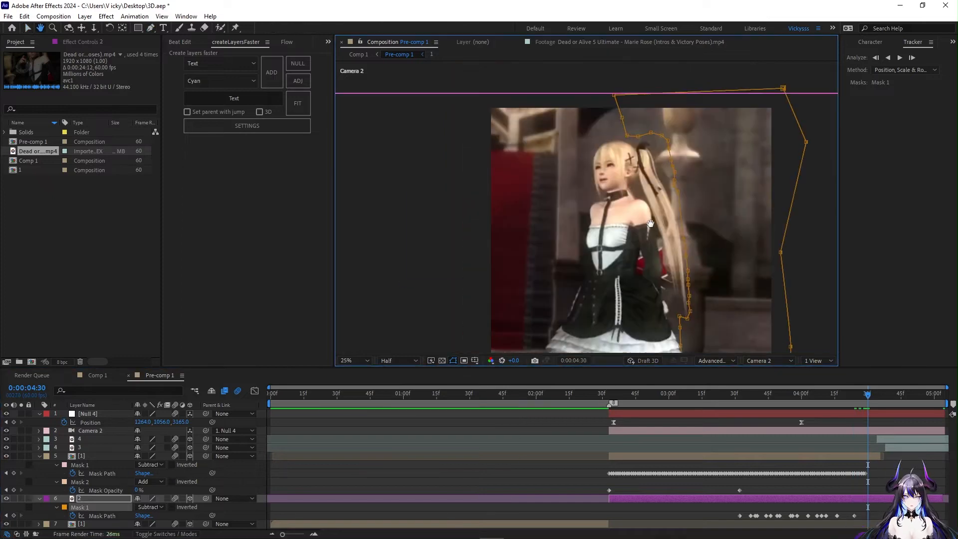
pyautogui.click(878, 400)
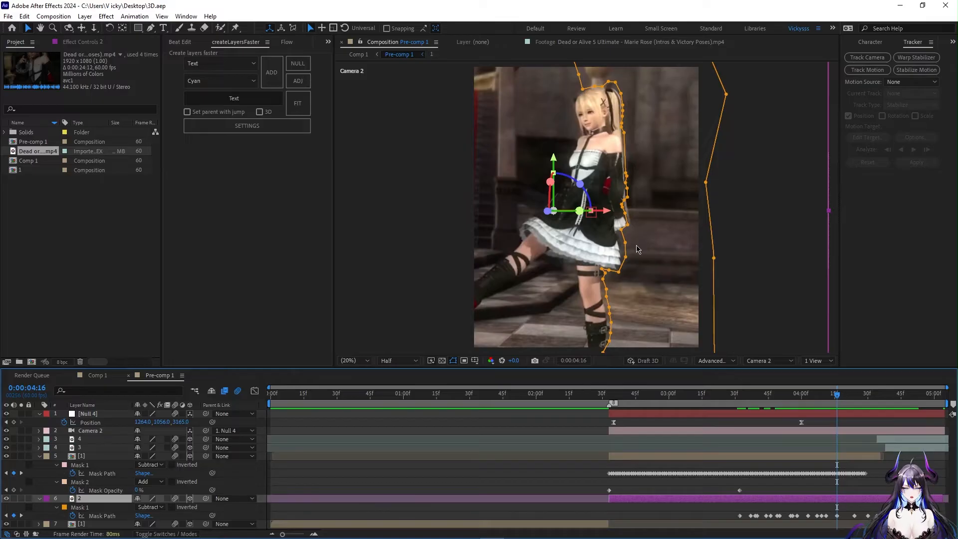
# Go to 0:00:04:04 and expand the settings of Mask 2 on layer 2.
pyautogui.moveTo(844, 399); pyautogui.dragTo(809, 396)
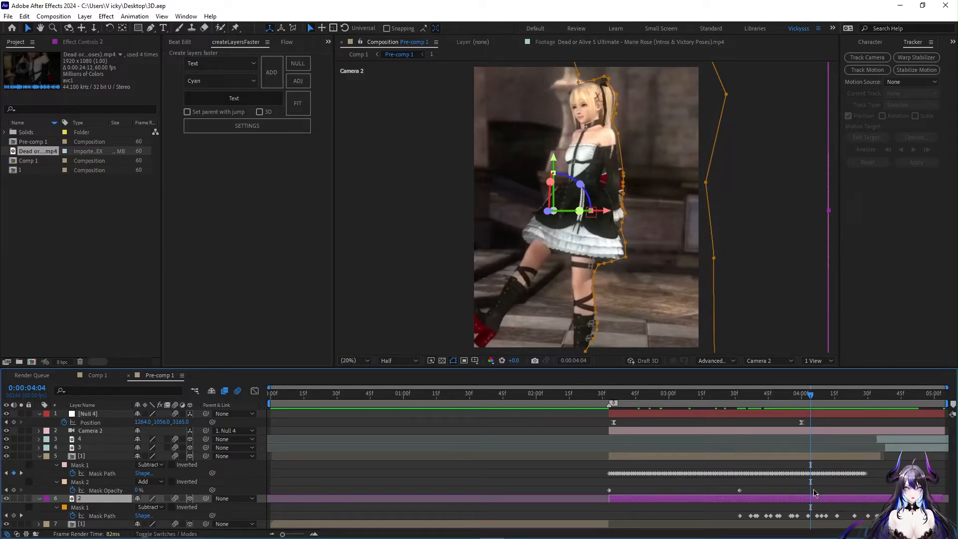
pyautogui.click(105, 508)
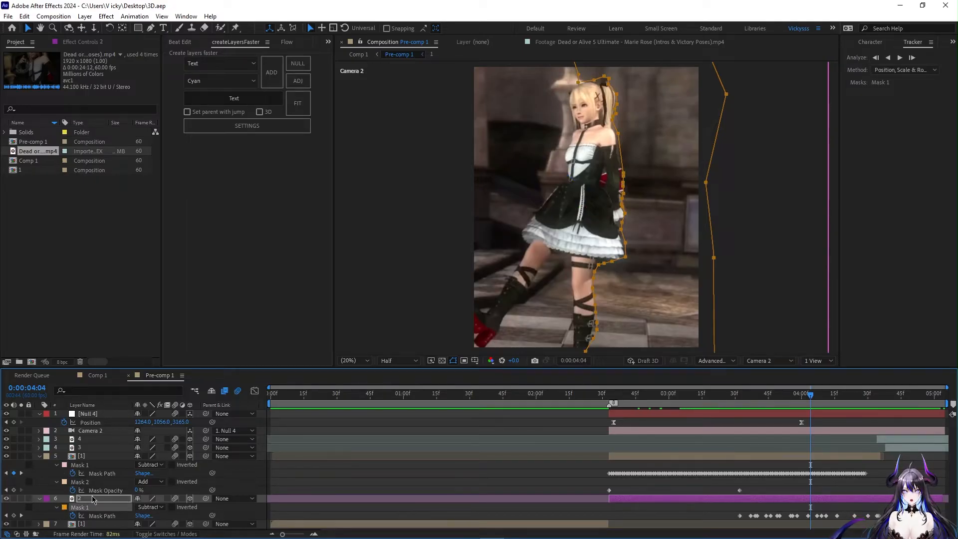
pyautogui.press('u')
pyautogui.press('u')
pyautogui.scroll(-3, 103, 494)
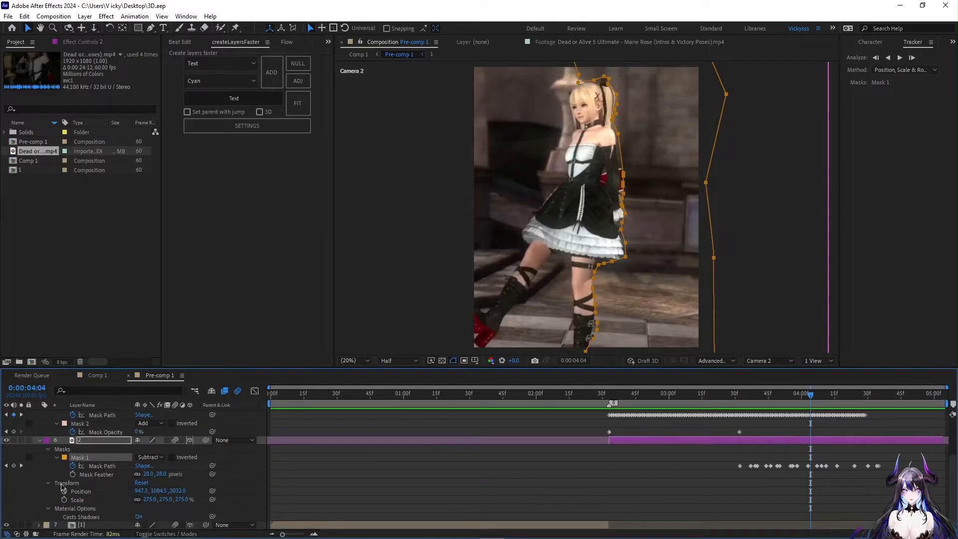
pyautogui.press('u')
pyautogui.press('m')
pyautogui.scroll(-1, 83, 514)
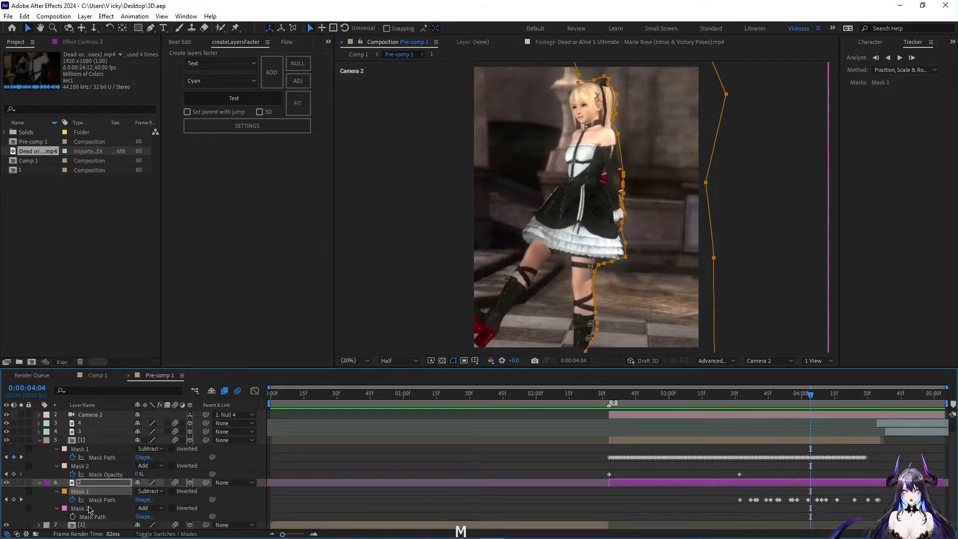
pyautogui.click(82, 509)
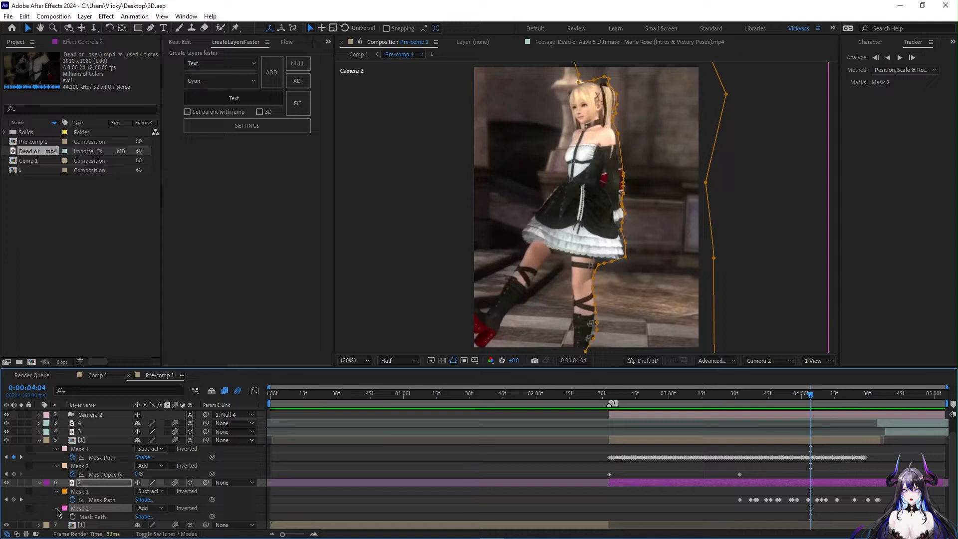
pyautogui.scroll(1, 58, 513)
pyautogui.scroll(1, 110, 495)
pyautogui.scroll(-1, 83, 501)
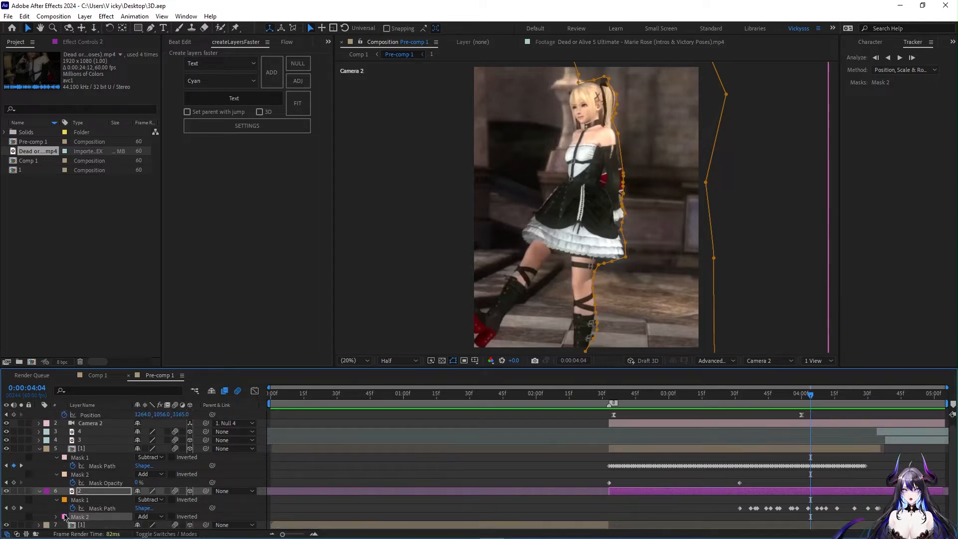
pyautogui.click(57, 516)
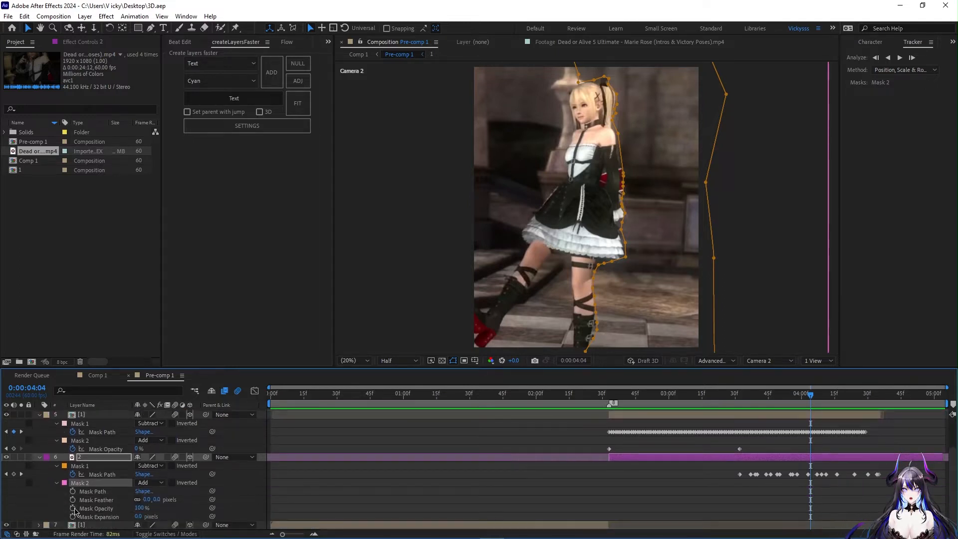
# Start animating Mask 2's opacity with a 100% keyframe and place that keyframe at 0:00:03:42.
pyautogui.click(73, 508)
pyautogui.moveTo(140, 508)
pyautogui.mouseDown()
pyautogui.moveTo(96, 509)
pyautogui.moveTo(147, 507)
pyautogui.mouseUp()
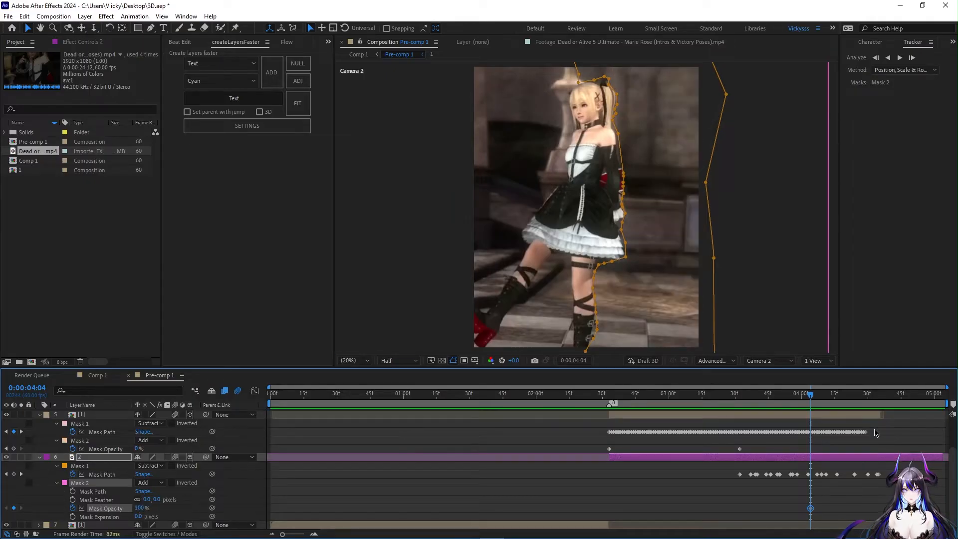
pyautogui.scroll(3, 831, 434)
pyautogui.moveTo(771, 399); pyautogui.dragTo(761, 433)
pyautogui.scroll(-2, 810, 484)
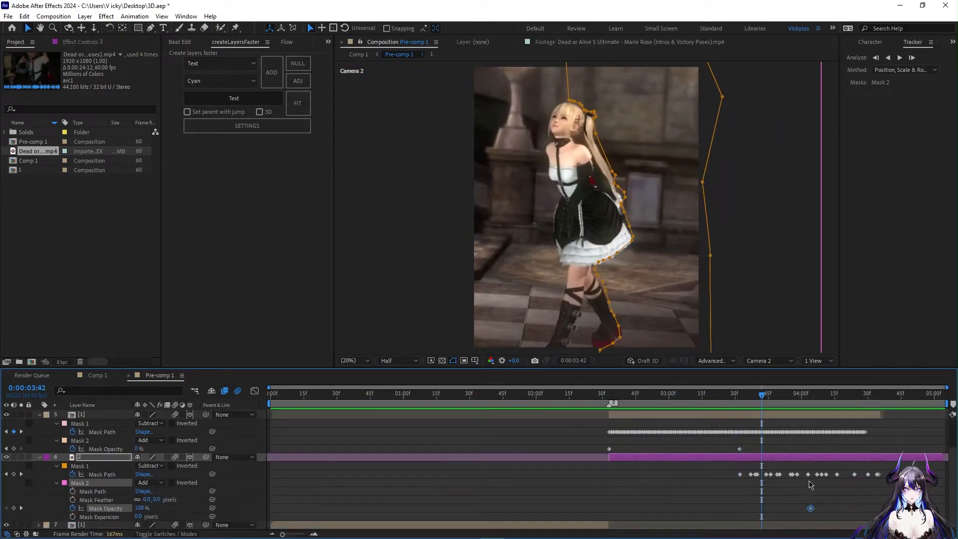
pyautogui.moveTo(809, 510); pyautogui.dragTo(761, 509)
# Add a second Mask 2 opacity keyframe at 0:00:04:11 that fades the mask to 0%, and collapse the layer's properties.
pyautogui.click(825, 395)
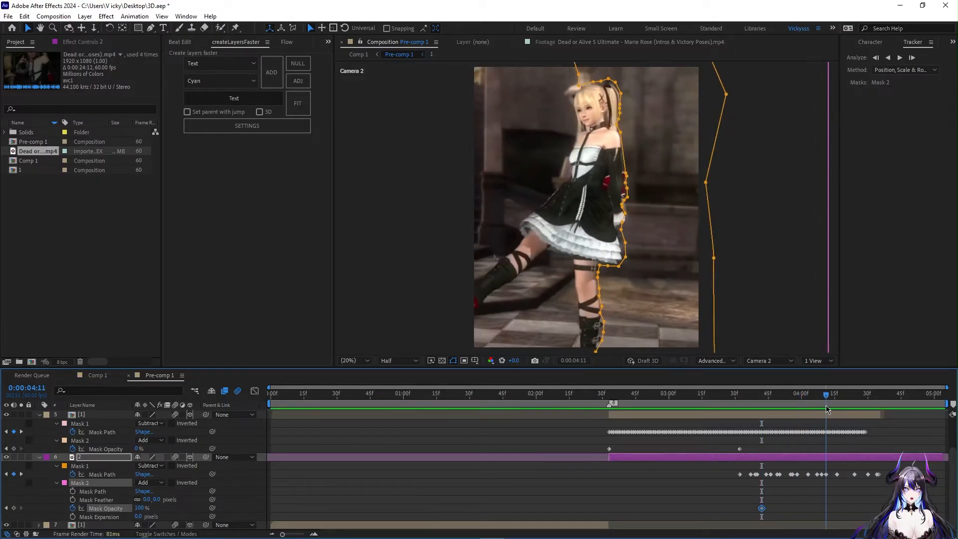
pyautogui.moveTo(145, 508); pyautogui.dragTo(90, 508)
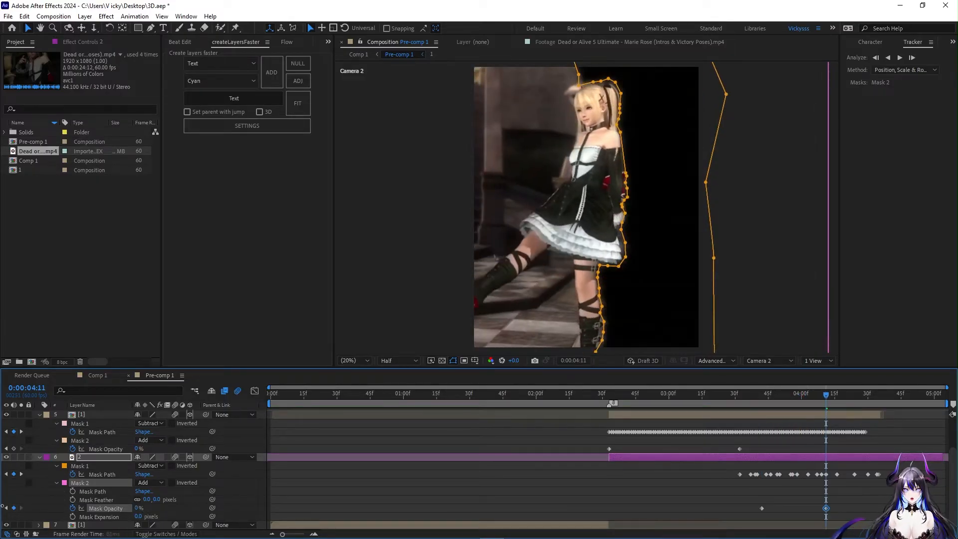
pyautogui.press('u')
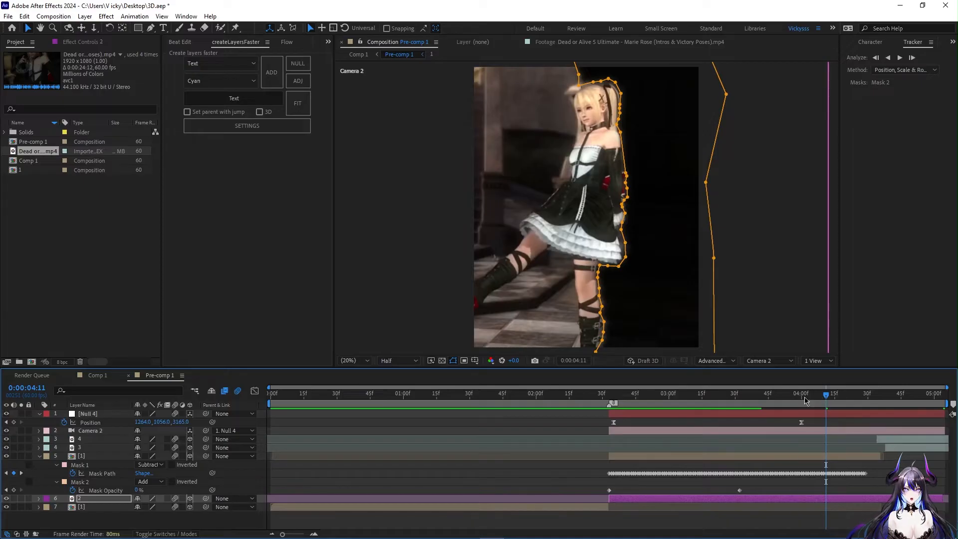
# Play back the composition from 0:00:02:09 to check the background fade around the character.
pyautogui.moveTo(825, 396); pyautogui.dragTo(556, 430)
pyautogui.press('space')
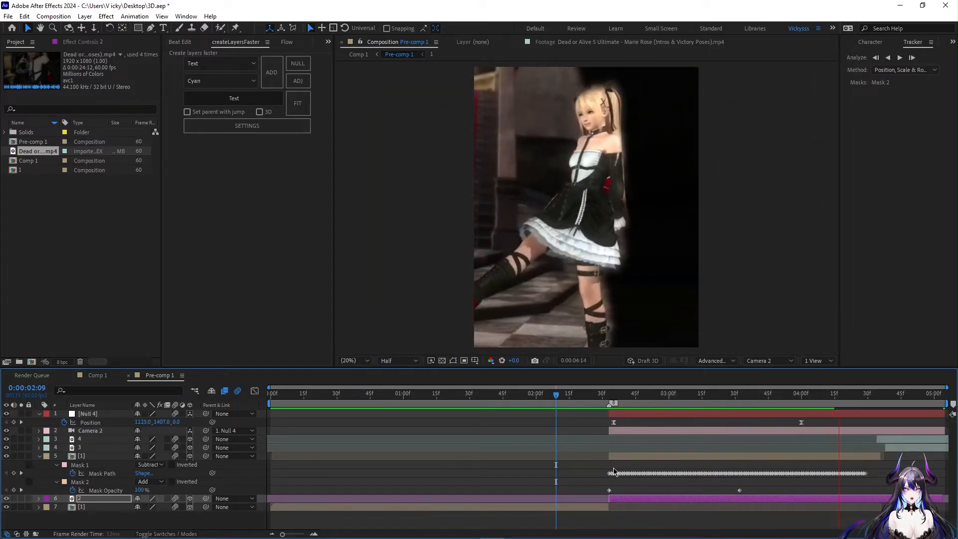
pyautogui.press('space')
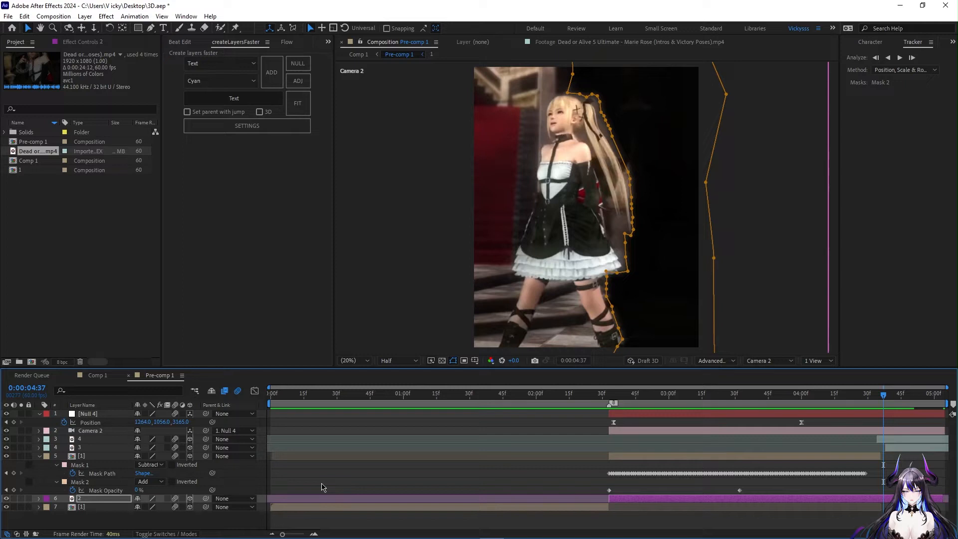
# Reopen layer 2's keyframed properties and correct the Mask 2 opacity keyframe at 0:00:04:11 to exactly 0%.
pyautogui.press('m')
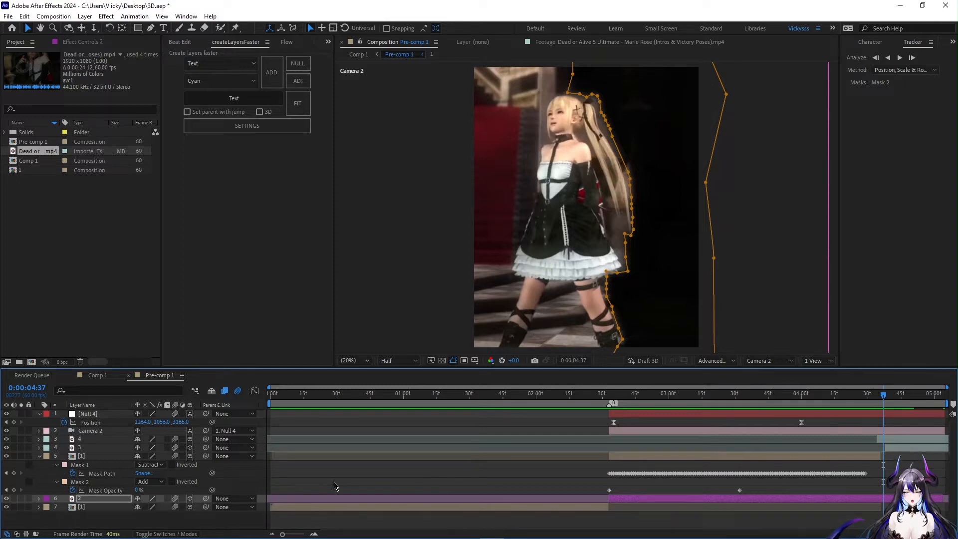
pyautogui.scroll(-1, 323, 488)
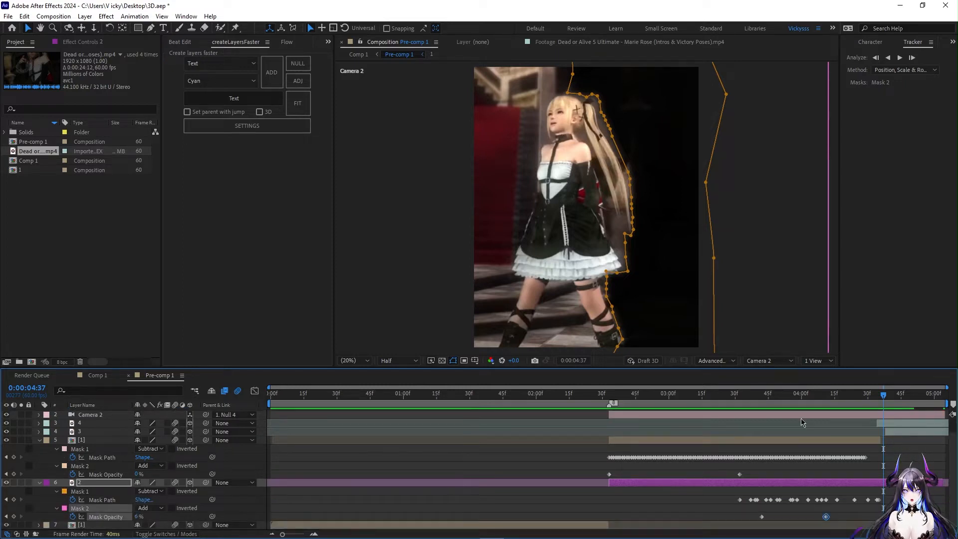
pyautogui.moveTo(881, 399); pyautogui.dragTo(826, 399)
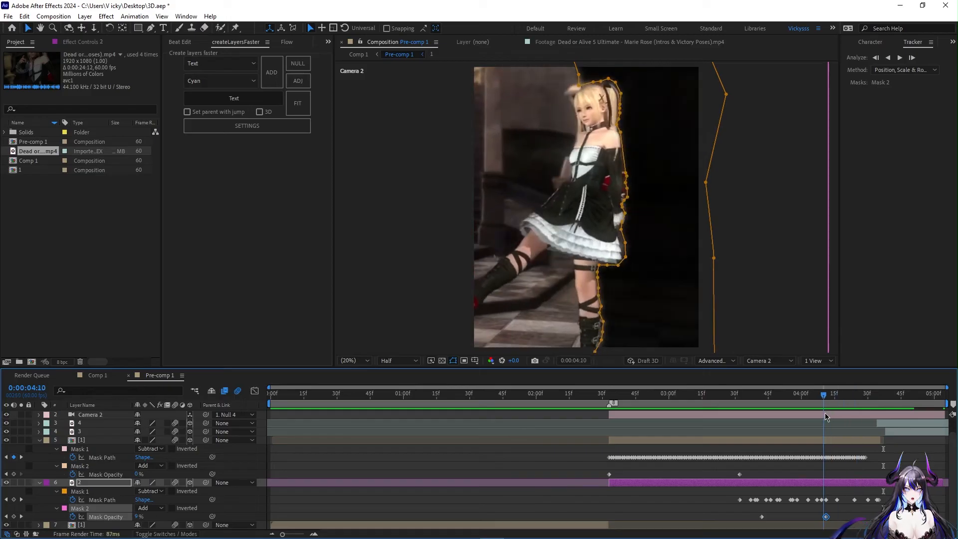
pyautogui.moveTo(138, 516); pyautogui.dragTo(125, 516)
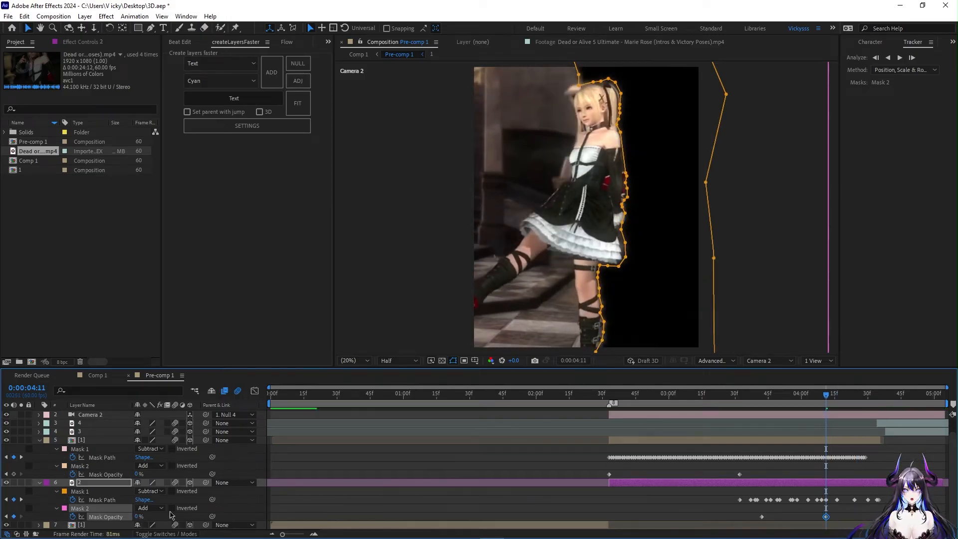
pyautogui.press('u')
# Place layer 3 directly below layer 2 and make it start at 0:00:03:32.
pyautogui.moveTo(840, 402); pyautogui.dragTo(741, 416)
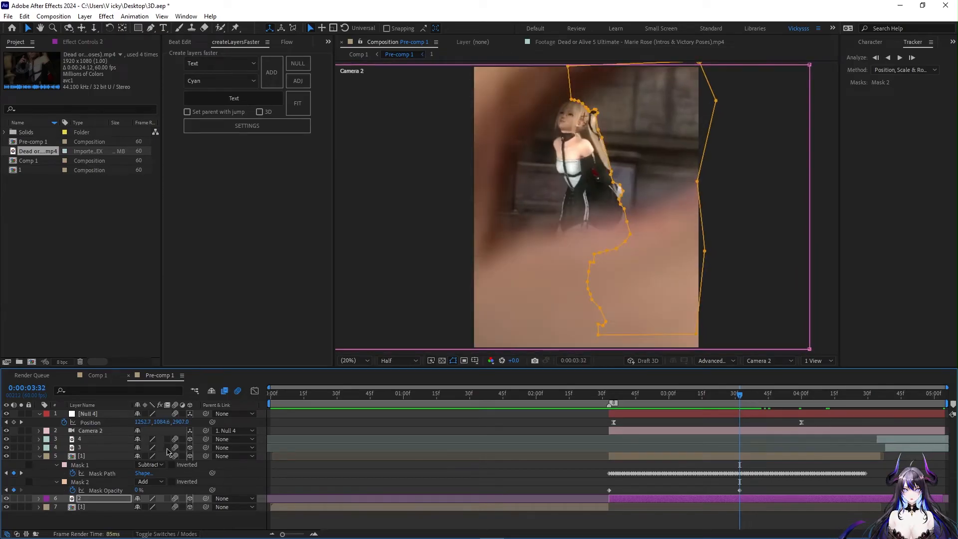
pyautogui.moveTo(78, 447); pyautogui.dragTo(94, 501)
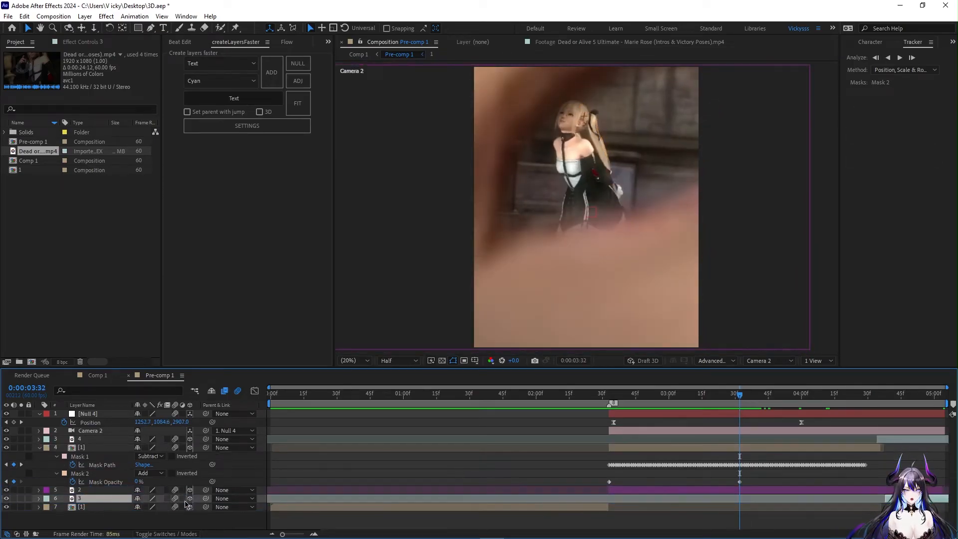
pyautogui.moveTo(885, 498); pyautogui.dragTo(752, 520)
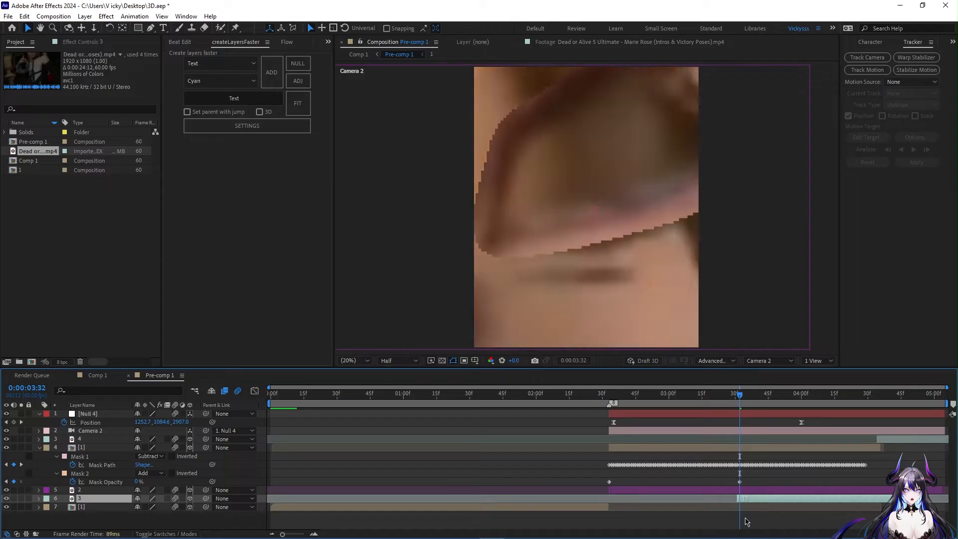
# Preview the transition and shift the Null 4 layer earlier so its last position keyframe falls at 0:00:03:48.
pyautogui.press('space')
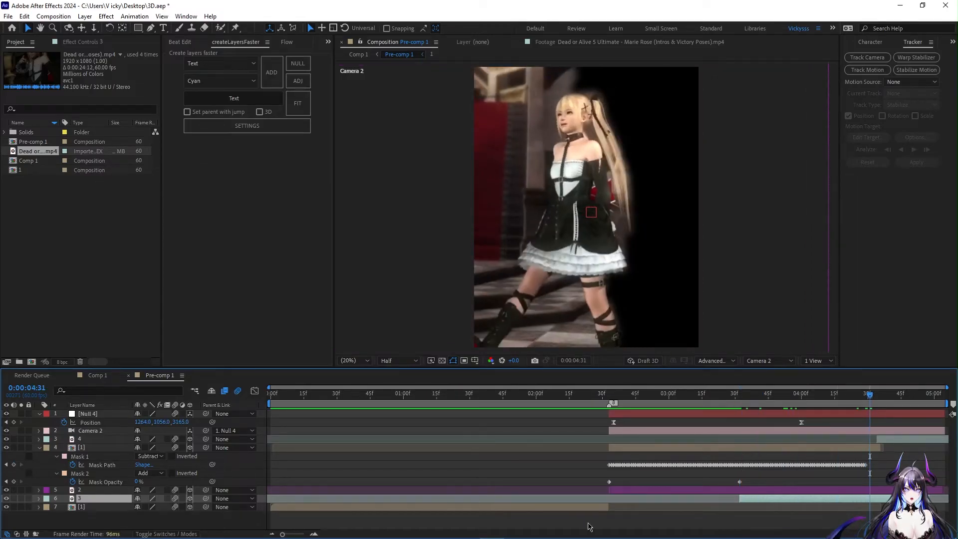
pyautogui.moveTo(859, 401); pyautogui.dragTo(734, 404)
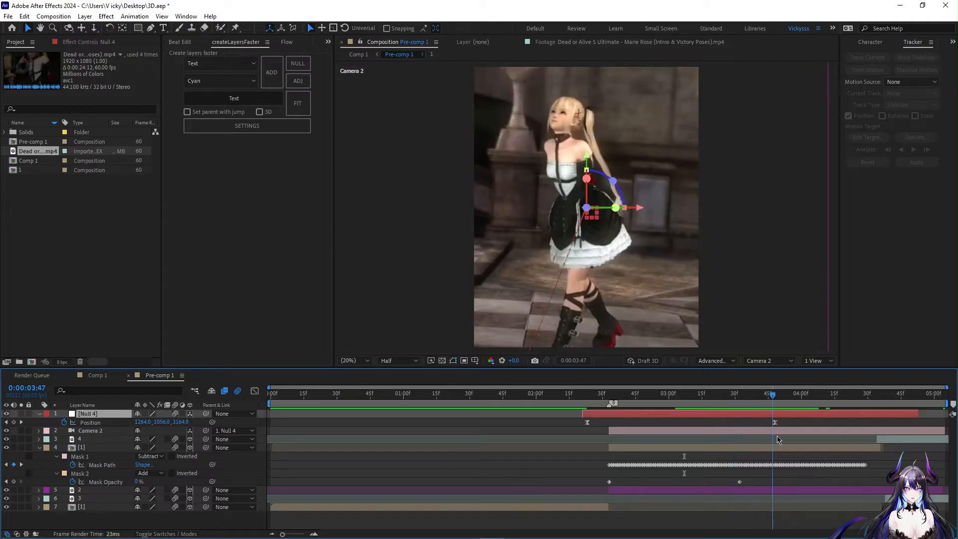
# Retime layer 3 to start at 0:00:03:48, in line with Null 4's last position keyframe, and save the project.
pyautogui.moveTo(779, 441); pyautogui.dragTo(768, 443)
pyautogui.moveTo(911, 498); pyautogui.dragTo(793, 501)
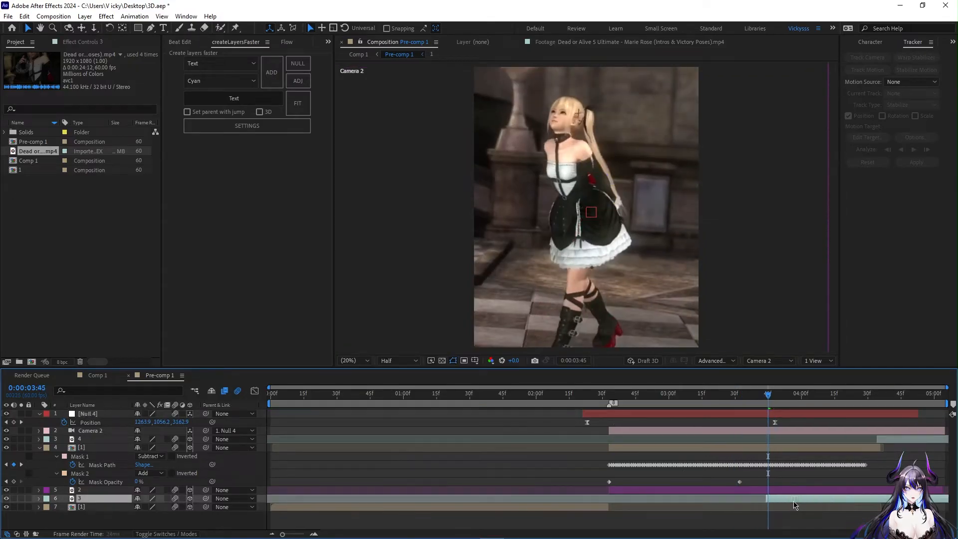
pyautogui.moveTo(774, 399); pyautogui.dragTo(777, 399)
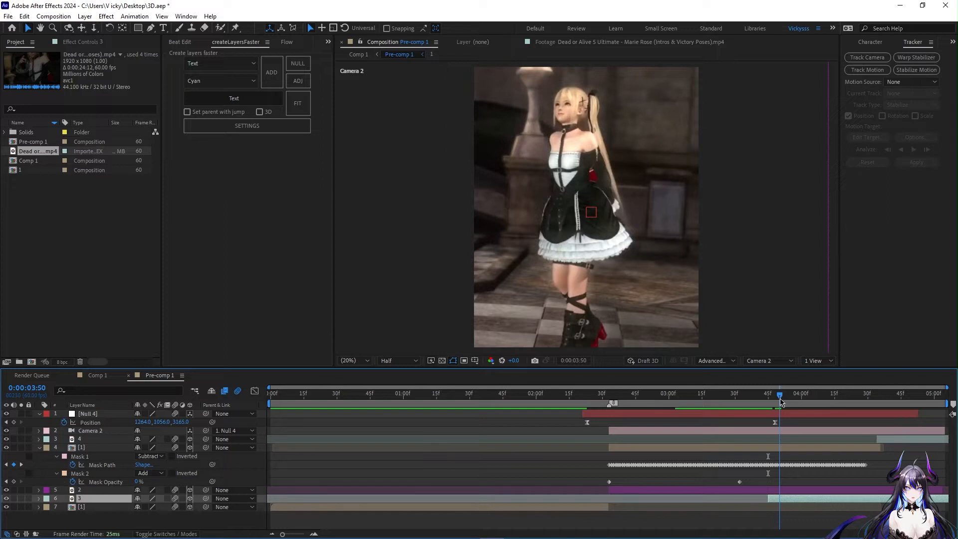
pyautogui.moveTo(781, 498); pyautogui.dragTo(785, 498)
pyautogui.hotkey('ctrl', 's')
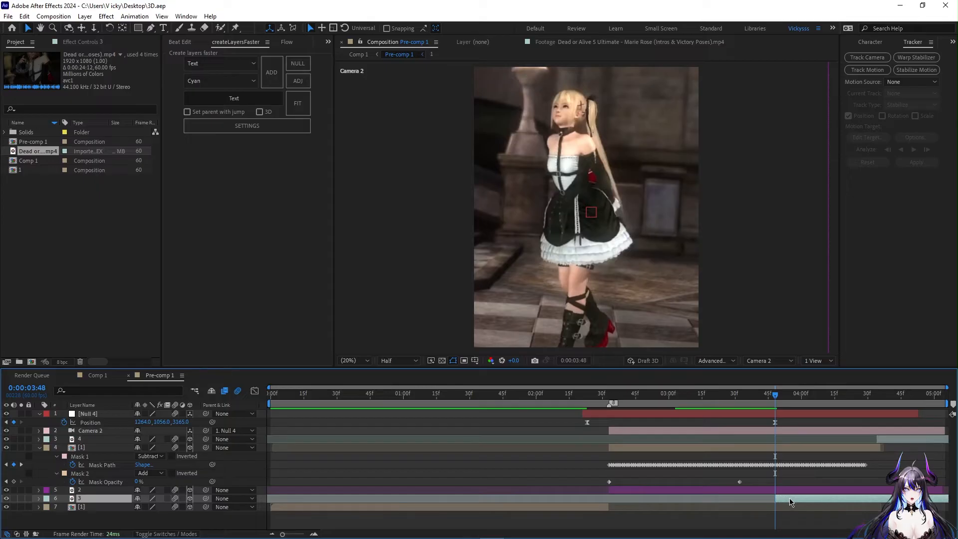
# Play the shot on to 0:00:04:23 and switch the composition's 3D view from Camera 2 to Top.
pyautogui.press('space')
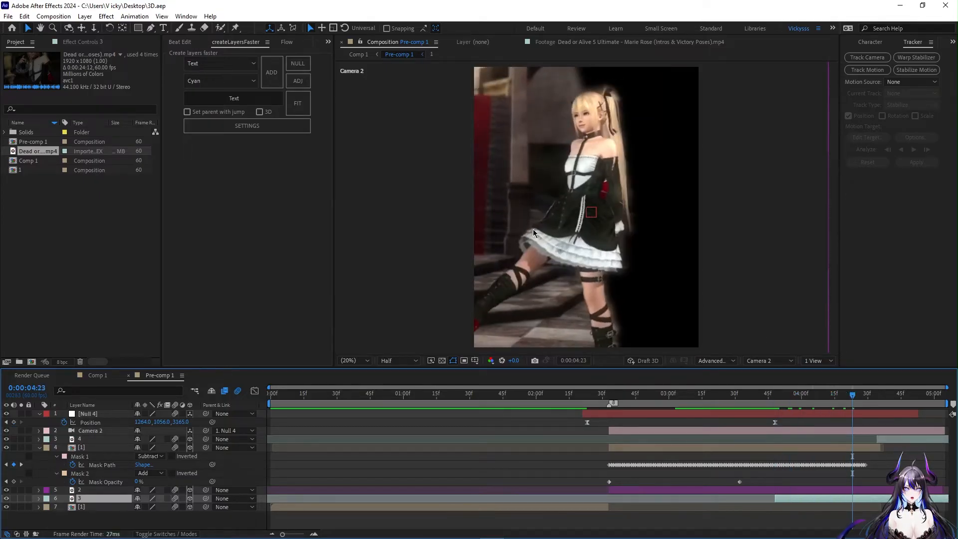
pyautogui.click(774, 360)
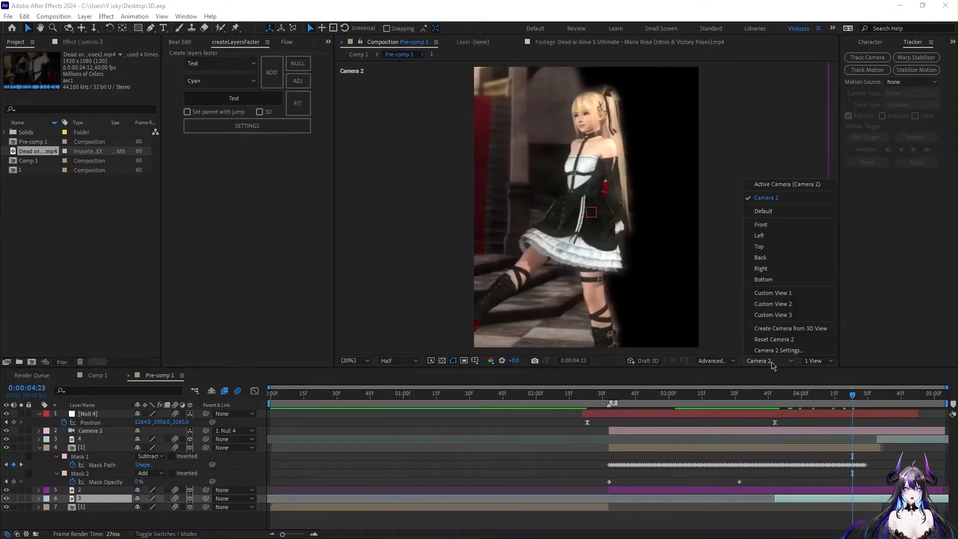
pyautogui.click(776, 246)
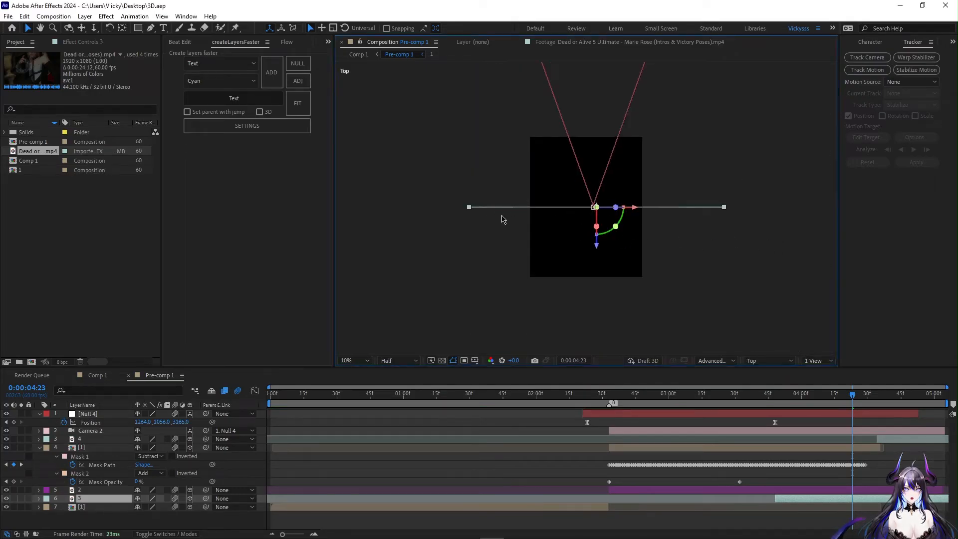
# Push layer 3 back along its Z axis in the Top view until it sits just in front of layer 2.
pyautogui.scroll(2, 501, 219)
pyautogui.scroll(-2, 592, 142)
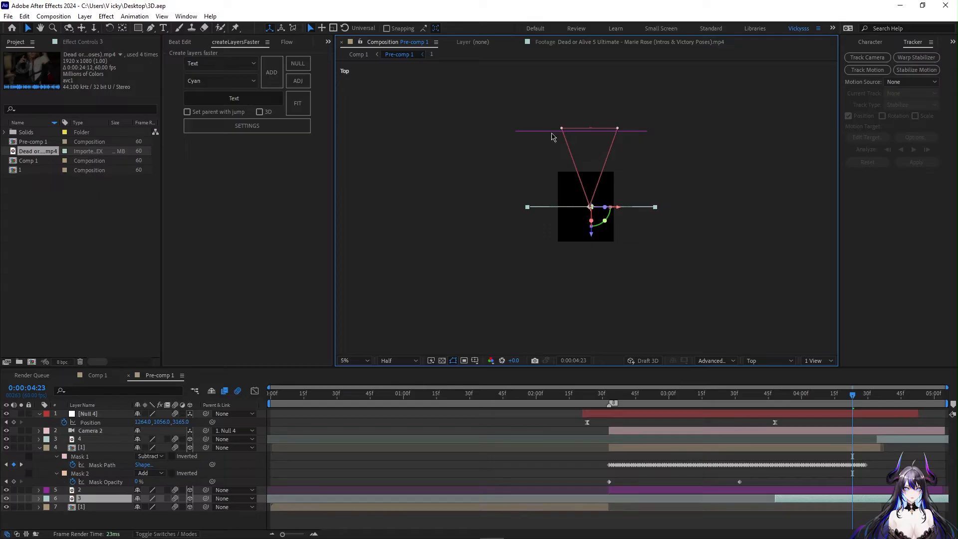
pyautogui.scroll(4, 590, 157)
pyautogui.moveTo(609, 261); pyautogui.dragTo(610, 161)
pyautogui.scroll(-2, 596, 165)
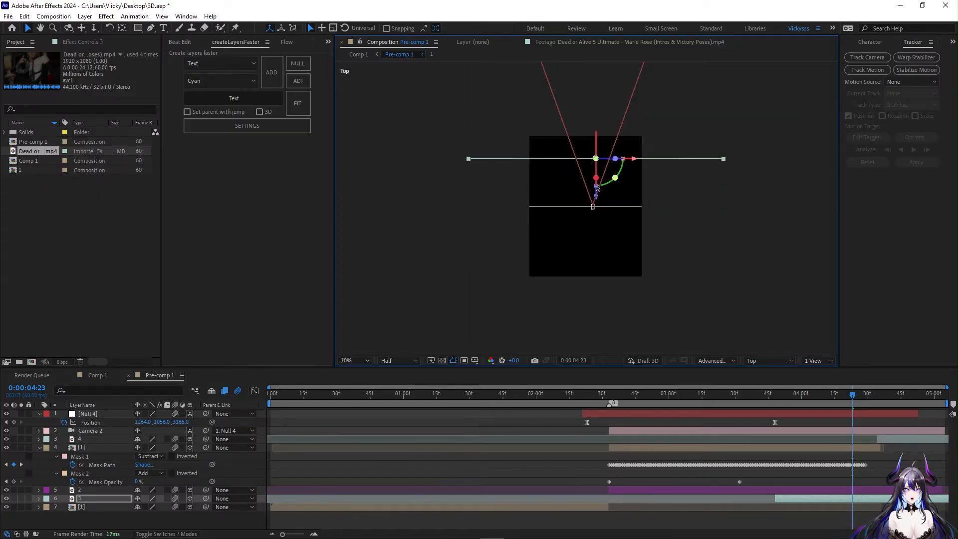
pyautogui.moveTo(597, 199); pyautogui.dragTo(597, 105)
pyautogui.scroll(-2, 587, 120)
pyautogui.scroll(2, 591, 143)
pyautogui.moveTo(604, 168); pyautogui.dragTo(617, 256)
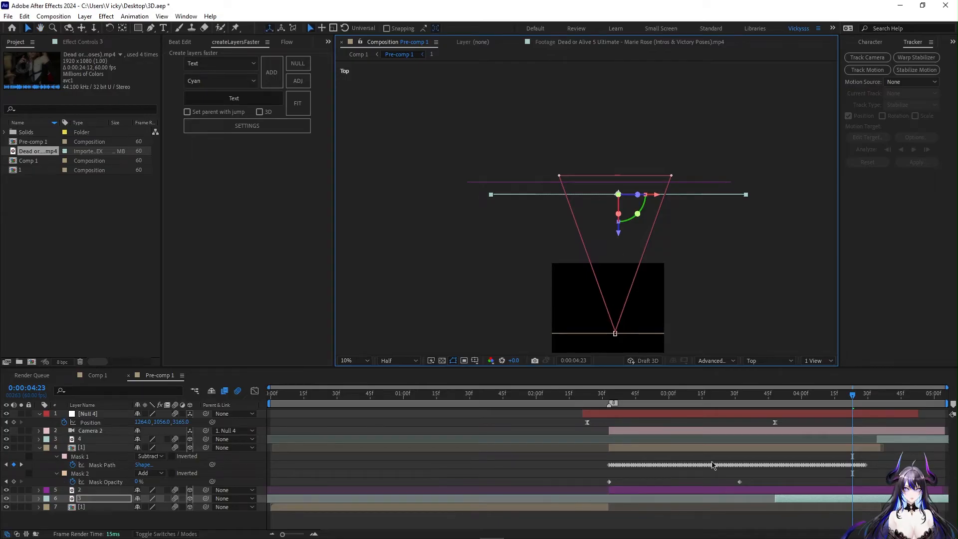
# Compare the placement of layers 2 and 3 in the Top view and through Camera 2.
pyautogui.click(728, 489)
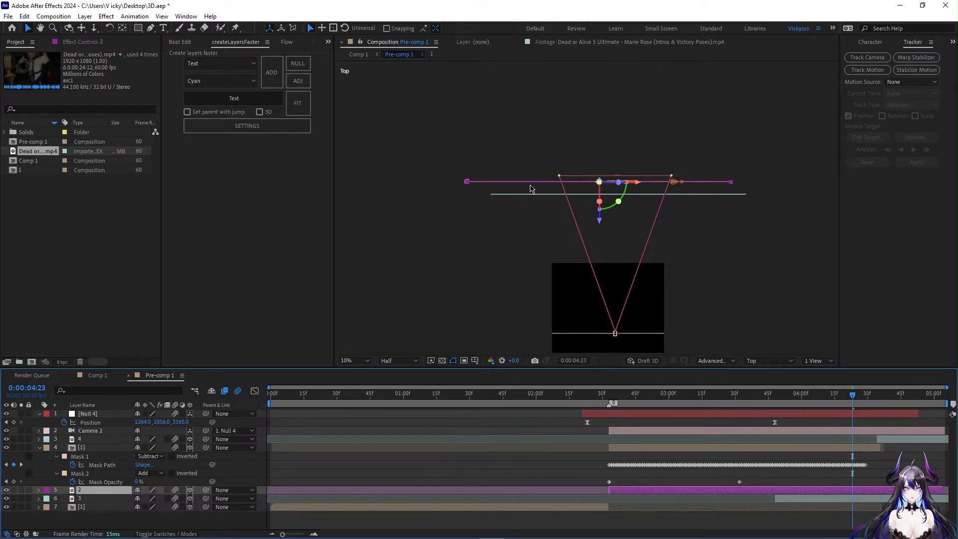
pyautogui.scroll(2, 530, 188)
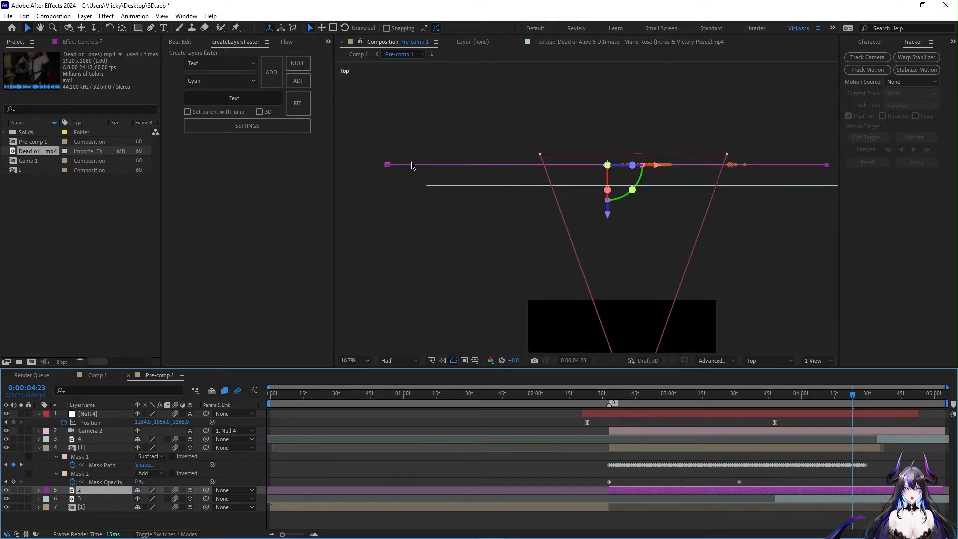
pyautogui.click(413, 166)
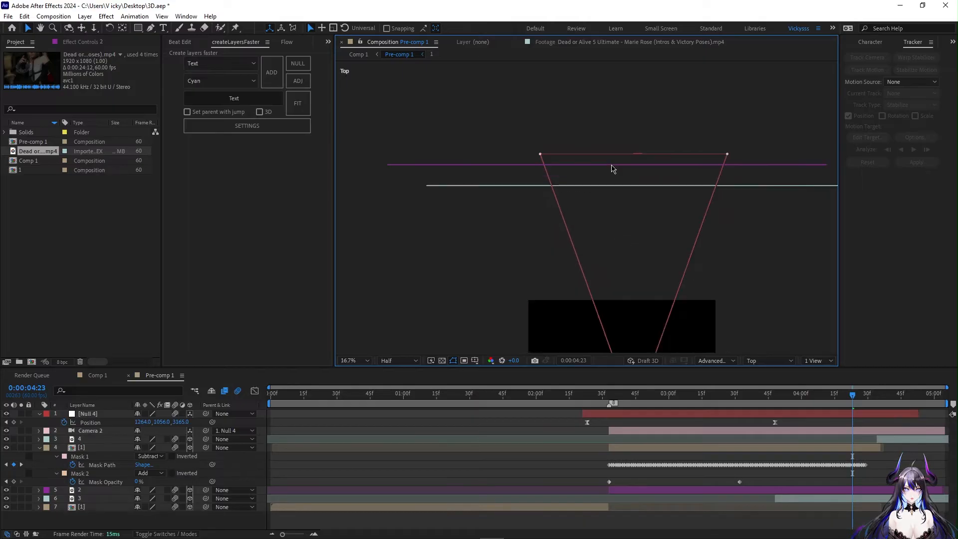
pyautogui.scroll(-3, 613, 174)
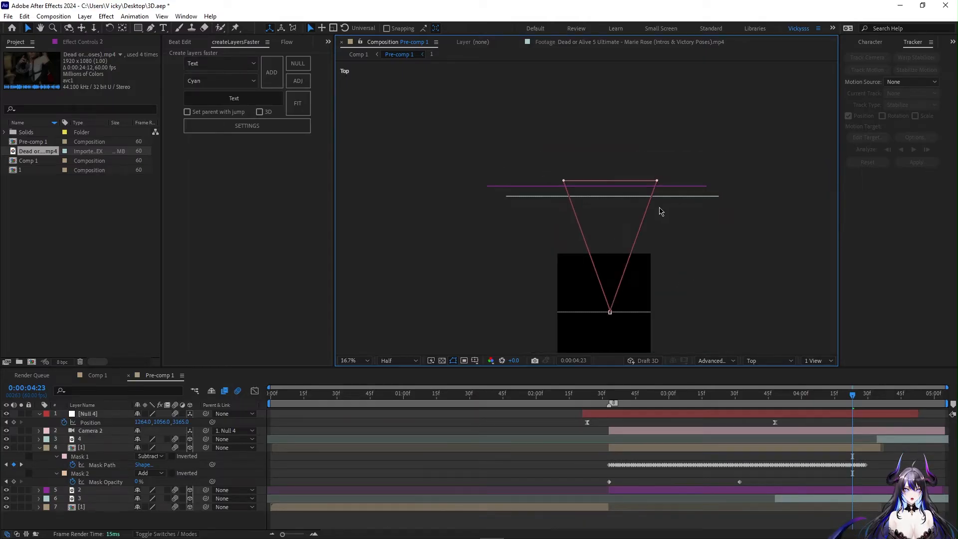
pyautogui.scroll(2, 659, 211)
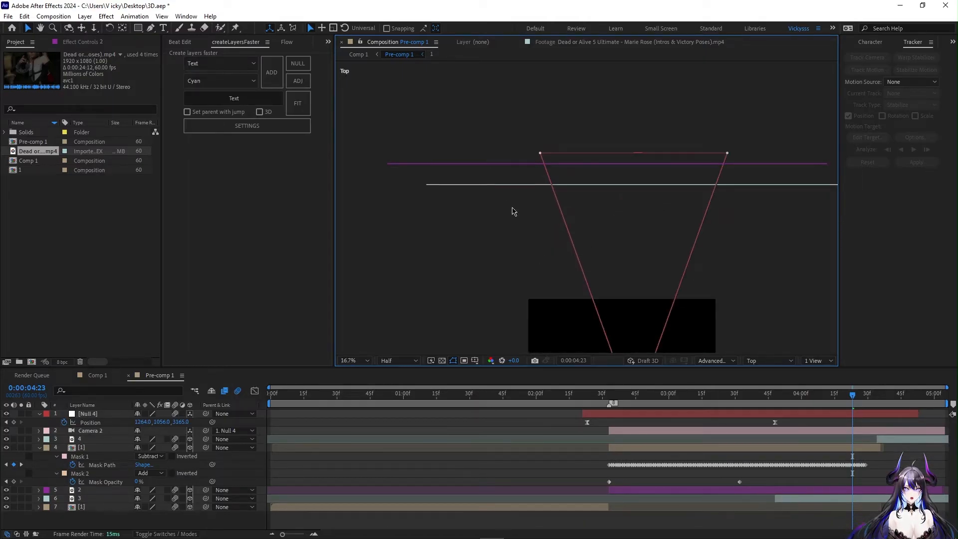
pyautogui.click(651, 178)
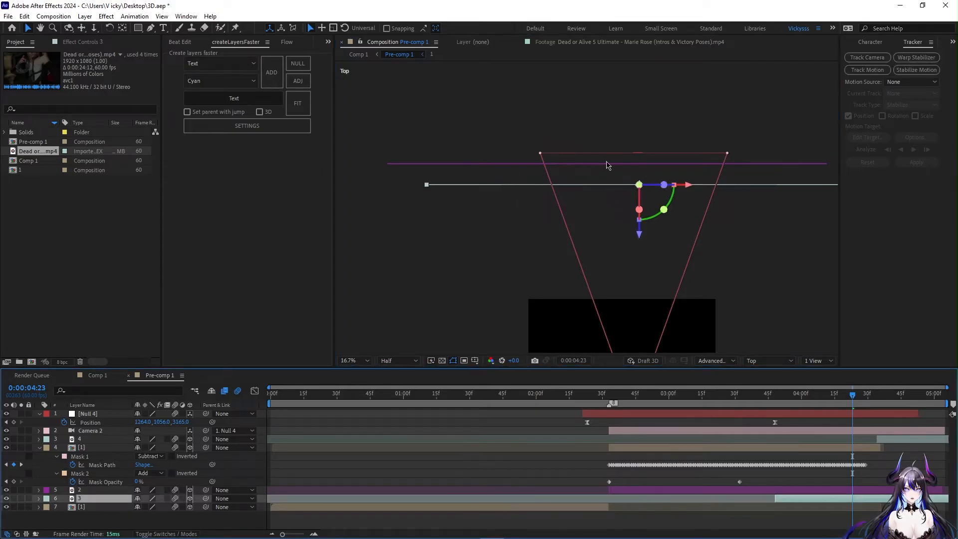
pyautogui.click(770, 360)
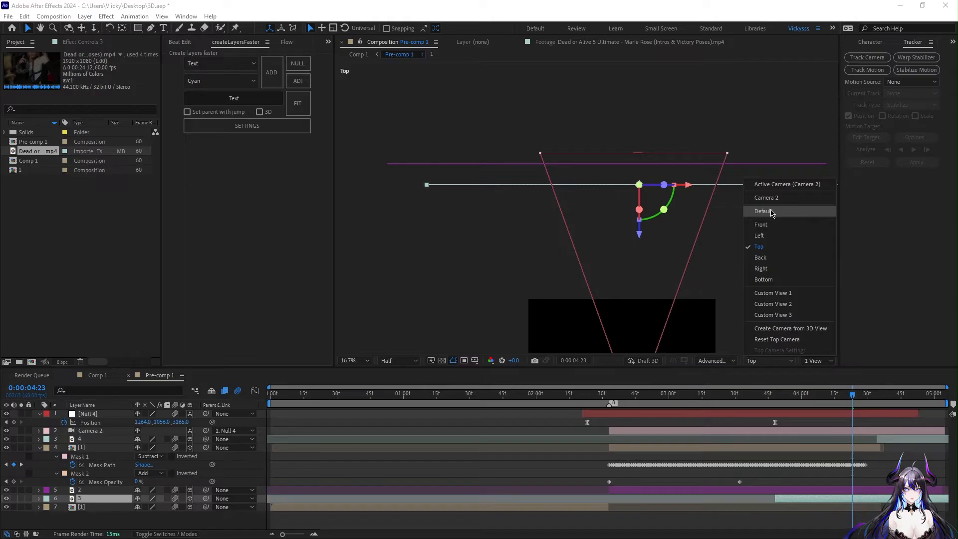
pyautogui.click(772, 198)
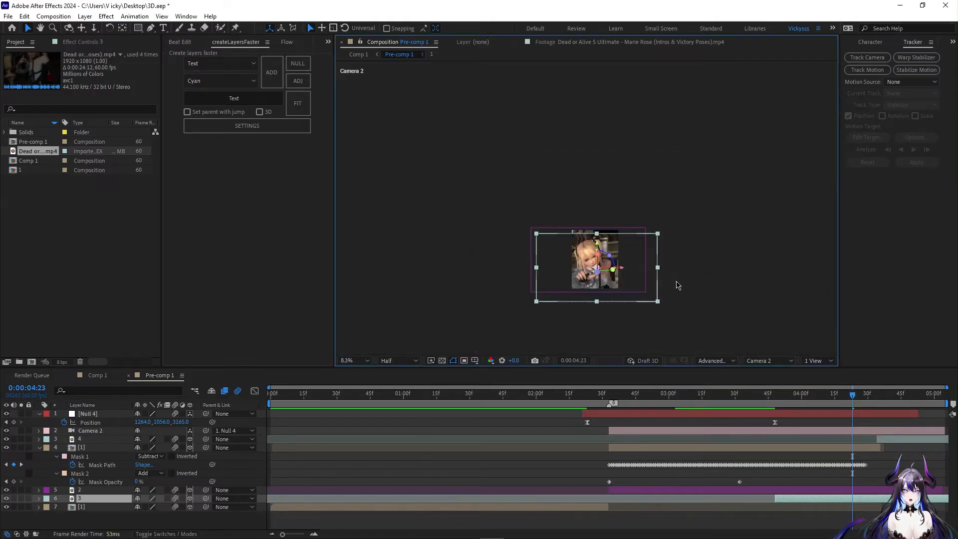
pyautogui.scroll(1, 662, 298)
pyautogui.scroll(-2, 603, 318)
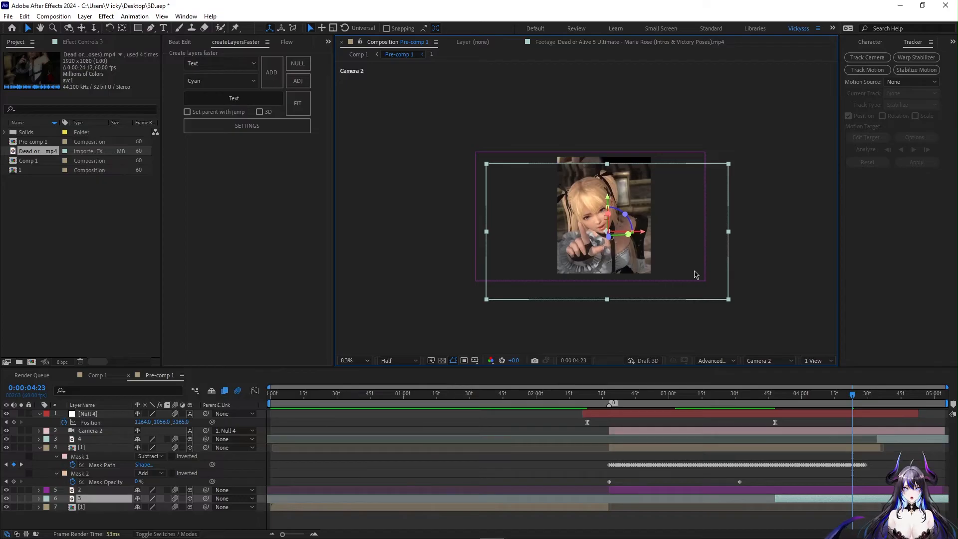
# Return to the Top view and push layer 3 farther back along Z, just behind layer 2.
pyautogui.click(751, 364)
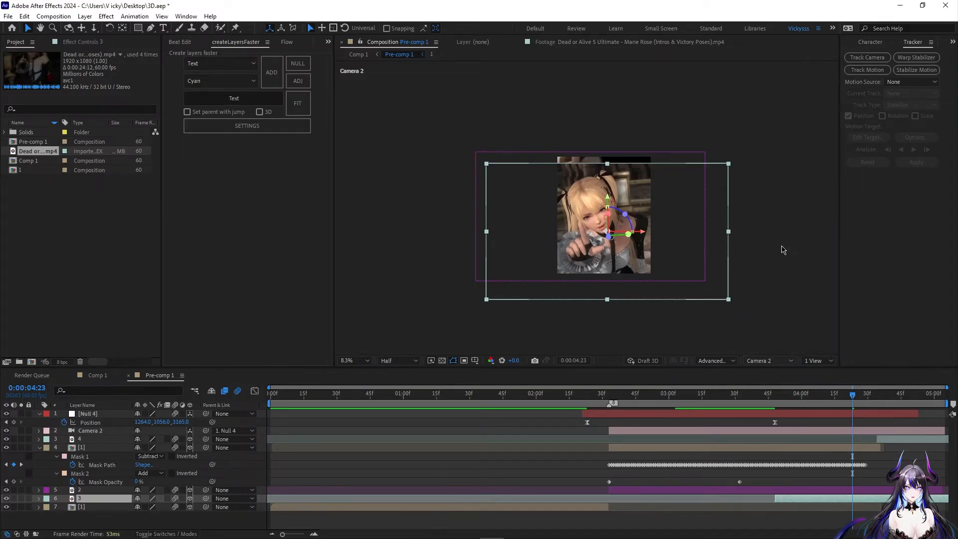
pyautogui.click(782, 246)
pyautogui.moveTo(619, 137); pyautogui.dragTo(618, 114)
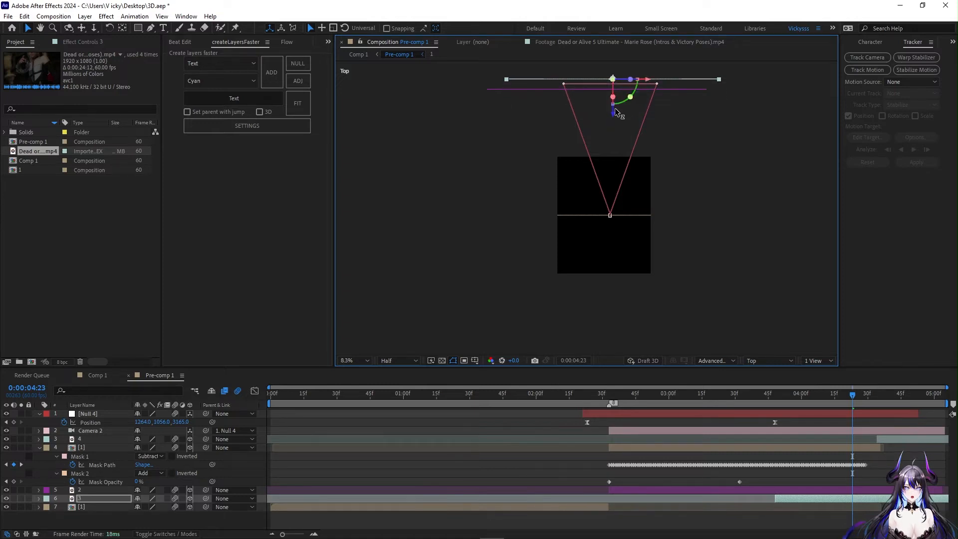
pyautogui.moveTo(621, 151); pyautogui.dragTo(624, 270)
pyautogui.scroll(1, 627, 213)
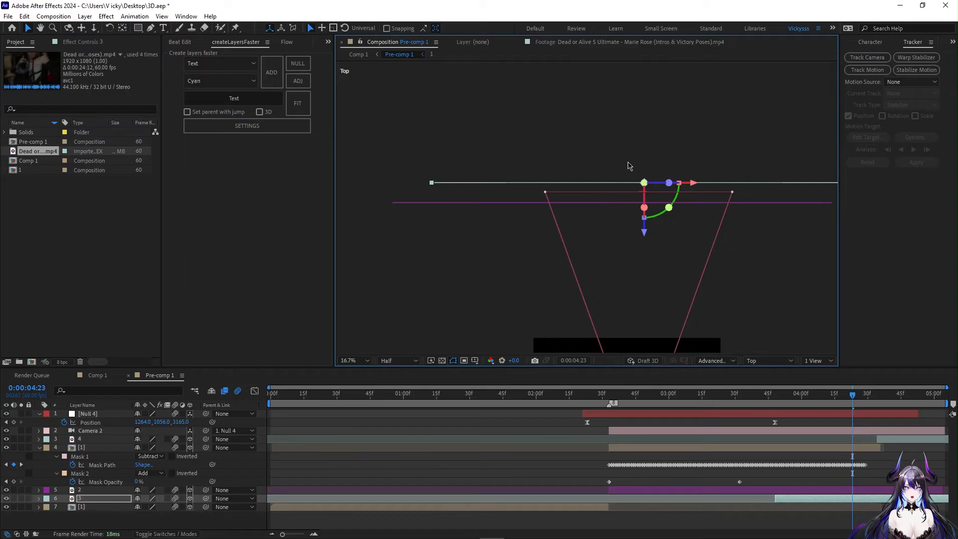
pyautogui.scroll(-1, 621, 202)
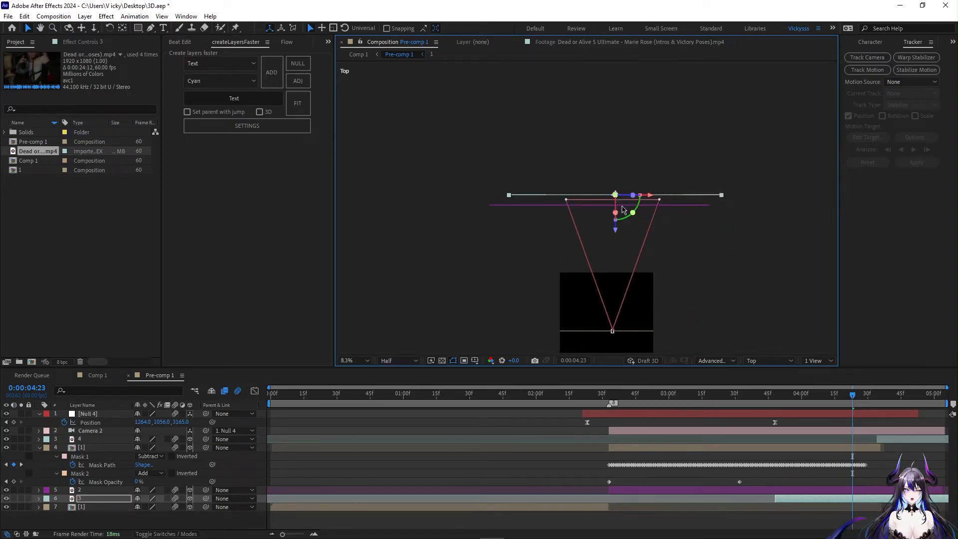
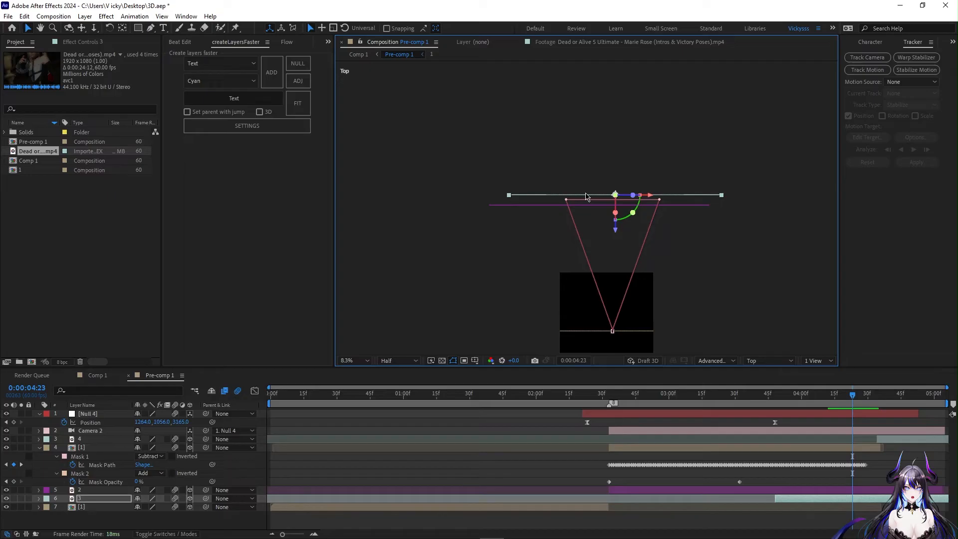
pyautogui.scroll(2, 586, 196)
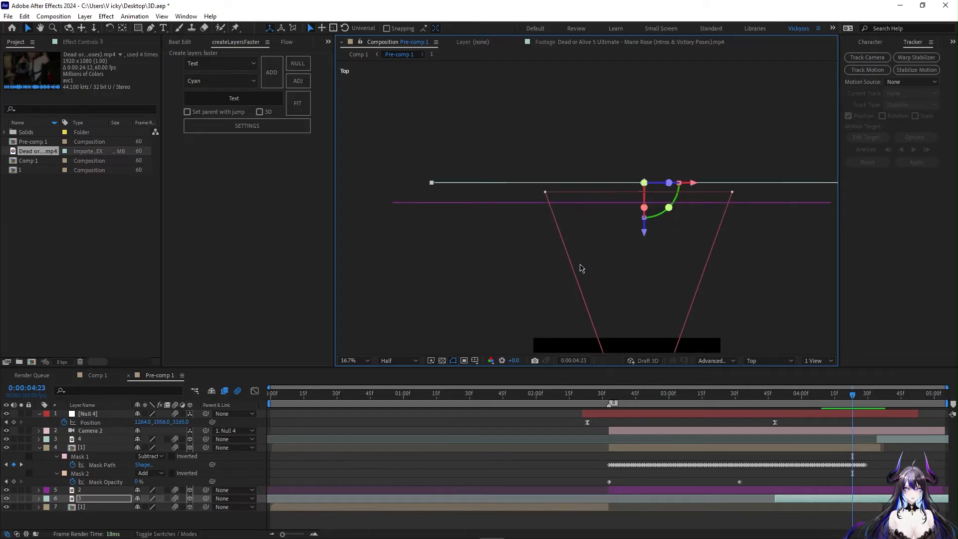
# Switch the 3D view to Camera 2 and reposition layer 3 so its clip covers the frame behind the foreground character.
pyautogui.click(748, 360)
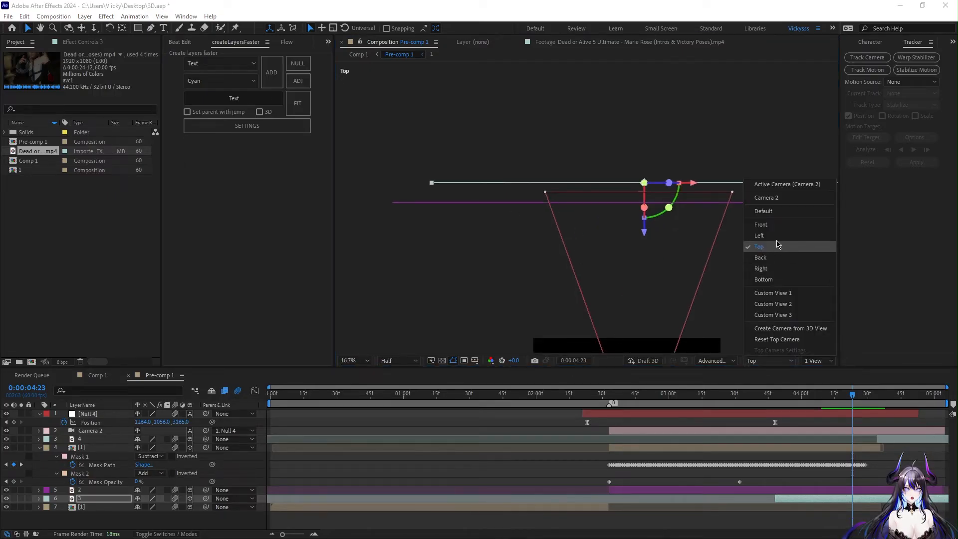
pyautogui.click(767, 198)
pyautogui.moveTo(626, 324); pyautogui.dragTo(597, 183)
pyautogui.moveTo(643, 269); pyautogui.dragTo(636, 222)
pyautogui.moveTo(670, 301); pyautogui.dragTo(653, 229)
pyautogui.press('v')
pyautogui.moveTo(577, 178); pyautogui.dragTo(574, 146)
pyautogui.moveTo(624, 198); pyautogui.dragTo(661, 196)
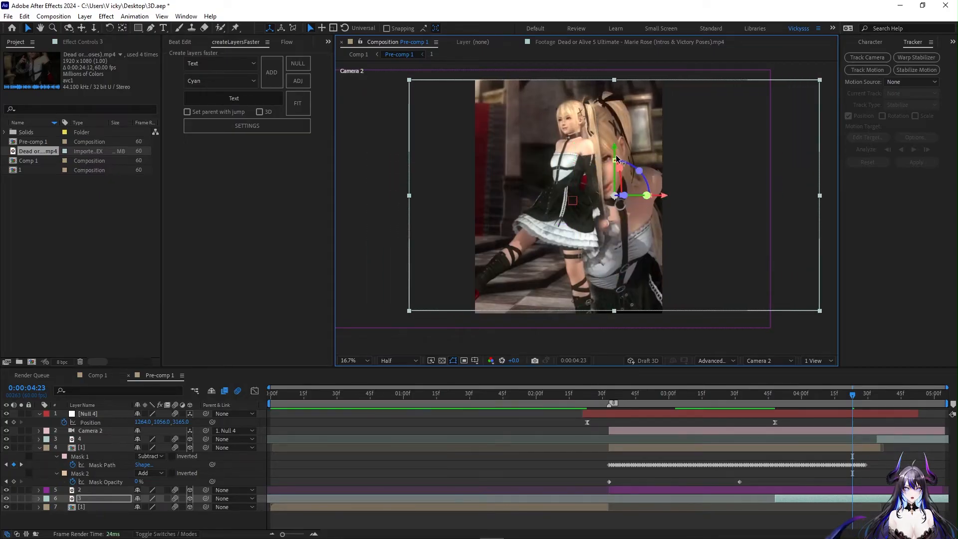
pyautogui.moveTo(617, 156); pyautogui.dragTo(617, 154)
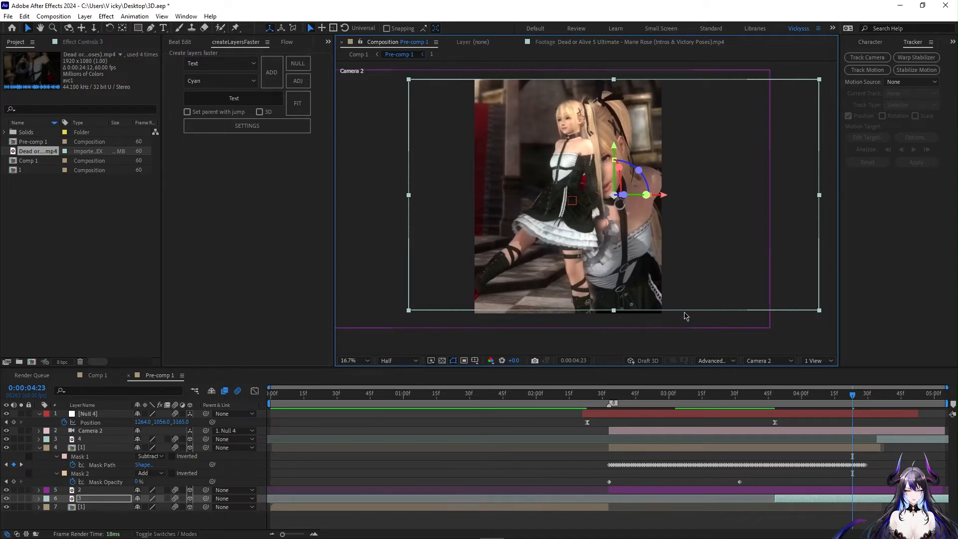
# Scale layer 3 to 275% and shift it right along its X axis so its character shows beside the foreground one.
pyautogui.press('s')
pyautogui.press('s')
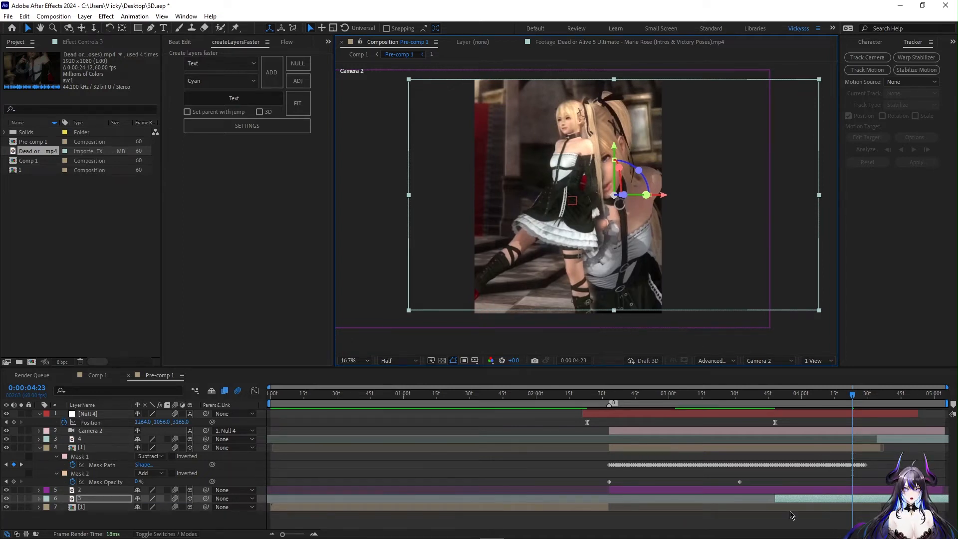
pyautogui.press('s')
pyautogui.moveTo(147, 508); pyautogui.dragTo(155, 513)
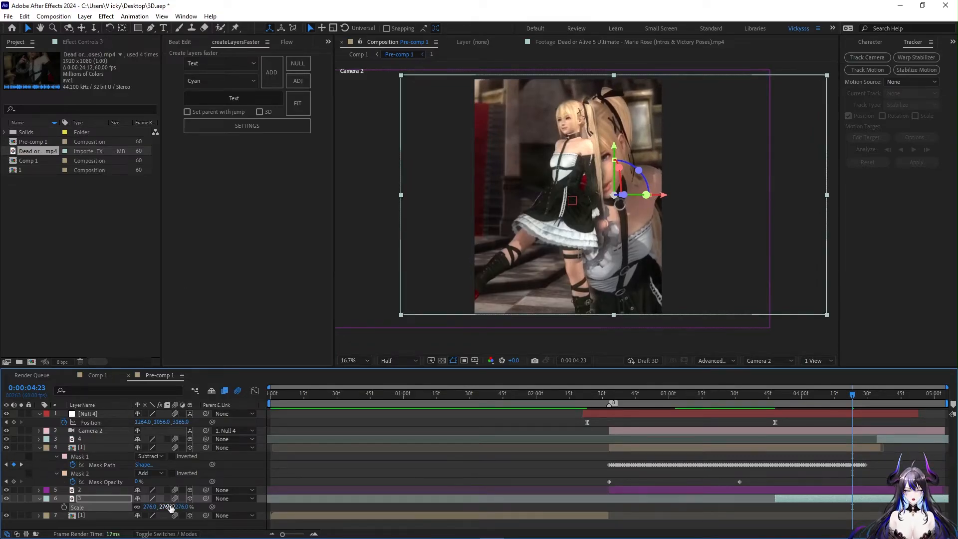
pyautogui.press('p')
pyautogui.moveTo(179, 508)
pyautogui.mouseDown()
pyautogui.moveTo(359, 493)
pyautogui.moveTo(127, 529)
pyautogui.moveTo(209, 528)
pyautogui.moveTo(177, 507)
pyautogui.mouseUp()
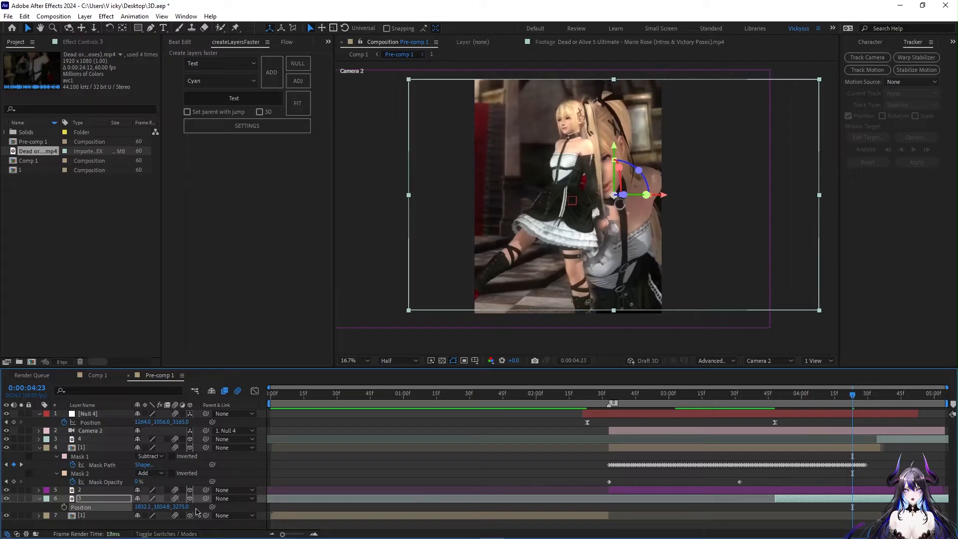
pyautogui.press('s')
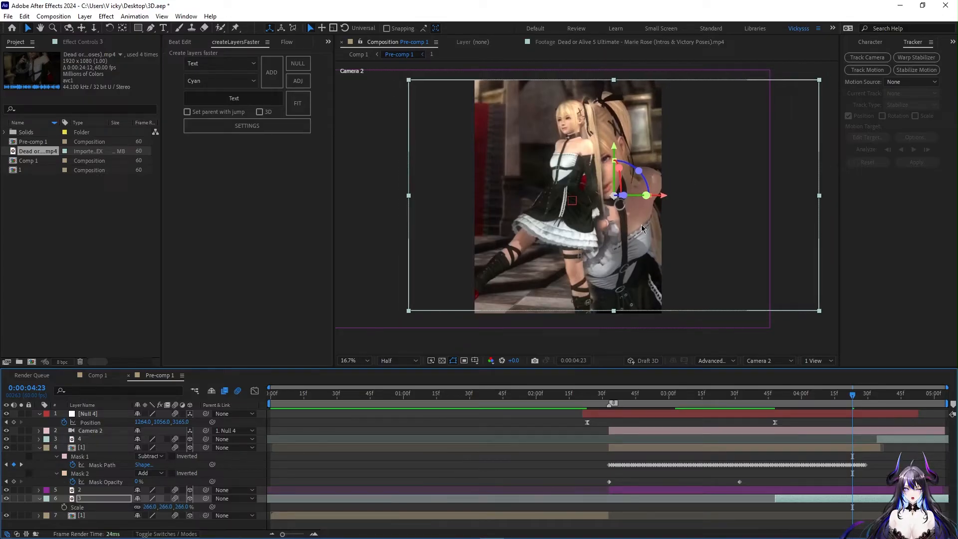
pyautogui.moveTo(158, 506); pyautogui.dragTo(155, 509)
pyautogui.moveTo(667, 195); pyautogui.dragTo(715, 194)
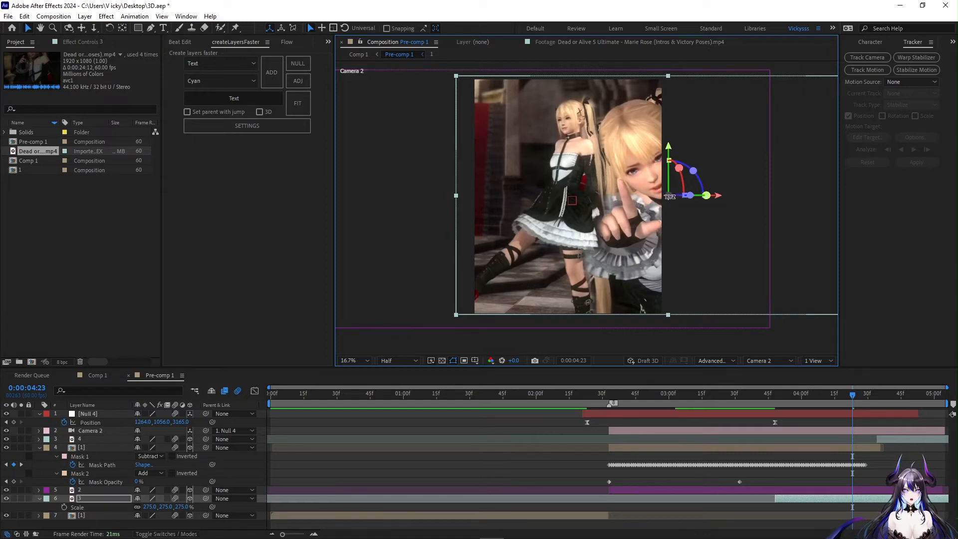
# Scrub through the shot to 0:00:03:48 and add a new null object directly above the Null 4 layer.
pyautogui.moveTo(852, 395); pyautogui.dragTo(848, 420)
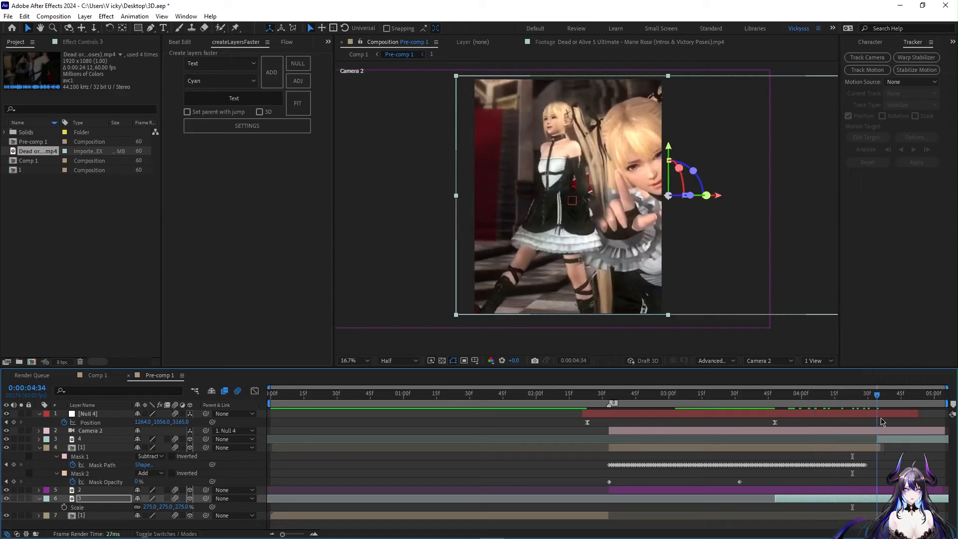
pyautogui.moveTo(785, 442); pyautogui.dragTo(775, 452)
pyautogui.click(741, 420)
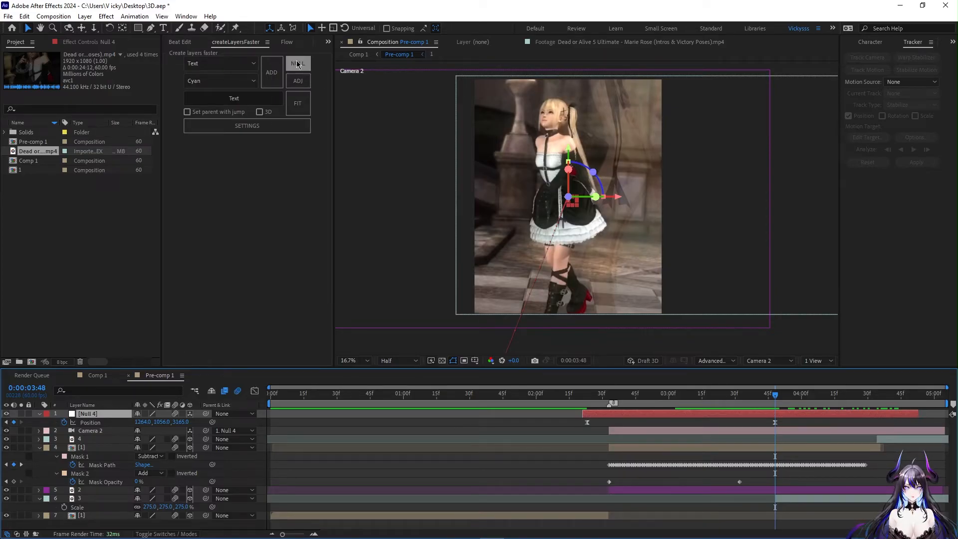
pyautogui.click(85, 17)
pyautogui.moveTo(135, 28)
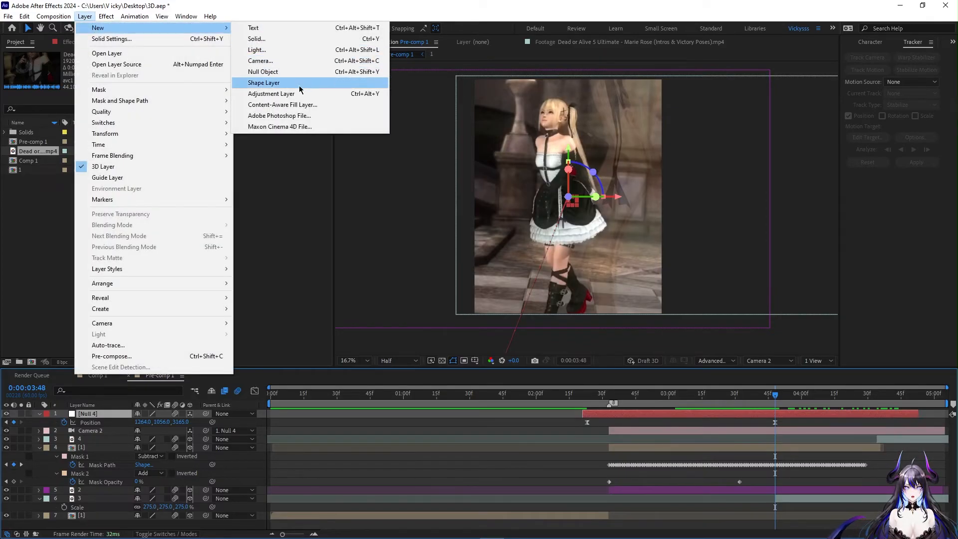
pyautogui.click(298, 69)
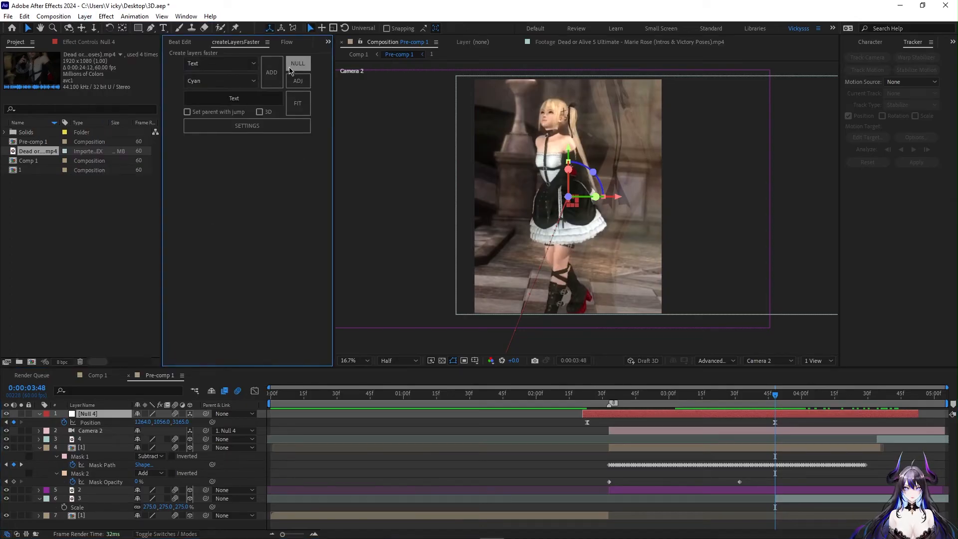
pyautogui.click(297, 64)
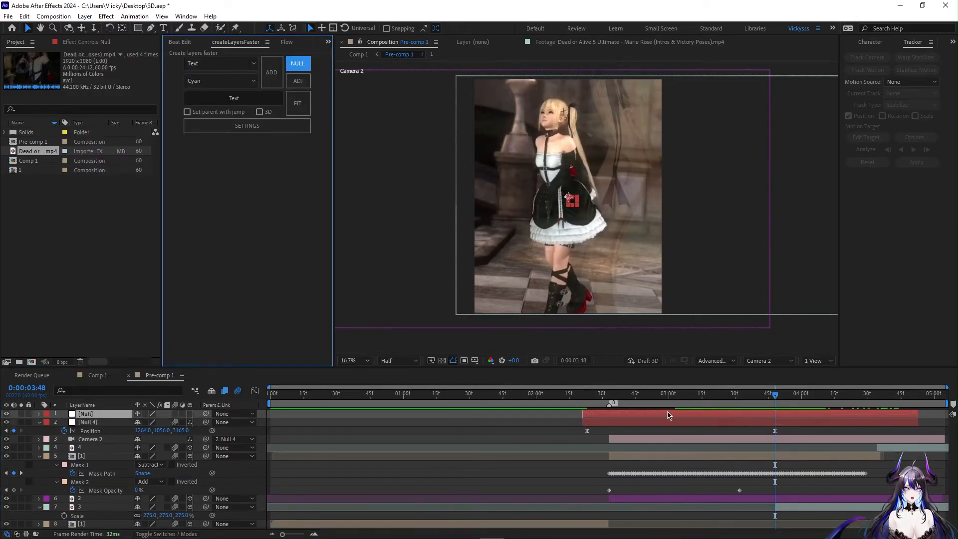
# Parent the Null 4 layer to the new null above it.
pyautogui.click(622, 425)
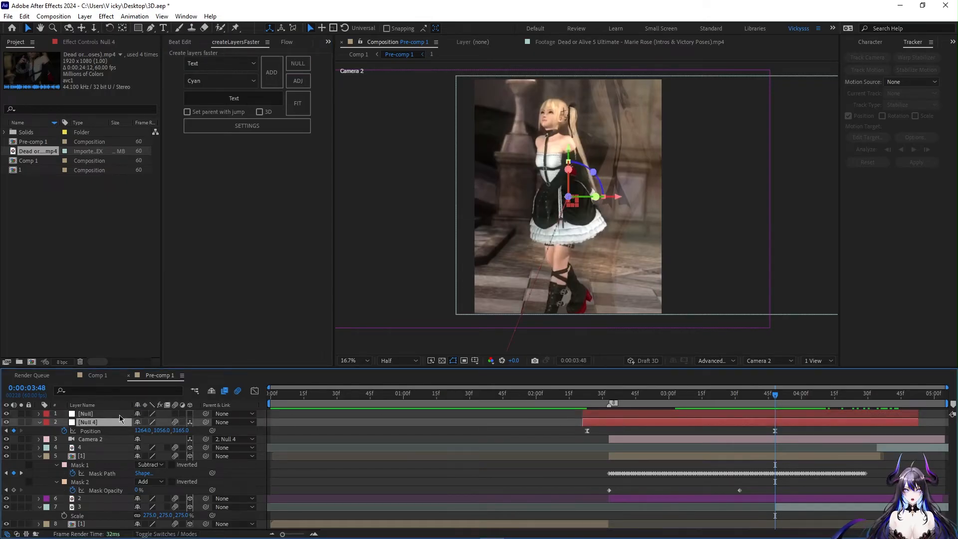
pyautogui.click(118, 414)
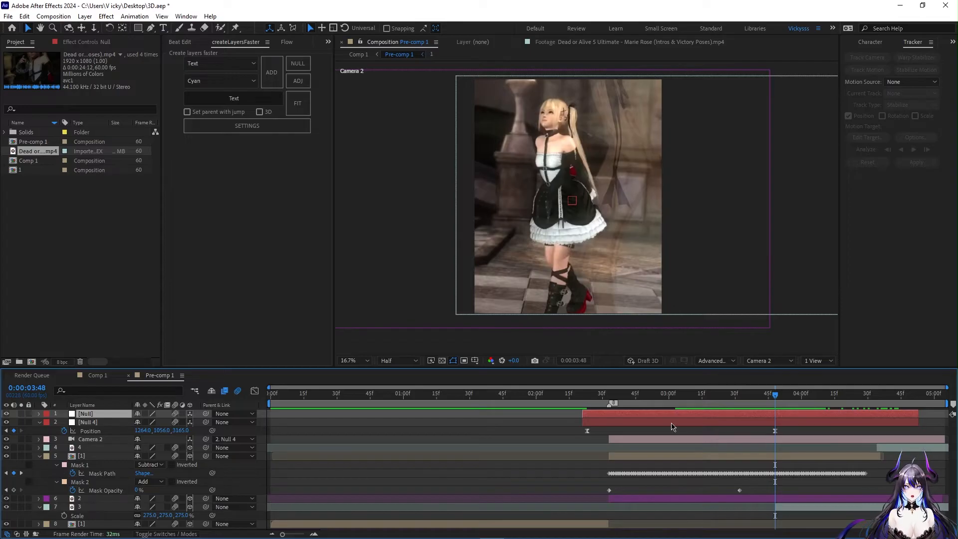
pyautogui.click(671, 424)
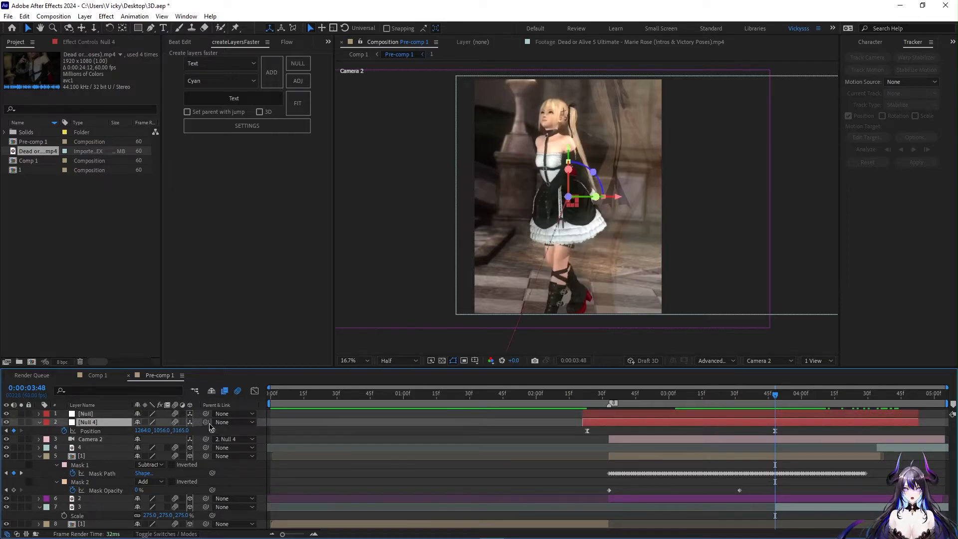
pyautogui.moveTo(210, 424); pyautogui.dragTo(115, 415)
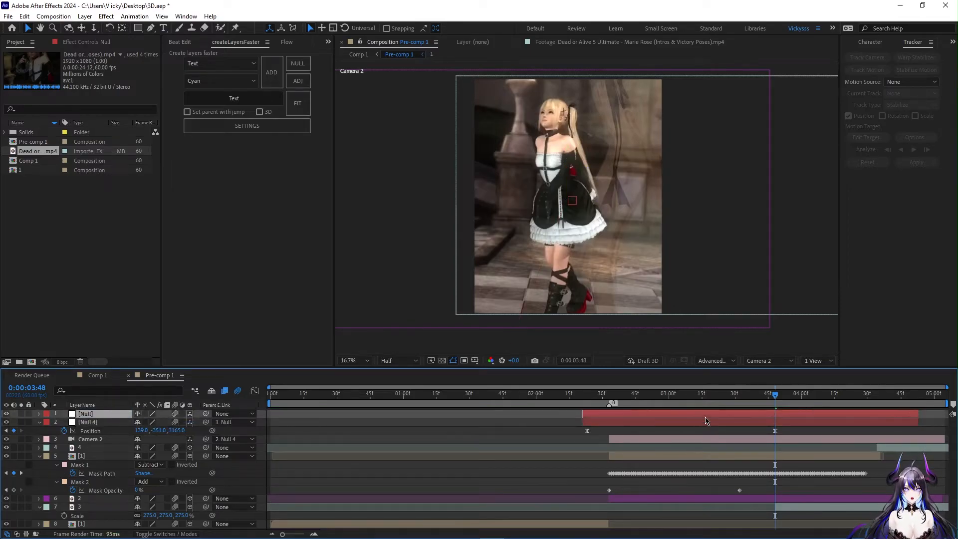
# Reveal the new null's Position, preview the camera move, and shift Null 4's last Position keyframe to about 0:00:03:53.
pyautogui.press('p')
pyautogui.moveTo(775, 395); pyautogui.dragTo(644, 397)
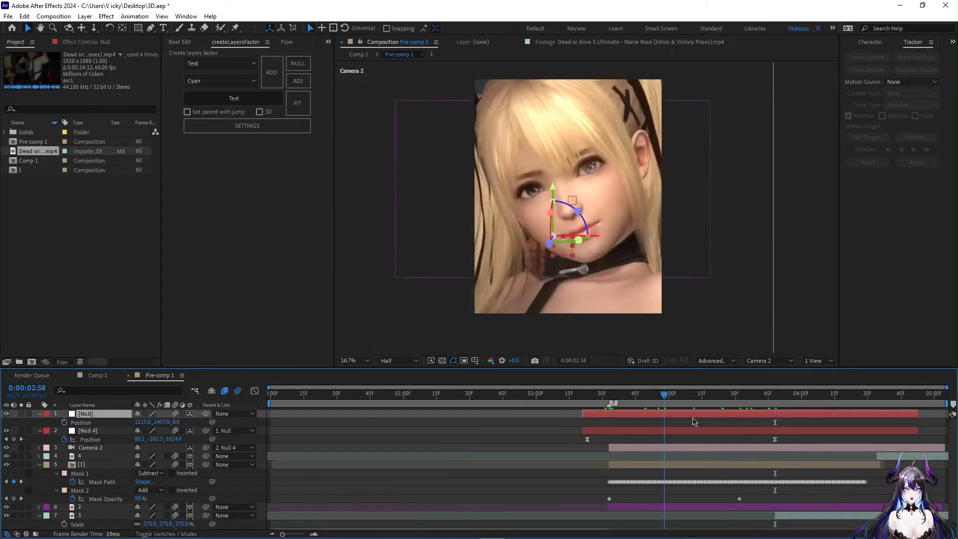
pyautogui.press('space')
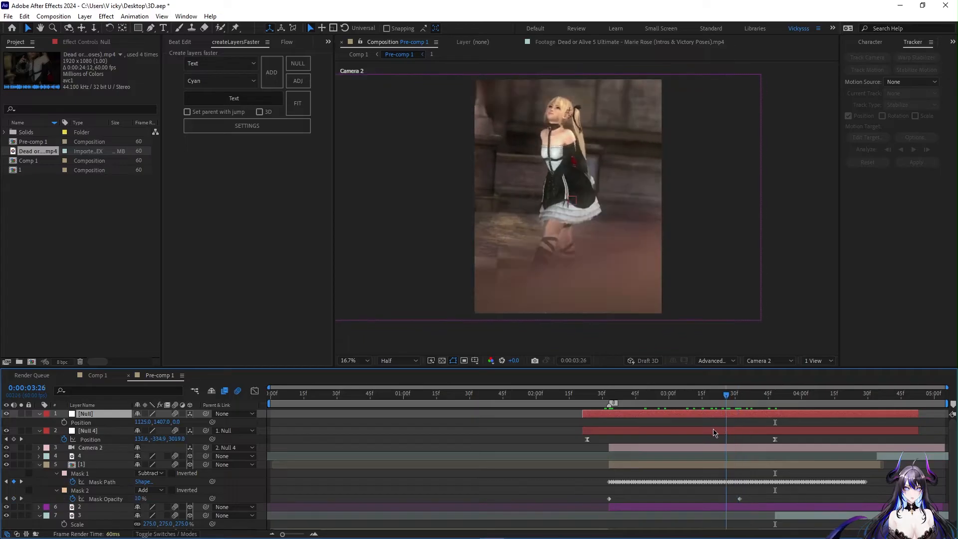
pyautogui.moveTo(735, 439); pyautogui.dragTo(762, 438)
pyautogui.moveTo(764, 394); pyautogui.dragTo(754, 396)
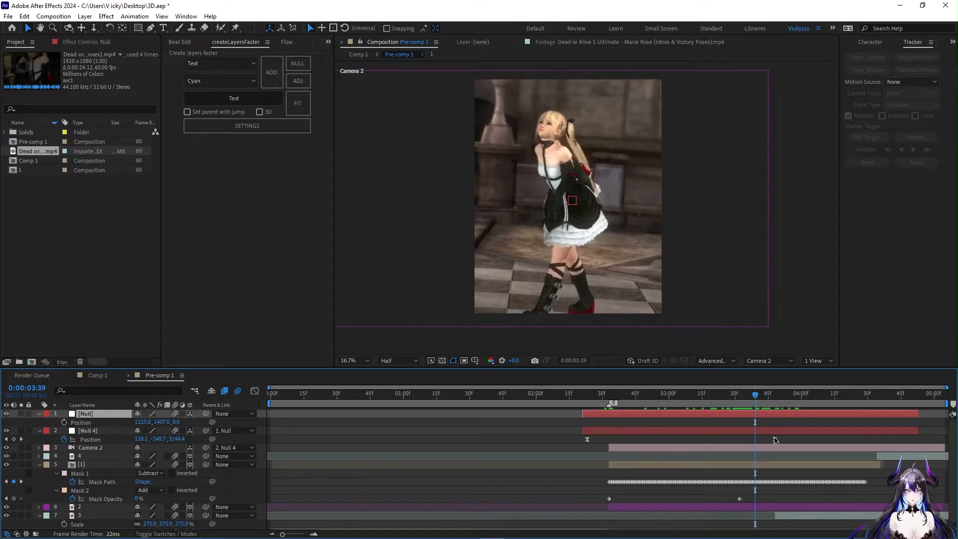
pyautogui.moveTo(774, 439); pyautogui.dragTo(786, 439)
pyautogui.click(781, 423)
# Keyframe the top null's Position at 0:00:03:32, then set it to 2110, 1342, 902 at 0:00:04:15.
pyautogui.moveTo(755, 405); pyautogui.dragTo(740, 405)
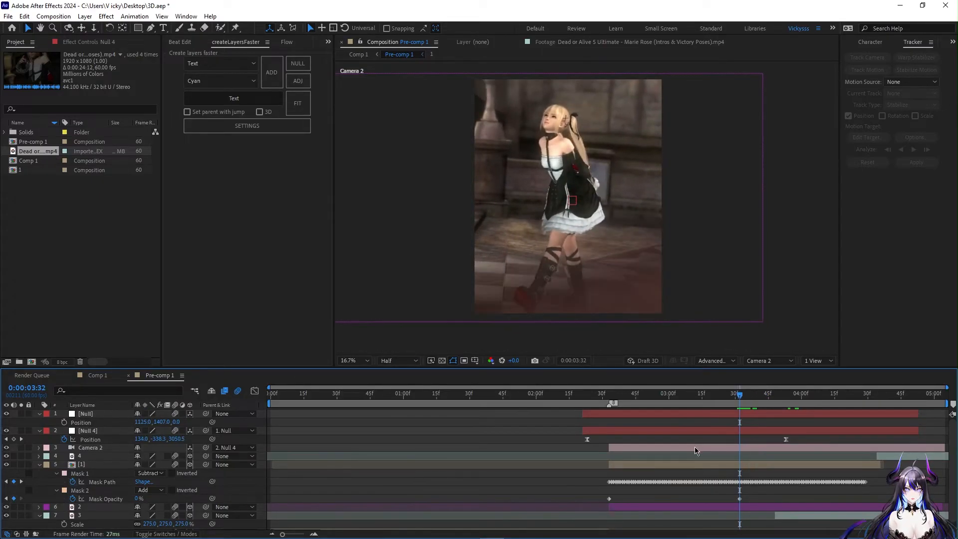
pyautogui.click(64, 422)
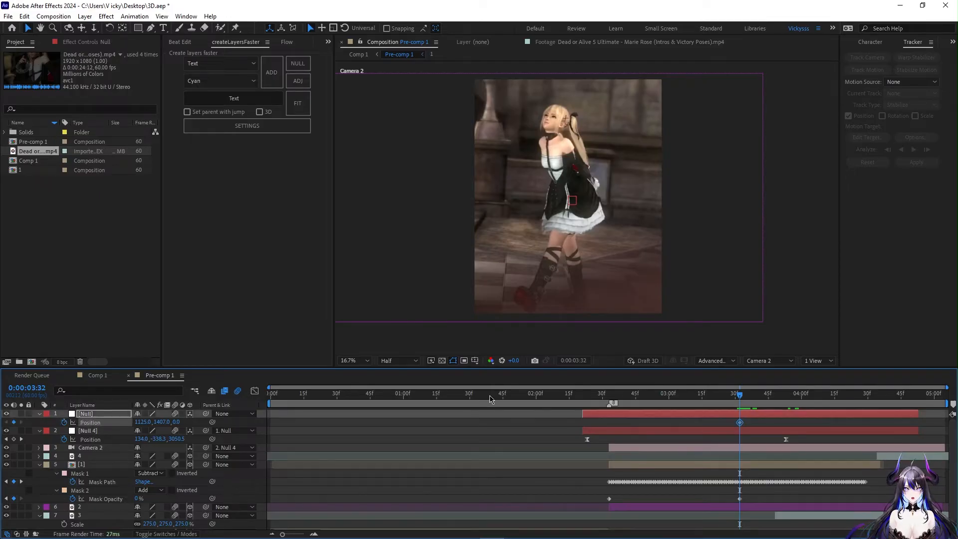
pyautogui.moveTo(757, 405); pyautogui.dragTo(836, 411)
pyautogui.moveTo(189, 420); pyautogui.dragTo(565, 412)
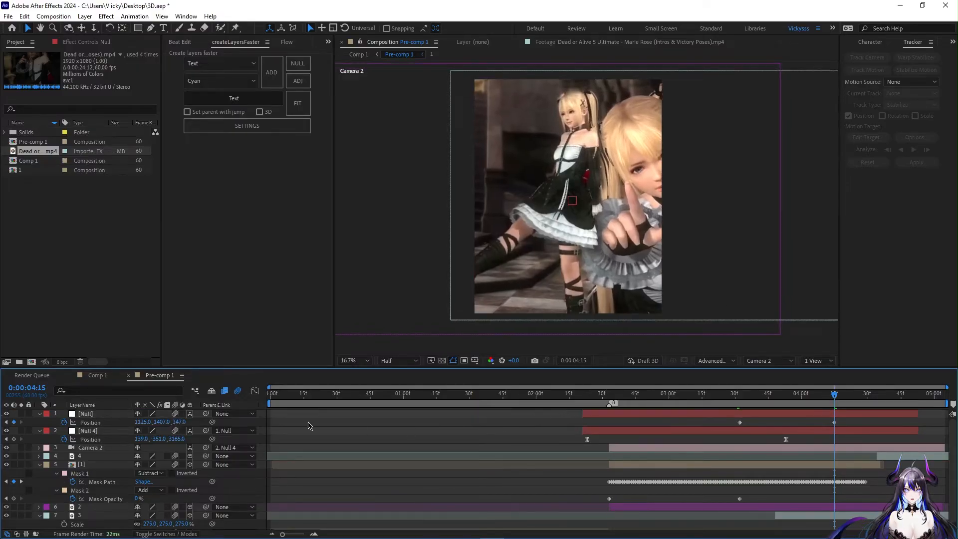
pyautogui.moveTo(179, 421); pyautogui.dragTo(504, 413)
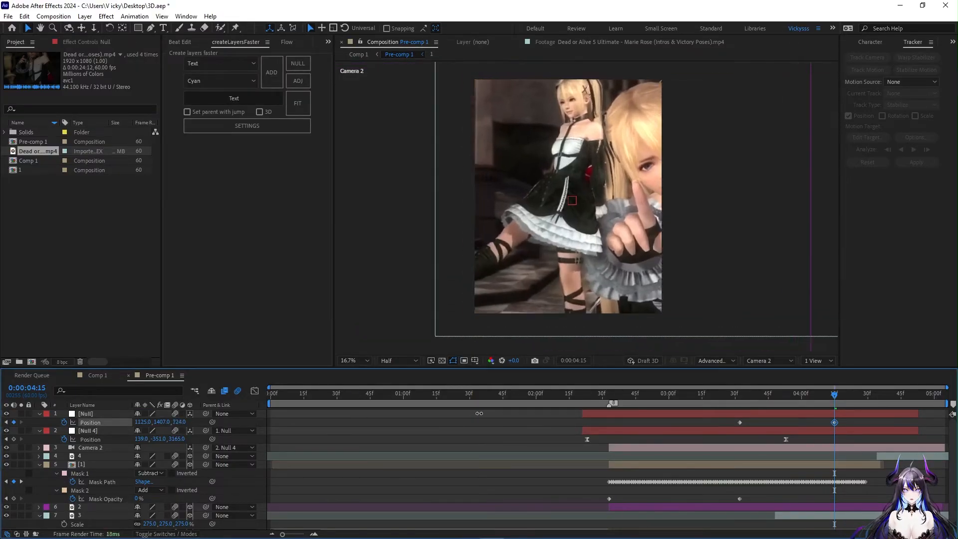
pyautogui.moveTo(163, 422); pyautogui.dragTo(604, 394)
pyautogui.scroll(-2, 678, 173)
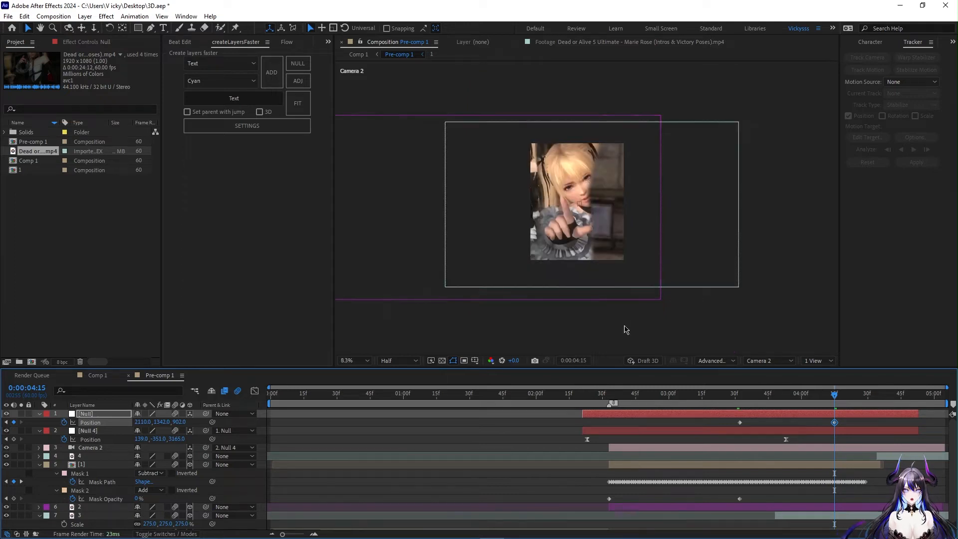
pyautogui.click(783, 507)
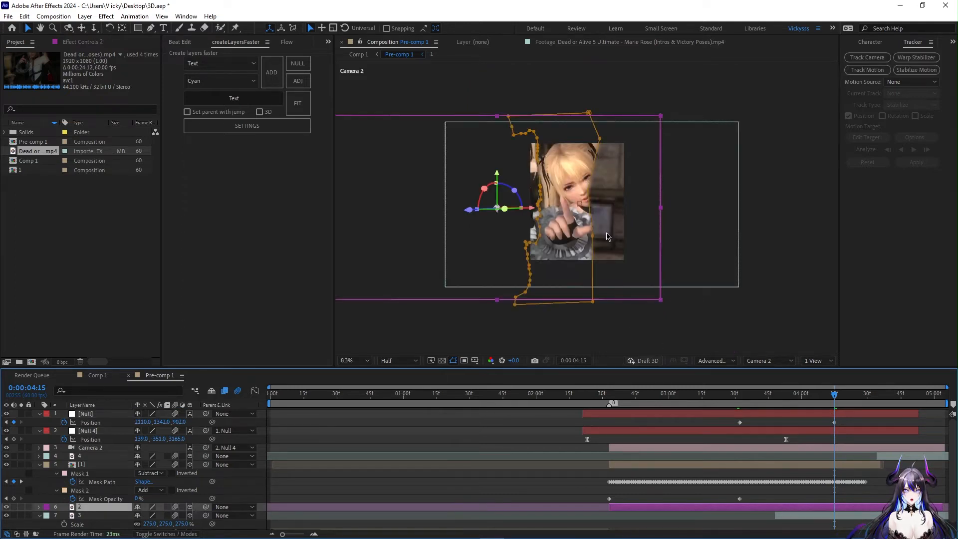
pyautogui.moveTo(613, 197); pyautogui.dragTo(633, 201)
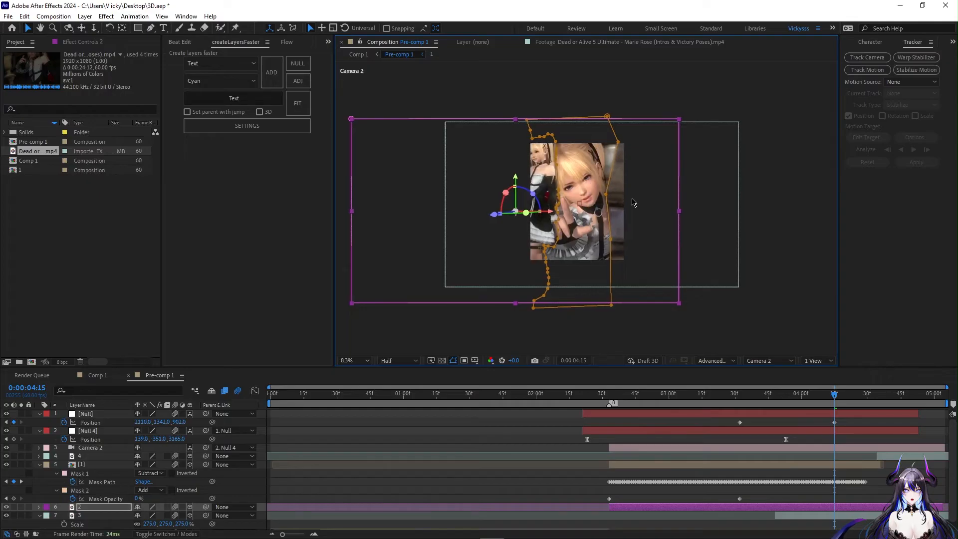
pyautogui.hotkey('ctrl', 'z')
# Open layer 2 on its own at 0:00:04:15 and pull the mask's upper-right points out past the clip's right edge.
pyautogui.doubleClick(797, 506)
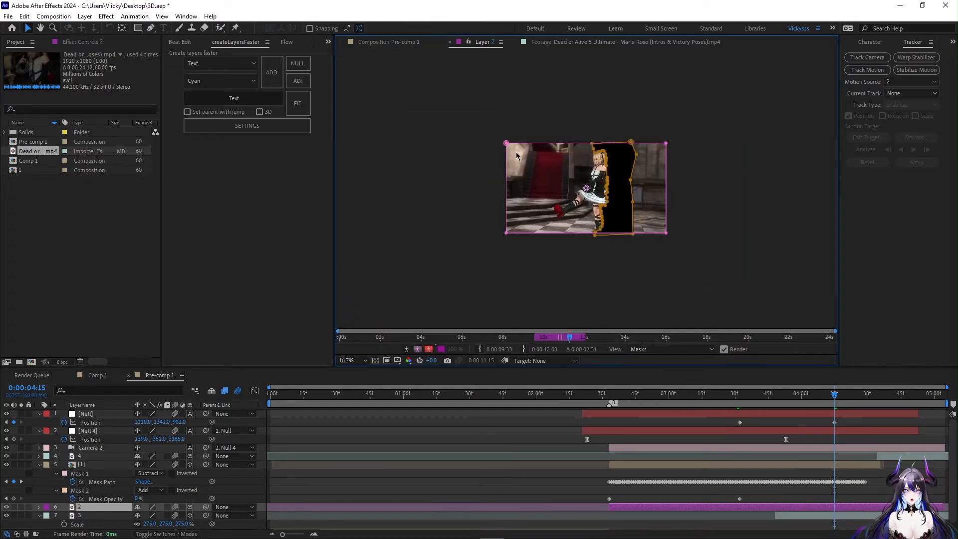
pyautogui.scroll(2, 648, 188)
pyautogui.moveTo(674, 171); pyautogui.dragTo(762, 179)
pyautogui.moveTo(685, 120); pyautogui.dragTo(765, 122)
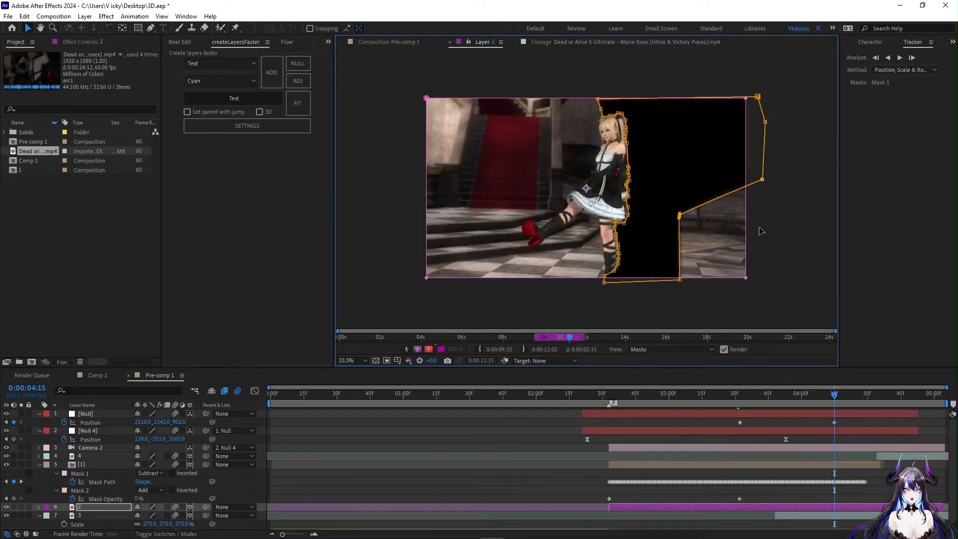
# Return to the composition and widen layer 2's mask on the right side at about 0:00:03:32 and 0:00:03:38.
pyautogui.click(406, 42)
pyautogui.moveTo(833, 394); pyautogui.dragTo(740, 418)
pyautogui.moveTo(628, 191); pyautogui.dragTo(670, 193)
pyautogui.moveTo(739, 395); pyautogui.dragTo(752, 394)
pyautogui.moveTo(627, 195); pyautogui.dragTo(672, 198)
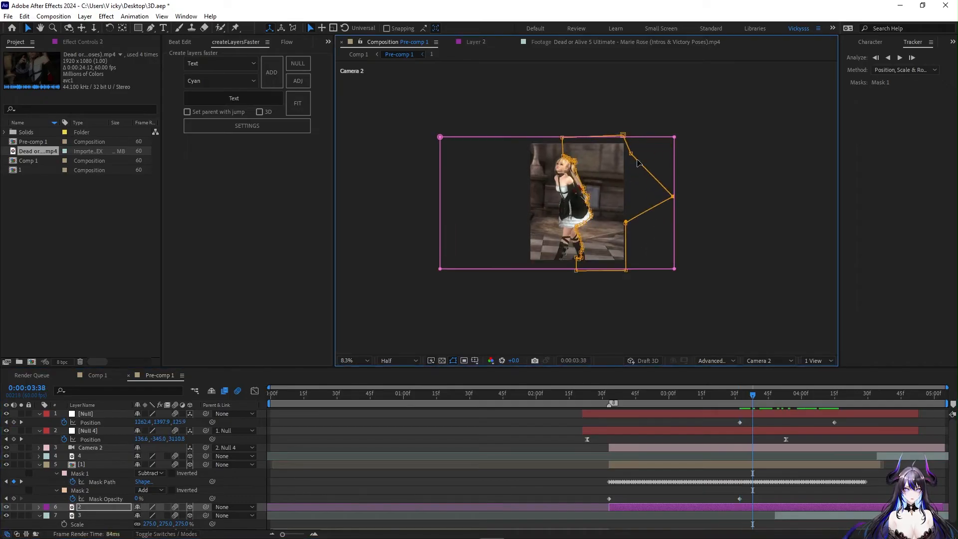
# Step frame by frame from 0:00:03:38 to 0:00:04:11, pulling layer 2's outer mask points beyond the visible frame.
pyautogui.press('pagedown')
pyautogui.press('pagedown')
pyautogui.press('pagedown')
pyautogui.press('pagedown')
pyautogui.press('pagedown')
pyautogui.press('pagedown')
pyautogui.press('pagedown')
pyautogui.press('pagedown')
pyautogui.press('pagedown')
pyautogui.press('pagedown')
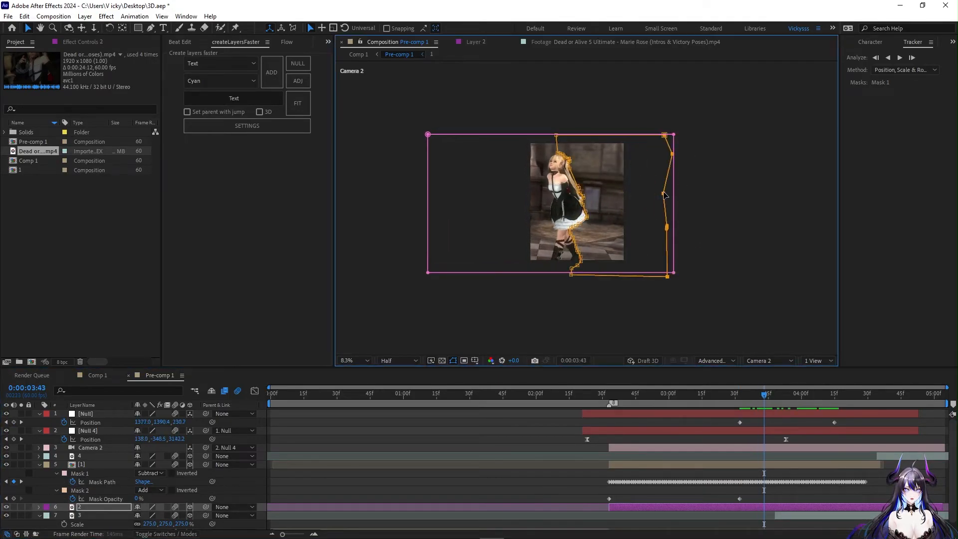
pyautogui.press('pagedown')
pyautogui.press('pagedown')
pyautogui.press('pagedown')
pyautogui.press('pagedown')
pyautogui.press('pagedown')
pyautogui.press('pagedown')
pyautogui.press('pagedown')
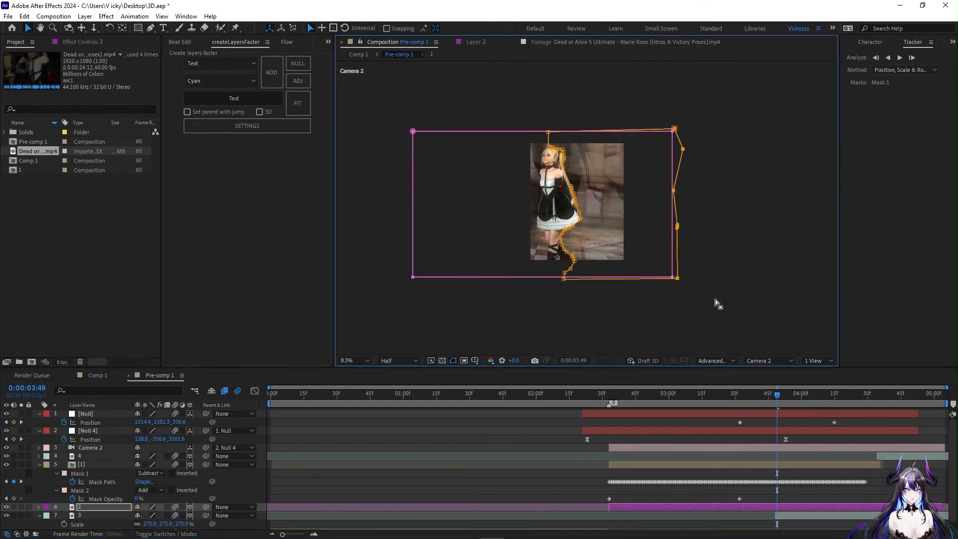
pyautogui.press('pagedown')
pyautogui.press('pagedown')
pyautogui.press('pagedown')
pyautogui.press('pagedown')
pyautogui.press('pagedown')
pyautogui.press('pagedown')
pyautogui.press('pagedown')
pyautogui.press('pagedown')
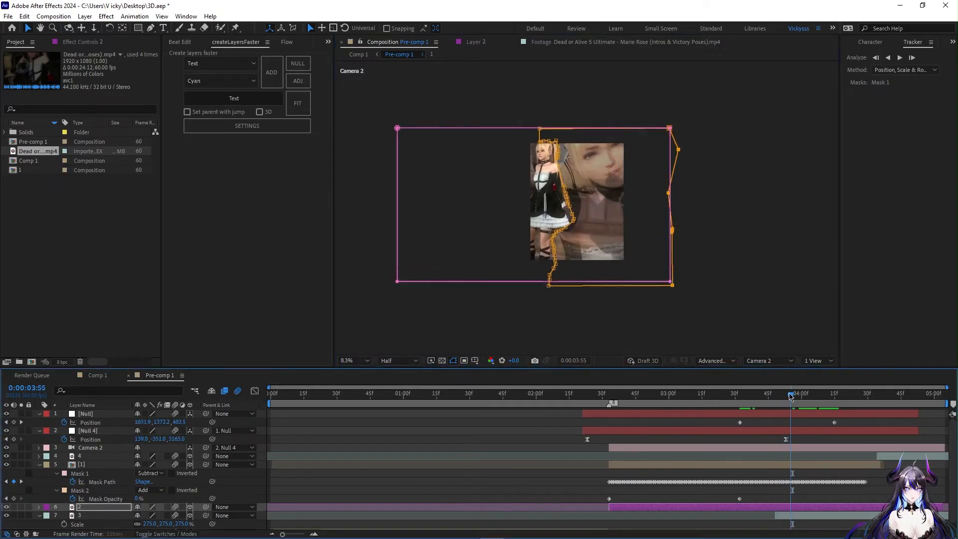
pyautogui.press('pagedown')
pyautogui.press('pagedown')
pyautogui.press('pagedown')
pyautogui.press('pagedown')
pyautogui.press('pagedown')
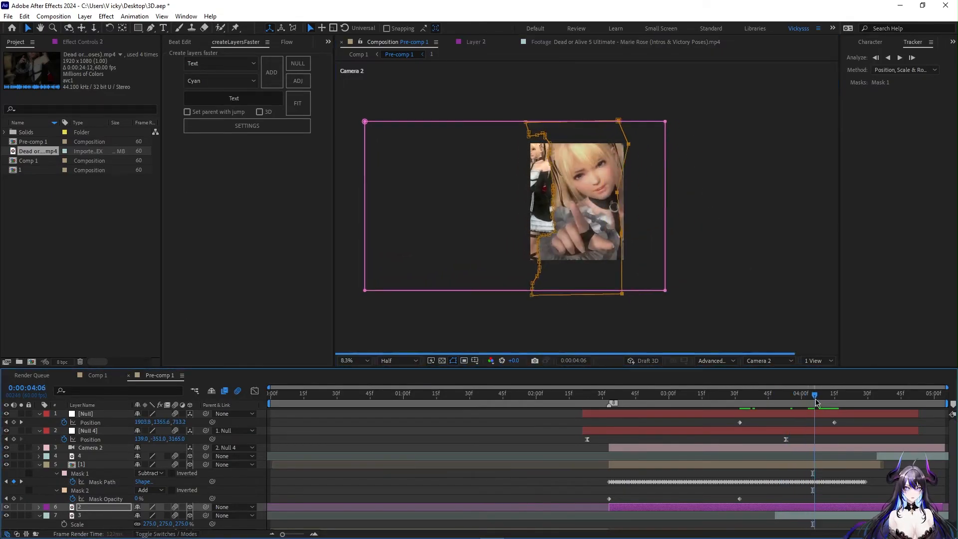
pyautogui.press('pagedown')
pyautogui.press('pagedown')
pyautogui.press('pagedown')
pyautogui.press('pagedown')
pyautogui.press('pagedown')
pyautogui.press('pagedown')
pyautogui.press('pagedown')
pyautogui.press('pagedown')
pyautogui.press('pagedown')
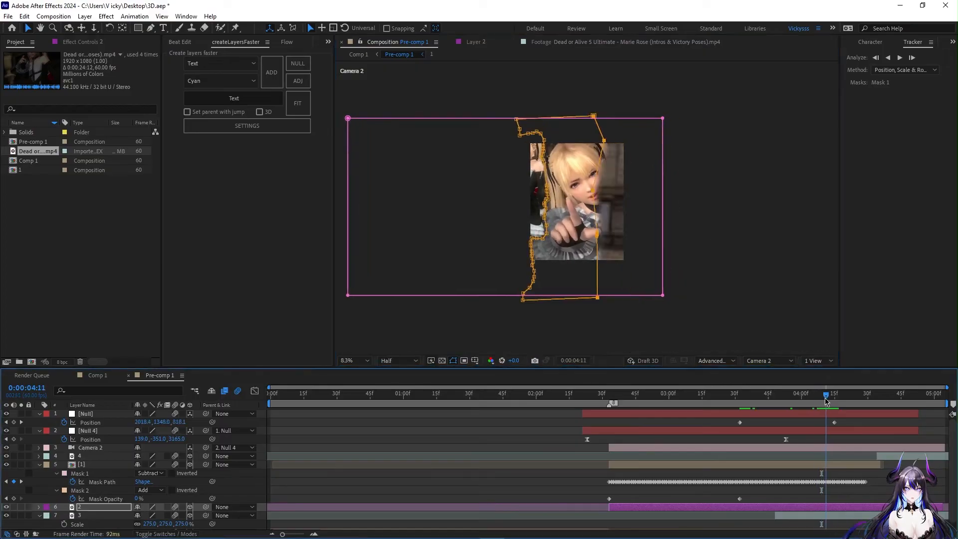
# Continue extending layer 2's outer mask edge past the frame's right side through 0:00:04:32.
pyautogui.moveTo(838, 395); pyautogui.dragTo(852, 396)
pyautogui.moveTo(620, 219); pyautogui.dragTo(686, 219)
pyautogui.moveTo(852, 396); pyautogui.dragTo(863, 399)
pyautogui.click(842, 464)
pyautogui.click(831, 507)
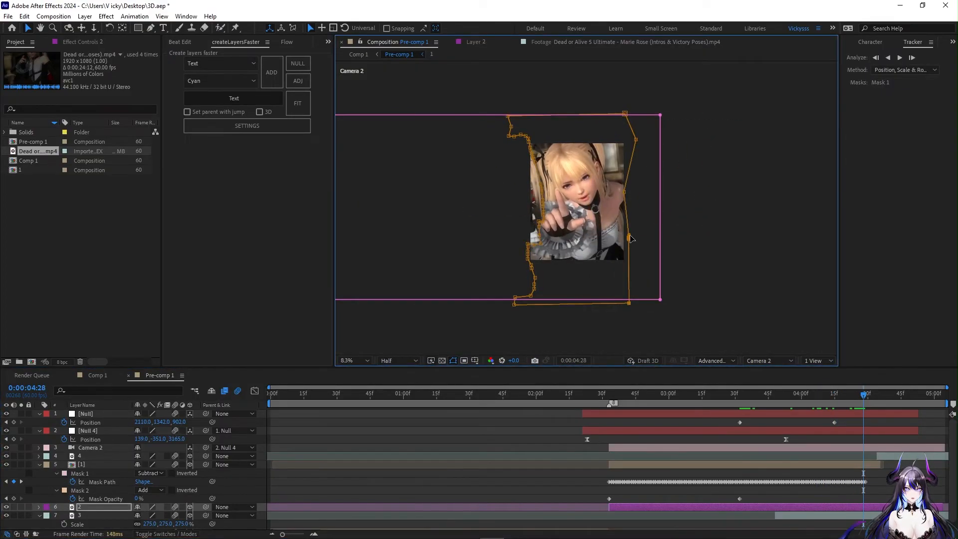
pyautogui.press('pagedown')
pyautogui.press('pagedown')
pyautogui.press('pagedown')
pyautogui.press('pagedown')
pyautogui.press('pagedown')
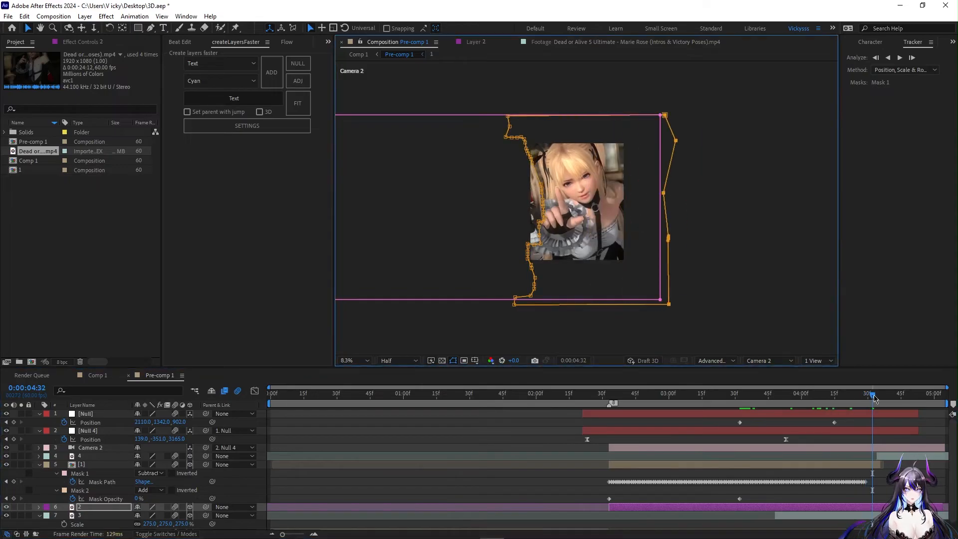
pyautogui.press('pagedown')
pyautogui.press('pagedown')
# At 0:00:04:15, change the top null's Position to 2217, 1342, 1443.
pyautogui.click(354, 360)
pyautogui.click(366, 197)
pyautogui.moveTo(878, 408); pyautogui.dragTo(823, 434)
pyautogui.scroll(-1, 598, 226)
pyautogui.moveTo(822, 394); pyautogui.dragTo(834, 402)
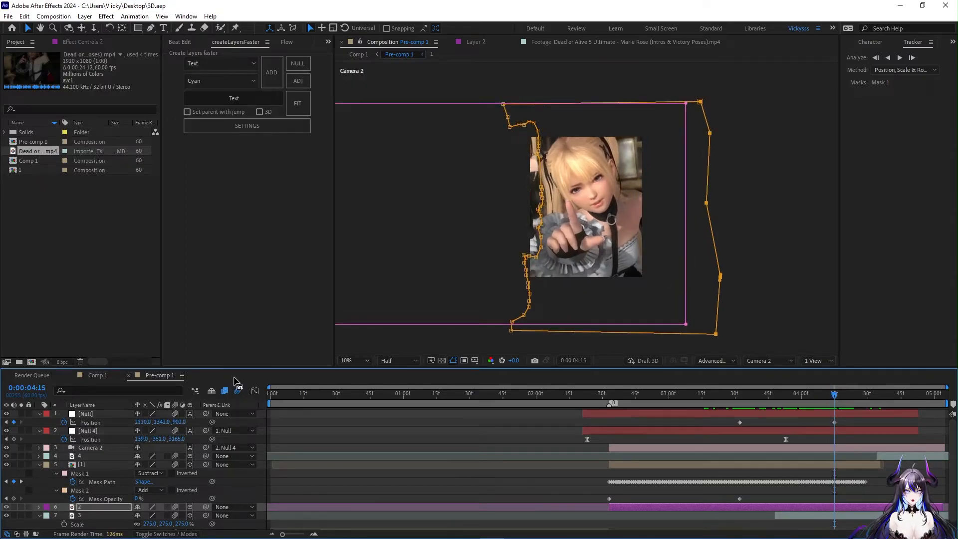
pyautogui.moveTo(178, 420); pyautogui.dragTo(134, 424)
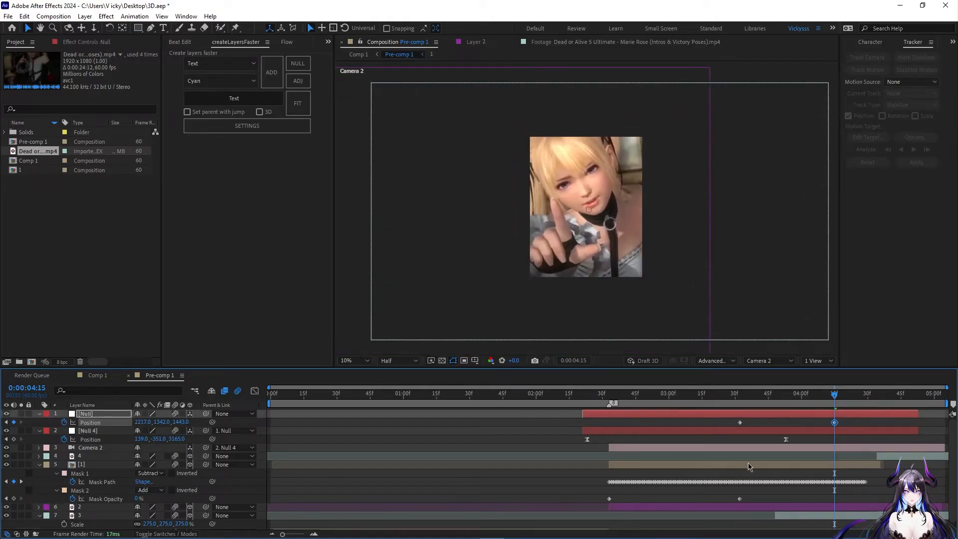
# Inspect layer 3's depth relative to the camera in the Top view and return to the Camera 2 view.
pyautogui.click(789, 517)
pyautogui.click(775, 360)
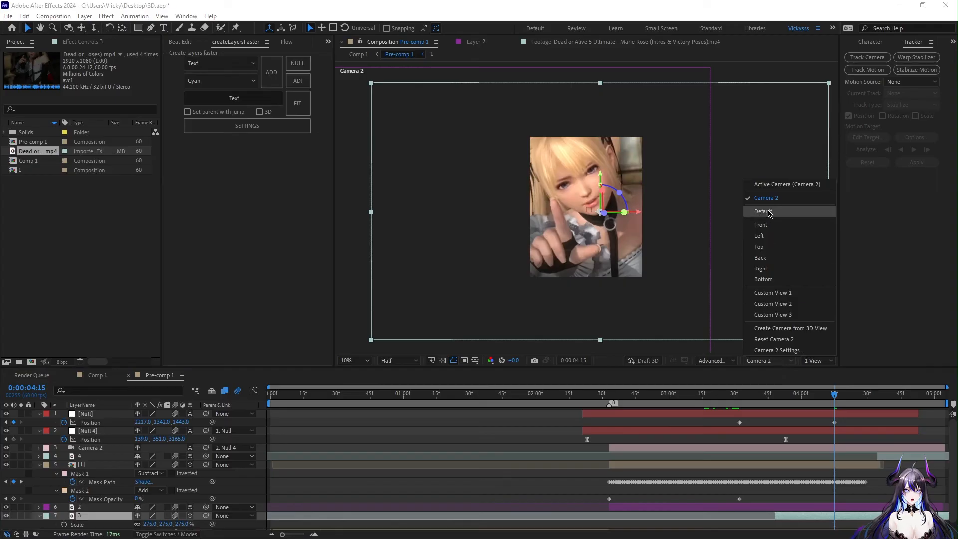
pyautogui.click(763, 248)
pyautogui.press('space')
pyautogui.moveTo(643, 157); pyautogui.dragTo(601, 322)
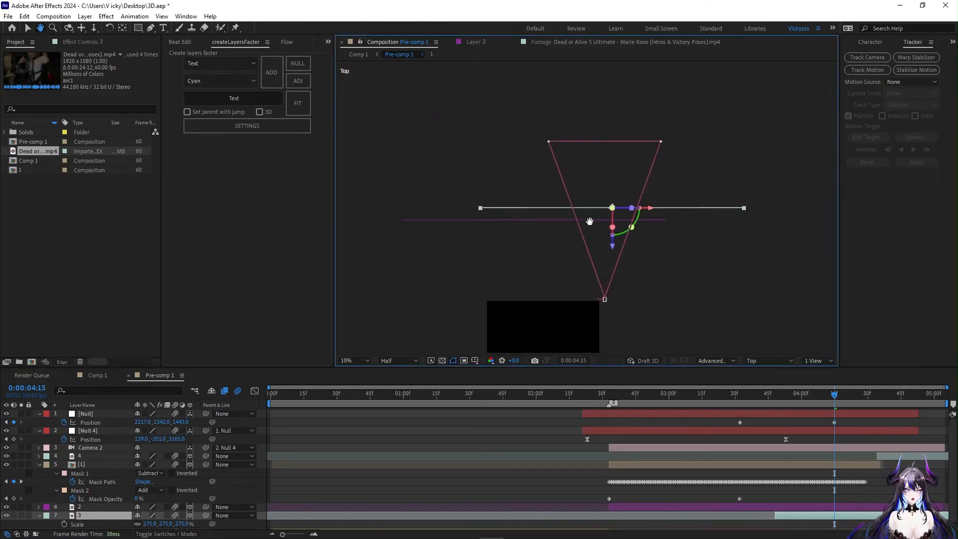
pyautogui.click(783, 360)
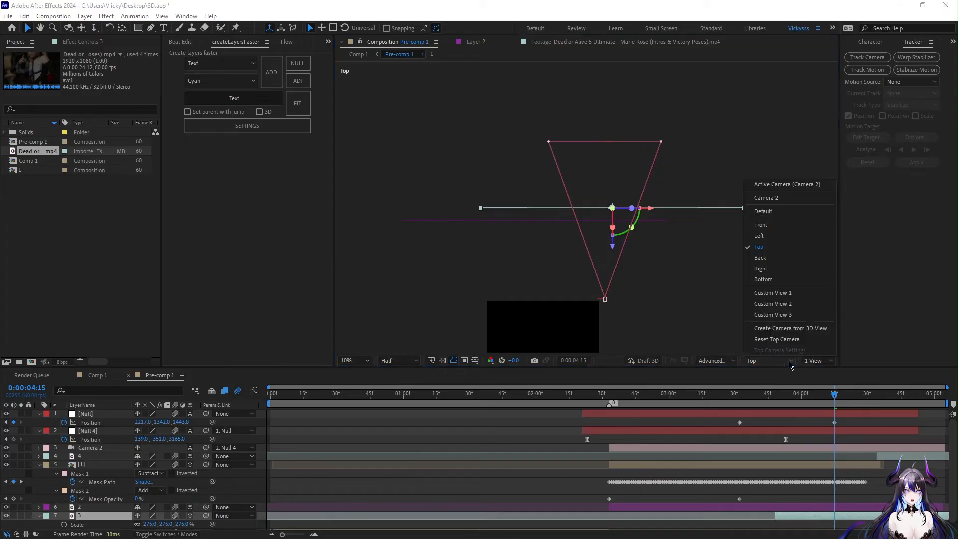
pyautogui.click(785, 205)
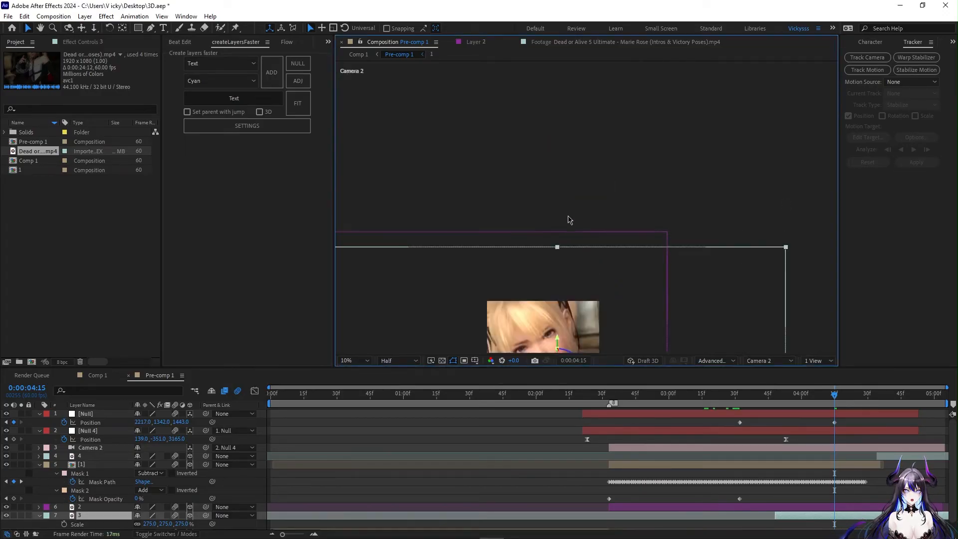
pyautogui.press('space')
pyautogui.moveTo(577, 312); pyautogui.dragTo(653, 139)
# Push layer 3 back to a Z position of 4253 and review the transition from 0:00:03:53 to 0:00:04:06.
pyautogui.click(810, 515)
pyautogui.scroll(-1, 199, 511)
pyautogui.moveTo(181, 516); pyautogui.dragTo(665, 494)
pyautogui.click(665, 494)
pyautogui.moveTo(834, 395); pyautogui.dragTo(786, 414)
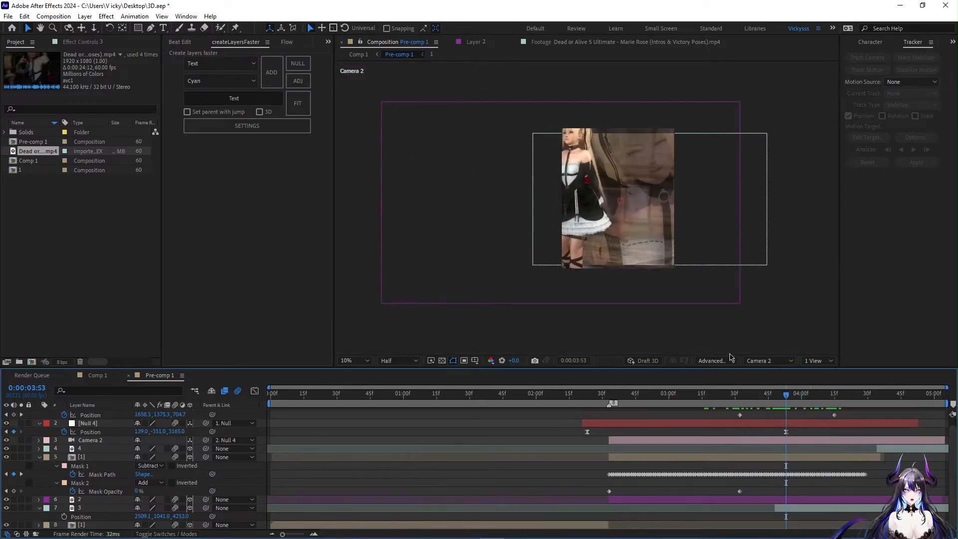
pyautogui.moveTo(793, 395); pyautogui.dragTo(815, 415)
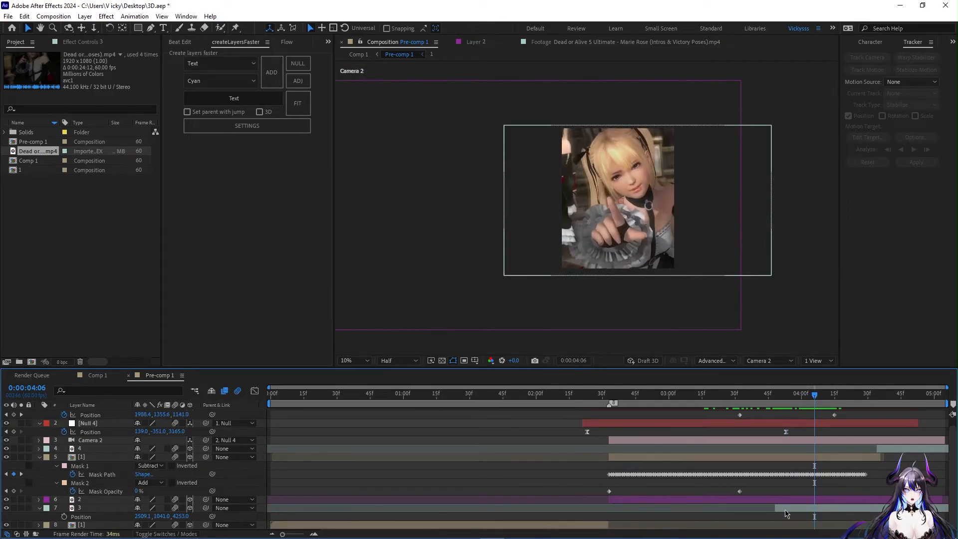
# Move layer 3 deeper to a Z position of 5100 and check the framing up to 0:00:04:13.
pyautogui.click(784, 510)
pyautogui.scroll(1, 126, 510)
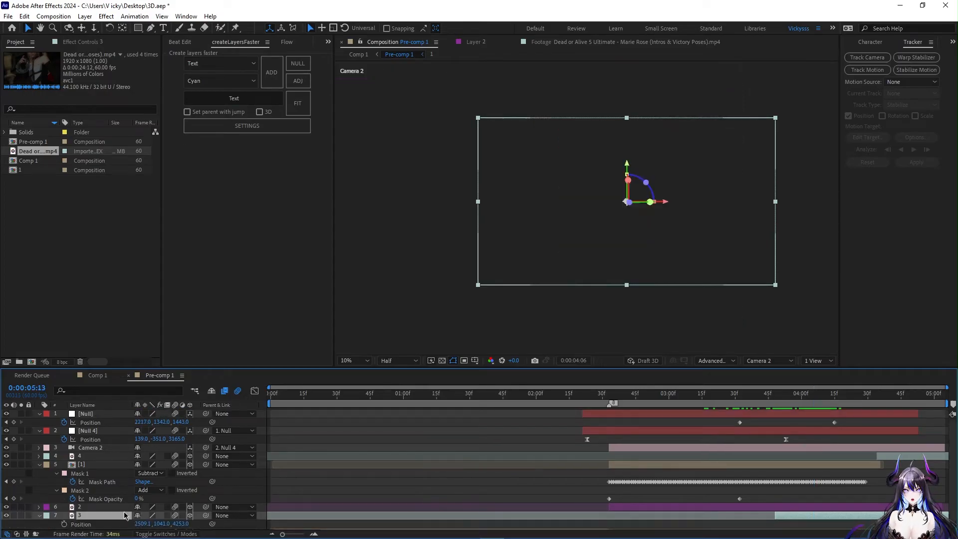
pyautogui.click(354, 360)
pyautogui.click(363, 192)
pyautogui.moveTo(342, 395); pyautogui.dragTo(776, 430)
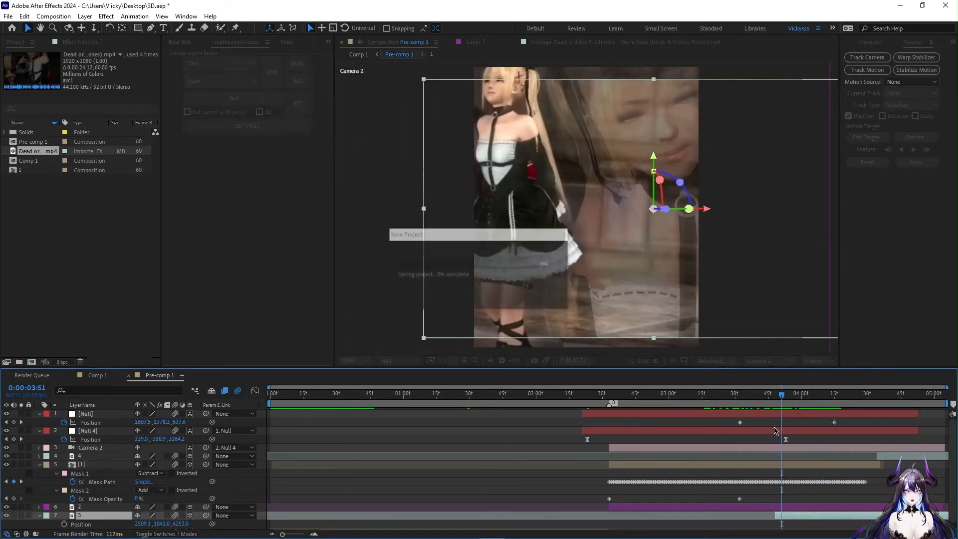
pyautogui.moveTo(179, 523); pyautogui.dragTo(170, 523)
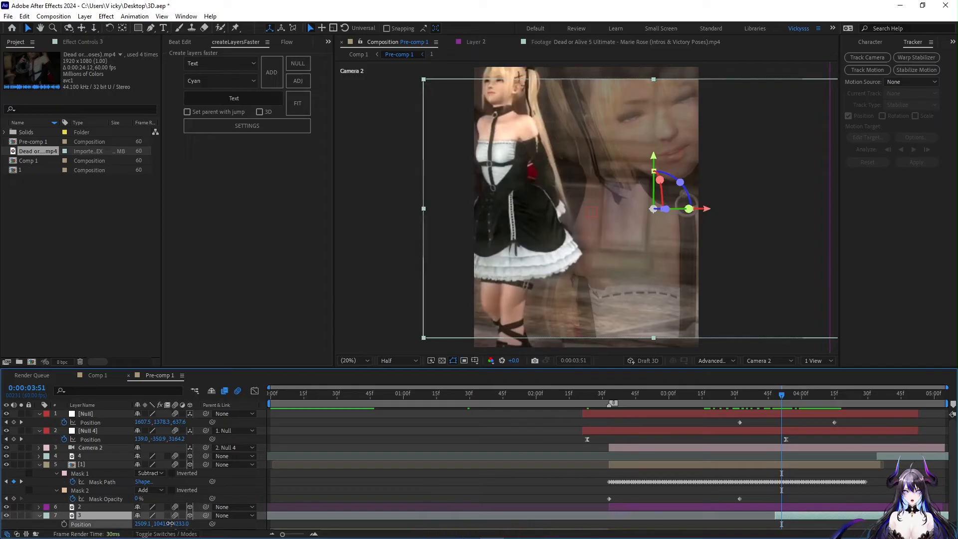
pyautogui.moveTo(357, 510); pyautogui.dragTo(601, 498)
pyautogui.moveTo(767, 394); pyautogui.dragTo(829, 427)
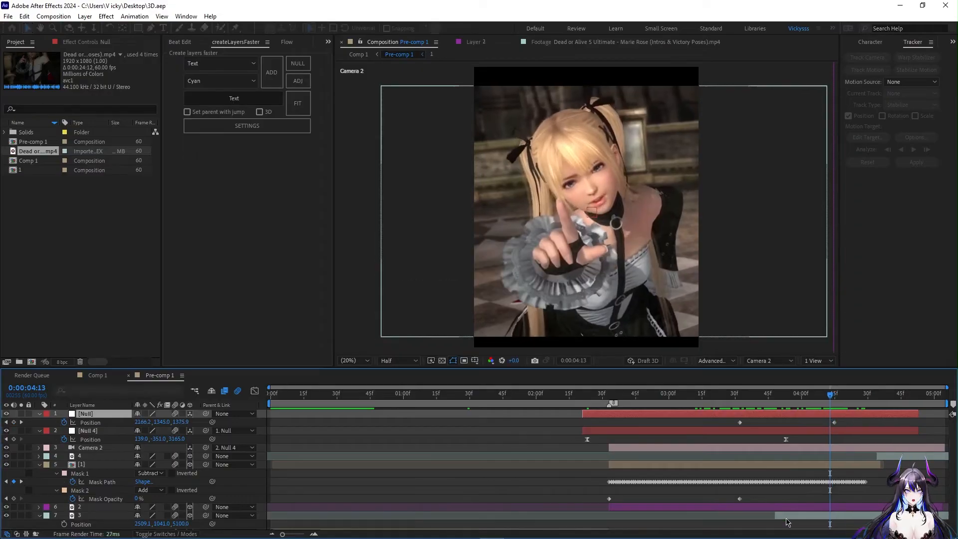
# Apply Motion Tile to layer 3 with Output Height 200 and Mirror Edges enabled, then scrub back through the transition.
pyautogui.click(793, 515)
pyautogui.hotkey('ctrl', 'space')
pyautogui.write('mo')
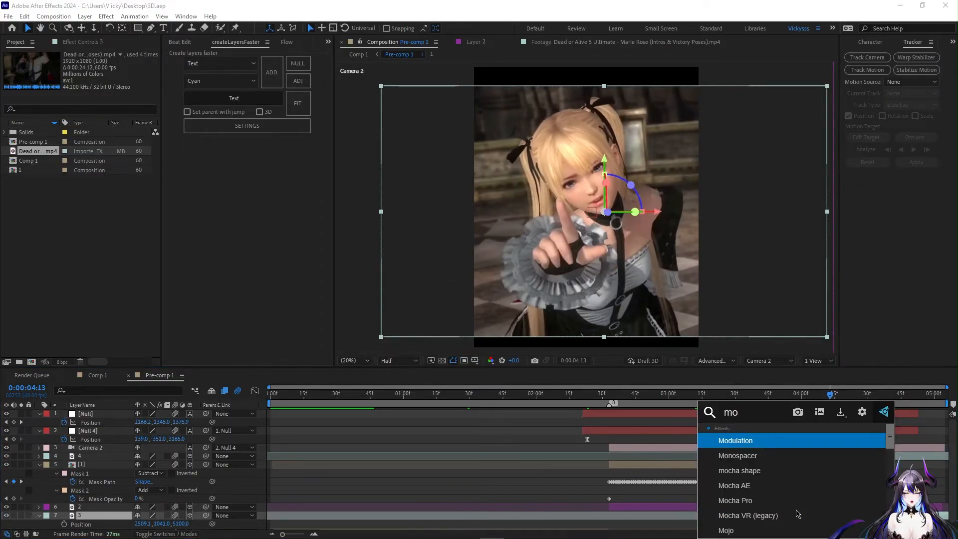
pyautogui.click(748, 456)
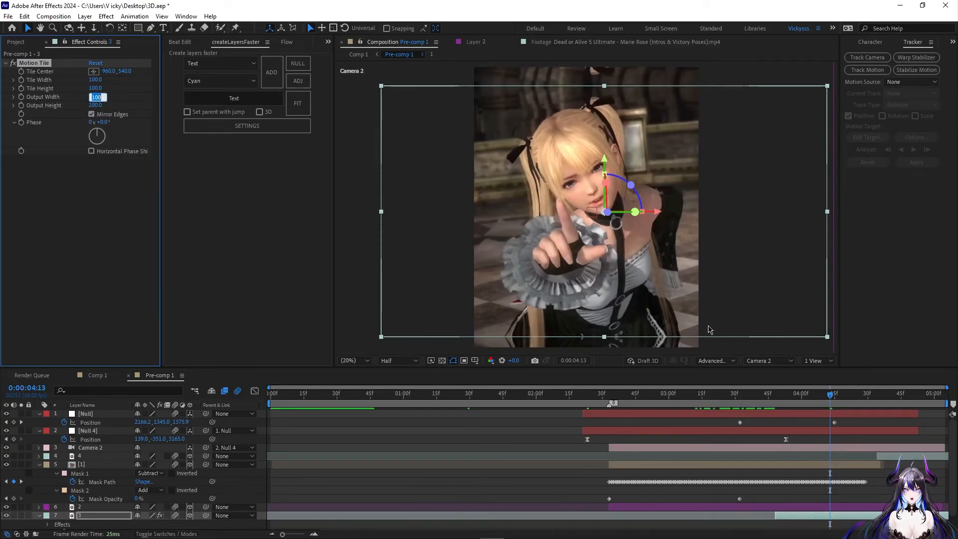
pyautogui.moveTo(812, 396); pyautogui.dragTo(726, 404)
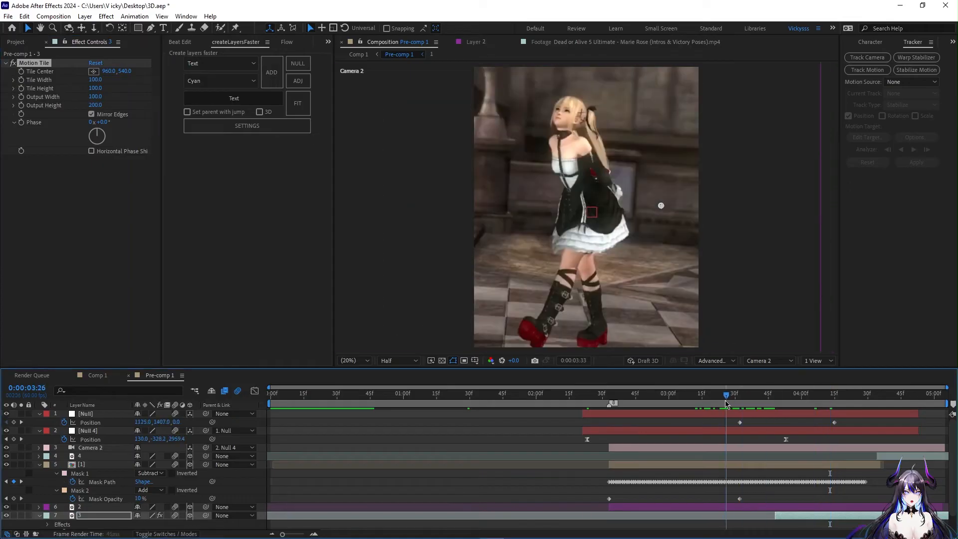
# Retime the Null's Position keyframes to about 0:00:03:43 and 0:00:04:46 with easing, and set layer 3's scale to 326%.
pyautogui.press('space')
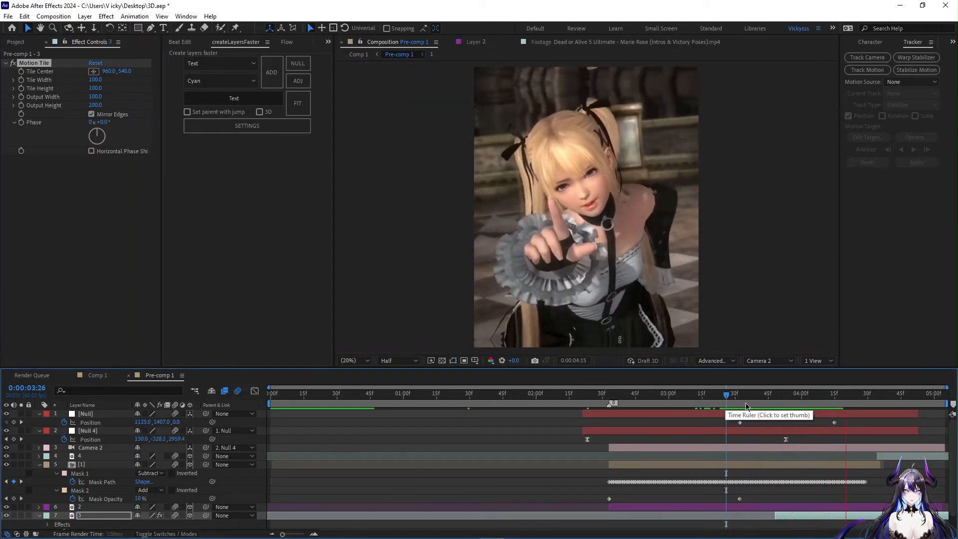
pyautogui.moveTo(727, 399); pyautogui.dragTo(703, 432)
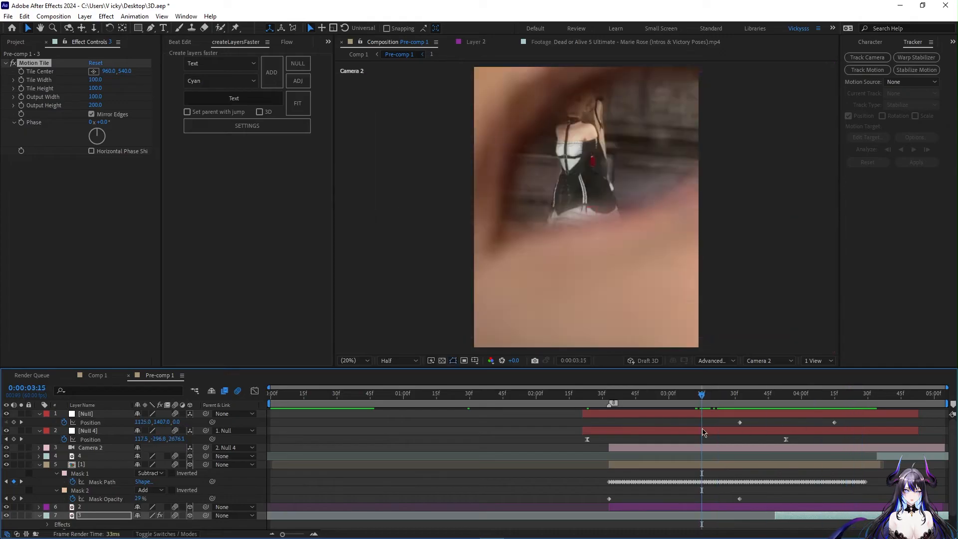
pyautogui.moveTo(707, 401); pyautogui.dragTo(694, 418)
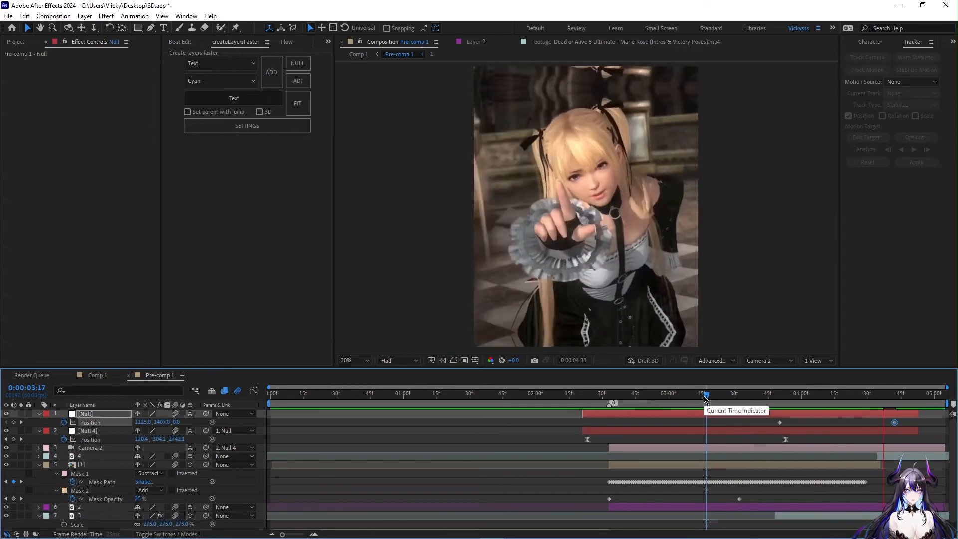
pyautogui.moveTo(705, 396)
pyautogui.mouseDown()
pyautogui.moveTo(776, 397)
pyautogui.moveTo(716, 396)
pyautogui.mouseUp()
pyautogui.press('space')
pyautogui.moveTo(780, 422); pyautogui.dragTo(763, 423)
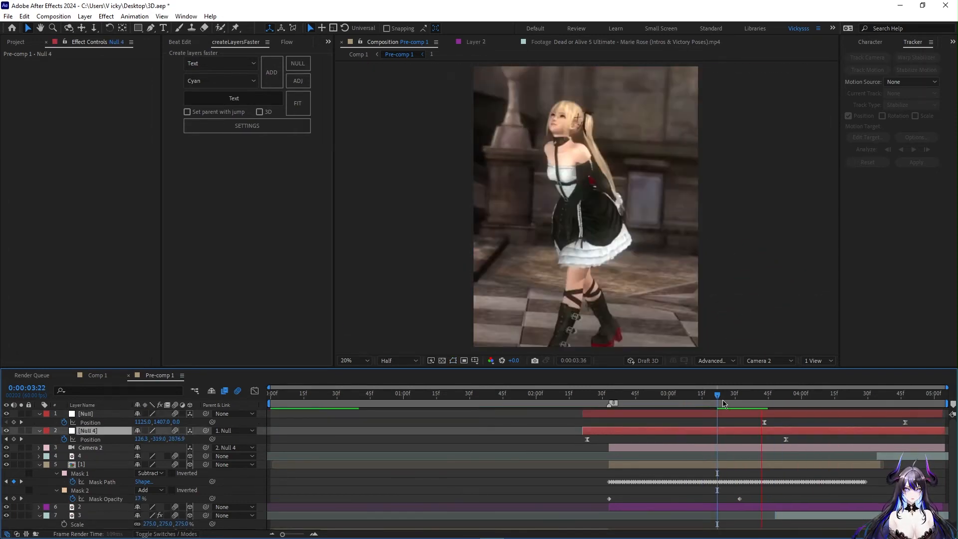
pyautogui.moveTo(717, 399); pyautogui.dragTo(563, 409)
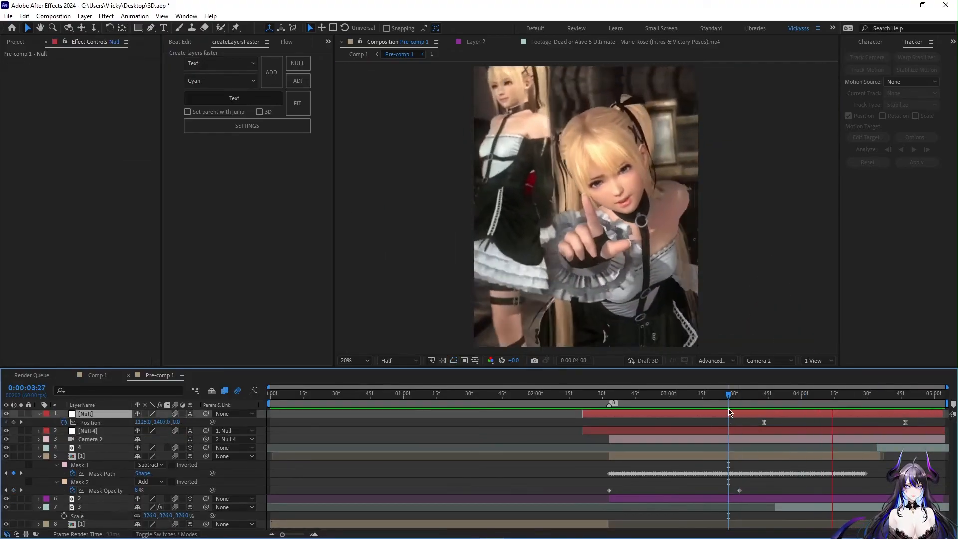
pyautogui.moveTo(735, 396); pyautogui.dragTo(774, 407)
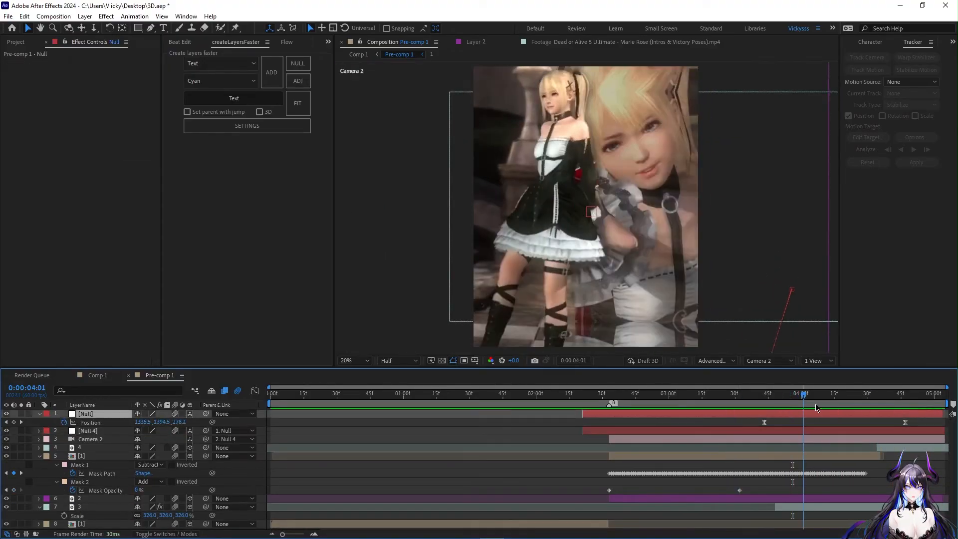
# Save the project, check the Null's Position speed graph, and preview the camera move up to 0:00:04:20.
pyautogui.click(269, 396)
pyautogui.click(255, 391)
pyautogui.hotkey('ctrl', 's')
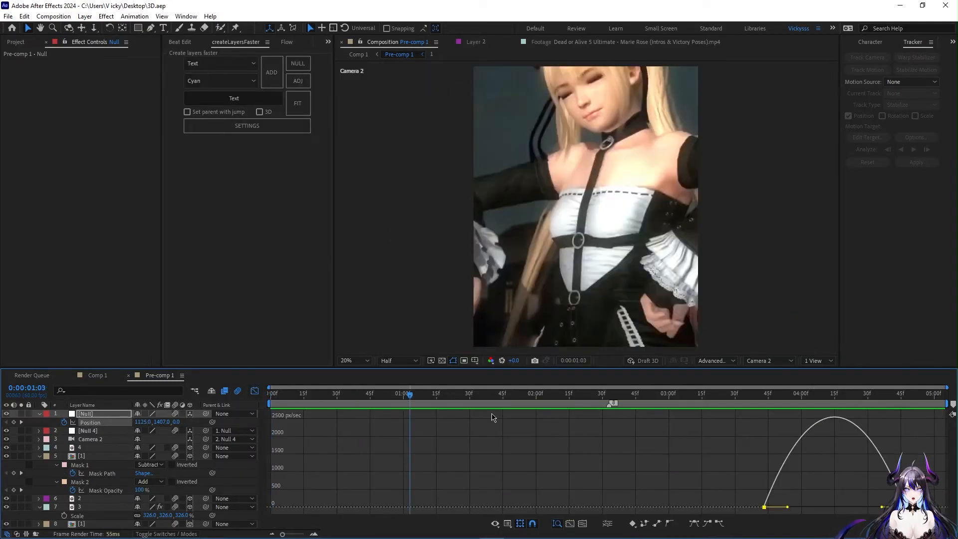
pyautogui.hotkey('shift', 'F3')
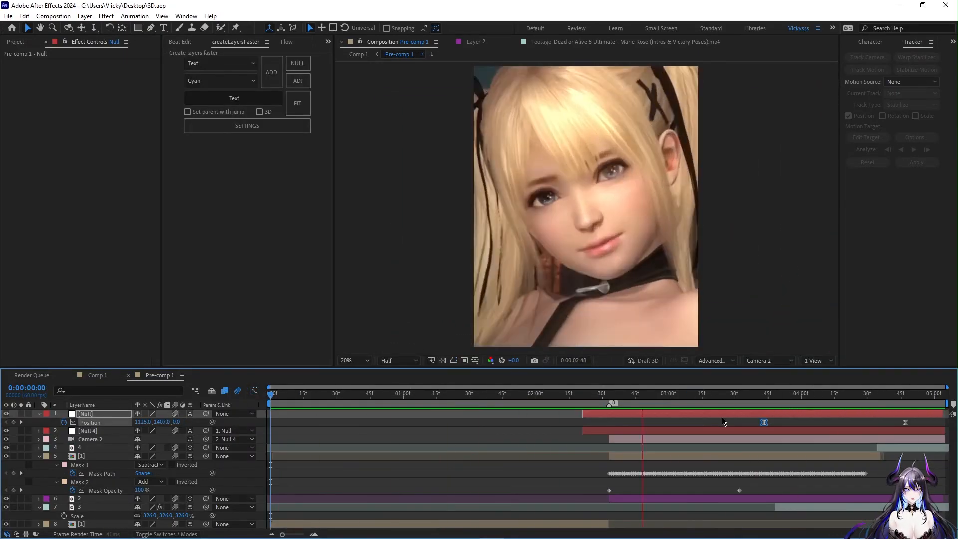
pyautogui.click(735, 396)
pyautogui.press('space')
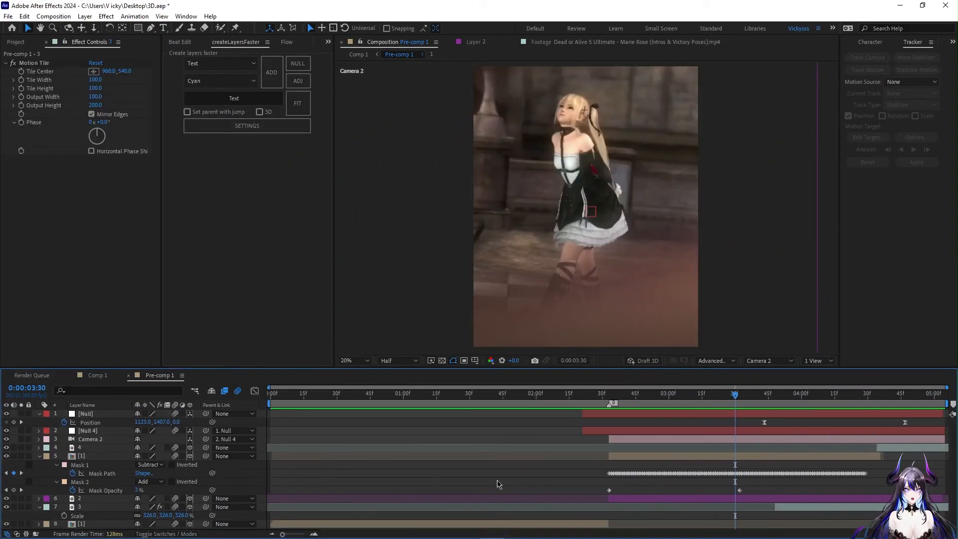
pyautogui.press('space')
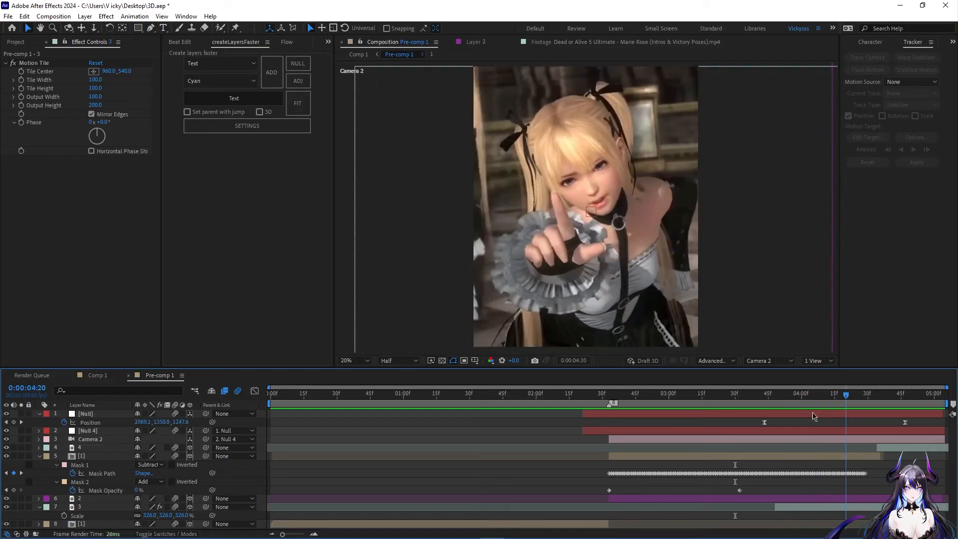
# Collapse the mask properties of the upper [1] layer and move layer 4 directly below layer 3.
pyautogui.click(92, 456)
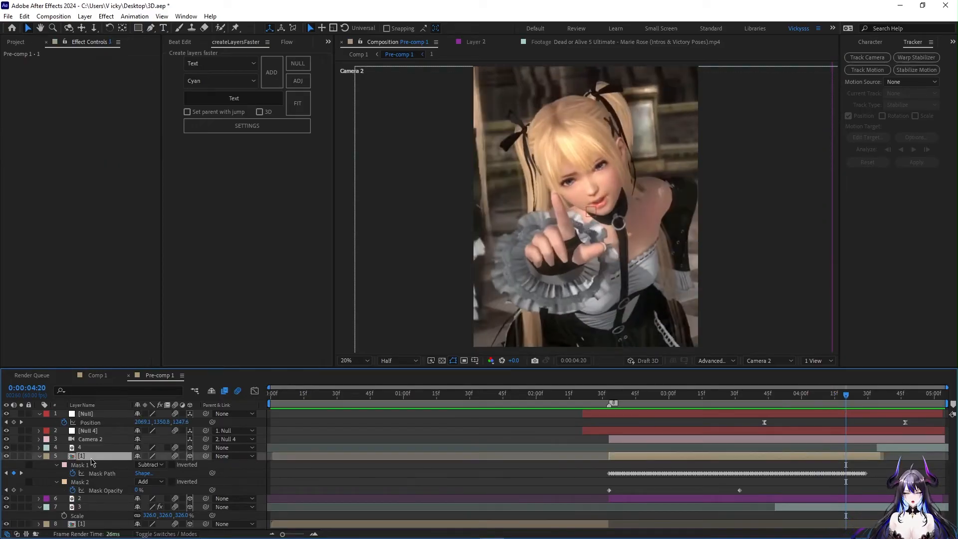
pyautogui.press('u')
pyautogui.click(771, 476)
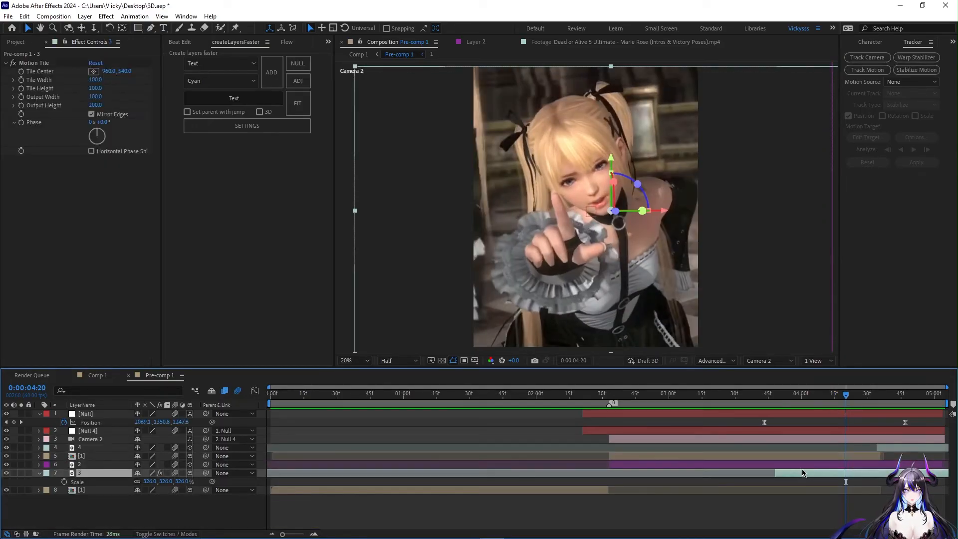
pyautogui.click(885, 448)
pyautogui.moveTo(82, 485); pyautogui.dragTo(82, 486)
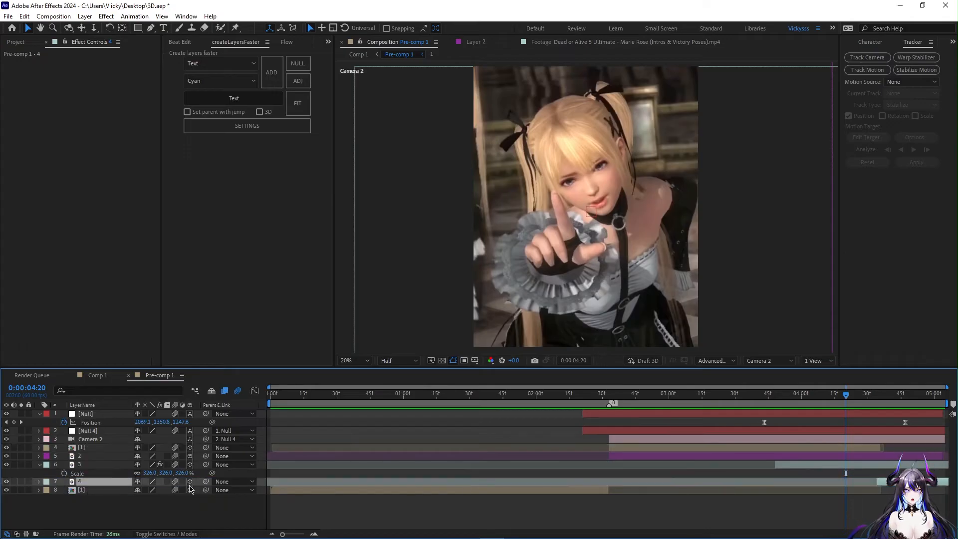
# Collapse layer 3's properties and move layer 4 to the top of the layer stack.
pyautogui.click(828, 465)
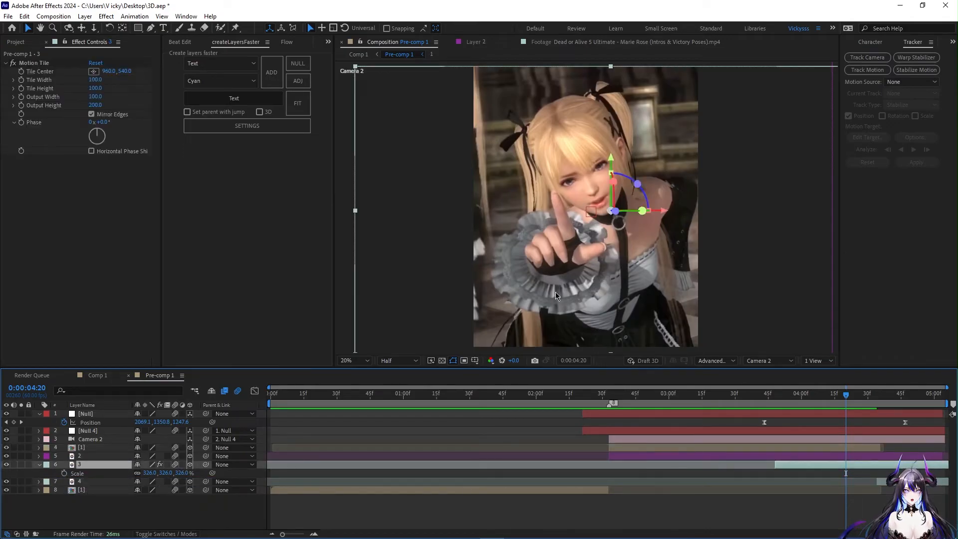
pyautogui.press('s')
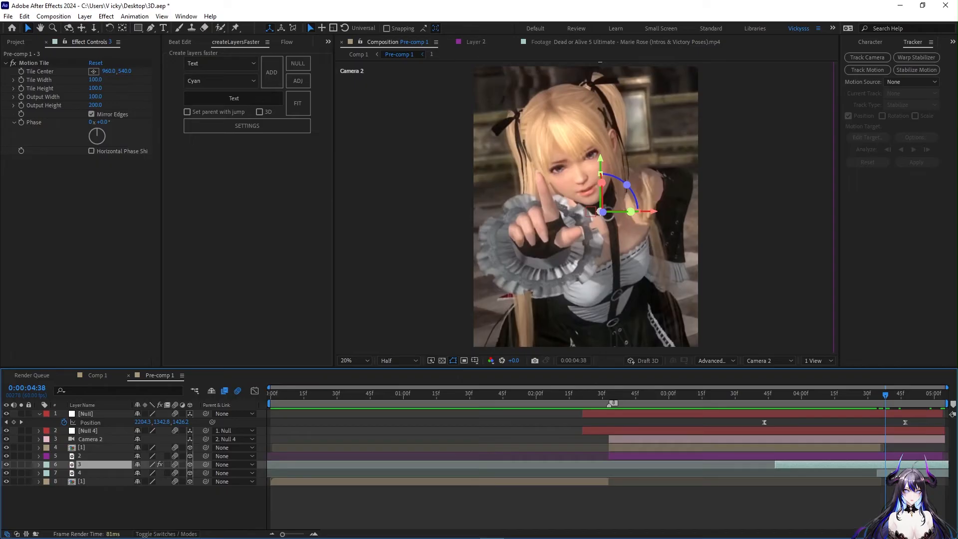
pyautogui.click(108, 473)
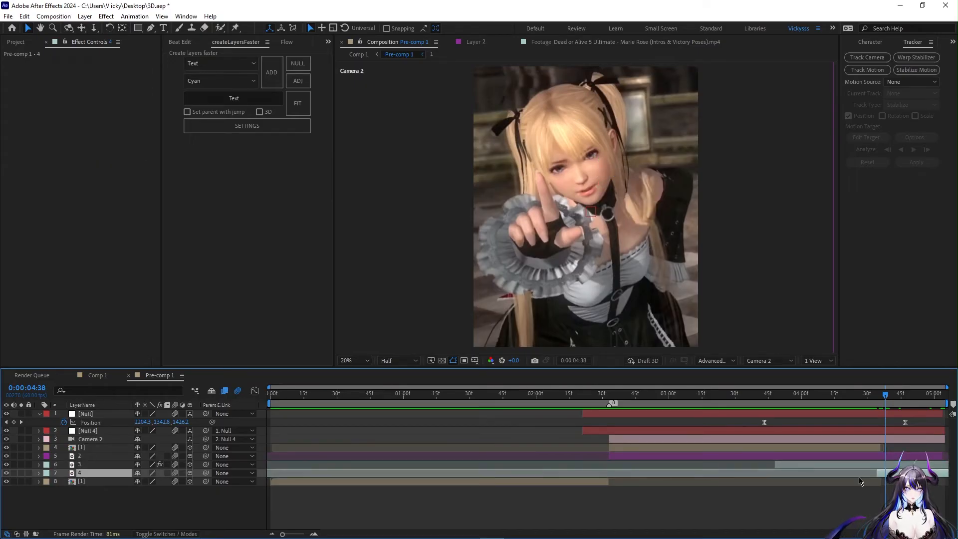
pyautogui.moveTo(109, 475); pyautogui.dragTo(97, 412)
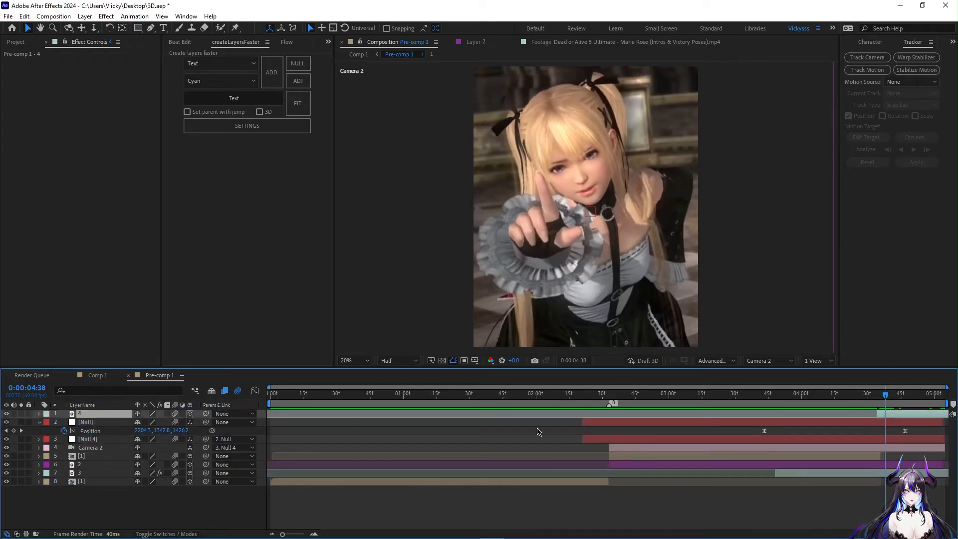
# In the Top view, push layer 4 back along its Z axis so it sits in front of the camera.
pyautogui.scroll(-3, 706, 258)
pyautogui.scroll(3, 706, 258)
pyautogui.click(783, 360)
pyautogui.click(758, 246)
pyautogui.scroll(-4, 648, 248)
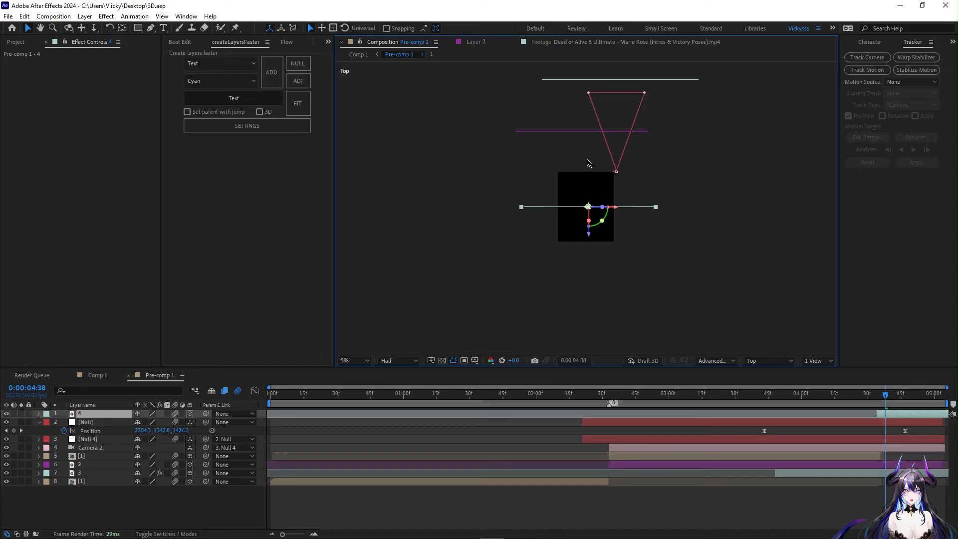
pyautogui.moveTo(586, 232); pyautogui.dragTo(590, 177)
# Check layer 4's placement in the Default 3D view and return to the Camera 2 view.
pyautogui.click(355, 360)
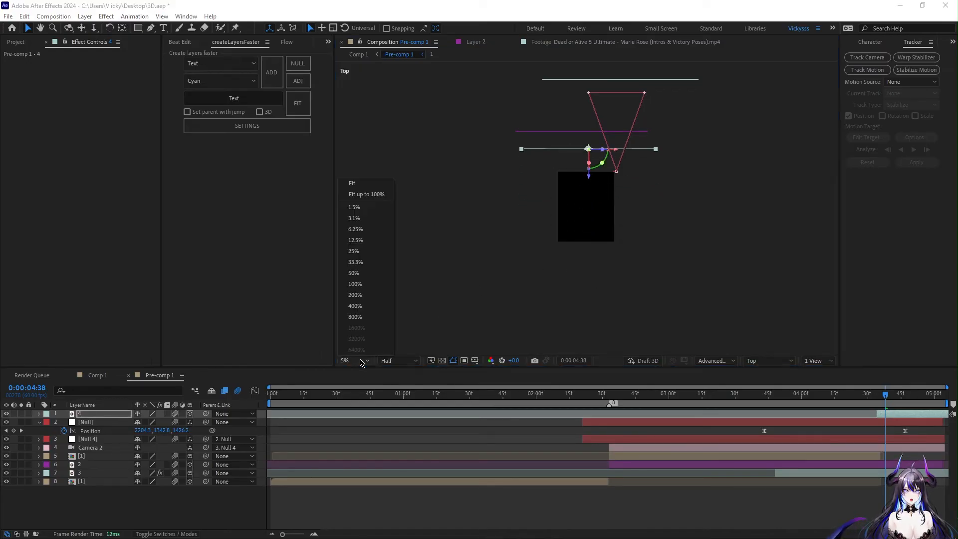
pyautogui.click(789, 361)
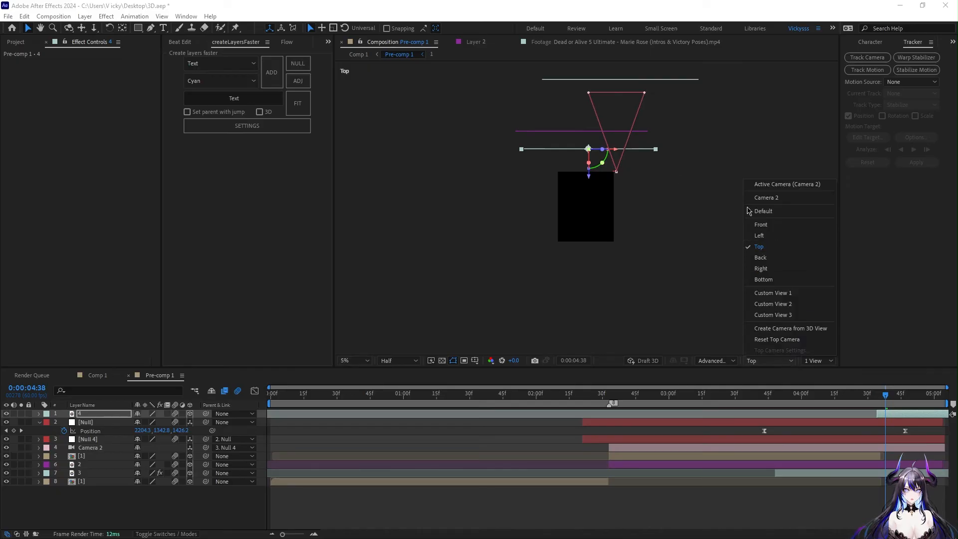
pyautogui.click(771, 211)
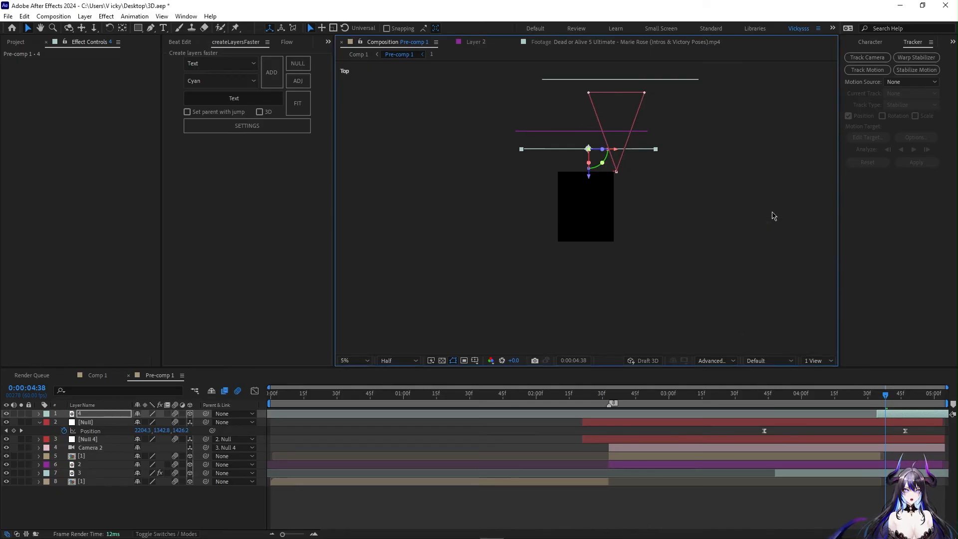
pyautogui.scroll(4, 565, 229)
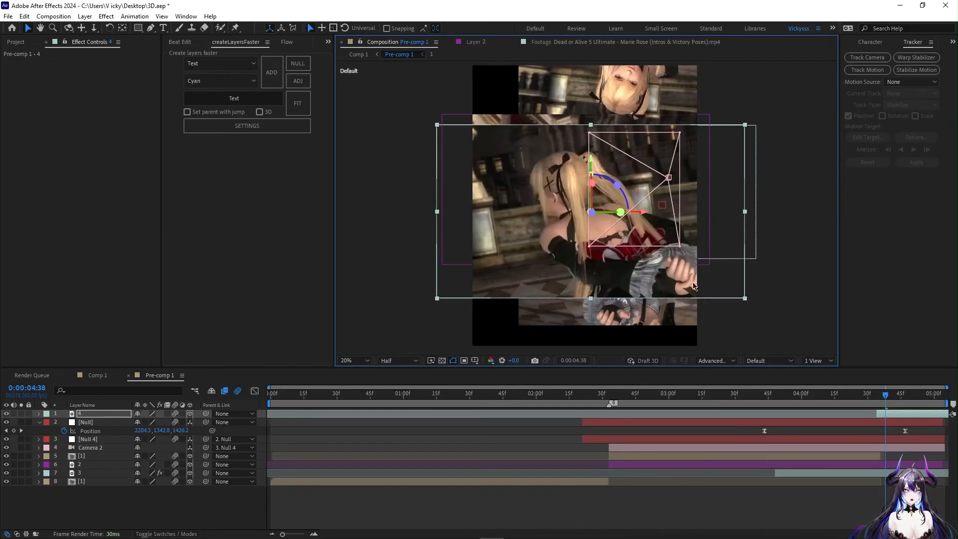
pyautogui.click(768, 360)
pyautogui.click(758, 198)
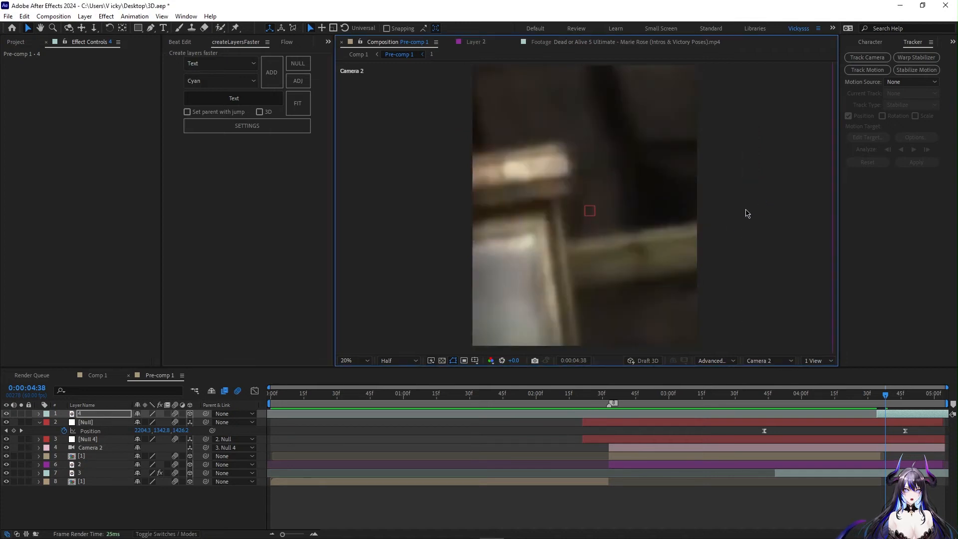
# Center layer 4 over the camera frame and set its scale to 75%.
pyautogui.scroll(-6, 698, 236)
pyautogui.scroll(3, 662, 250)
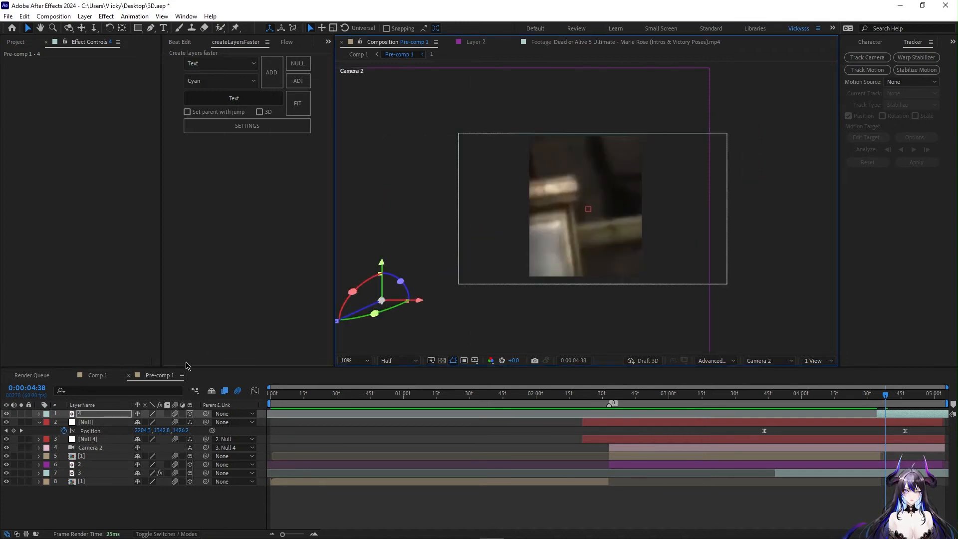
pyautogui.press('s')
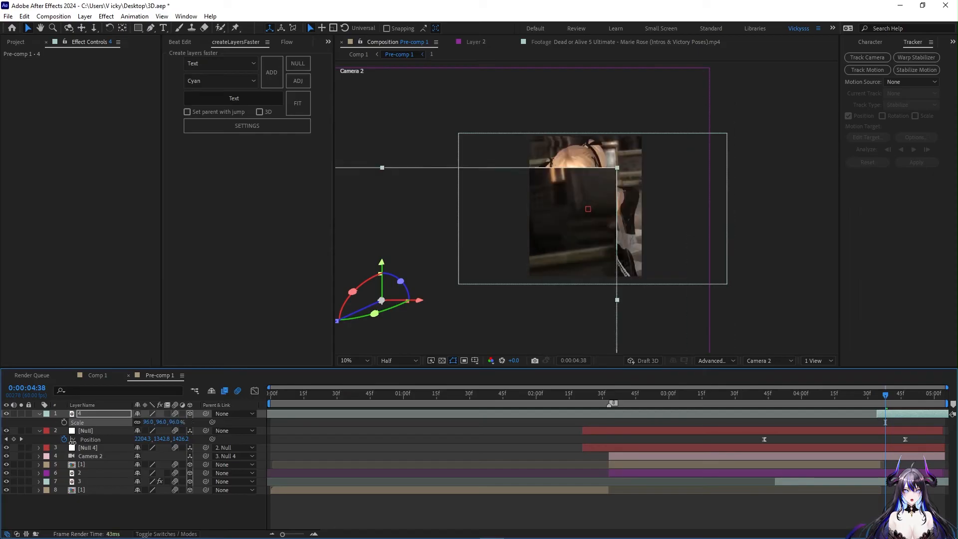
pyautogui.moveTo(73, 441); pyautogui.dragTo(64, 441)
pyautogui.scroll(-1, 439, 251)
pyautogui.moveTo(506, 233); pyautogui.dragTo(602, 190)
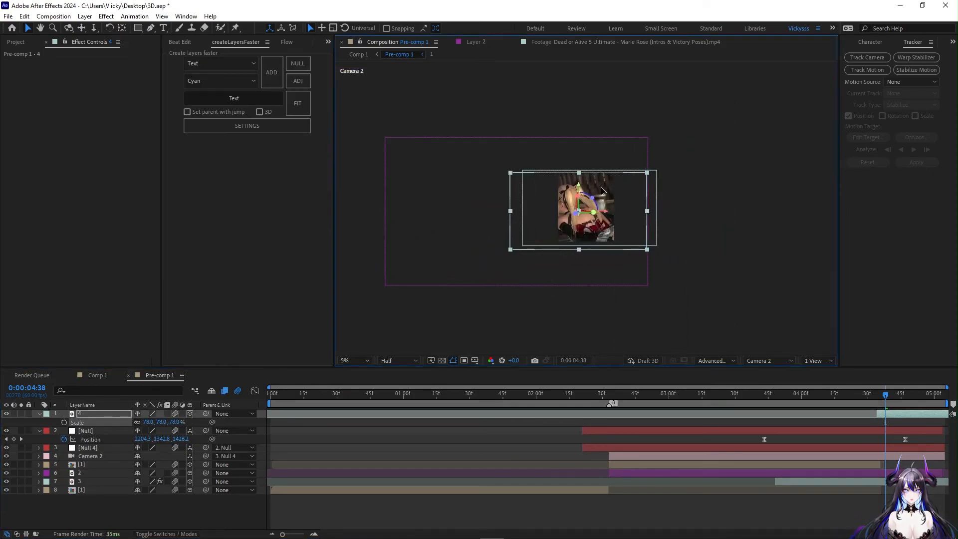
pyautogui.press('.')
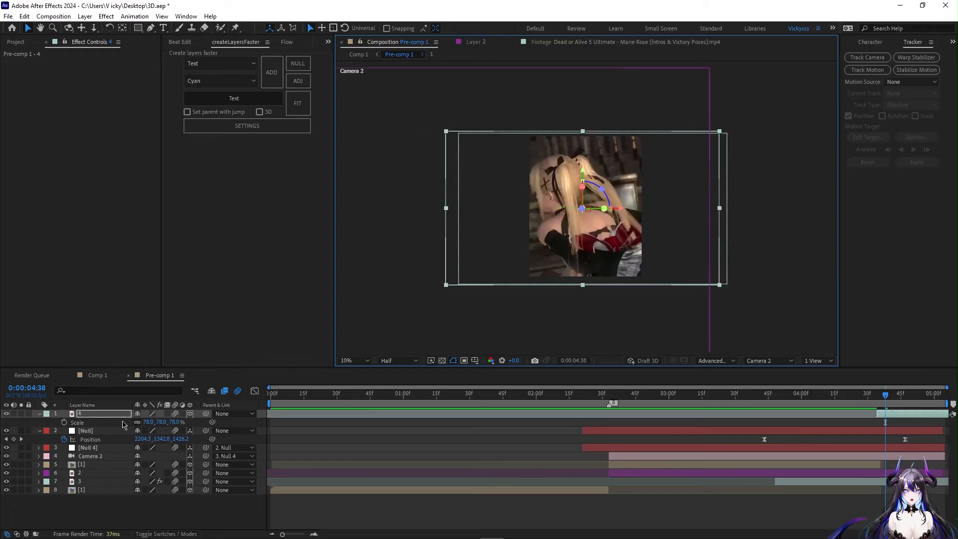
pyautogui.moveTo(152, 422); pyautogui.dragTo(151, 422)
# Slide layer 4 to start at about 0:00:04:09, preview it, and shift it slightly right in the frame at 0:00:04:40.
pyautogui.moveTo(911, 417); pyautogui.dragTo(874, 394)
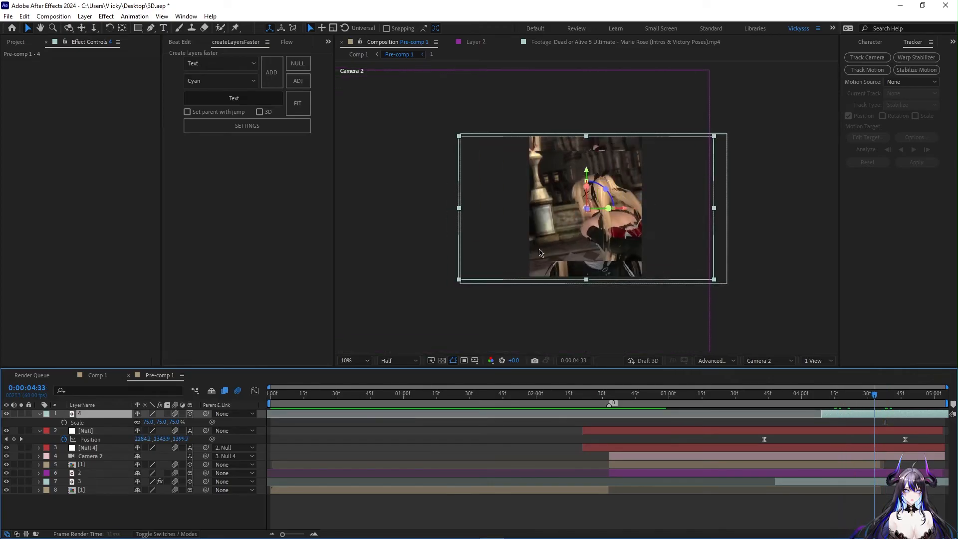
pyautogui.press('space')
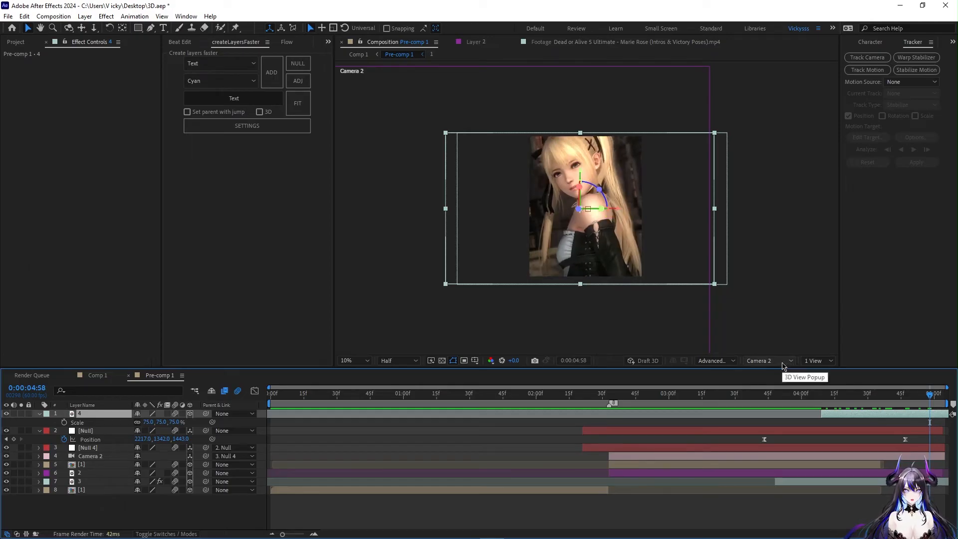
pyautogui.moveTo(831, 399); pyautogui.dragTo(889, 399)
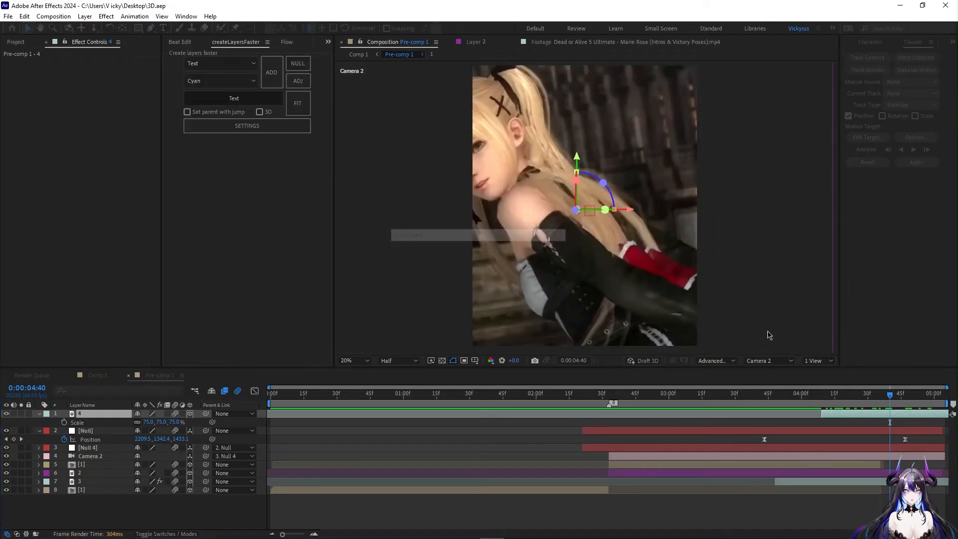
pyautogui.moveTo(597, 258)
pyautogui.mouseDown()
pyautogui.moveTo(623, 259)
pyautogui.moveTo(609, 259)
pyautogui.mouseUp()
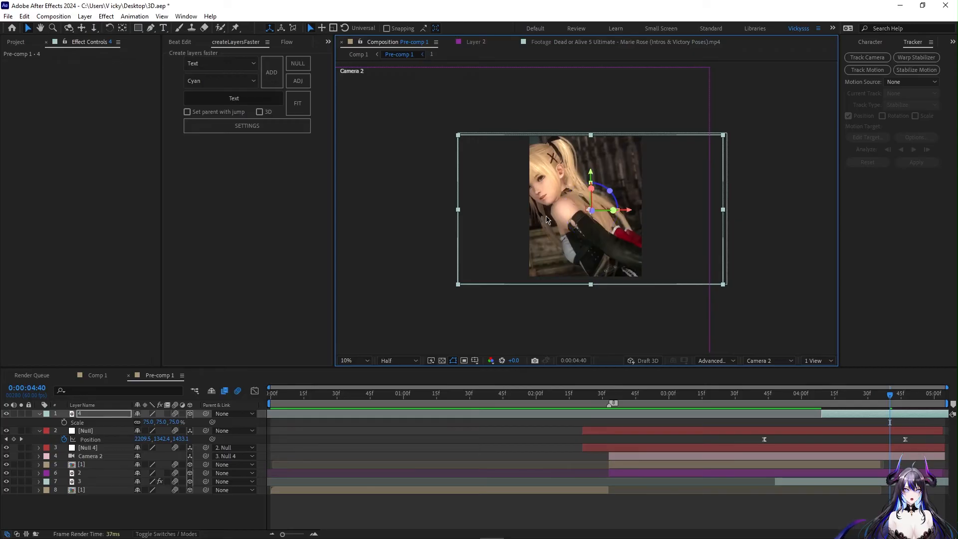
# Open layer 4 in its Layer viewer, slide the layer to start at 0:00:02:55, and save the project.
pyautogui.doubleClick(902, 413)
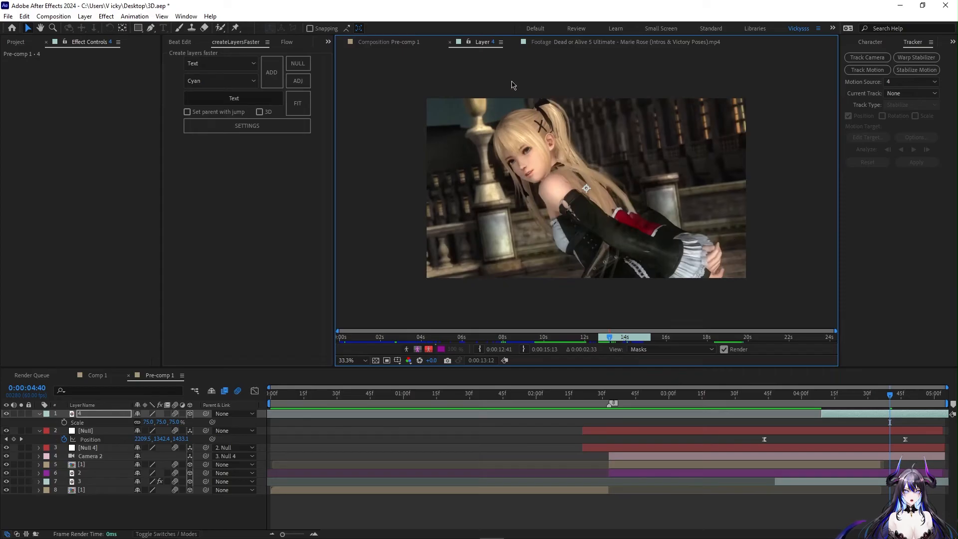
pyautogui.moveTo(889, 396); pyautogui.dragTo(742, 420)
pyautogui.moveTo(914, 404); pyautogui.dragTo(726, 395)
pyautogui.hotkey('ctrl', 's')
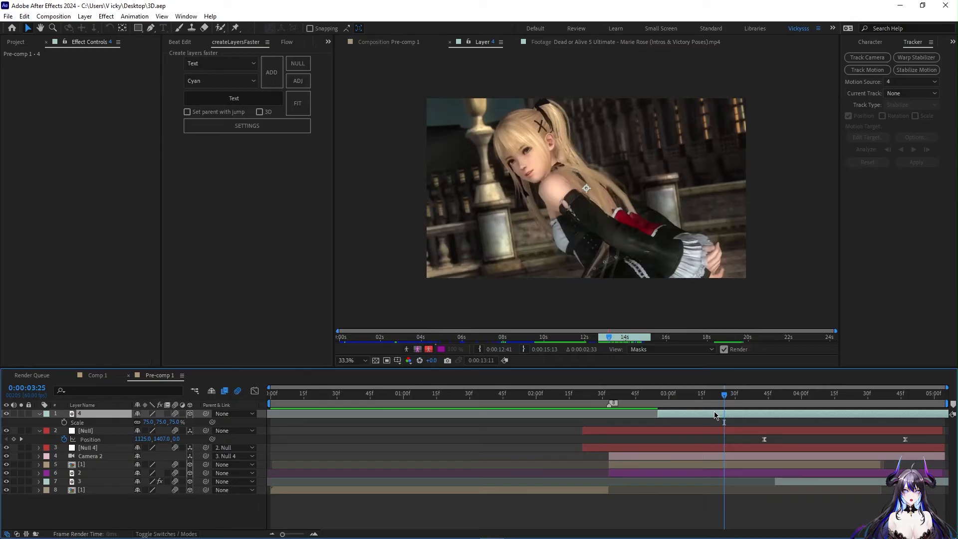
# Review layer 4 in the Pre-comp 1 composition, then reopen its Layer viewer at its first frame, 0:00:02:55.
pyautogui.click(388, 42)
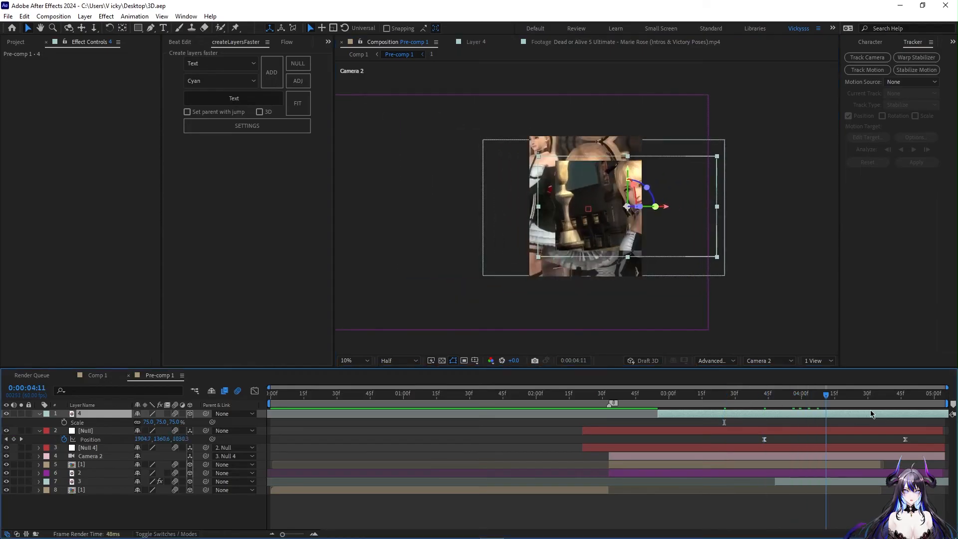
pyautogui.doubleClick(789, 417)
pyautogui.moveTo(944, 399); pyautogui.dragTo(654, 400)
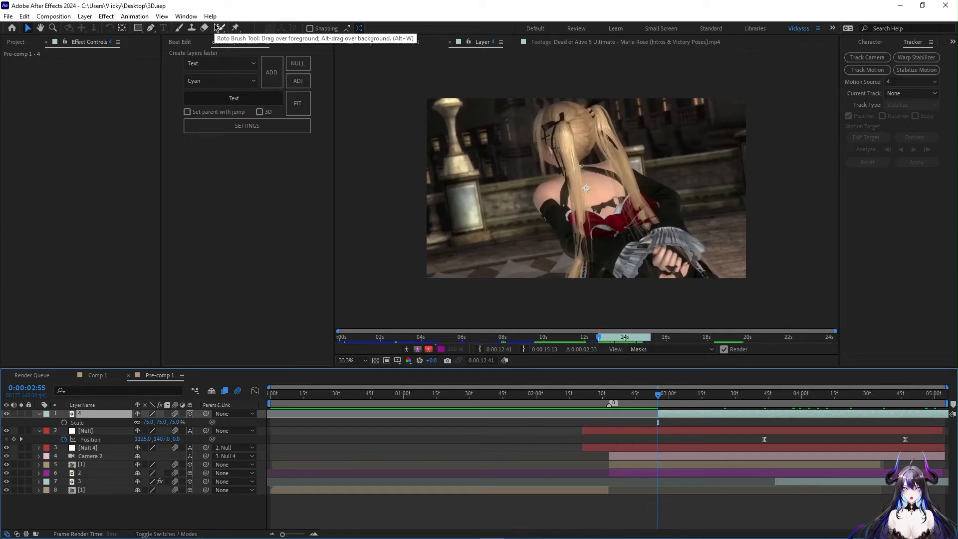
# Paint Roto Brush foreground strokes on layer 4 at 0:00:02:55 over the character and the scenery left of her.
pyautogui.hotkey('alt', 'w')
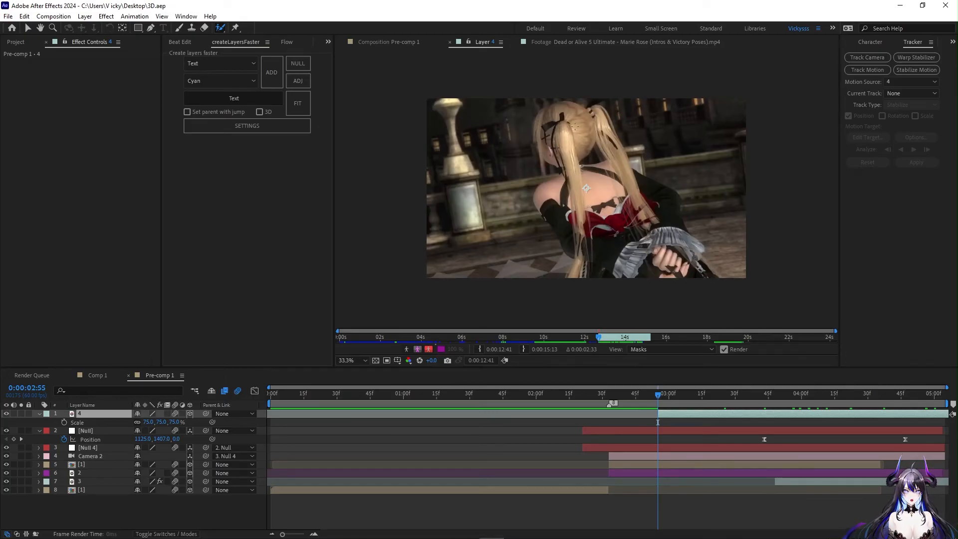
pyautogui.moveTo(640, 105)
pyautogui.mouseDown()
pyautogui.moveTo(606, 212)
pyautogui.moveTo(621, 272)
pyautogui.mouseUp()
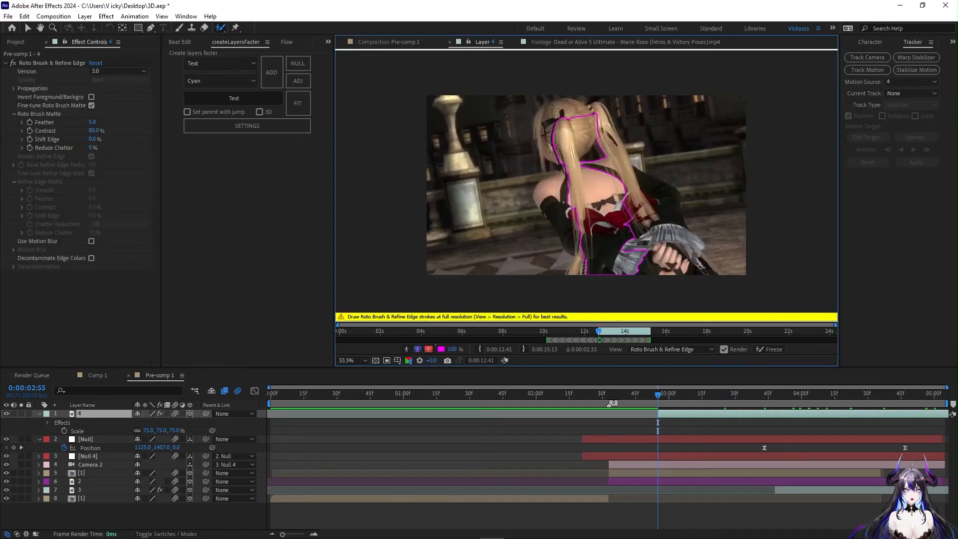
pyautogui.moveTo(574, 112)
pyautogui.mouseDown()
pyautogui.moveTo(551, 115)
pyautogui.moveTo(548, 147)
pyautogui.moveTo(573, 206)
pyautogui.mouseUp()
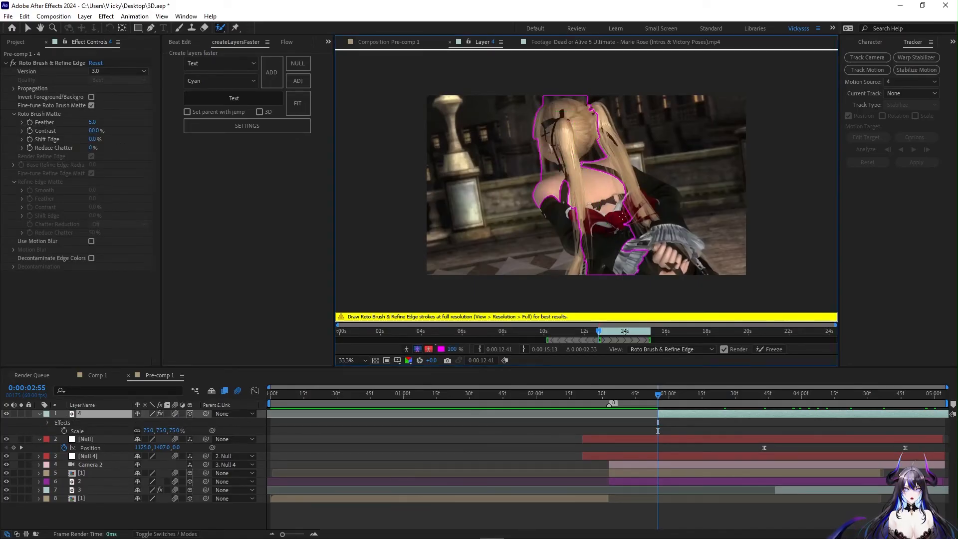
pyautogui.moveTo(564, 143); pyautogui.dragTo(428, 143)
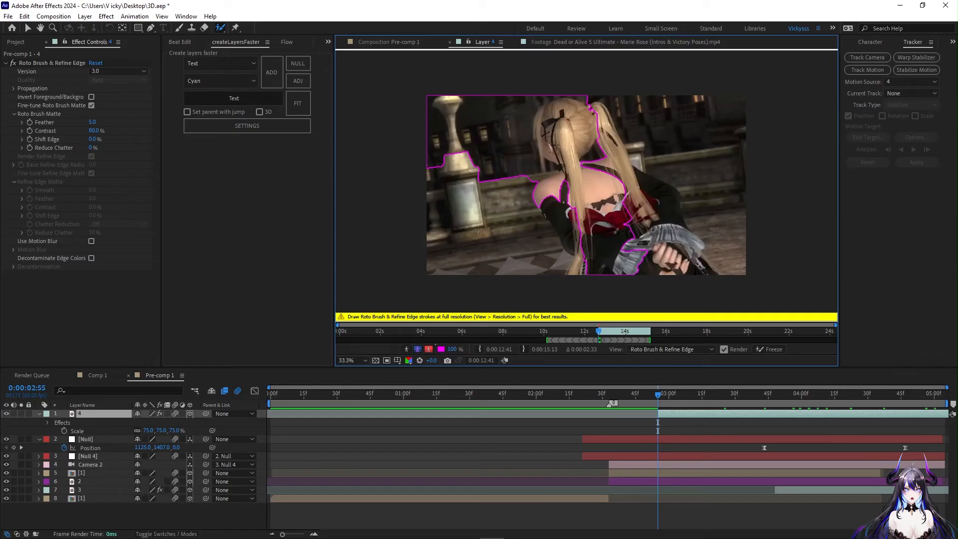
pyautogui.moveTo(604, 130)
pyautogui.mouseDown()
pyautogui.moveTo(655, 206)
pyautogui.moveTo(669, 269)
pyautogui.moveTo(609, 252)
pyautogui.moveTo(446, 244)
pyautogui.mouseUp()
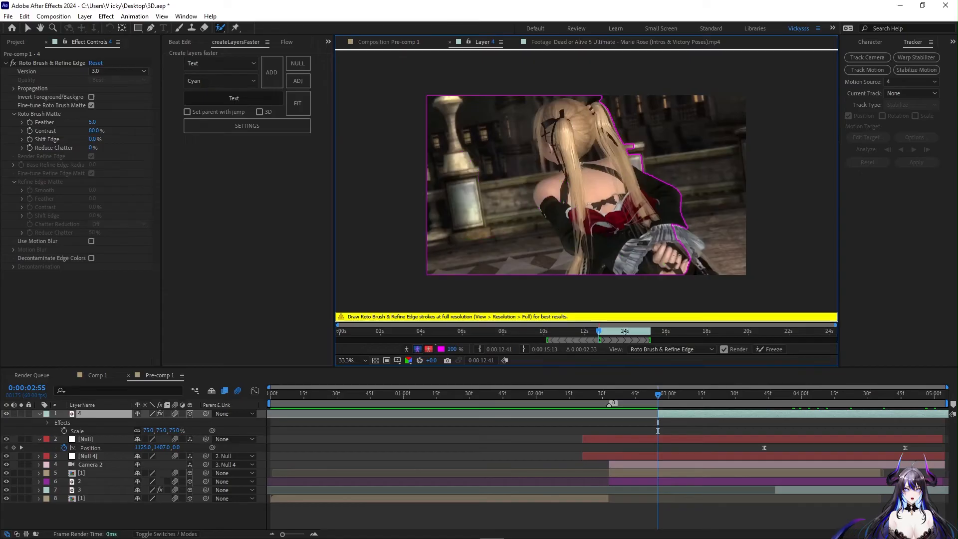
pyautogui.moveTo(672, 220)
pyautogui.mouseDown()
pyautogui.moveTo(678, 246)
pyautogui.moveTo(712, 274)
pyautogui.mouseUp()
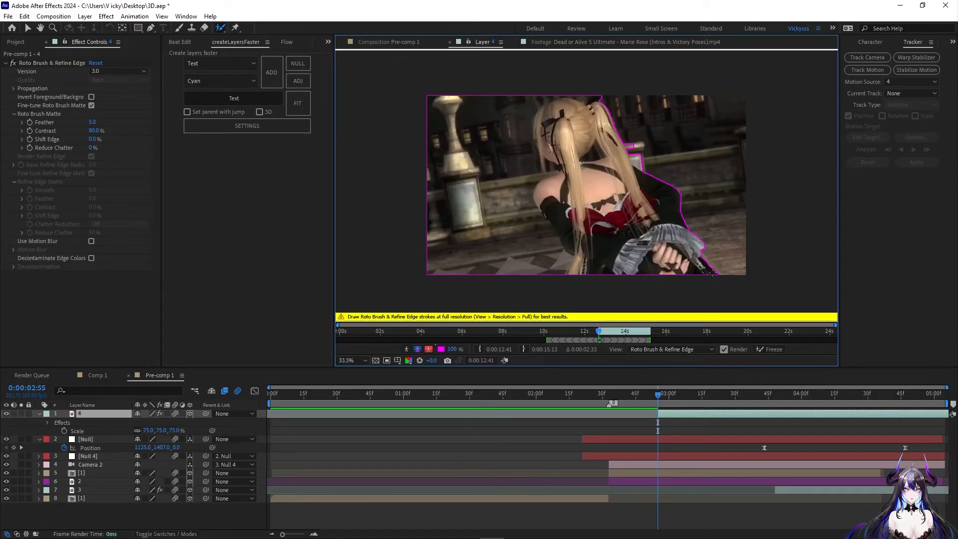
# Subtract the background patches beside the character's right pigtail and above her head from the Roto Brush selection.
pyautogui.scroll(3, 600, 98)
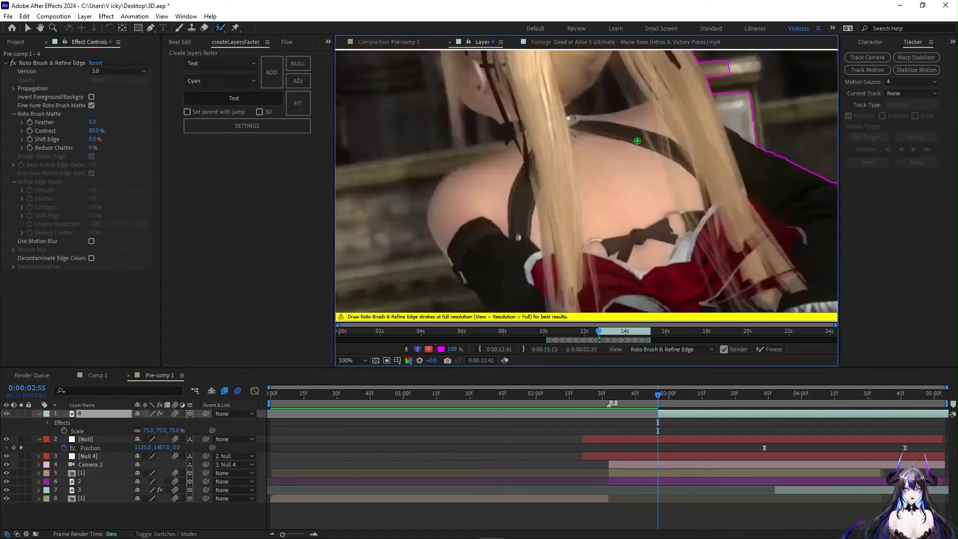
pyautogui.scroll(-2, 706, 134)
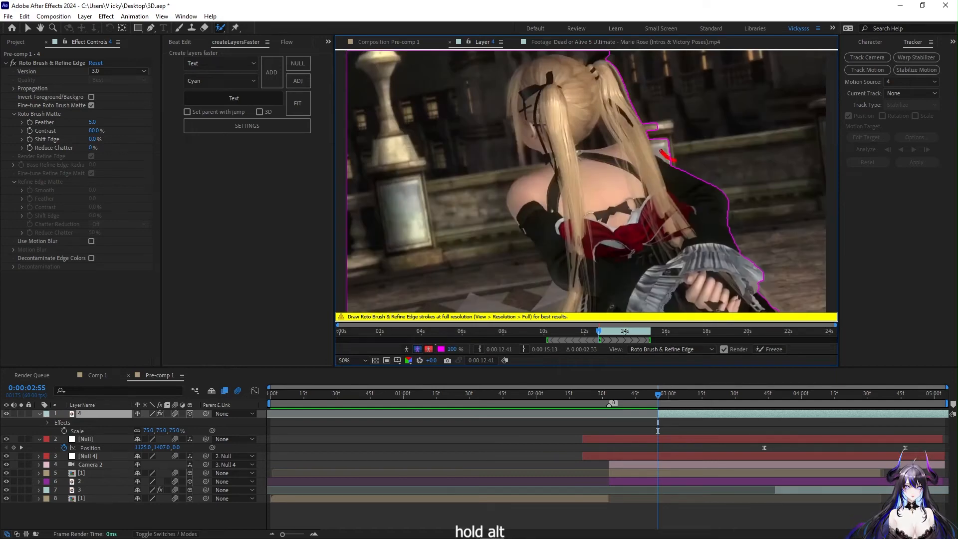
pyautogui.moveTo(649, 125); pyautogui.dragTo(647, 117)
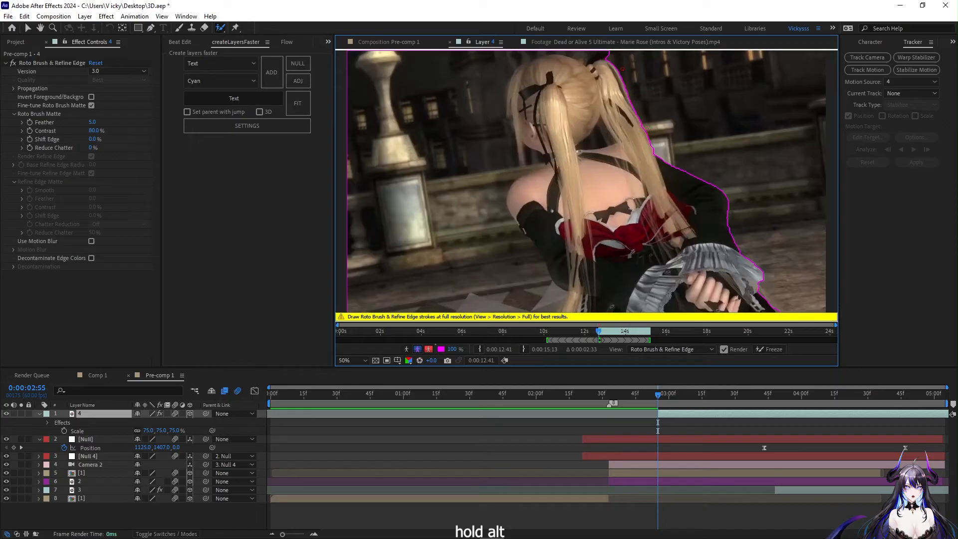
pyautogui.moveTo(601, 52); pyautogui.dragTo(605, 54)
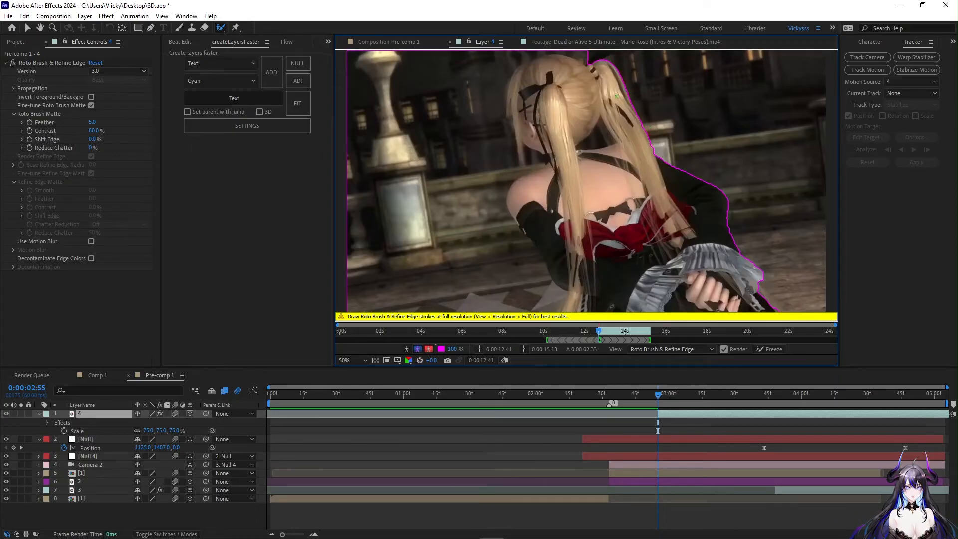
pyautogui.scroll(-2, 616, 95)
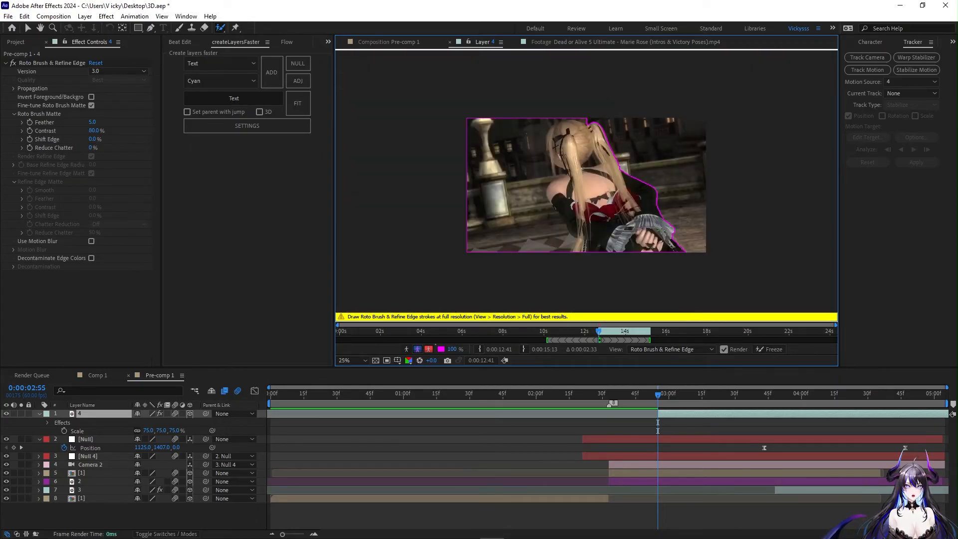
pyautogui.scroll(2, 626, 224)
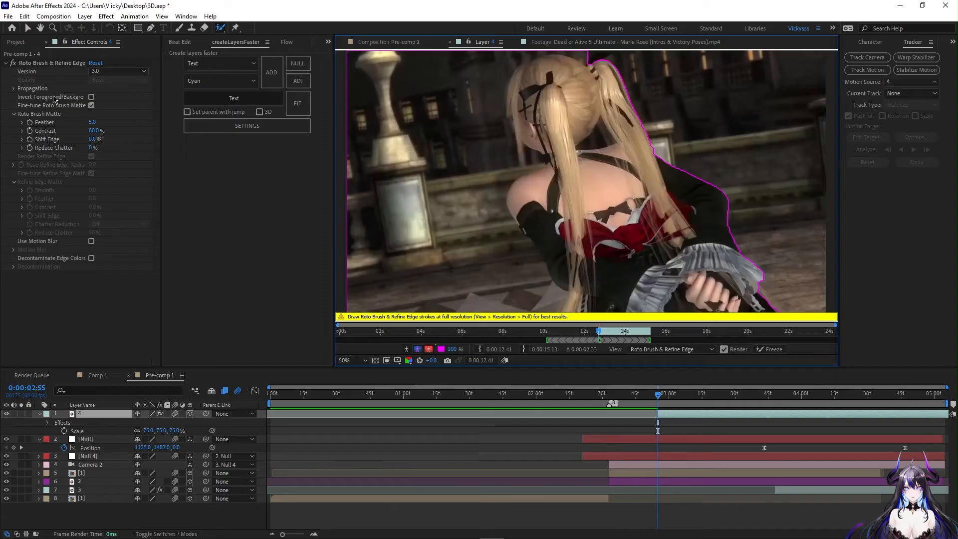
pyautogui.scroll(-2, 832, 271)
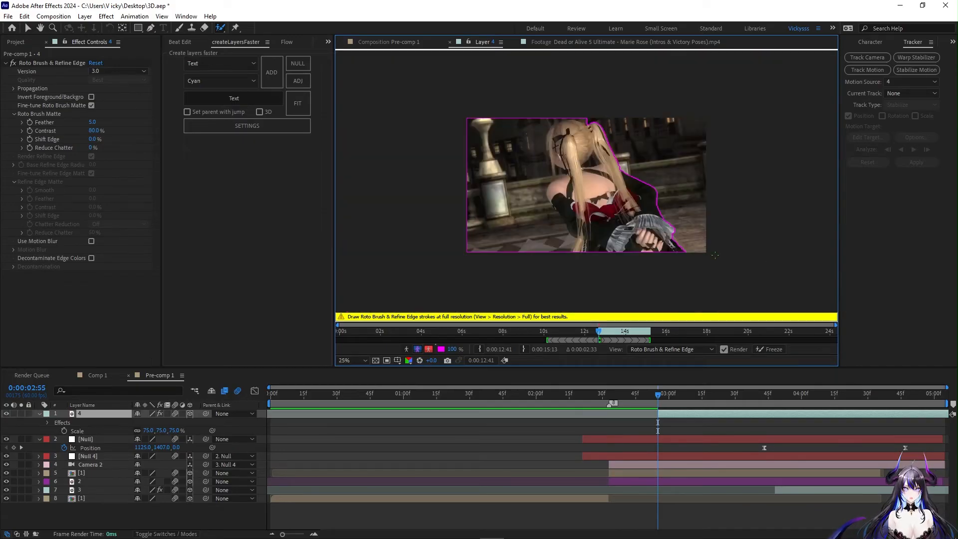
pyautogui.press('.')
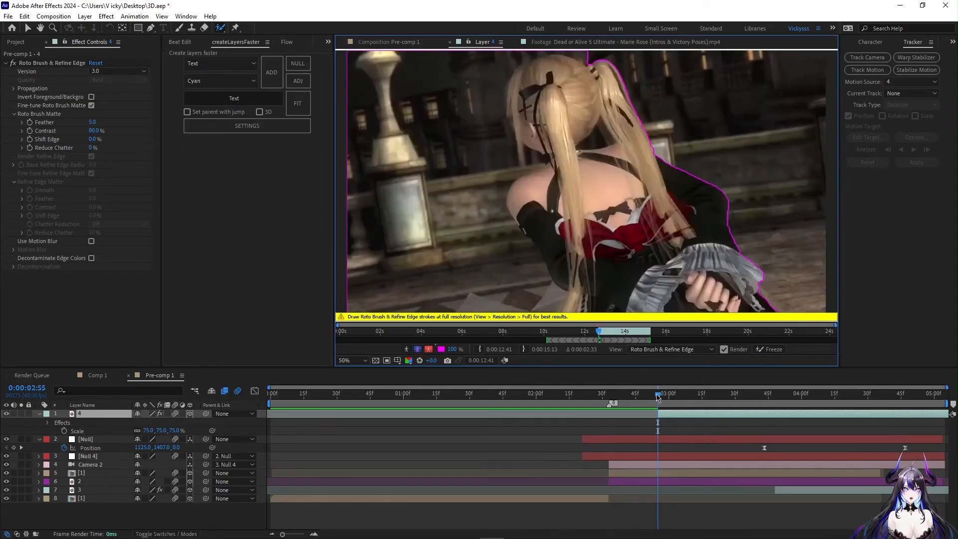
# Correct the Roto Brush edge above the character's head at 0:00:02:57 and 0:00:02:59, removing the excess background.
pyautogui.moveTo(657, 394)
pyautogui.mouseDown()
pyautogui.moveTo(672, 399)
pyautogui.moveTo(662, 402)
pyautogui.mouseUp()
pyautogui.press(',')
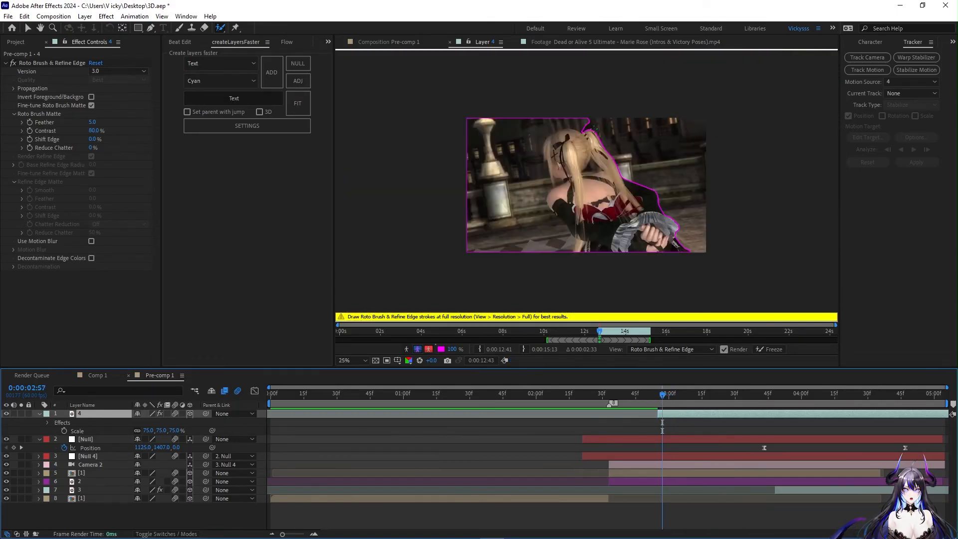
pyautogui.moveTo(587, 121); pyautogui.dragTo(580, 124)
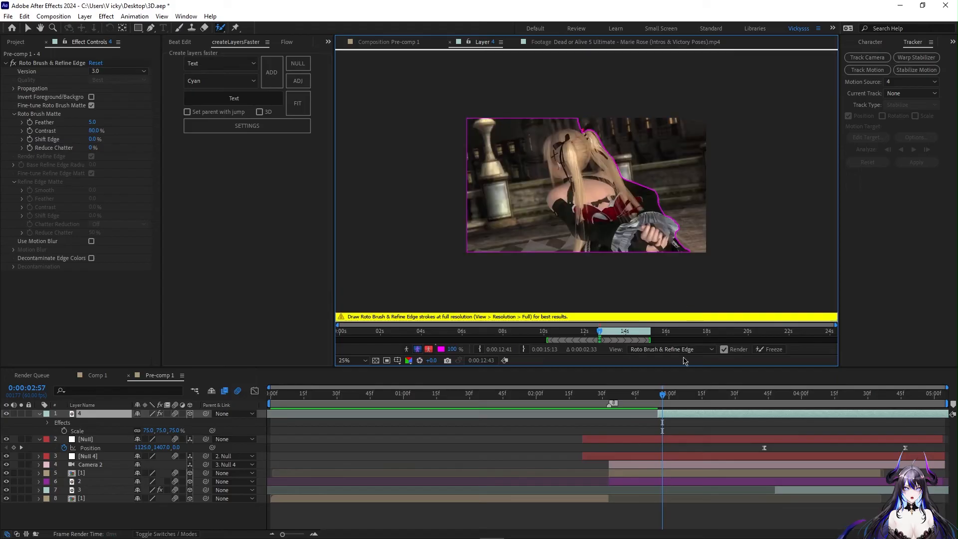
pyautogui.click(664, 396)
pyautogui.moveTo(664, 396); pyautogui.dragTo(666, 396)
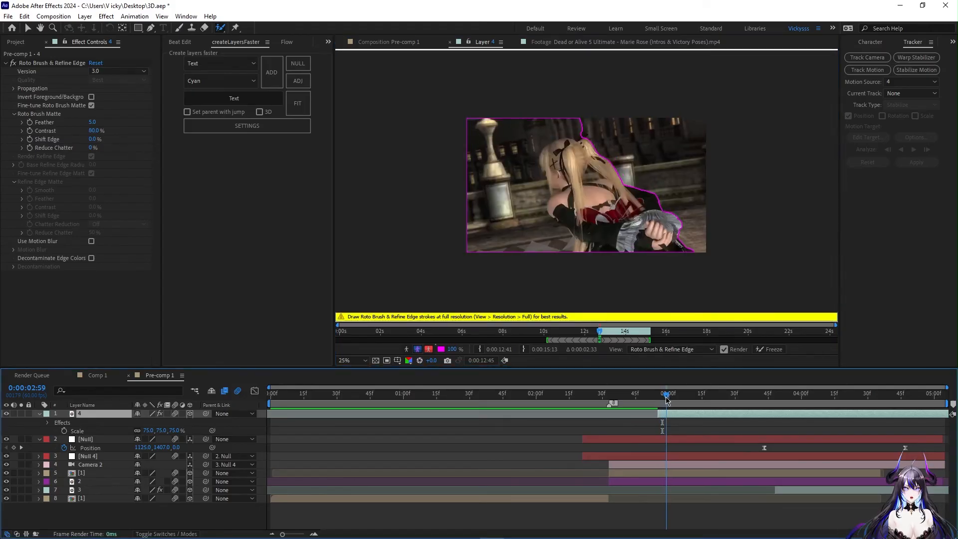
pyautogui.scroll(1, 607, 132)
pyautogui.scroll(-1, 594, 119)
pyautogui.moveTo(588, 134); pyautogui.dragTo(572, 118)
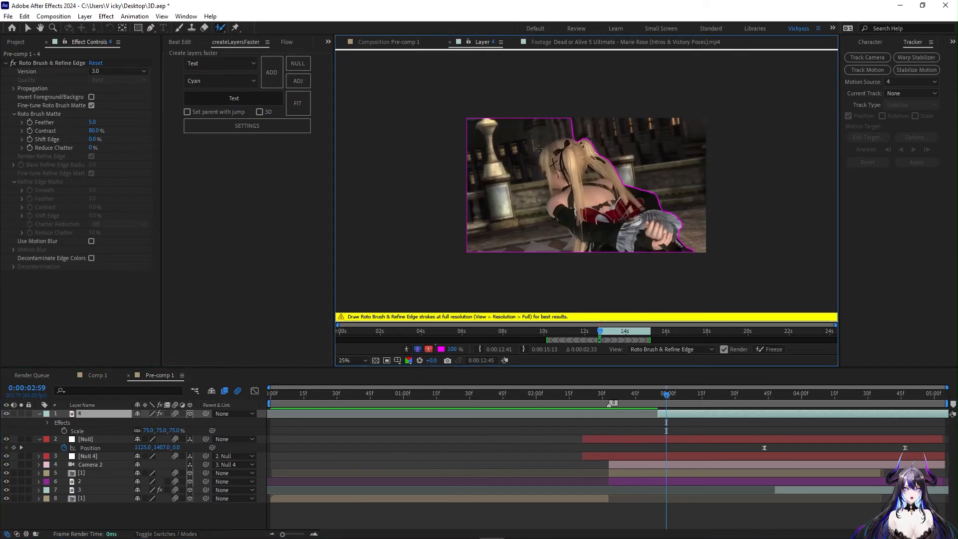
# Continue correcting layer 4's Roto Brush selection on later frames, fixing the edge above the head and repainting the area left of the character.
pyautogui.moveTo(668, 399); pyautogui.dragTo(695, 400)
pyautogui.scroll(1, 586, 185)
pyautogui.scroll(-1, 586, 185)
pyautogui.moveTo(585, 145); pyautogui.dragTo(577, 120)
pyautogui.moveTo(695, 399); pyautogui.dragTo(735, 400)
pyautogui.scroll(1, 549, 185)
pyautogui.moveTo(514, 134); pyautogui.dragTo(525, 214)
pyautogui.scroll(-1, 586, 185)
pyautogui.moveTo(739, 396); pyautogui.dragTo(872, 398)
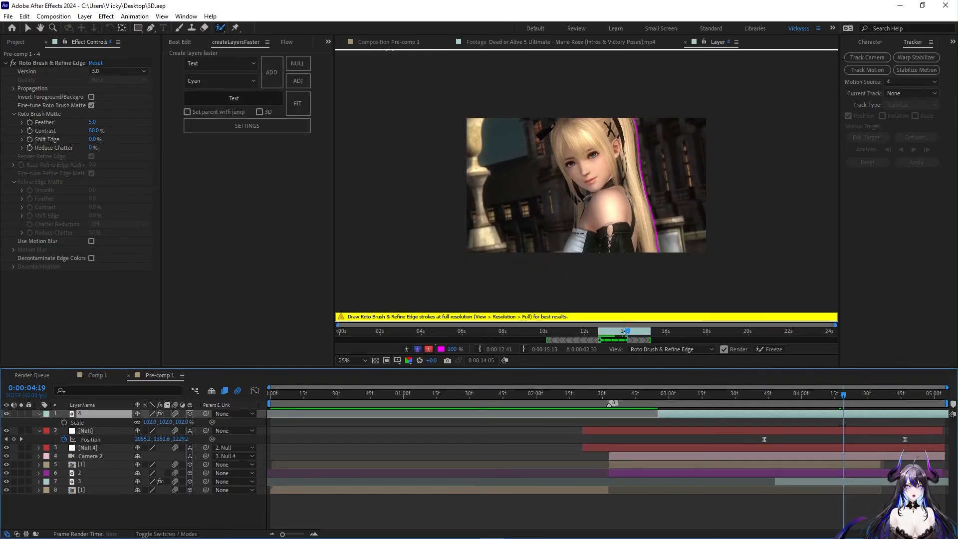
# Return to the Pre-comp 1 composition and try shifting layer 4 left in the camera frame.
pyautogui.click(370, 44)
pyautogui.scroll(-2, 605, 201)
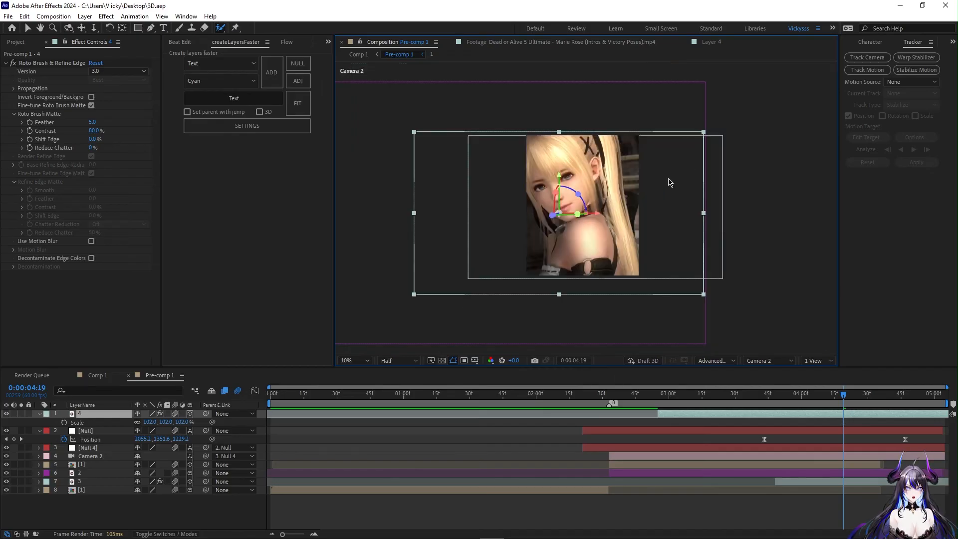
pyautogui.click(587, 191)
pyautogui.click(559, 313)
pyautogui.moveTo(572, 162); pyautogui.dragTo(533, 166)
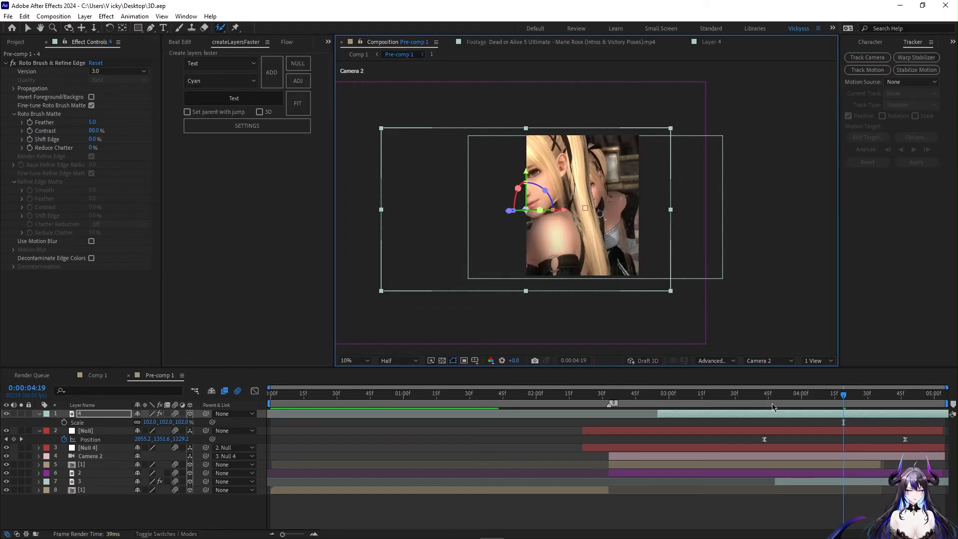
# Go to 0:00:03:47 and duplicate layer 4 together with its Roto Brush effect.
pyautogui.hotkey('ctrl', 'd')
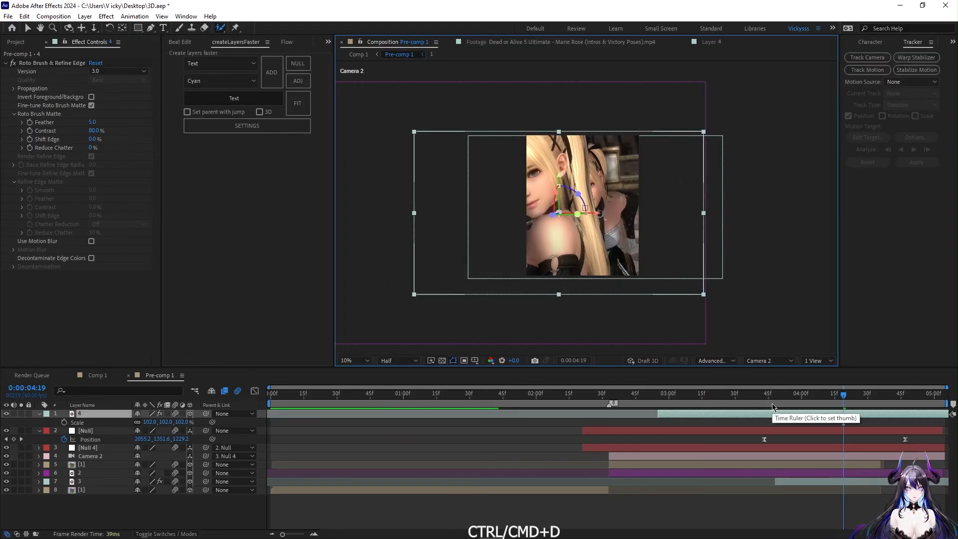
pyautogui.click(773, 407)
pyautogui.hotkey('ctrl', 'd')
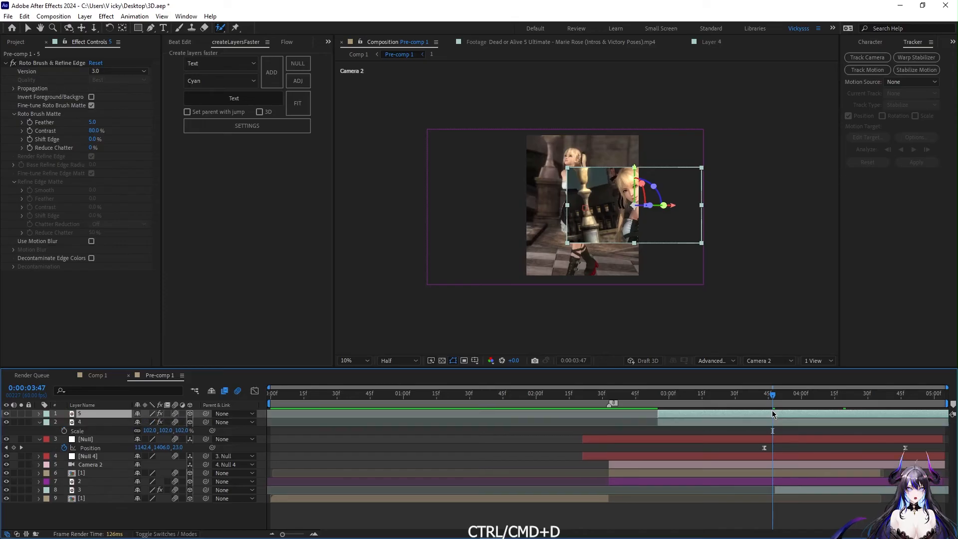
# Enable Invert Foreground/Background in the Roto Brush & Refine Edge effect of the duplicate, layer 5.
pyautogui.click(91, 423)
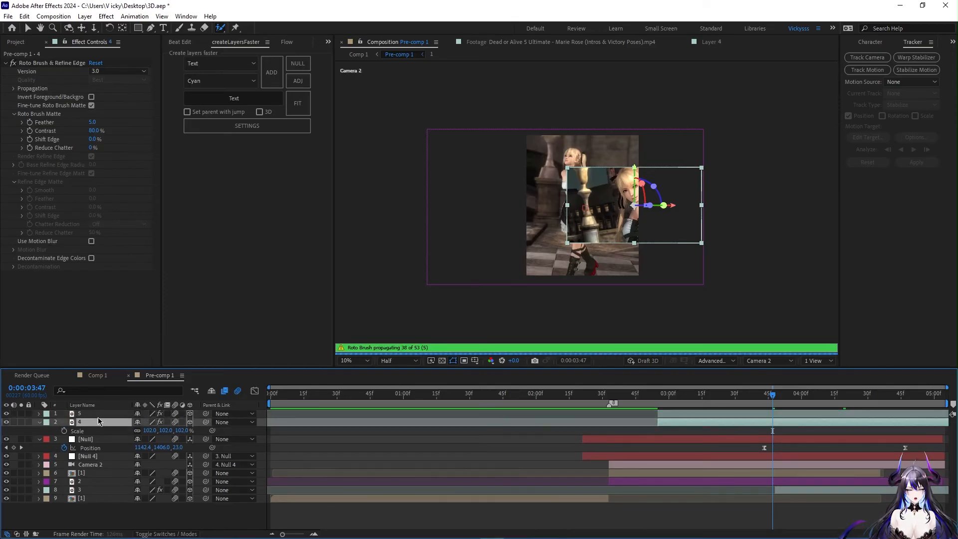
pyautogui.click(93, 417)
pyautogui.click(93, 421)
pyautogui.click(96, 414)
pyautogui.click(100, 422)
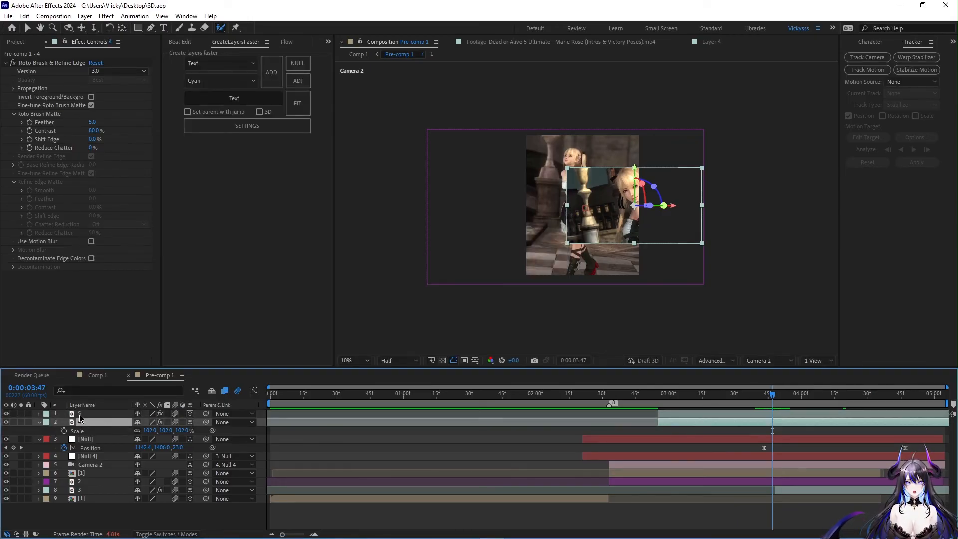
pyautogui.click(80, 414)
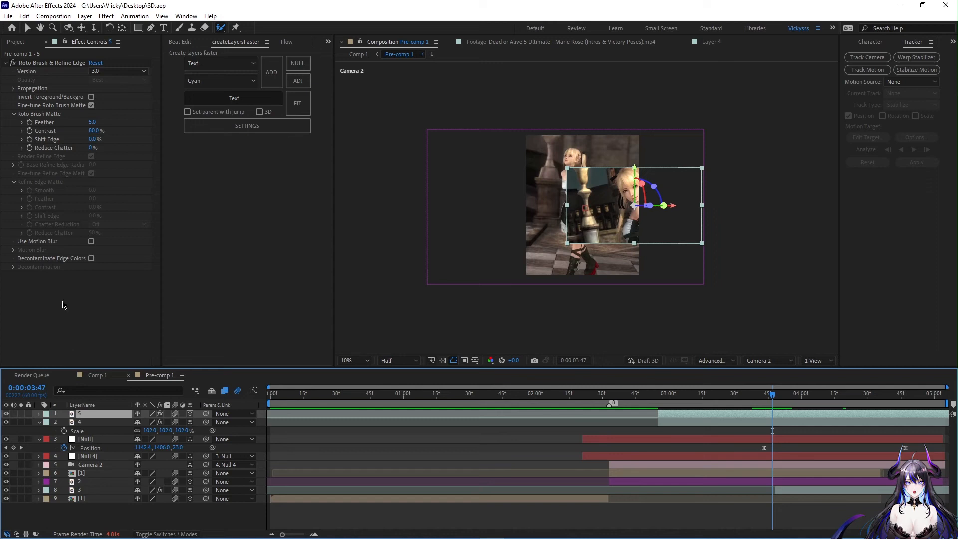
pyautogui.click(92, 97)
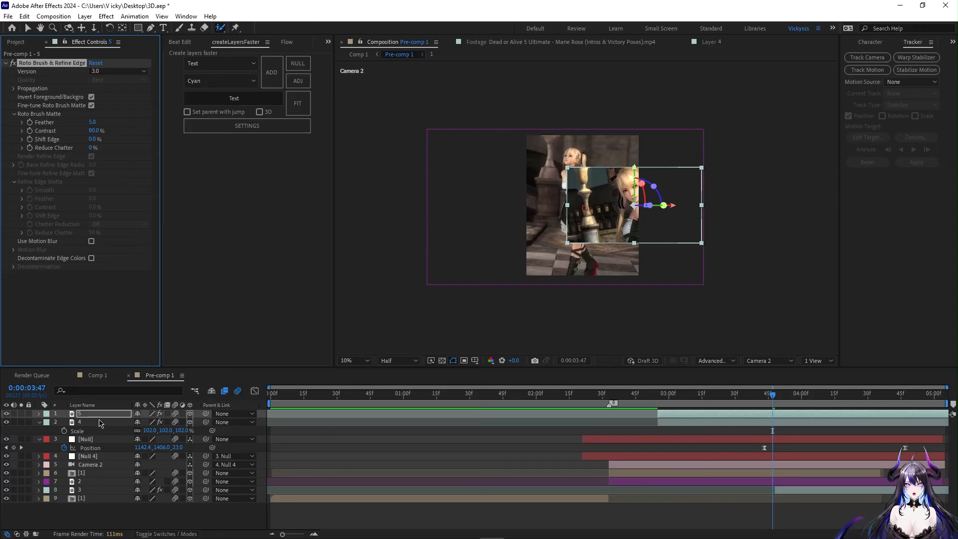
# Move layers 5 and 4 below layer 3 and trim their starts to match the start of layer 3.
pyautogui.keyDown('shift'); pyautogui.click(100, 423); pyautogui.keyUp('shift')
pyautogui.moveTo(100, 423); pyautogui.dragTo(117, 496)
pyautogui.click(754, 474)
pyautogui.moveTo(689, 476); pyautogui.dragTo(785, 476)
pyautogui.click(734, 483)
pyautogui.keyDown('shift'); pyautogui.click(756, 472); pyautogui.keyUp('shift')
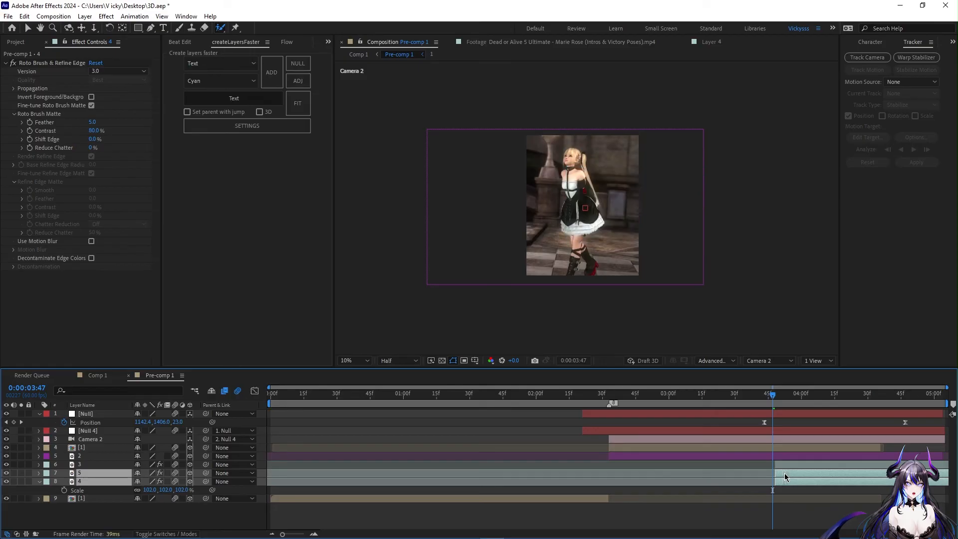
# Go to 0:00:04:48, create a new null object, and place it between layers 3 and 5.
pyautogui.moveTo(773, 395); pyautogui.dragTo(900, 422)
pyautogui.hotkey('ctrl', 'z')
pyautogui.click(829, 396)
pyautogui.moveTo(829, 396); pyautogui.dragTo(908, 397)
pyautogui.moveTo(283, 534); pyautogui.dragTo(291, 534)
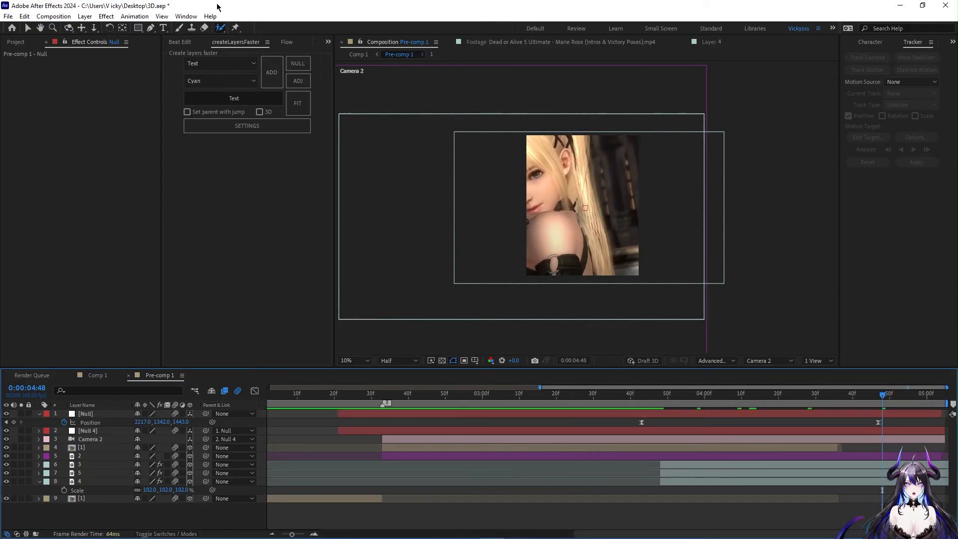
pyautogui.click(84, 16)
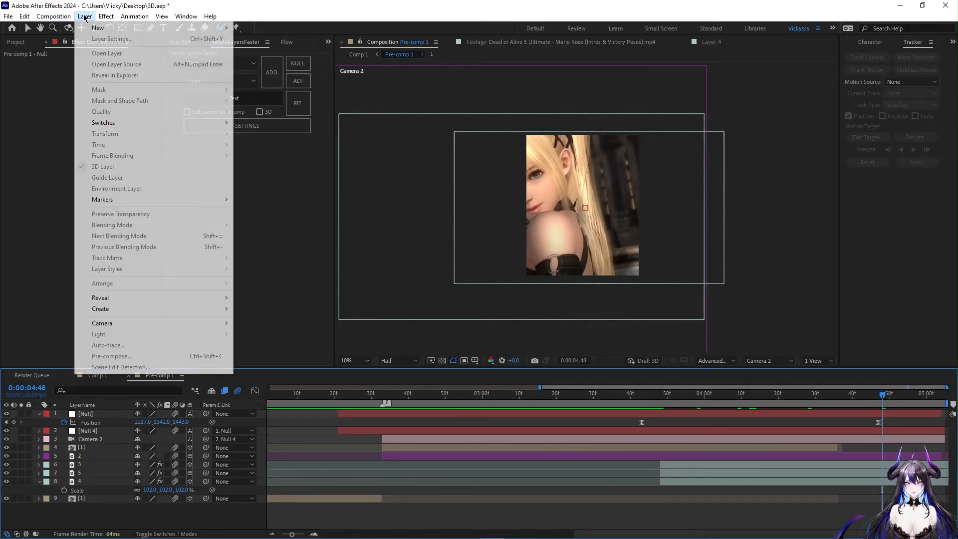
pyautogui.moveTo(98, 28)
pyautogui.click(279, 72)
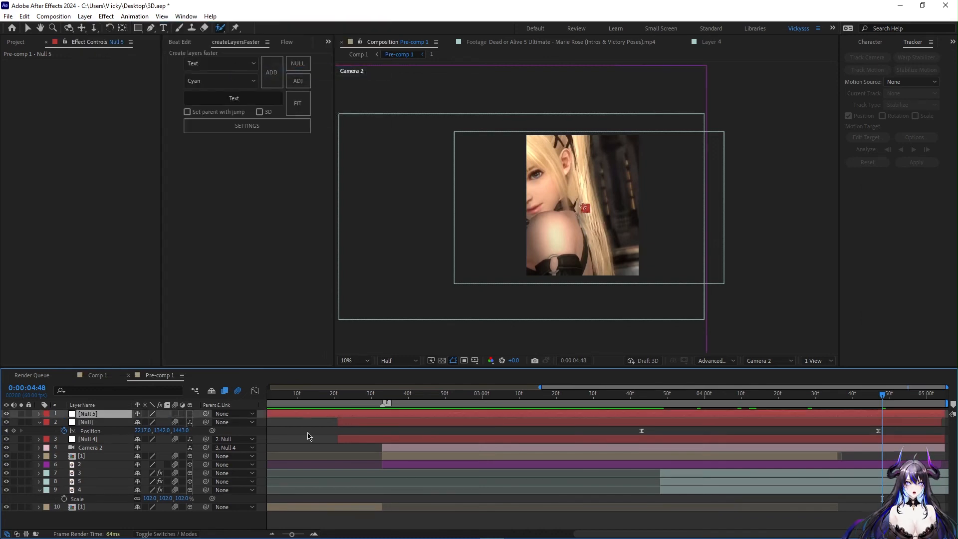
pyautogui.moveTo(119, 414); pyautogui.dragTo(92, 484)
pyautogui.click(119, 474)
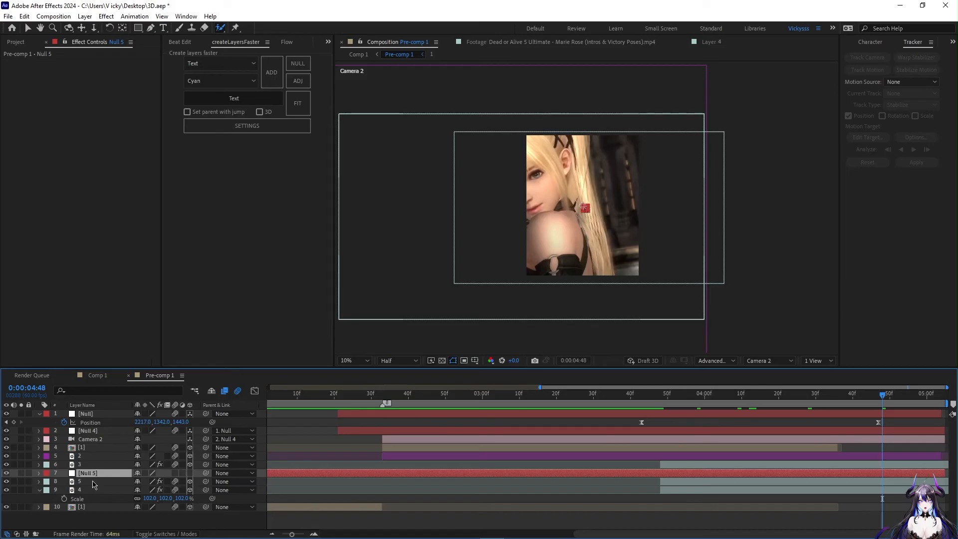
pyautogui.click(93, 484)
pyautogui.click(100, 491)
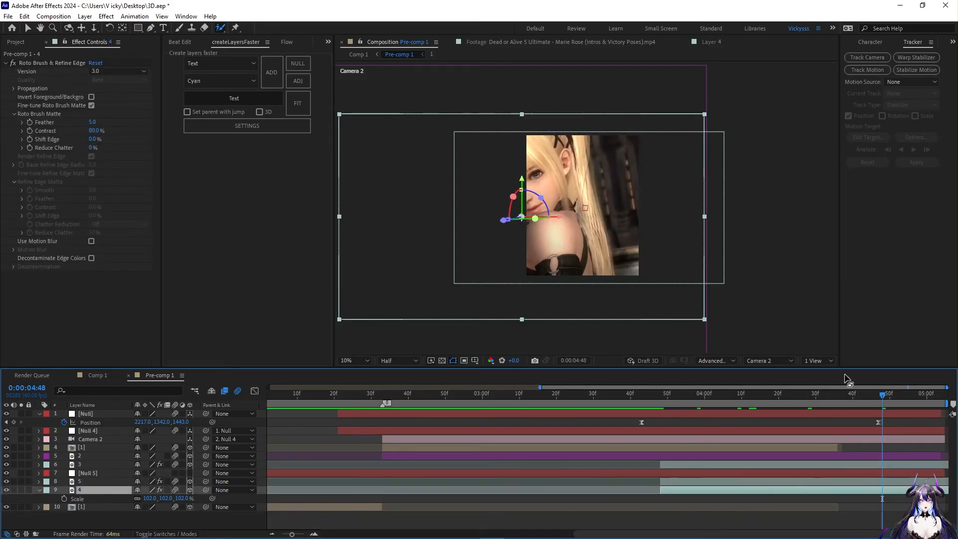
# Split Null 5 at 0:00:03:48 and delete its earlier part.
pyautogui.moveTo(882, 395); pyautogui.dragTo(659, 448)
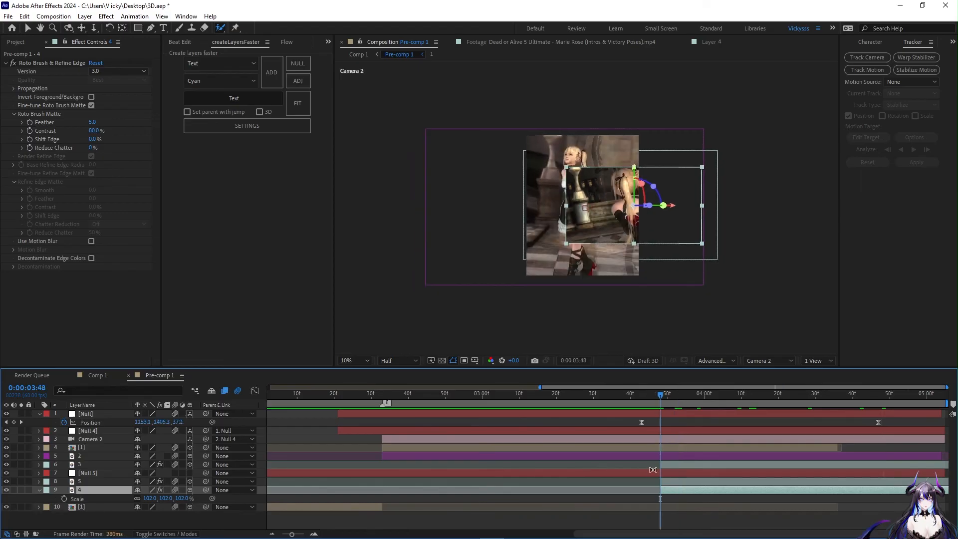
pyautogui.click(651, 472)
pyautogui.hotkey('ctrl', 'shift', 'd')
pyautogui.click(652, 482)
pyautogui.press('Delete')
# Go to 0:00:04:37 and parent layers 5 and 4 to Null 5.
pyautogui.moveTo(668, 396); pyautogui.dragTo(842, 435)
pyautogui.click(726, 490)
pyautogui.keyDown('shift'); pyautogui.click(723, 482); pyautogui.keyUp('shift')
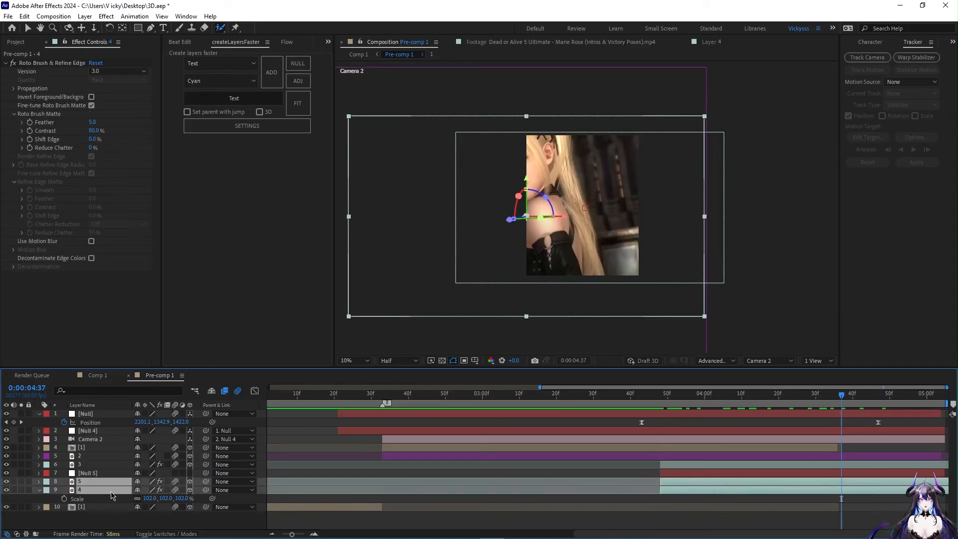
pyautogui.moveTo(204, 482); pyautogui.dragTo(106, 477)
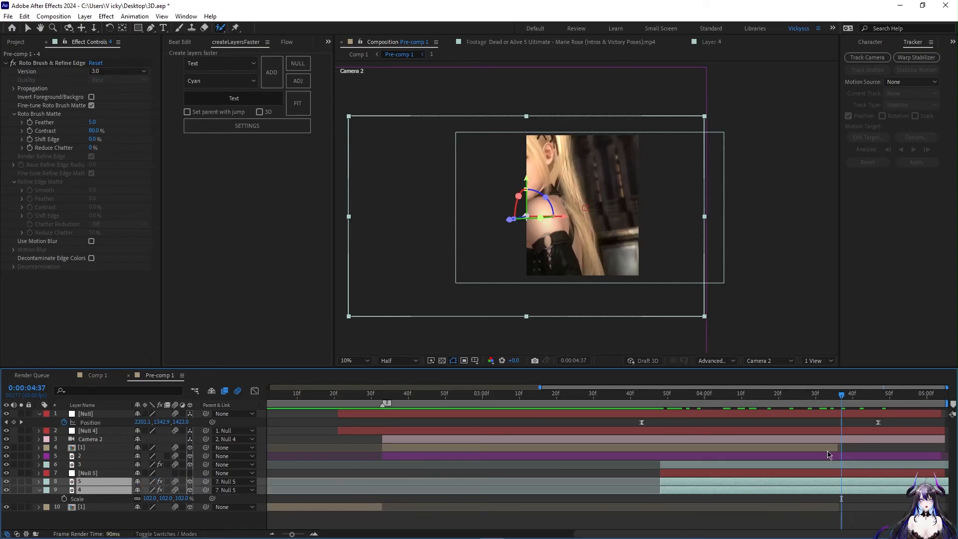
# Scale Null 5 to 84% and reposition it so the character's face and shoulder are framed at 0:00:04:37.
pyautogui.click(824, 474)
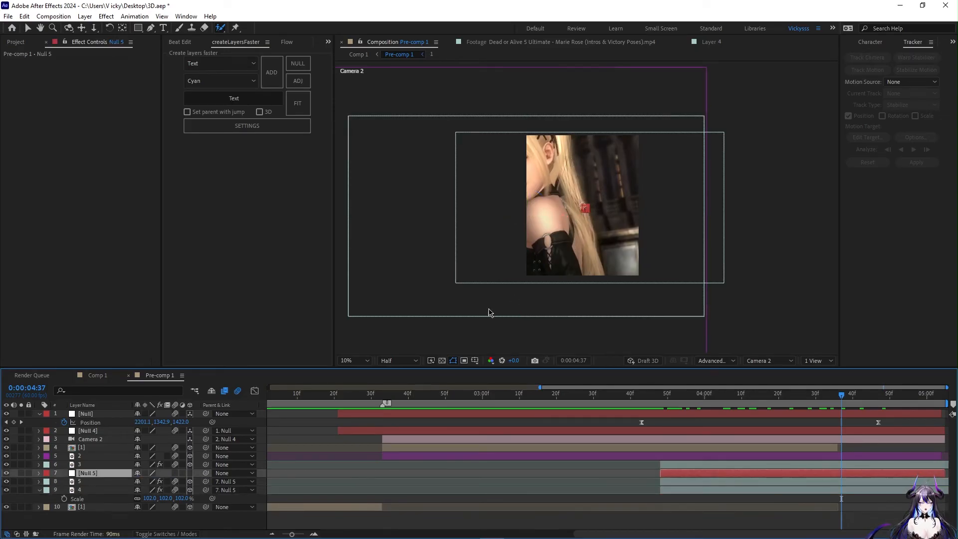
pyautogui.press('p')
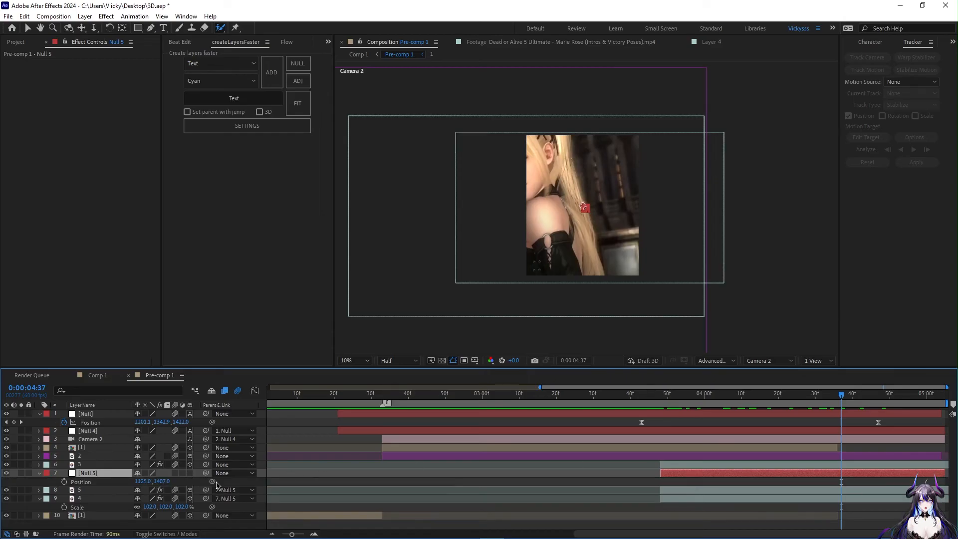
pyautogui.moveTo(139, 481); pyautogui.dragTo(258, 483)
pyautogui.press('s')
pyautogui.moveTo(149, 482); pyautogui.dragTo(140, 481)
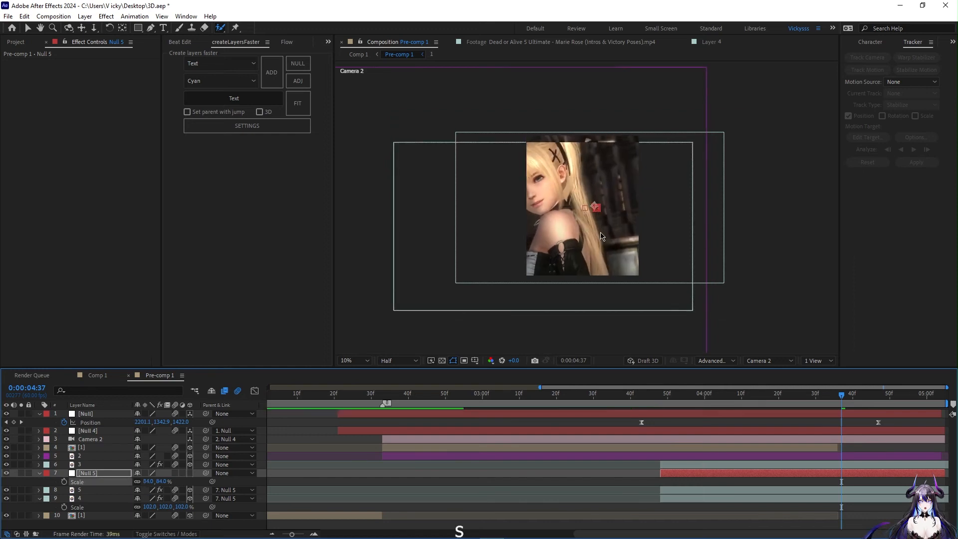
pyautogui.moveTo(592, 204); pyautogui.dragTo(602, 202)
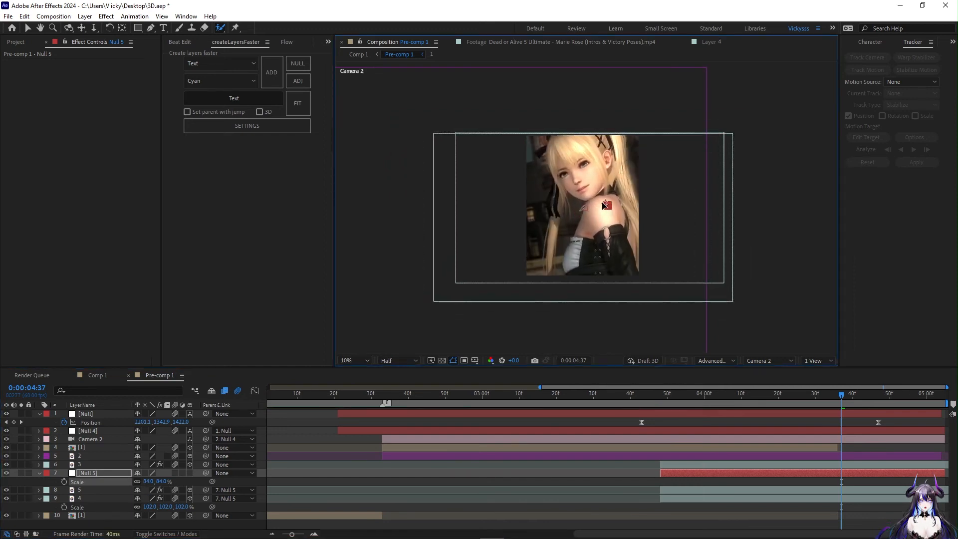
# Trim the starts of Null 5 and layers 5 and 4 to 0:00:04:34.
pyautogui.moveTo(846, 405); pyautogui.dragTo(835, 429)
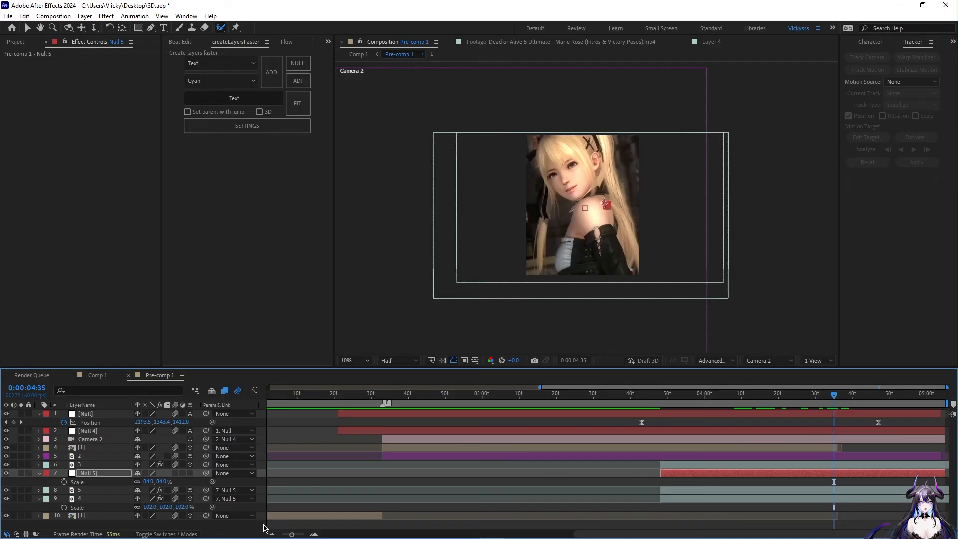
pyautogui.moveTo(287, 535); pyautogui.dragTo(294, 534)
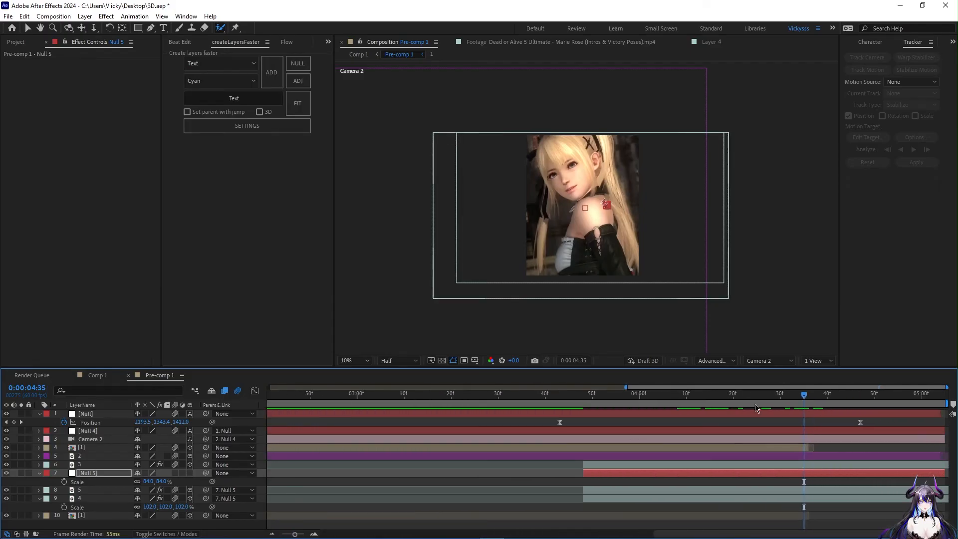
pyautogui.moveTo(804, 397); pyautogui.dragTo(635, 472)
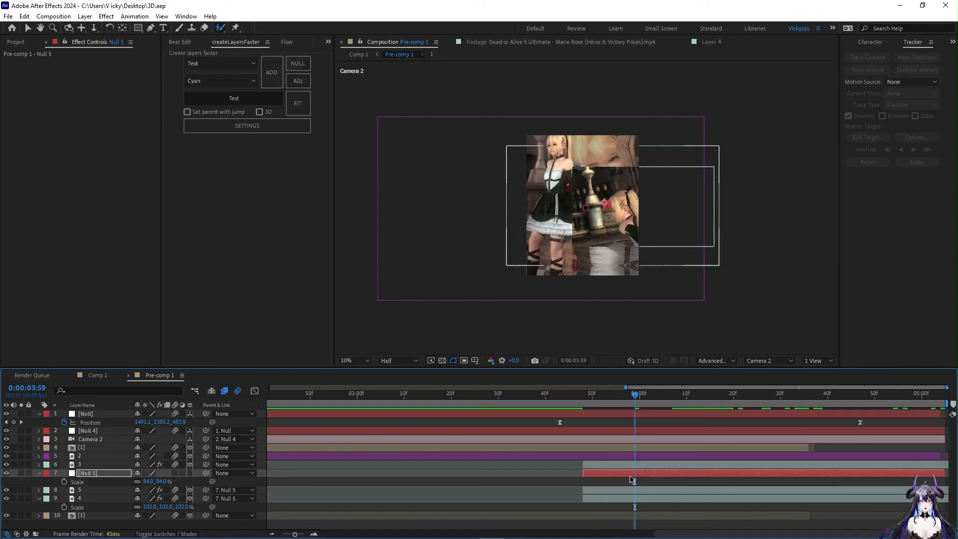
pyautogui.moveTo(634, 404); pyautogui.dragTo(798, 435)
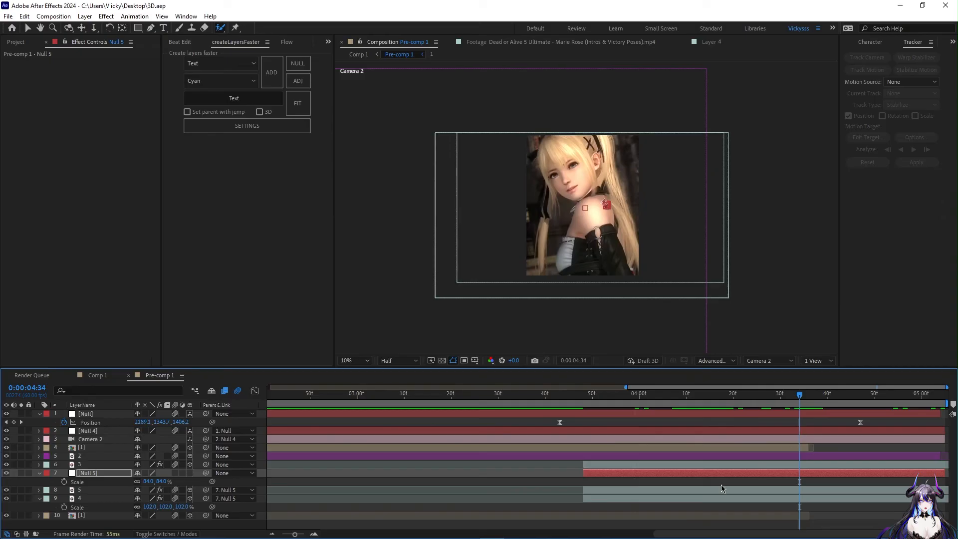
pyautogui.keyDown('shift'); pyautogui.click(607, 492); pyautogui.keyUp('shift')
pyautogui.keyDown('shift'); pyautogui.click(597, 499); pyautogui.keyUp('shift')
pyautogui.moveTo(593, 477); pyautogui.dragTo(798, 475)
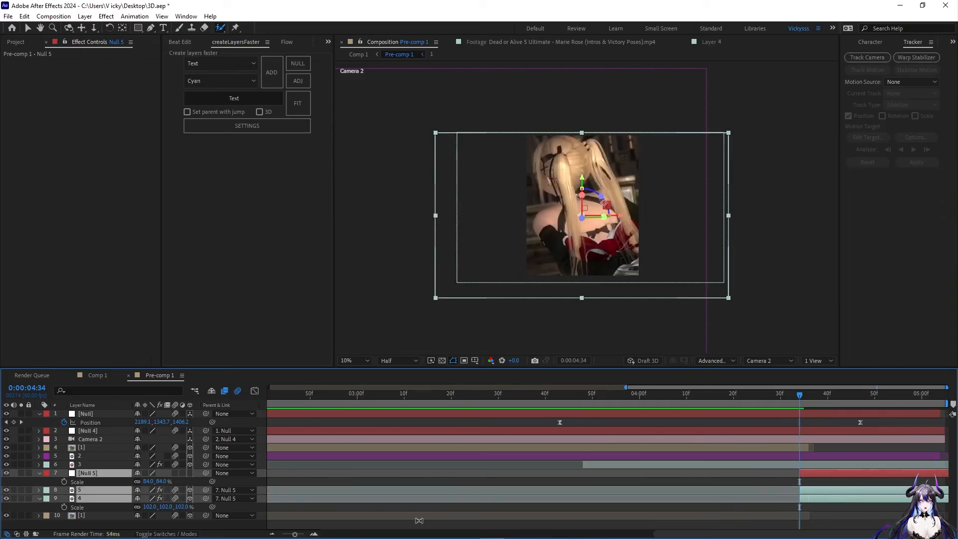
# Extend the starts of Null 5 and layers 5 and 4 back to about 0:00:04:21 and preview the transition.
pyautogui.moveTo(294, 533); pyautogui.dragTo(290, 533)
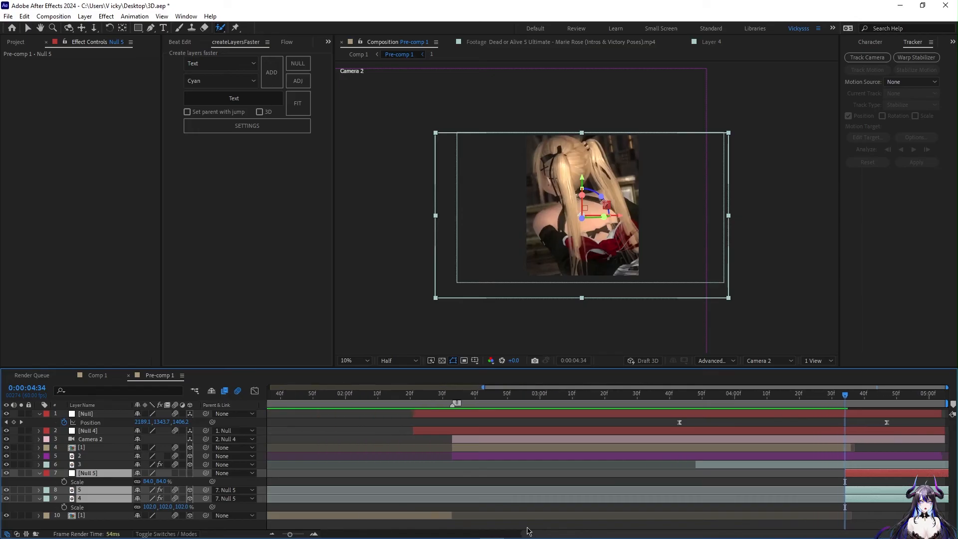
pyautogui.press('space')
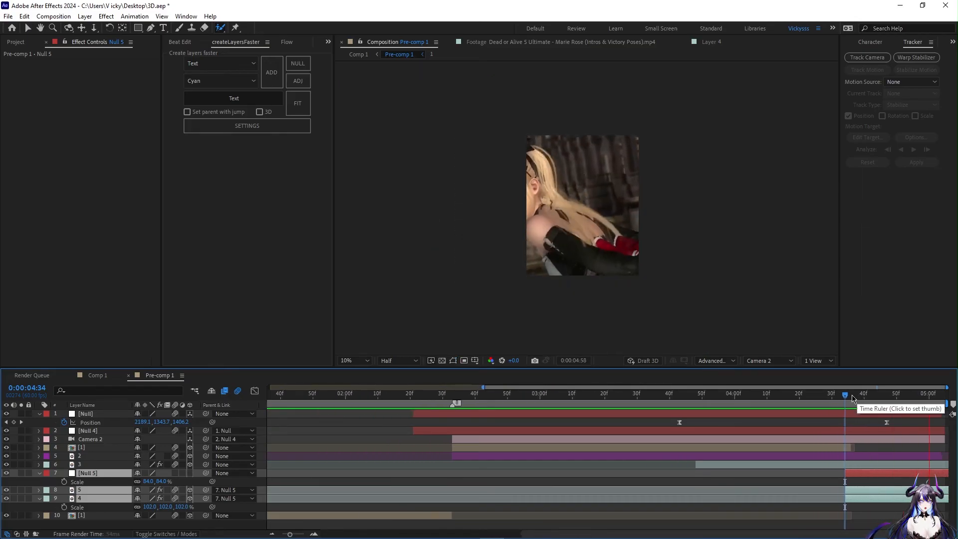
pyautogui.moveTo(843, 397); pyautogui.dragTo(815, 406)
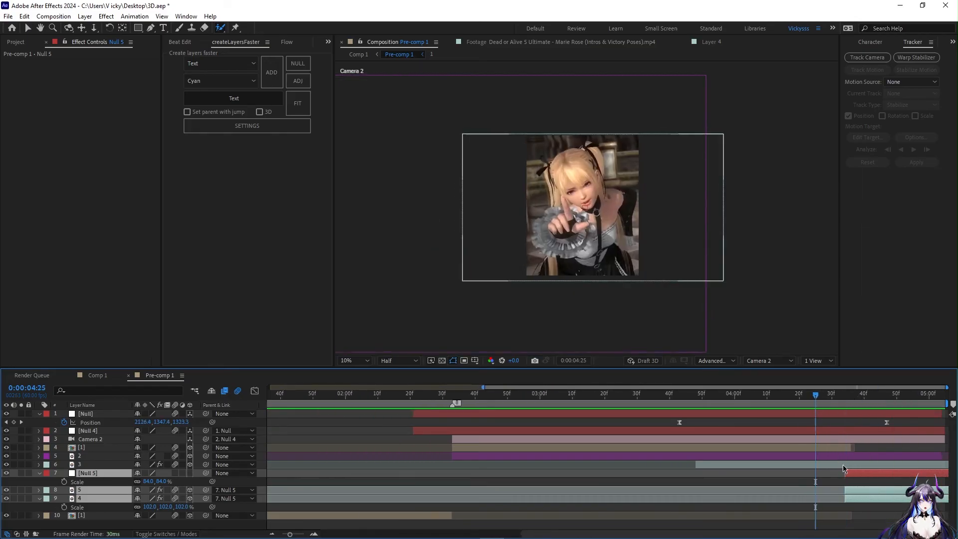
pyautogui.moveTo(847, 474); pyautogui.dragTo(804, 474)
pyautogui.moveTo(815, 407); pyautogui.dragTo(789, 411)
pyautogui.press('space')
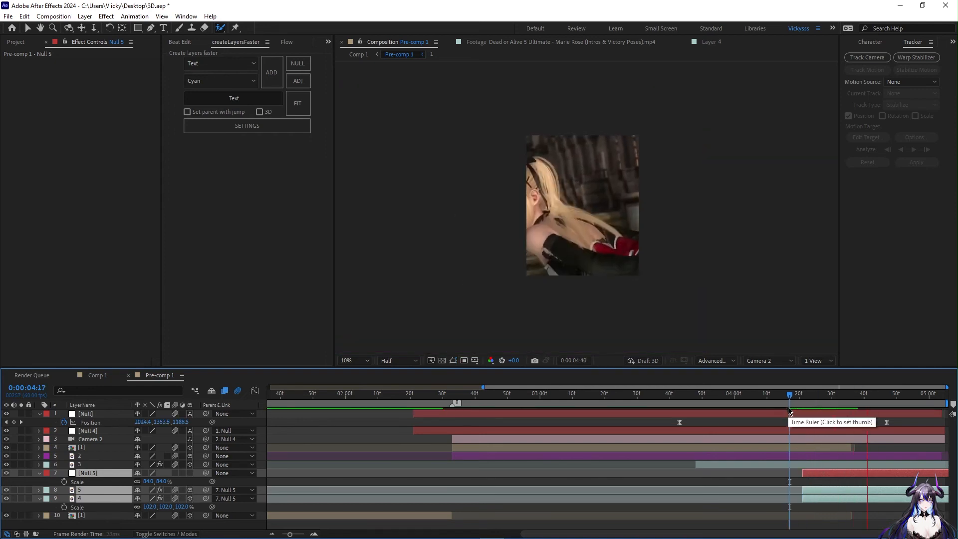
# At 0:00:04:29, set the position of Null 5 to 1622, 1325.
pyautogui.moveTo(789, 408); pyautogui.dragTo(828, 422)
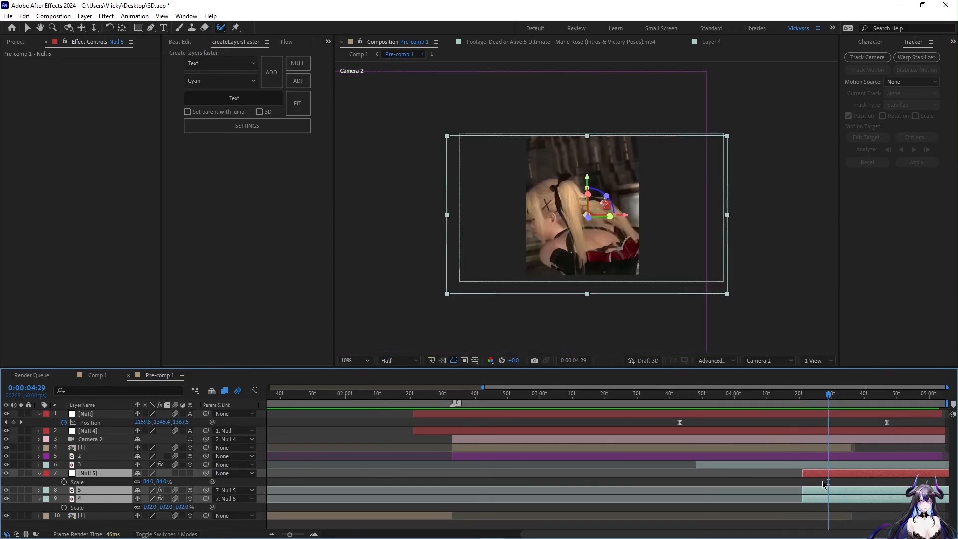
pyautogui.click(805, 509)
pyautogui.click(809, 473)
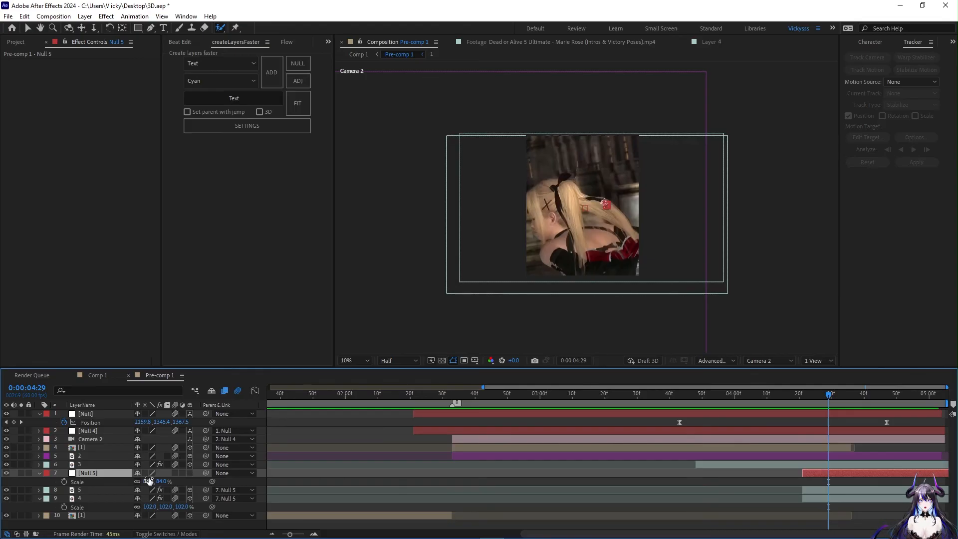
pyautogui.moveTo(161, 483)
pyautogui.mouseDown()
pyautogui.moveTo(150, 483)
pyautogui.moveTo(171, 481)
pyautogui.mouseUp()
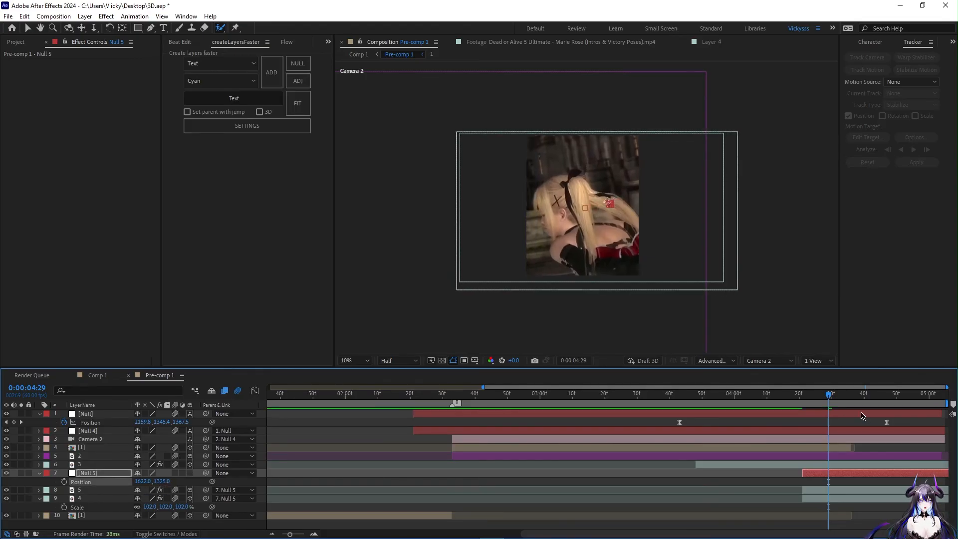
pyautogui.click(805, 528)
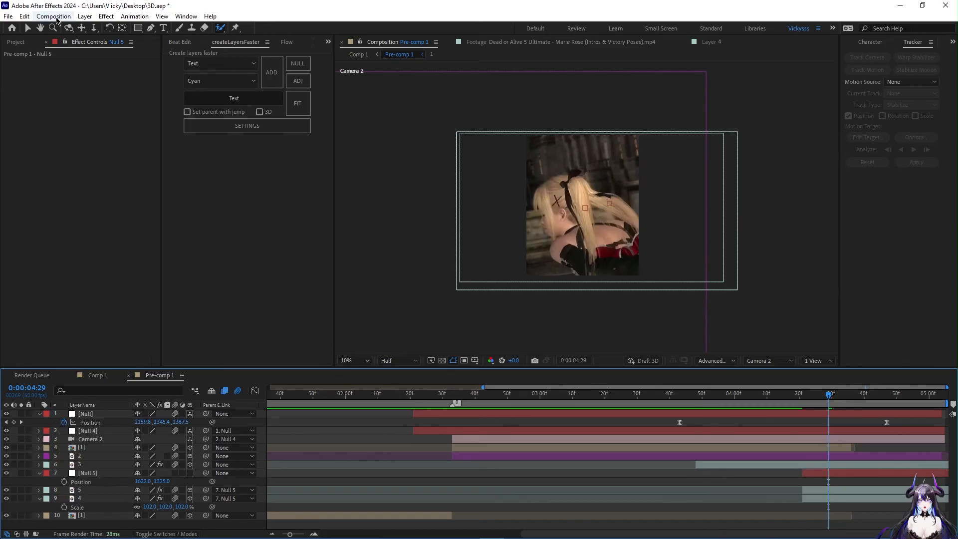
# Create another null object at the top of the layer stack in Pre-comp 1.
pyautogui.click(8, 16)
pyautogui.click(83, 19)
pyautogui.click(85, 16)
pyautogui.click(85, 16)
pyautogui.moveTo(149, 28)
pyautogui.click(279, 72)
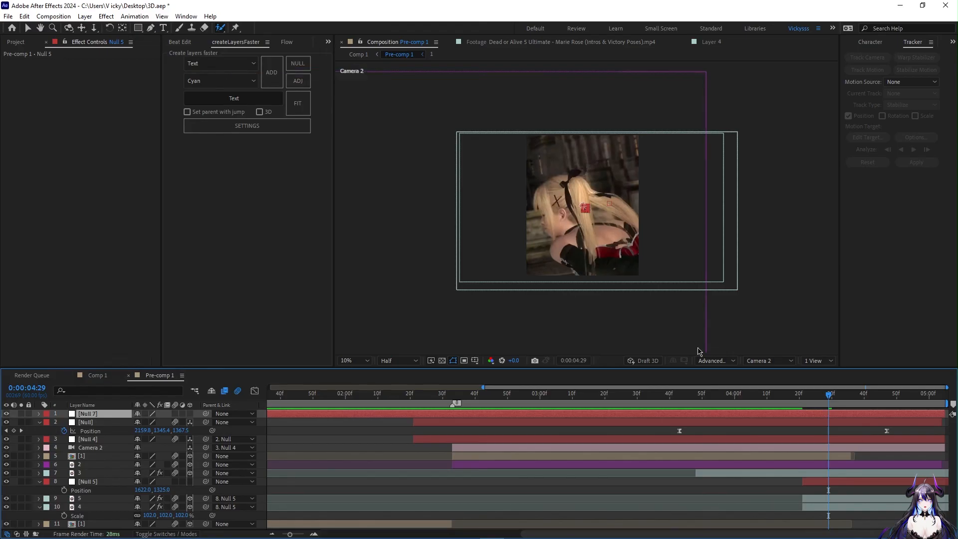
# Split Null 7 at 0:00:02:21 and delete its earlier part.
pyautogui.moveTo(828, 394); pyautogui.dragTo(413, 394)
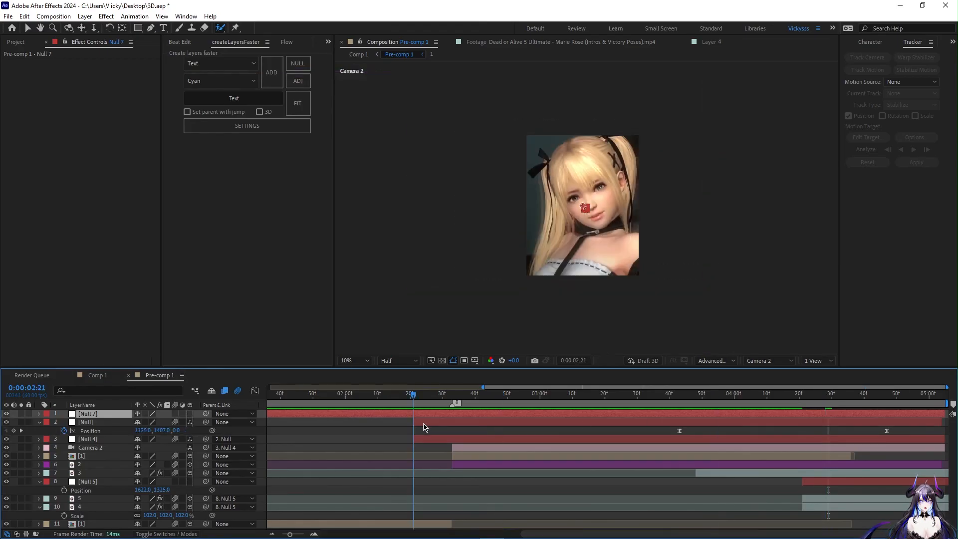
pyautogui.hotkey('ctrl', 'shift', 'd')
pyautogui.click(370, 421)
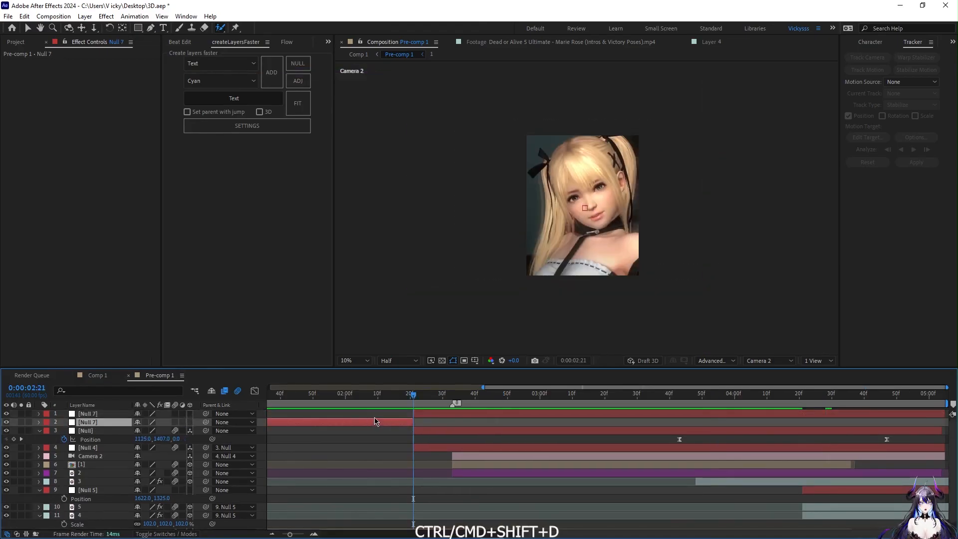
pyautogui.press('Delete')
# Parent the position-animated Null layer to Null 7.
pyautogui.click(443, 442)
pyautogui.moveTo(437, 398); pyautogui.dragTo(650, 413)
pyautogui.moveTo(768, 422); pyautogui.dragTo(846, 434)
pyautogui.hotkey('ctrl', 'z')
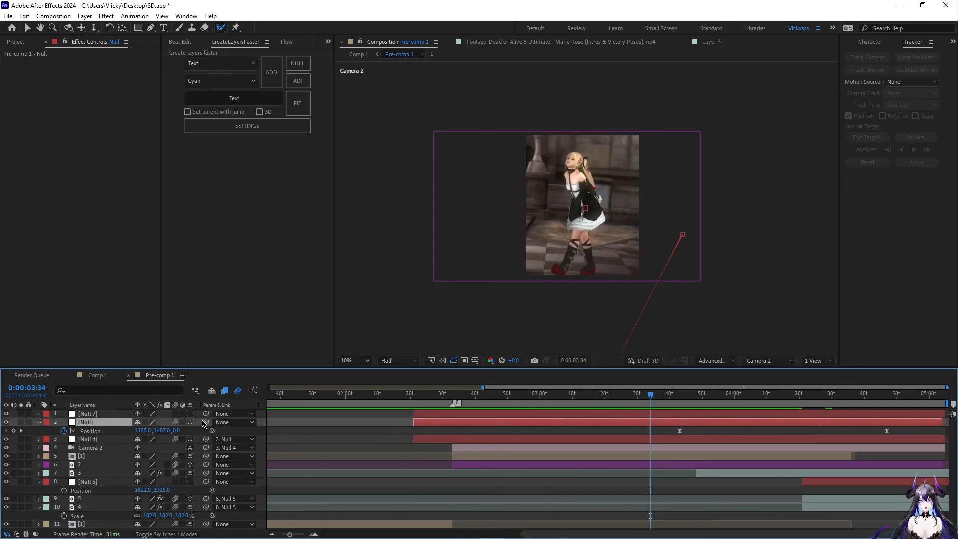
pyautogui.moveTo(204, 421); pyautogui.dragTo(112, 415)
# Reveal the position of Null 7 and add its first position keyframe at about 0:00:04:31.
pyautogui.click(111, 414)
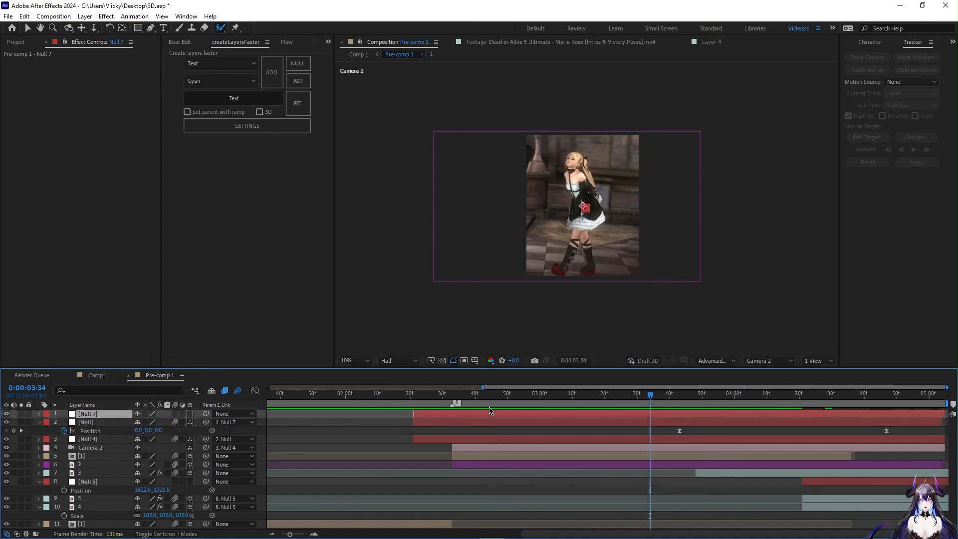
pyautogui.press('p')
pyautogui.moveTo(668, 395); pyautogui.dragTo(836, 423)
pyautogui.click(64, 422)
# At 0:00:05:03, make Null 7 a 3D layer and set its Z position to -684.
pyautogui.moveTo(838, 395); pyautogui.dragTo(956, 414)
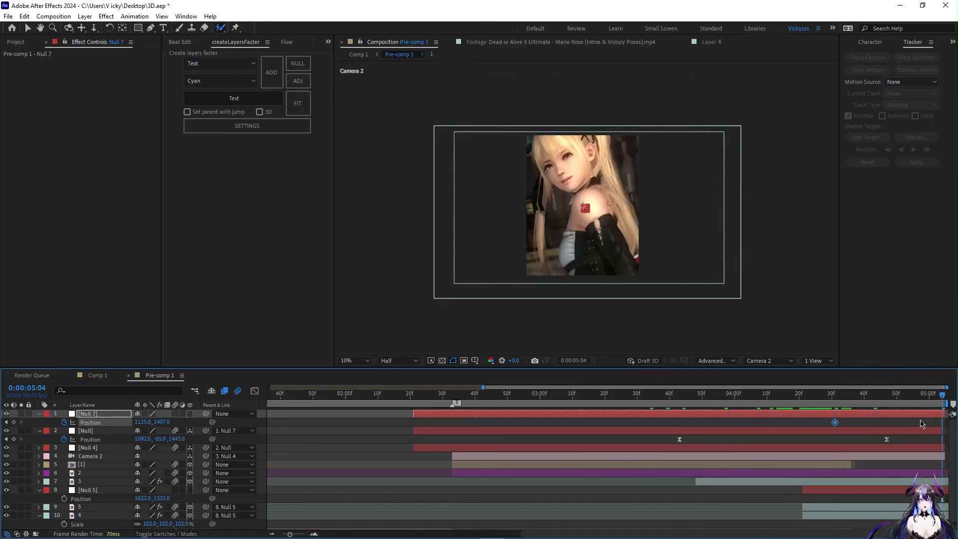
pyautogui.moveTo(941, 397); pyautogui.dragTo(938, 395)
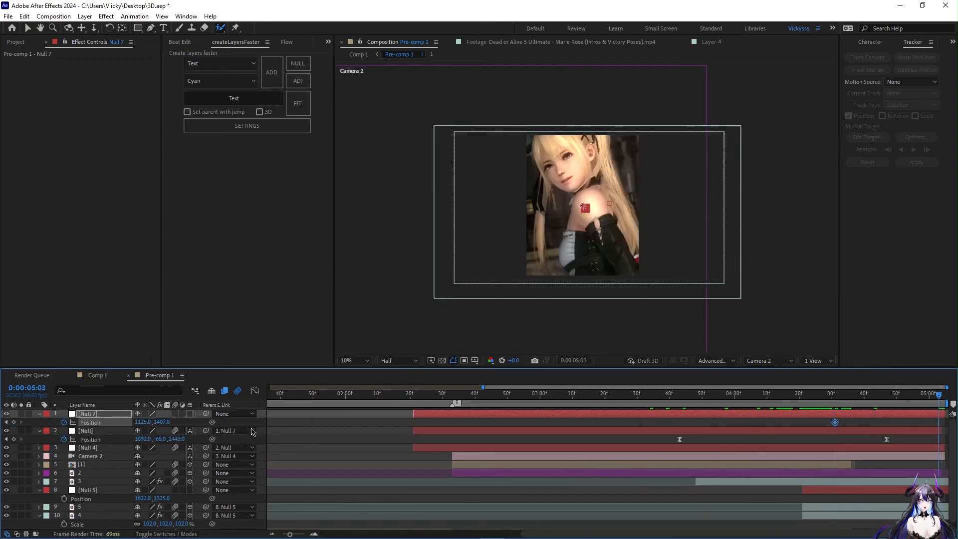
pyautogui.click(190, 414)
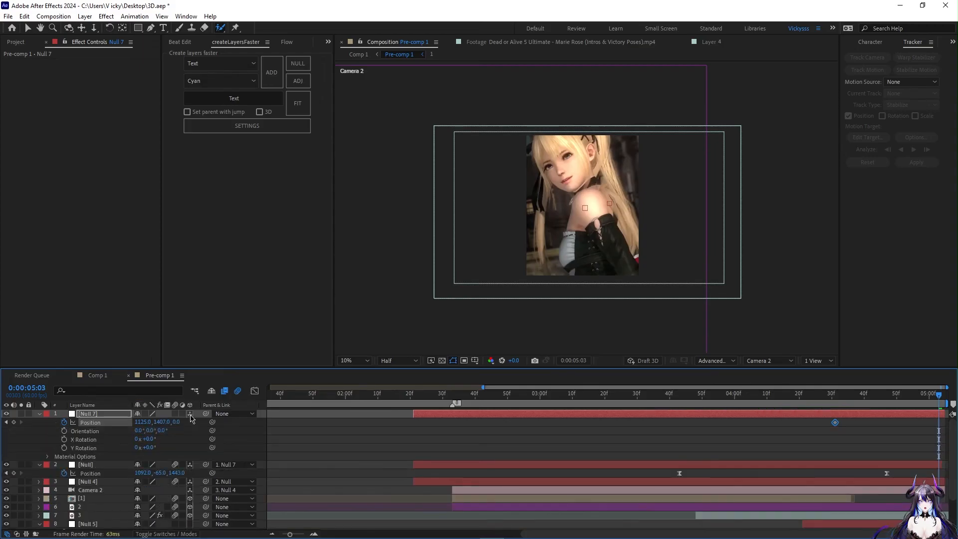
pyautogui.moveTo(175, 423); pyautogui.dragTo(1, 438)
pyautogui.moveTo(178, 423); pyautogui.dragTo(32, 429)
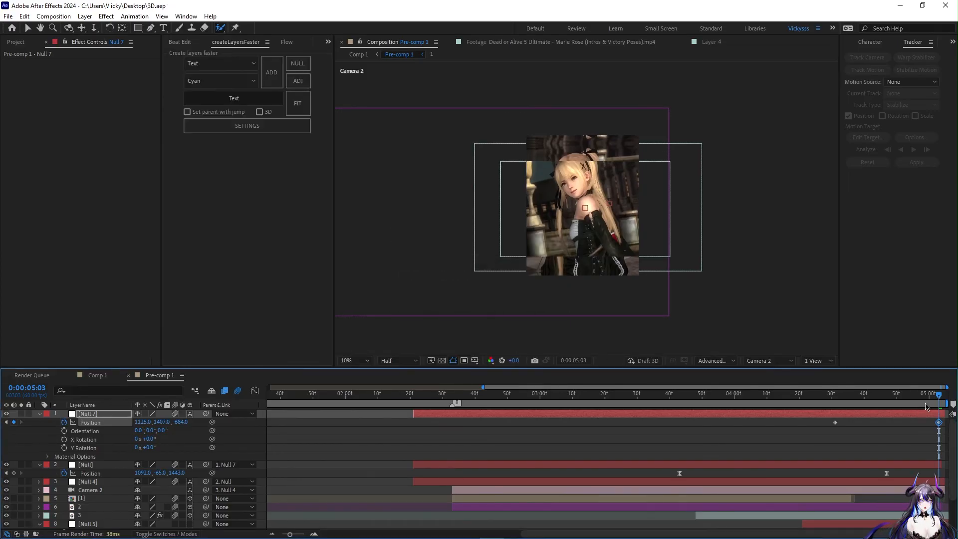
# Move the first position keyframe of Null 7 back to the start of Null 5.
pyautogui.click(828, 425)
pyautogui.moveTo(835, 423); pyautogui.dragTo(802, 423)
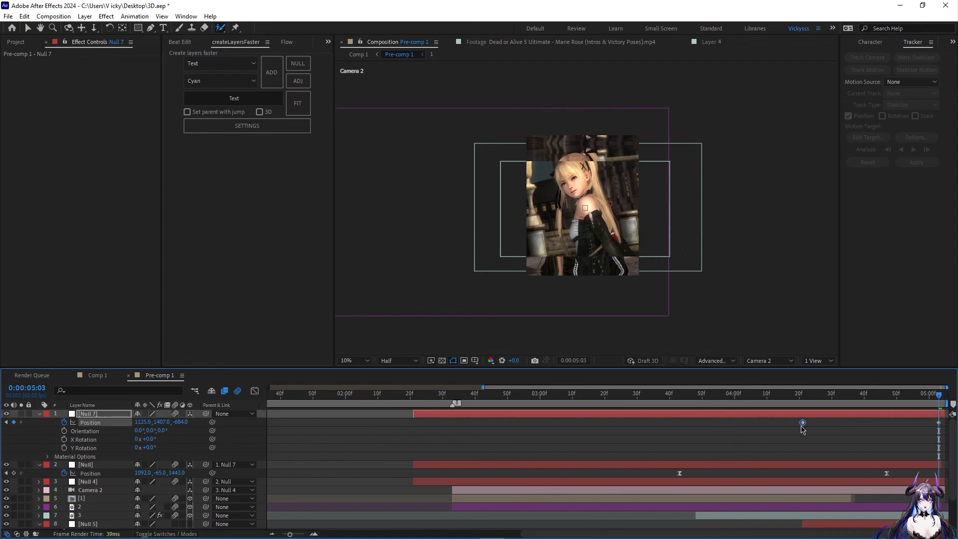
# Scale Null 5 to 125% and reposition it so layers 5 and 4 fill the frame at 0:00:05:03.
pyautogui.scroll(-2, 896, 446)
pyautogui.click(844, 500)
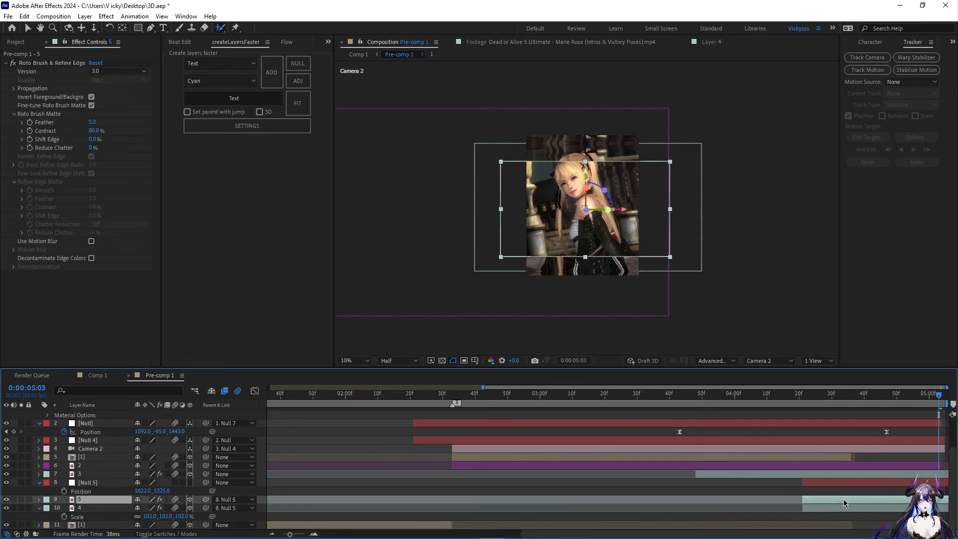
pyautogui.click(838, 491)
pyautogui.click(837, 483)
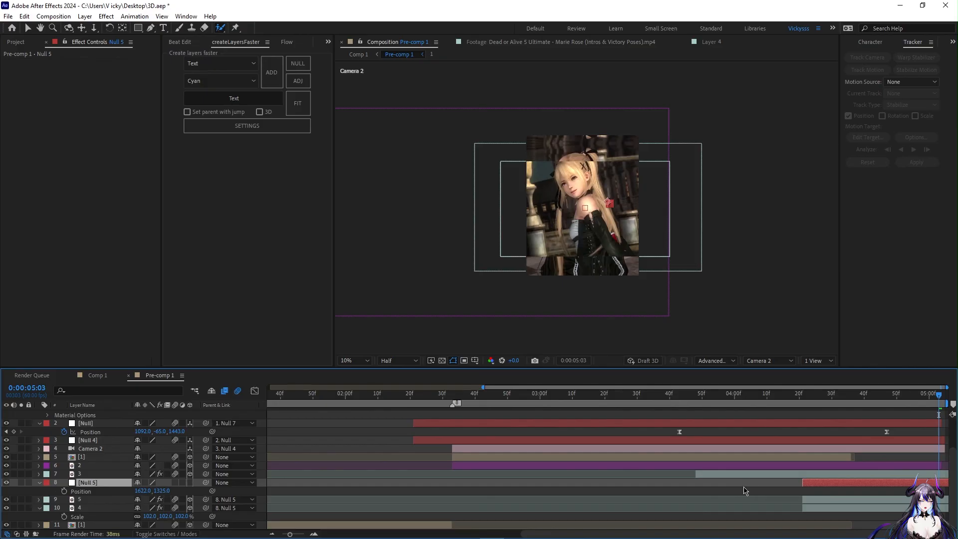
pyautogui.press('s')
pyautogui.moveTo(150, 491); pyautogui.dragTo(168, 495)
pyautogui.press('Return')
pyautogui.moveTo(608, 207); pyautogui.dragTo(581, 210)
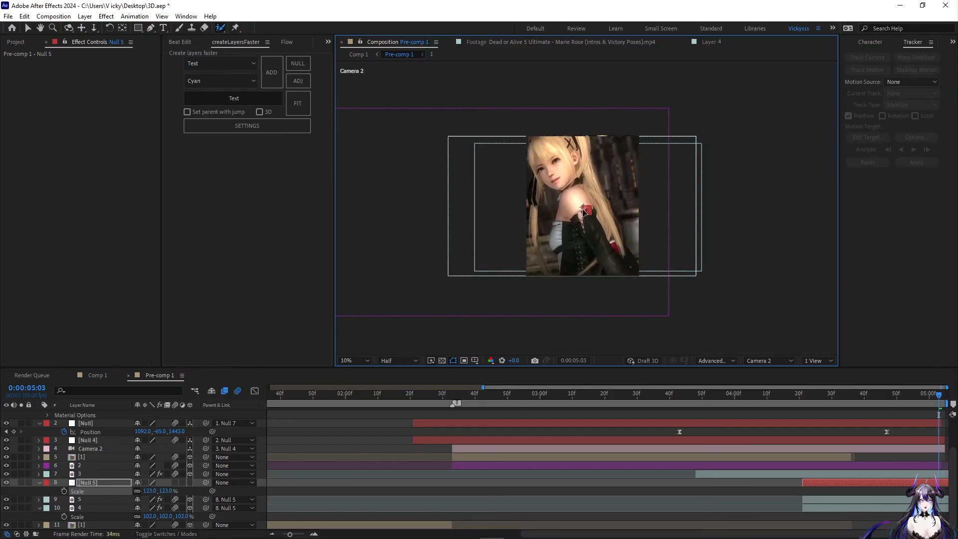
pyautogui.press('s')
pyautogui.press('s')
pyautogui.moveTo(153, 499); pyautogui.dragTo(154, 500)
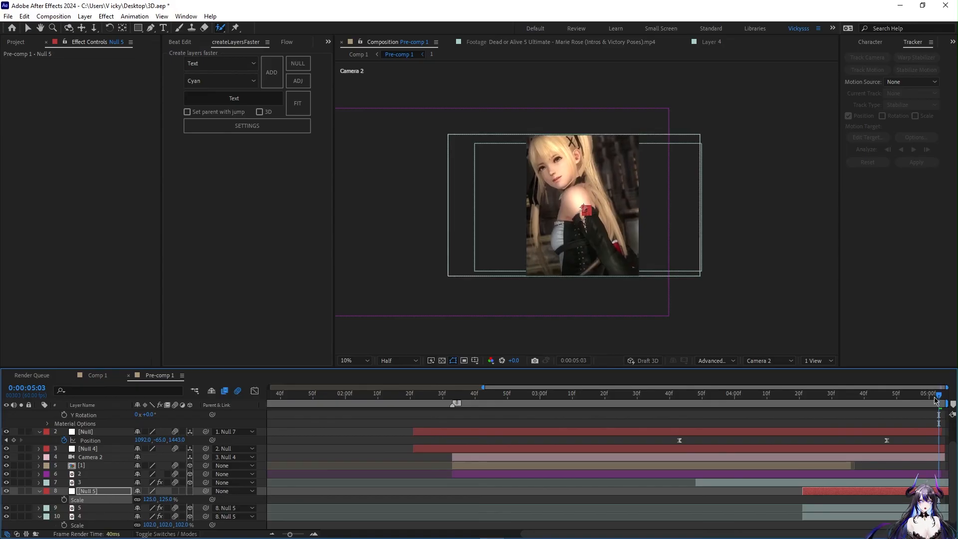
# Save the project and apply Easy Ease to both position keyframes of Null 7.
pyautogui.moveTo(935, 399); pyautogui.dragTo(941, 445)
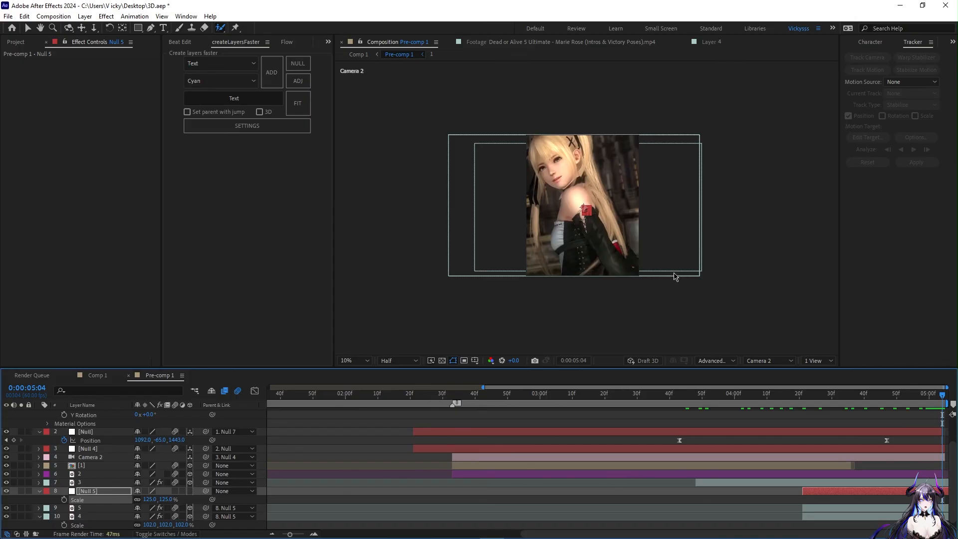
pyautogui.moveTo(944, 403); pyautogui.dragTo(825, 446)
pyautogui.hotkey('ctrl', 's')
pyautogui.scroll(2, 867, 463)
pyautogui.moveTo(783, 419); pyautogui.dragTo(947, 434)
pyautogui.press('F9')
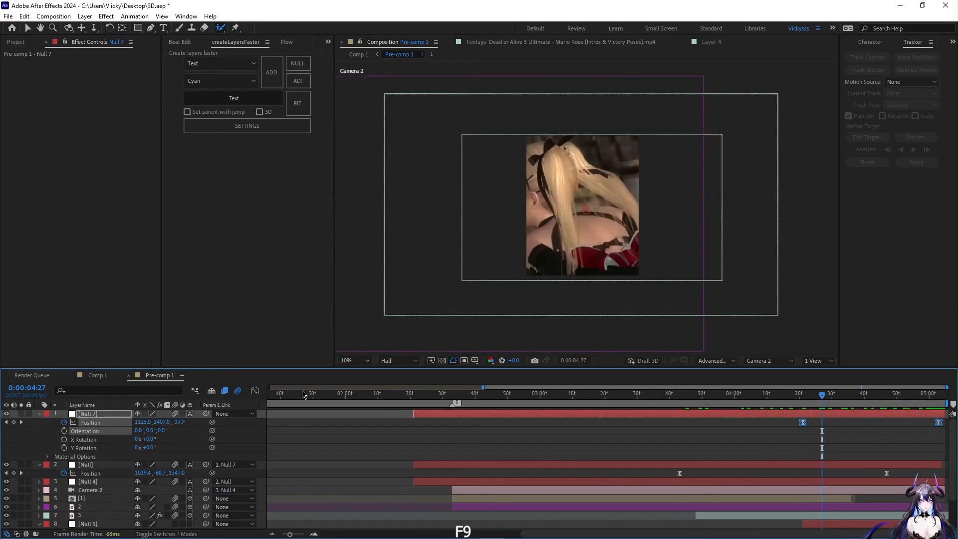
# Reshape Null 7's position speed curve so it peaks early and eases out slowly, preview the move, and save the project.
pyautogui.click(254, 390)
pyautogui.rightClick(832, 483)
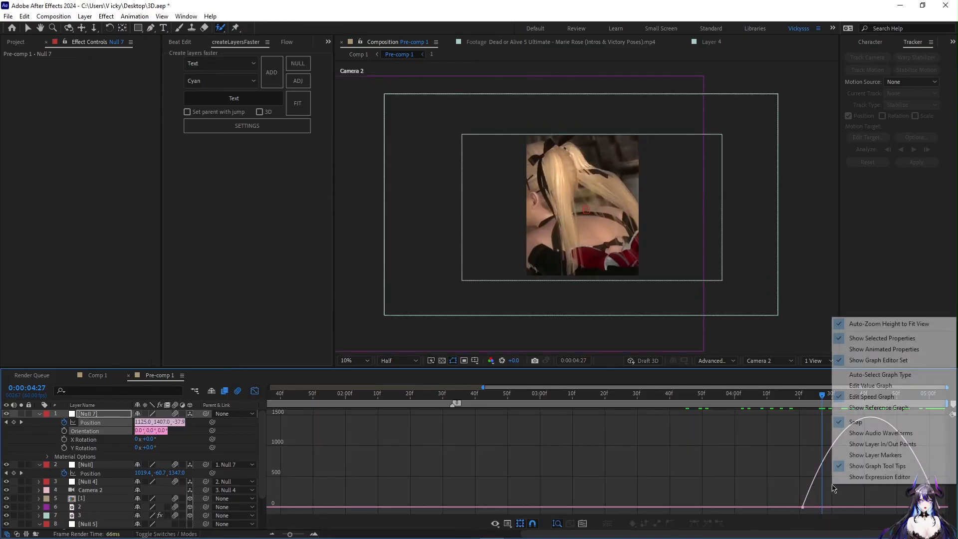
pyautogui.click(801, 507)
pyautogui.moveTo(825, 507); pyautogui.dragTo(822, 509)
pyautogui.moveTo(898, 511); pyautogui.dragTo(848, 507)
pyautogui.press('space')
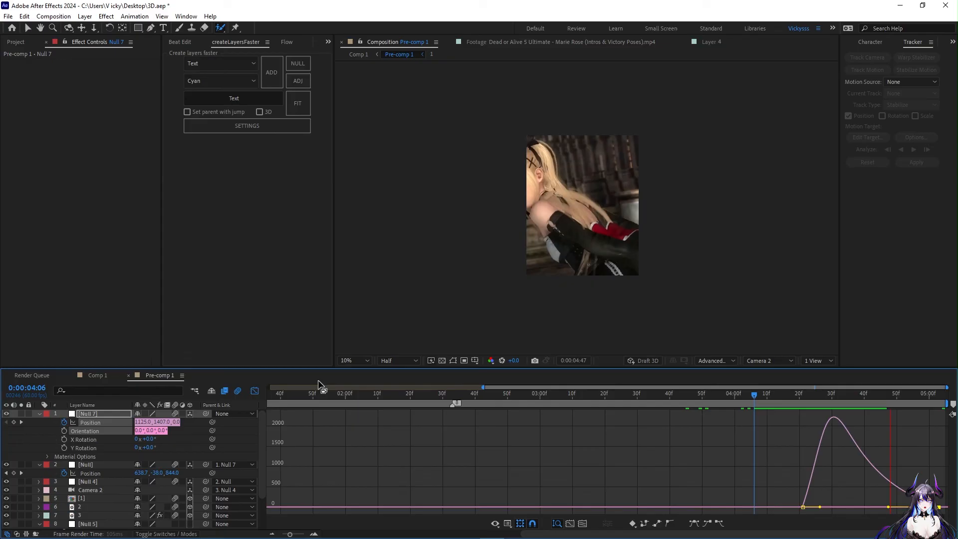
pyautogui.click(254, 391)
pyautogui.press('space')
pyautogui.hotkey('ctrl', 's')
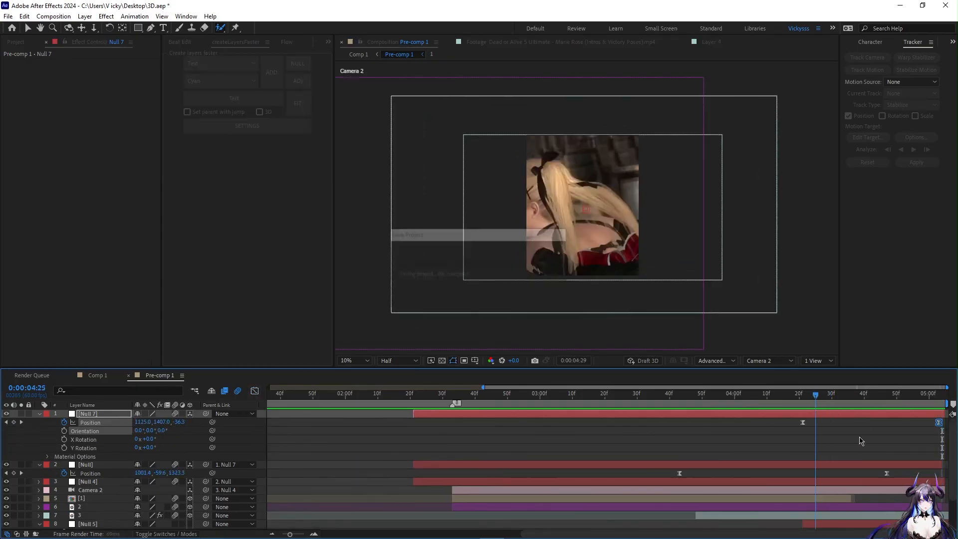
# Set the opacity of layer 5 to 0% and start an opacity keyframe at 0:00:04:49.
pyautogui.scroll(-2, 860, 439)
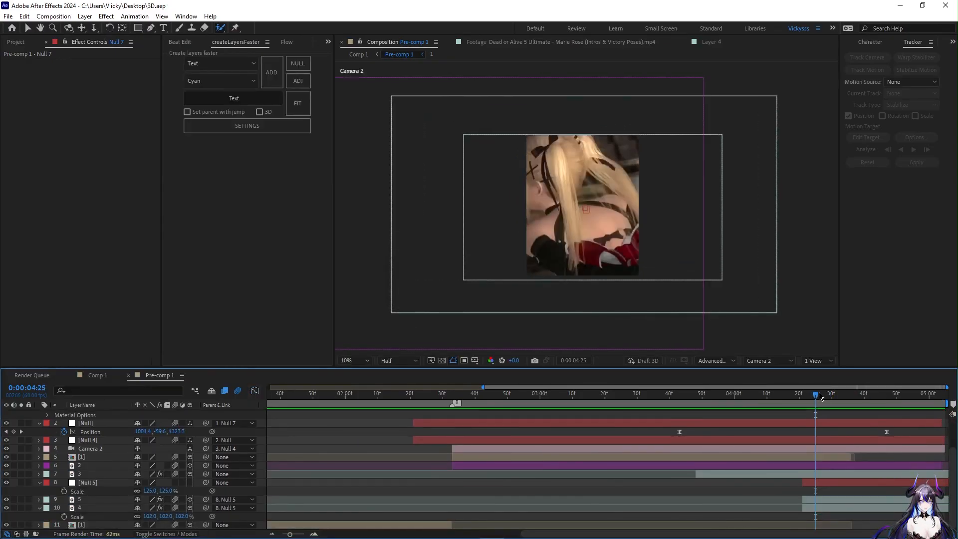
pyautogui.moveTo(820, 396); pyautogui.dragTo(812, 403)
pyautogui.press('space')
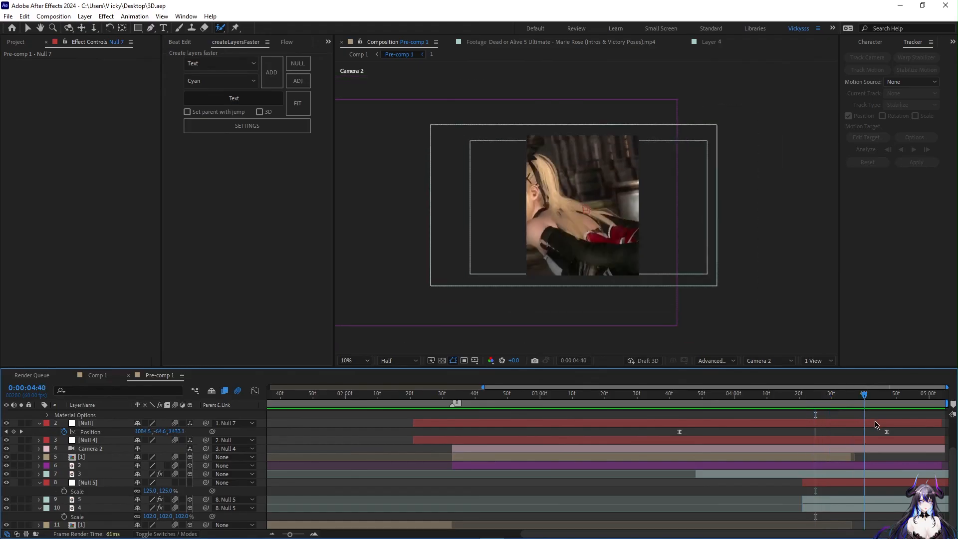
pyautogui.click(849, 499)
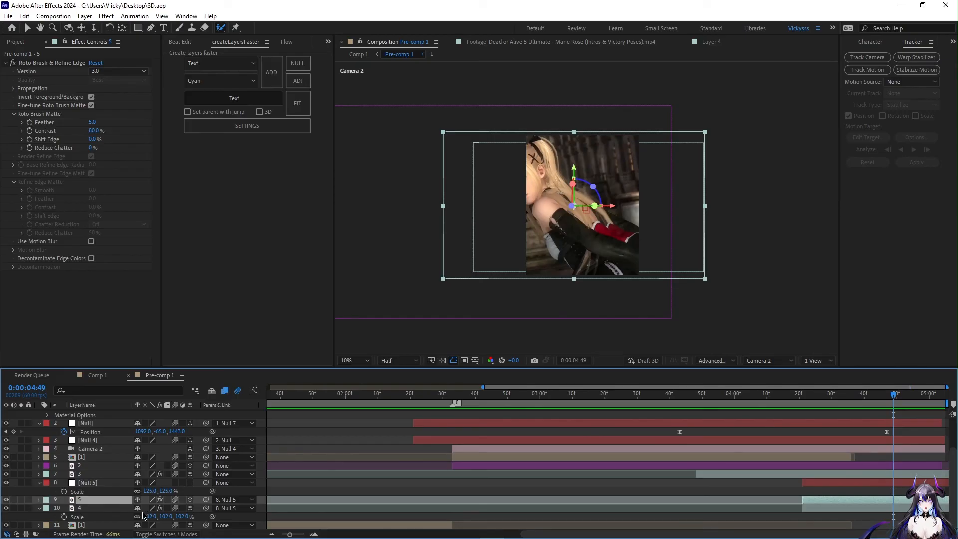
pyautogui.press('t')
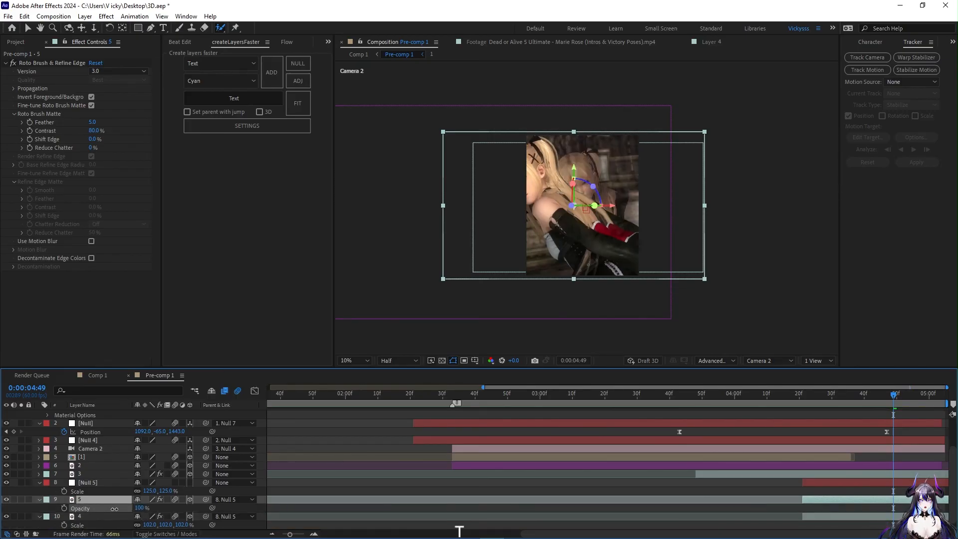
pyautogui.moveTo(115, 508); pyautogui.dragTo(111, 508)
pyautogui.moveTo(201, 511); pyautogui.dragTo(101, 516)
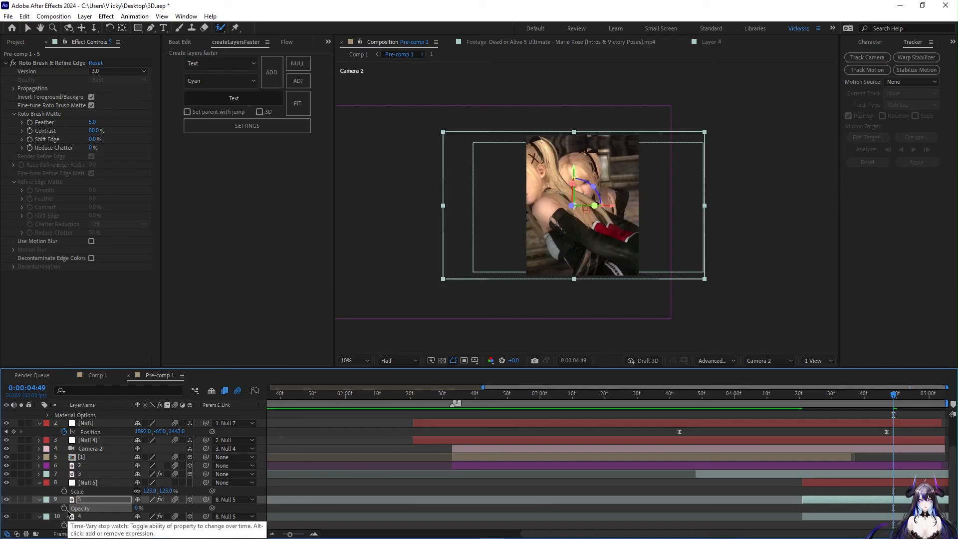
pyautogui.click(64, 509)
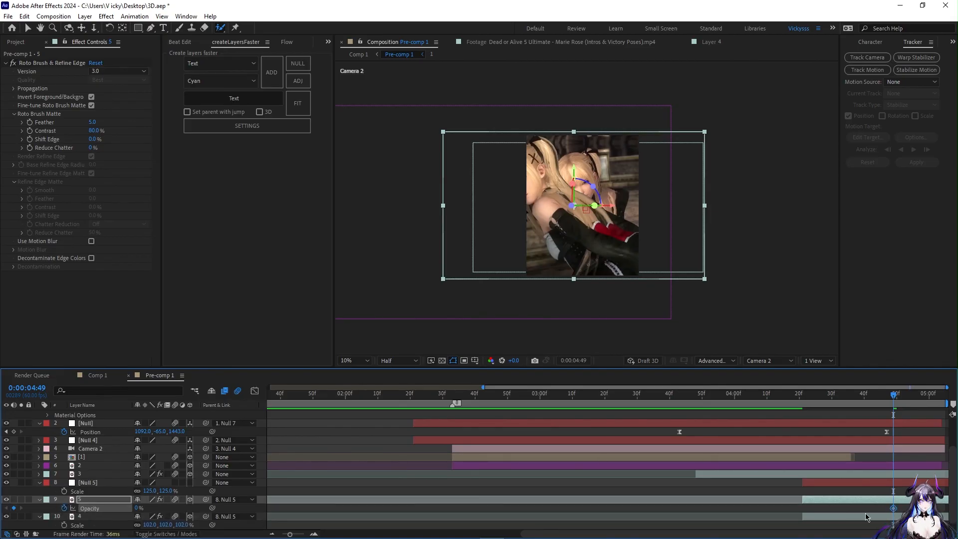
# Move the opacity keyframe to the start of layer 5 and set its opacity to 100% at 0:00:05:04.
pyautogui.keyDown('shift'); pyautogui.click(805, 519); pyautogui.keyUp('shift')
pyautogui.doubleClick(892, 509)
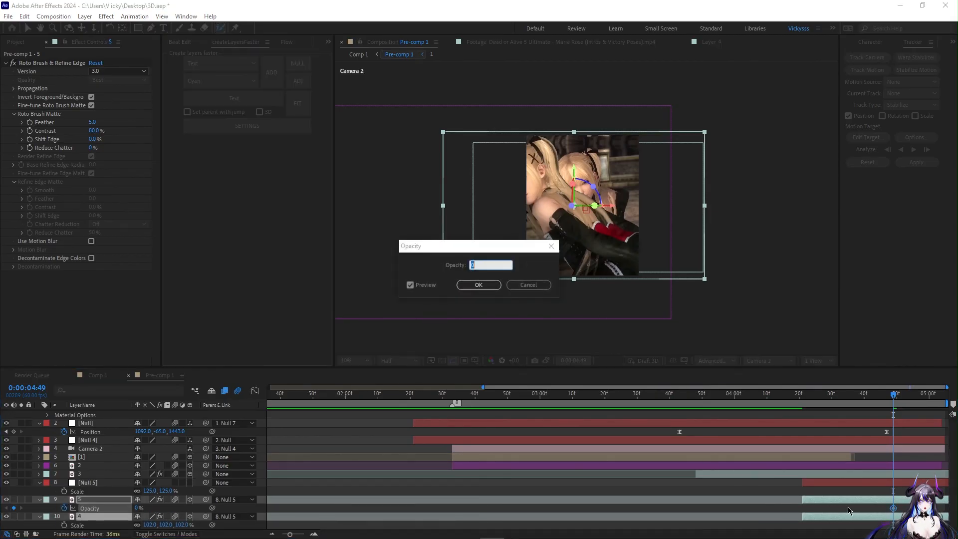
pyautogui.click(541, 287)
pyautogui.click(543, 290)
pyautogui.click(763, 501)
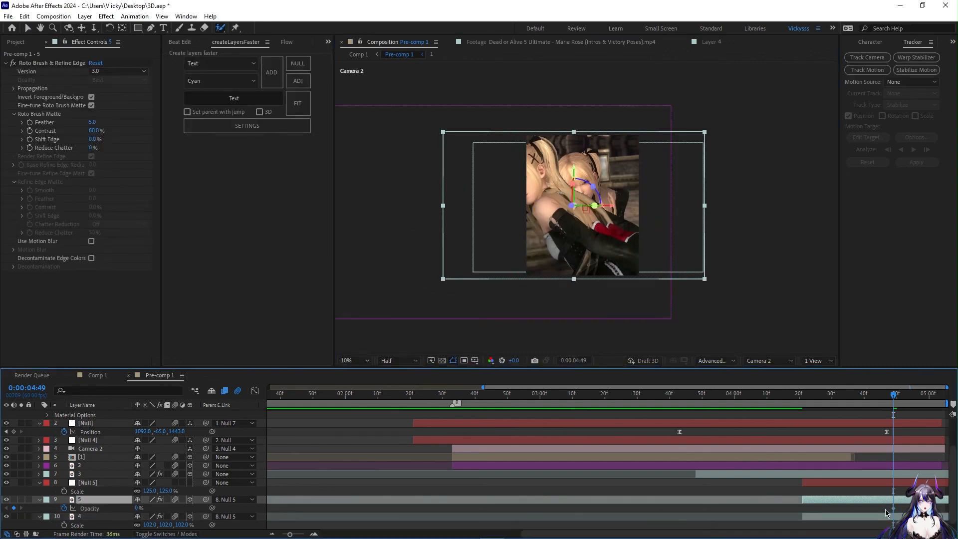
pyautogui.moveTo(893, 508); pyautogui.dragTo(874, 507)
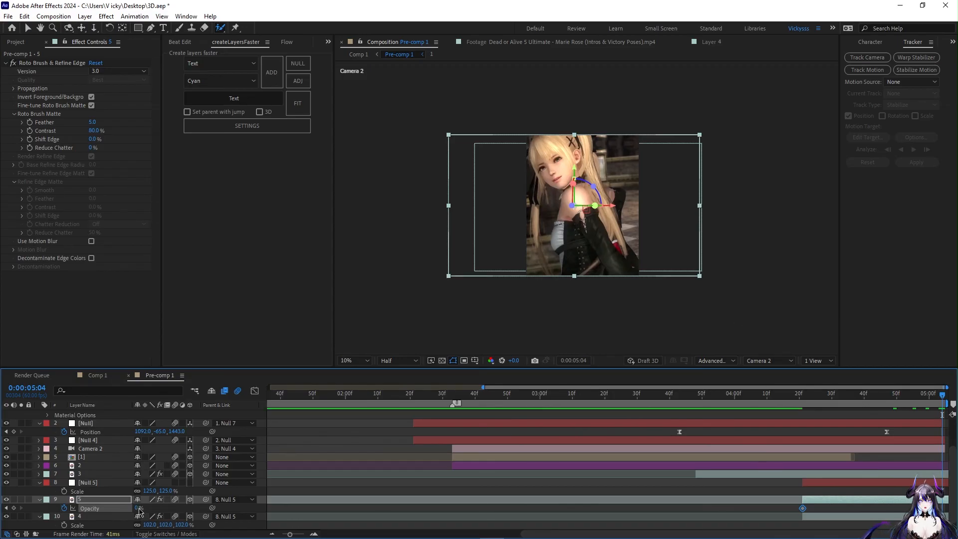
pyautogui.moveTo(192, 504); pyautogui.dragTo(779, 463)
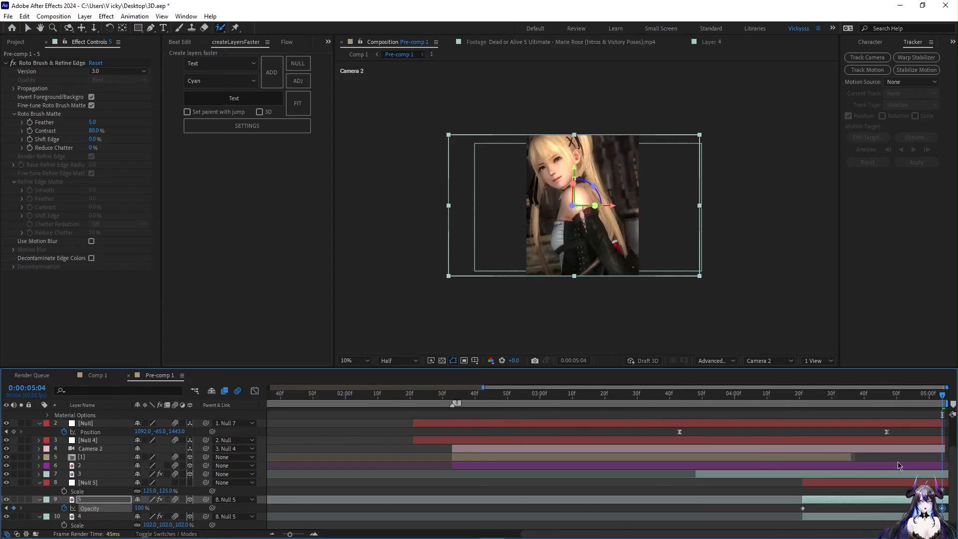
# Keyframe Null 5's position at 0:00:04:33 and set it to 811, 1602 to bring the girl's face into frame.
pyautogui.moveTo(942, 397); pyautogui.dragTo(828, 395)
pyautogui.moveTo(847, 427)
pyautogui.mouseDown()
pyautogui.moveTo(881, 430)
pyautogui.moveTo(782, 439)
pyautogui.moveTo(858, 441)
pyautogui.mouseUp()
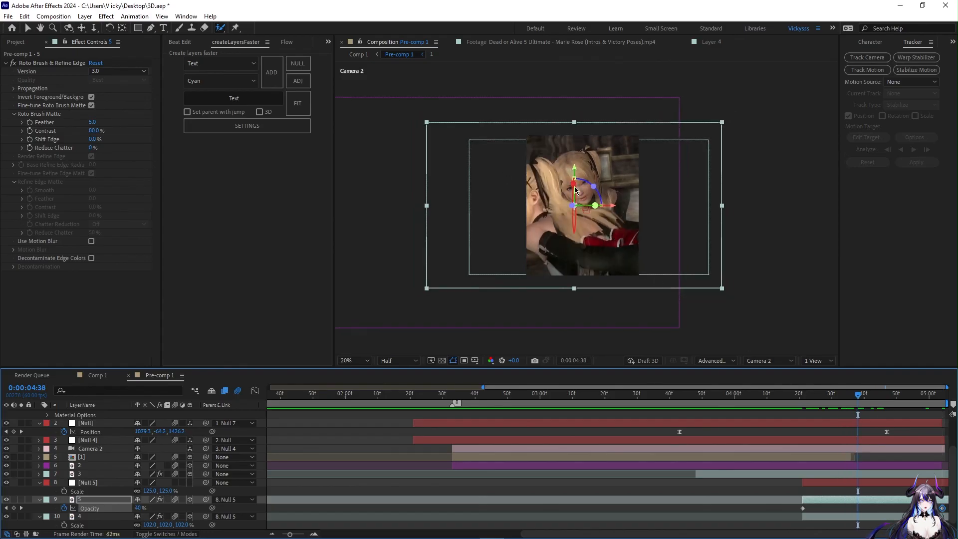
pyautogui.moveTo(858, 402)
pyautogui.mouseDown()
pyautogui.moveTo(808, 404)
pyautogui.moveTo(873, 410)
pyautogui.moveTo(841, 402)
pyautogui.mouseUp()
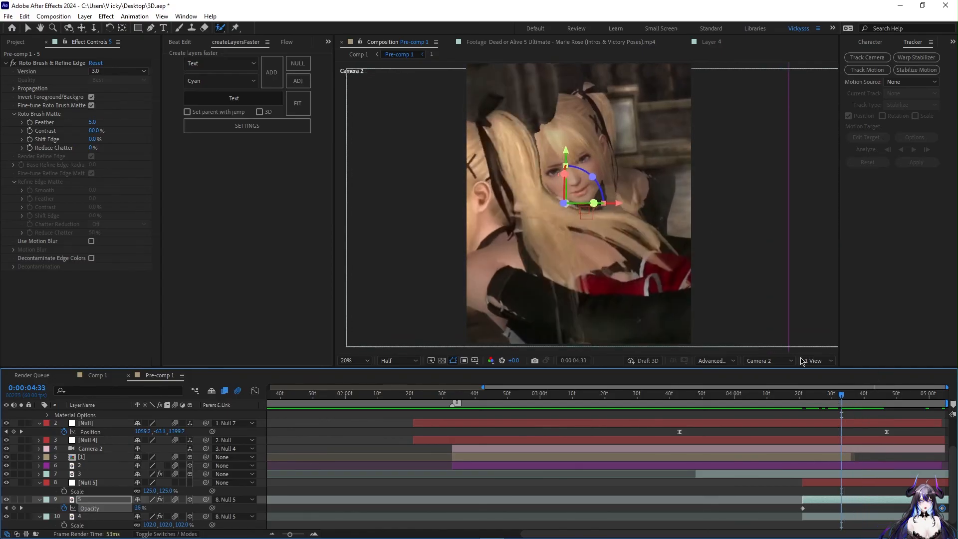
pyautogui.click(846, 481)
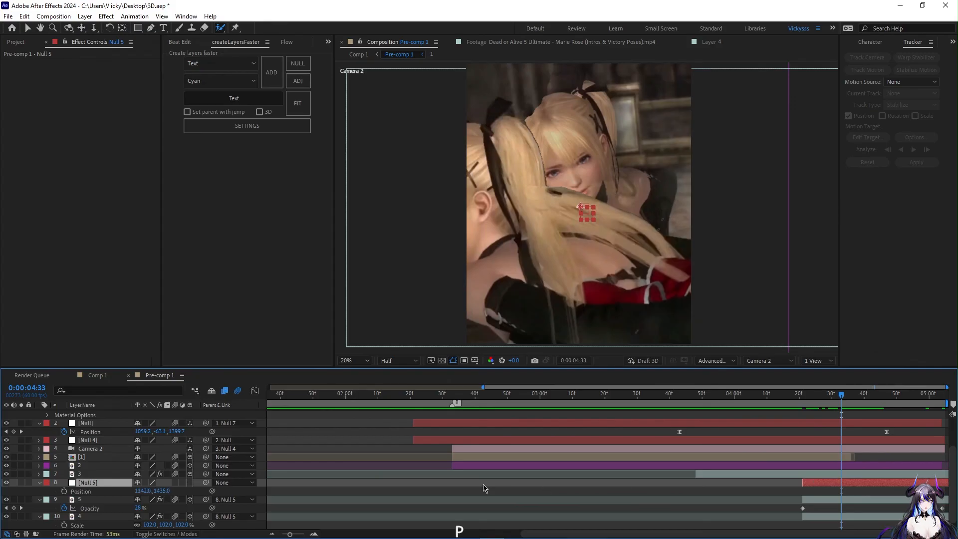
pyautogui.click(64, 491)
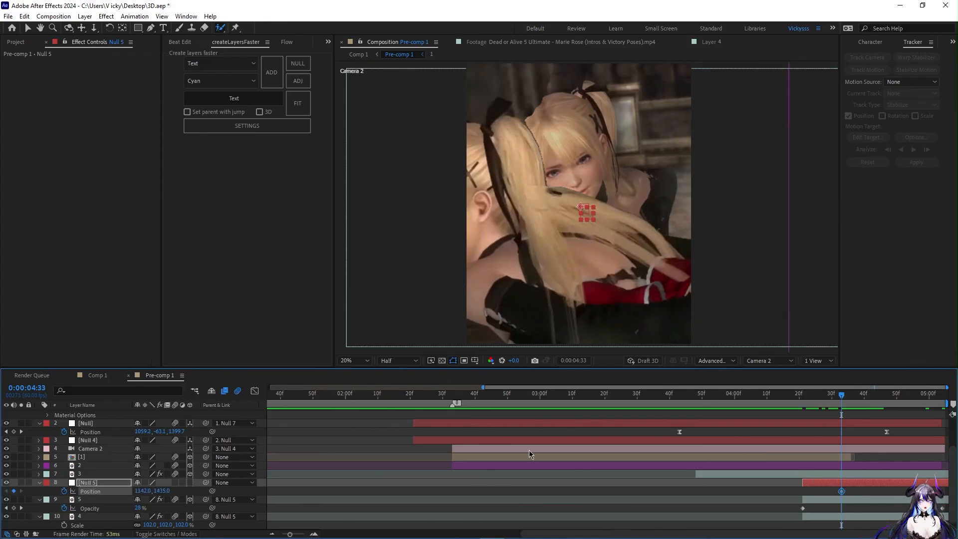
pyautogui.moveTo(159, 491); pyautogui.dragTo(254, 491)
pyautogui.moveTo(125, 491); pyautogui.dragTo(48, 491)
pyautogui.moveTo(126, 491); pyautogui.dragTo(78, 494)
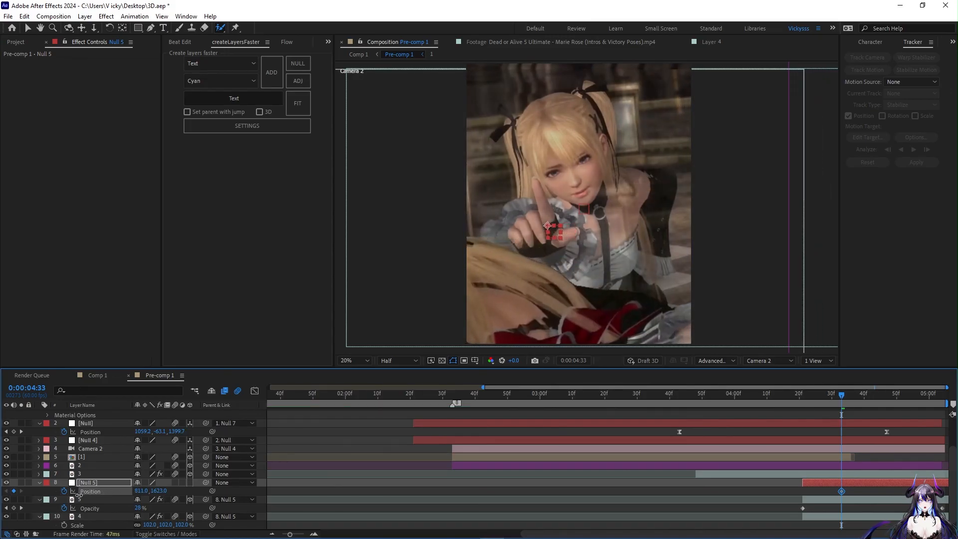
pyautogui.moveTo(160, 491); pyautogui.dragTo(149, 491)
# Set Null 5's position to 1189, 1436 at 0:00:05:04 and preview the resulting move.
pyautogui.moveTo(823, 403); pyautogui.dragTo(857, 399)
pyautogui.press('space')
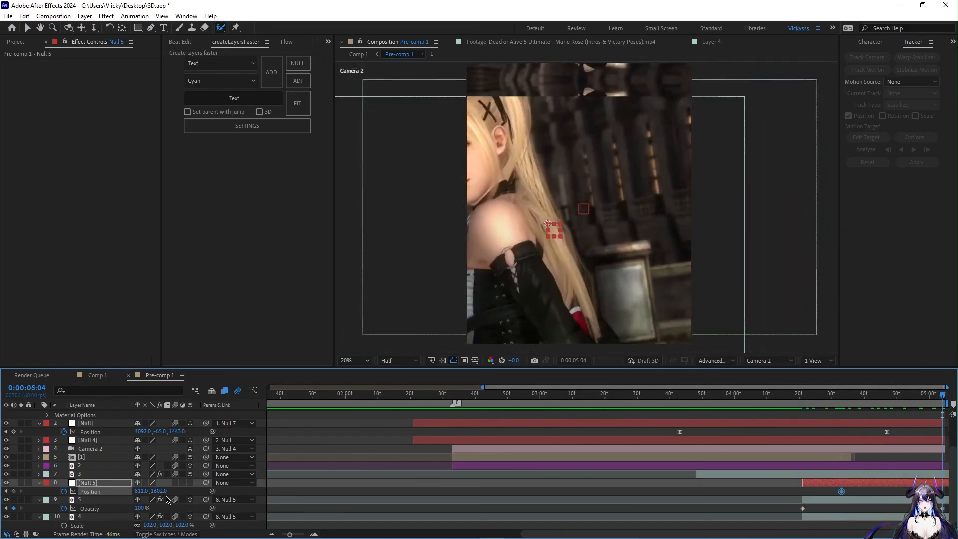
pyautogui.moveTo(154, 491); pyautogui.dragTo(76, 491)
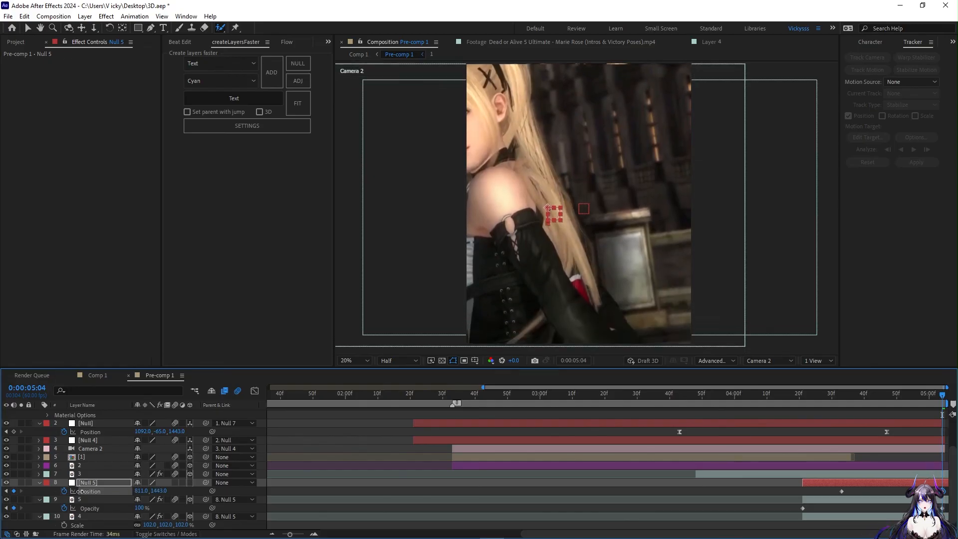
pyautogui.moveTo(139, 491); pyautogui.dragTo(327, 491)
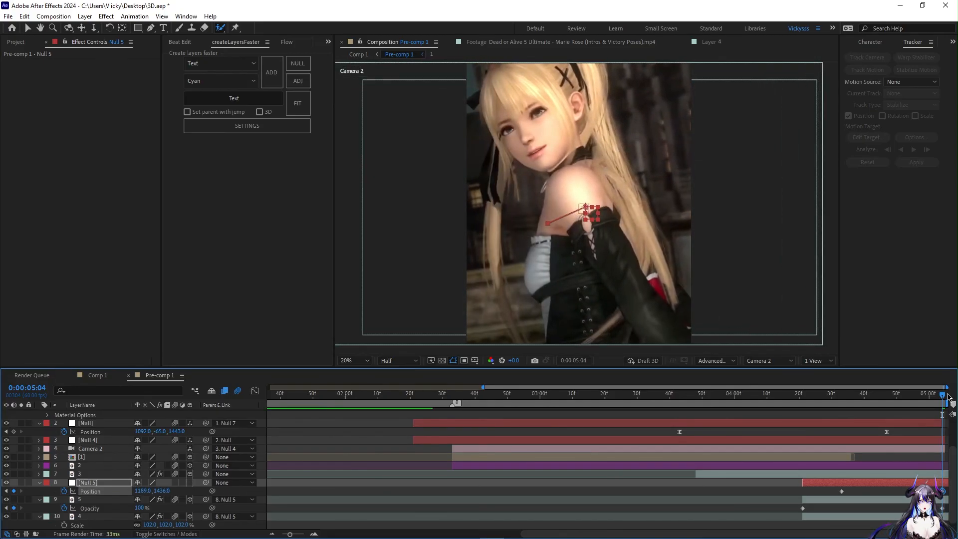
pyautogui.press('space')
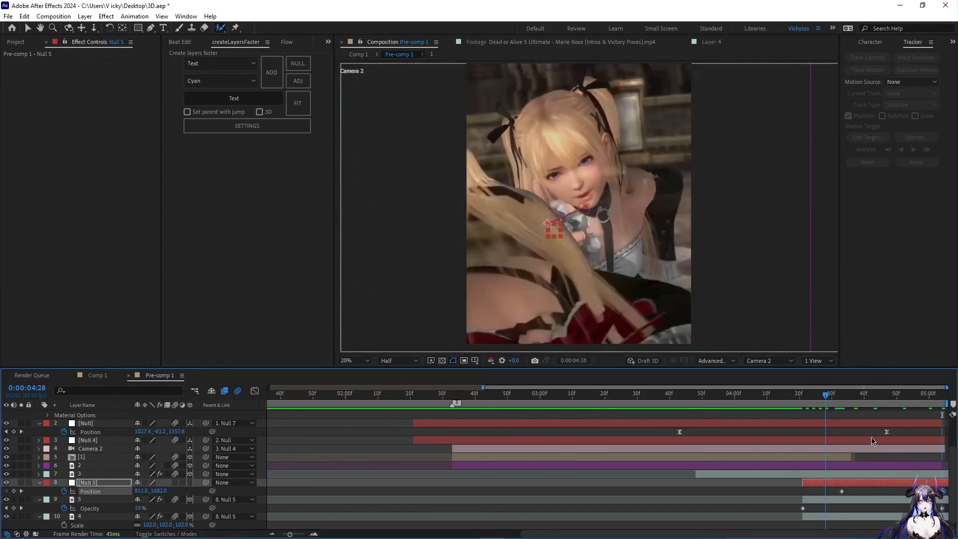